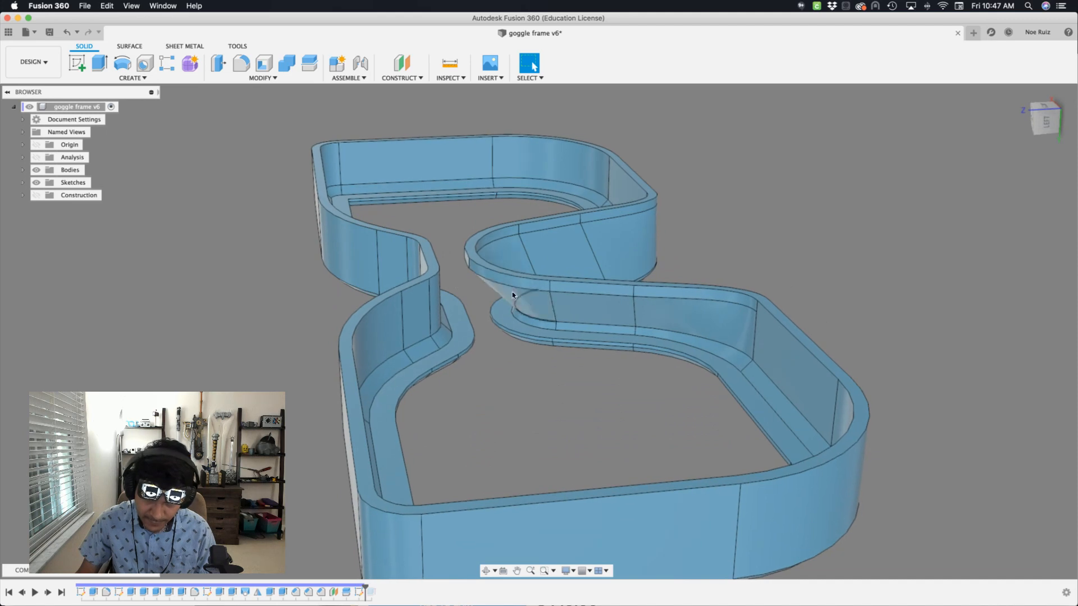
- Create a new design and add an empty, activated component named "frame"
shift+middle_drag(512, 294, 502, 251)
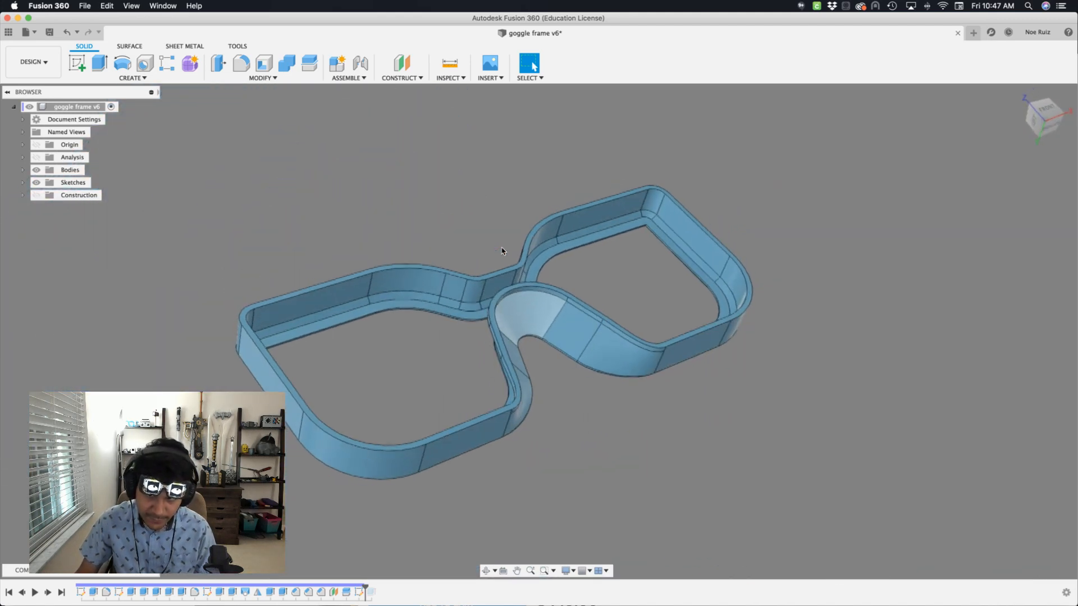
click(974, 33)
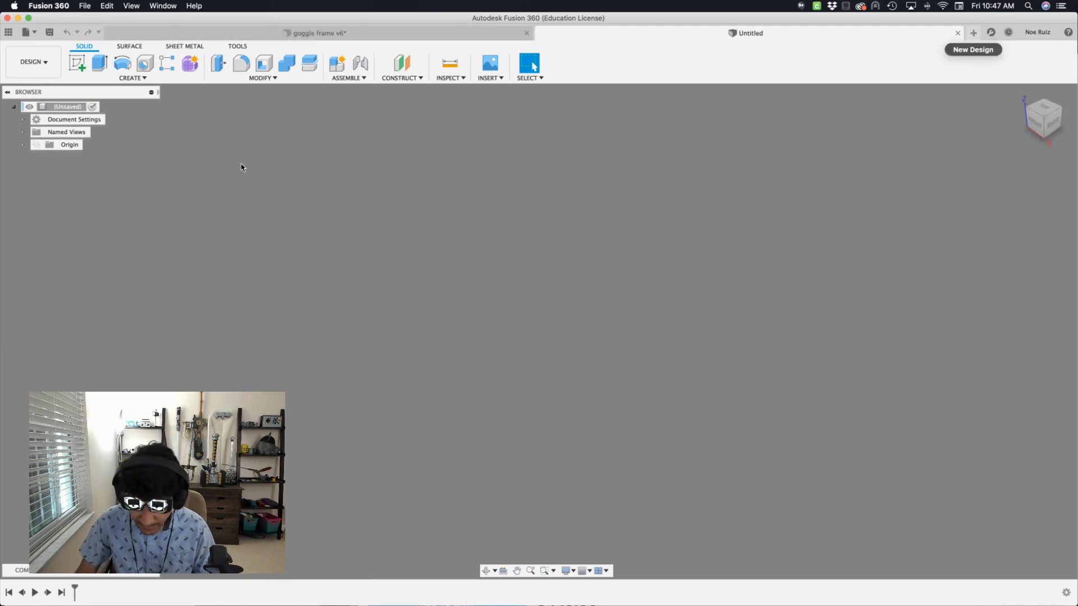
key(shift+n)
double_click(1022, 206)
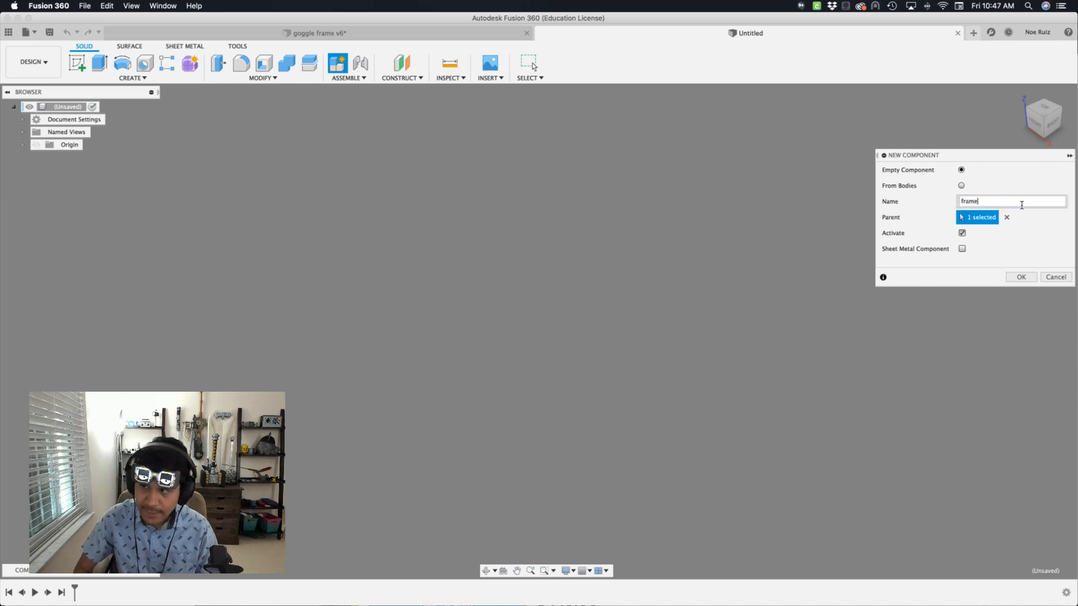
text(frame)
key(Return)
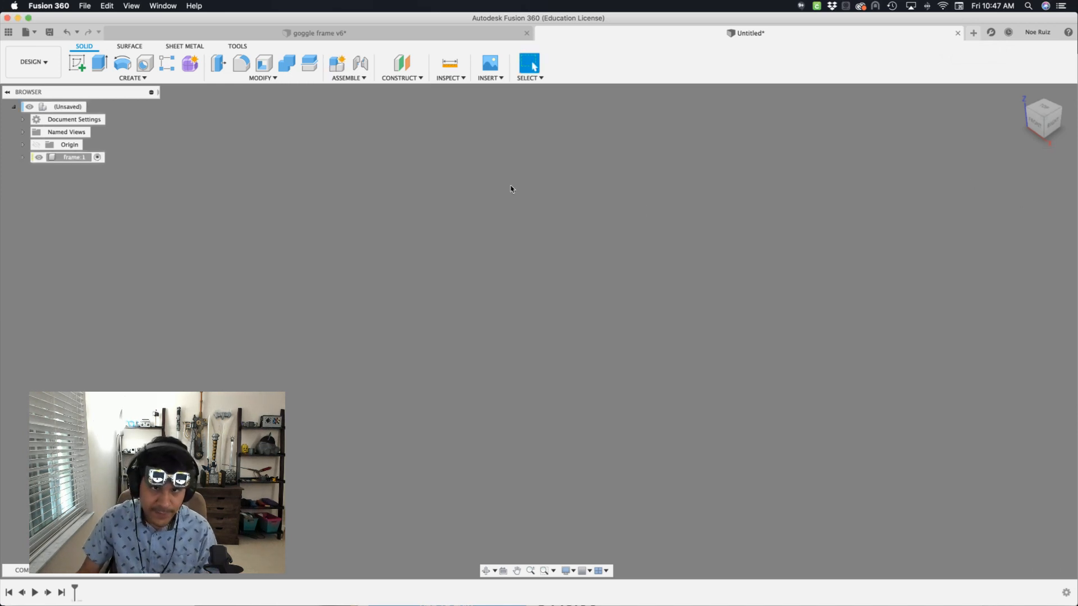
- Start a sketch on the horizontal XY plane and draw a vertical construction line about 32 mm long up from the origin
click(77, 62)
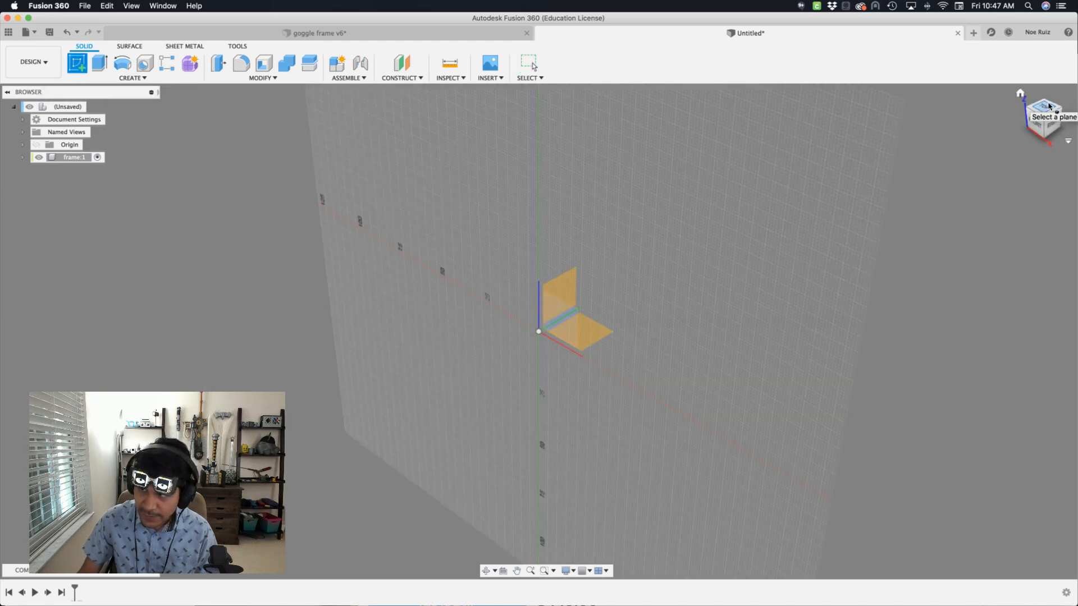
click(559, 309)
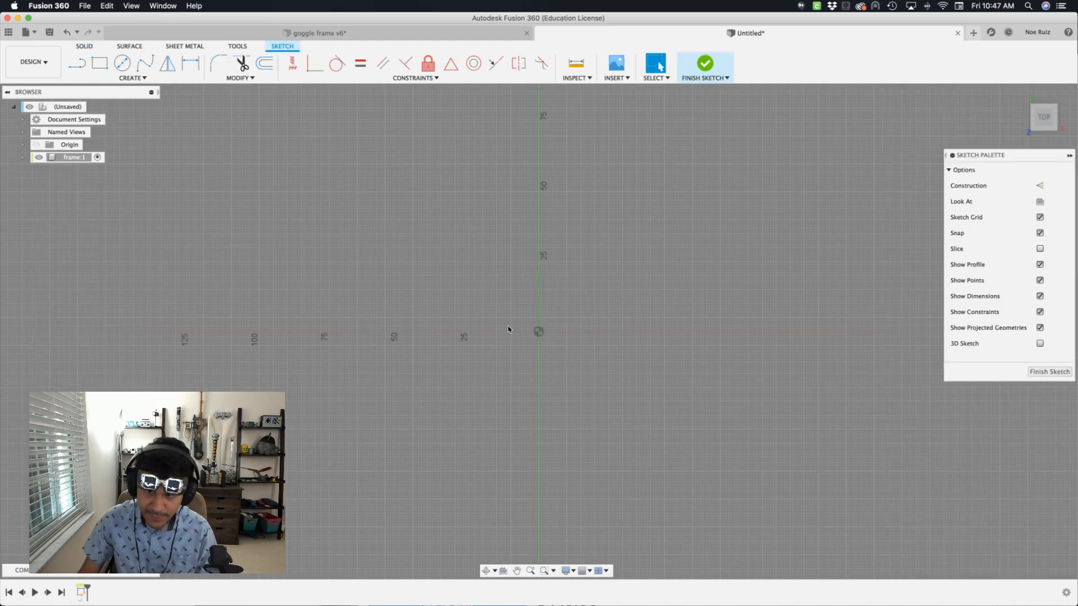
key(l)
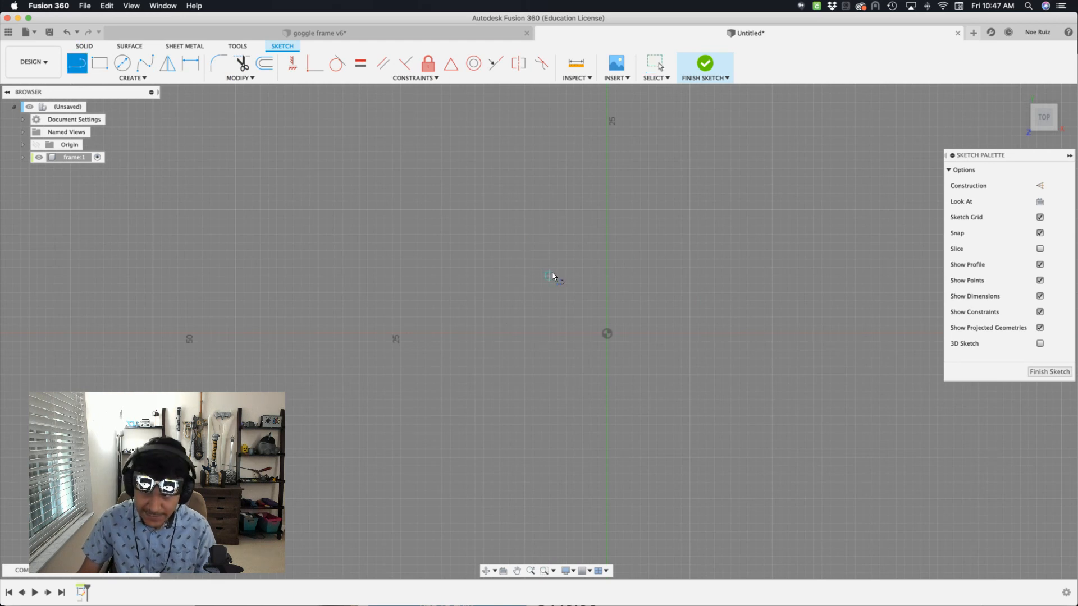
scroll(573, 293, down, 2)
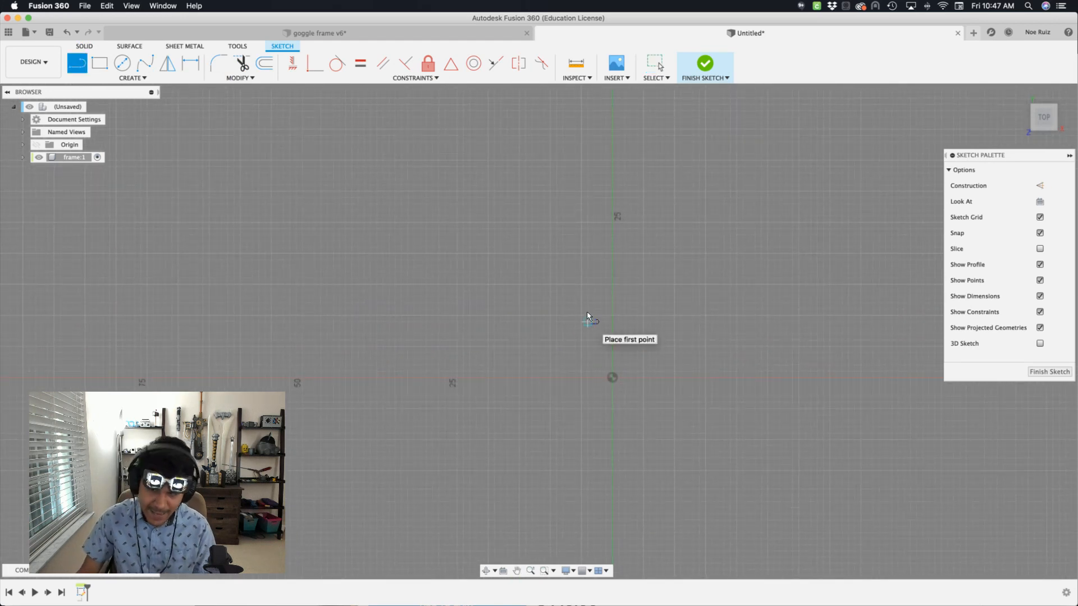
middle_drag(596, 364, 598, 393)
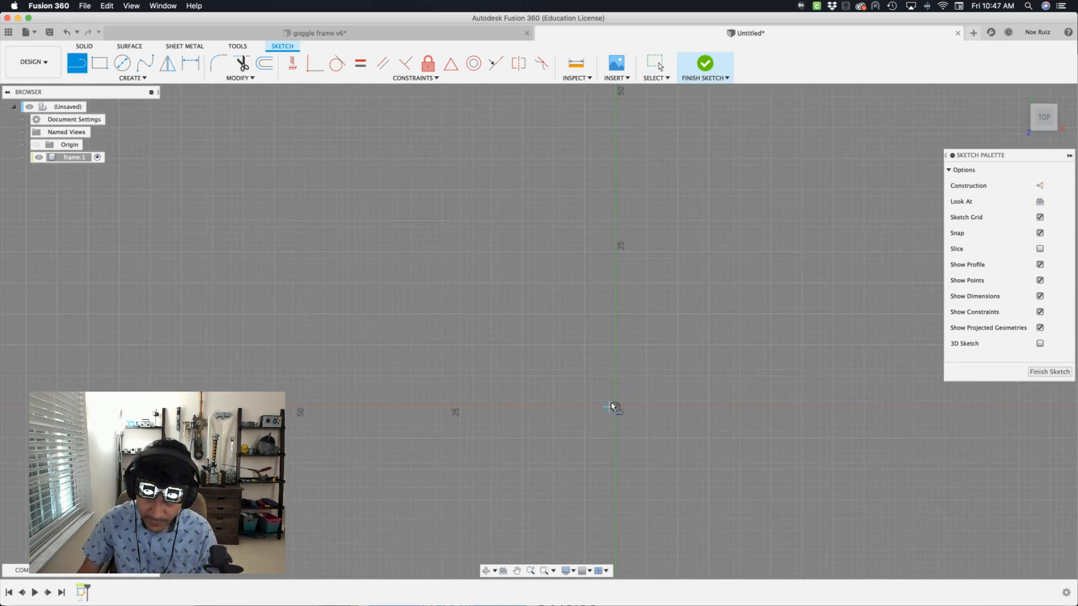
click(615, 406)
click(615, 209)
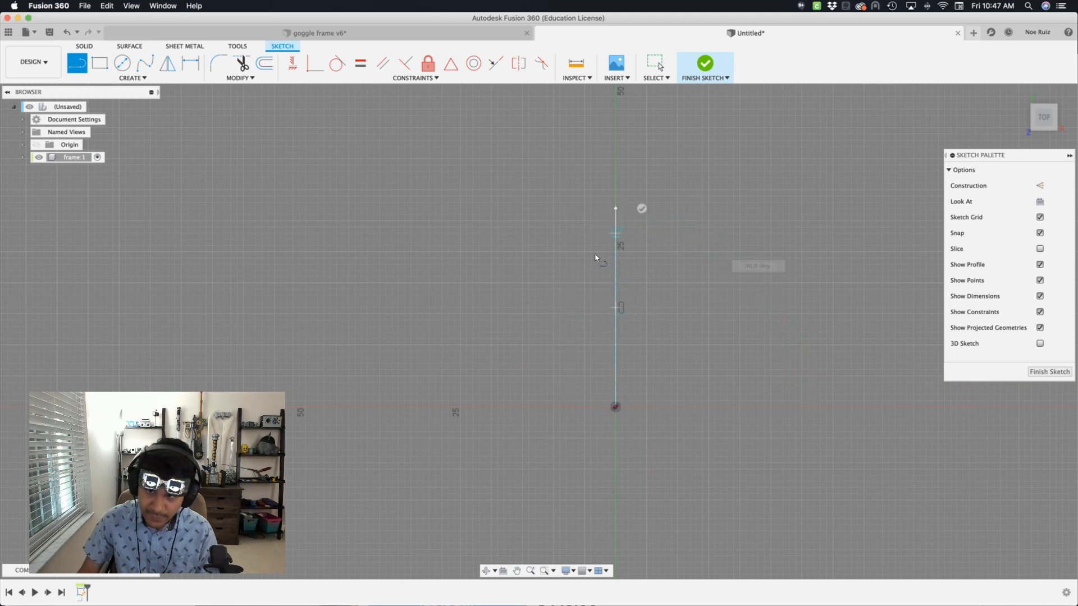
key(Escape)
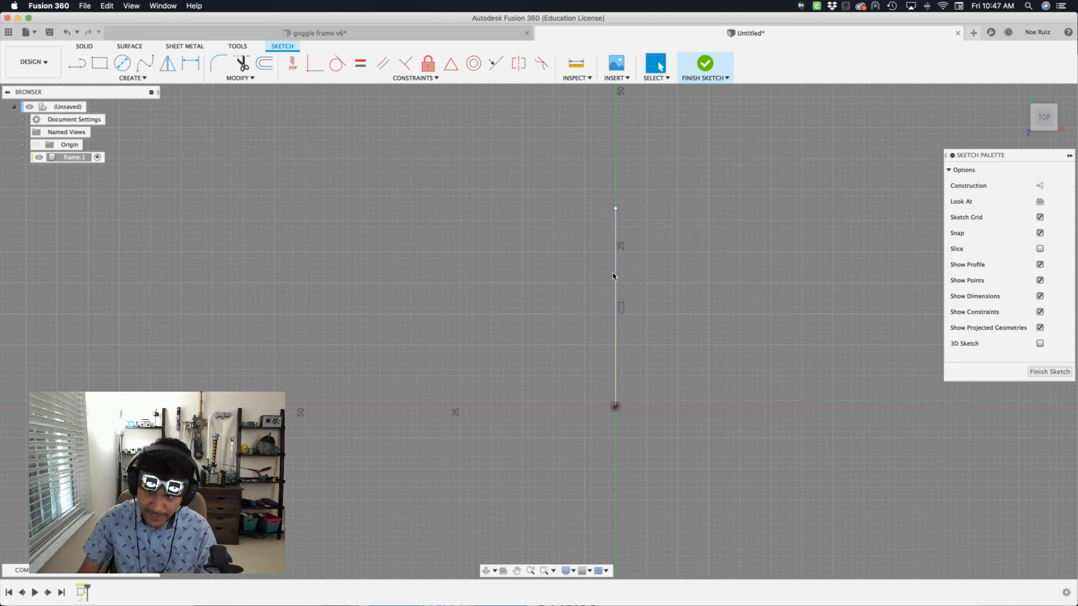
click(616, 276)
key(x)
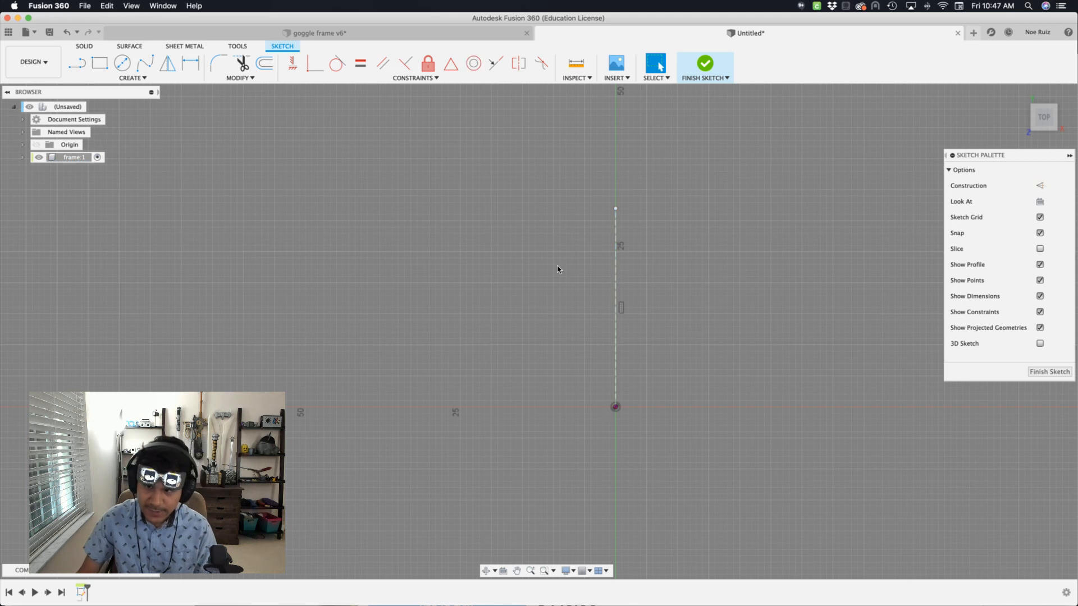
- Sketch the half frame's upper edge from the construction line: a 15 mm horizontal line, an outward-sloping line upward, and a long horizontal line
key(l)
mouse_move(586, 338)
middle_down()
mouse_move(610, 349)
mouse_move(691, 336)
middle_up()
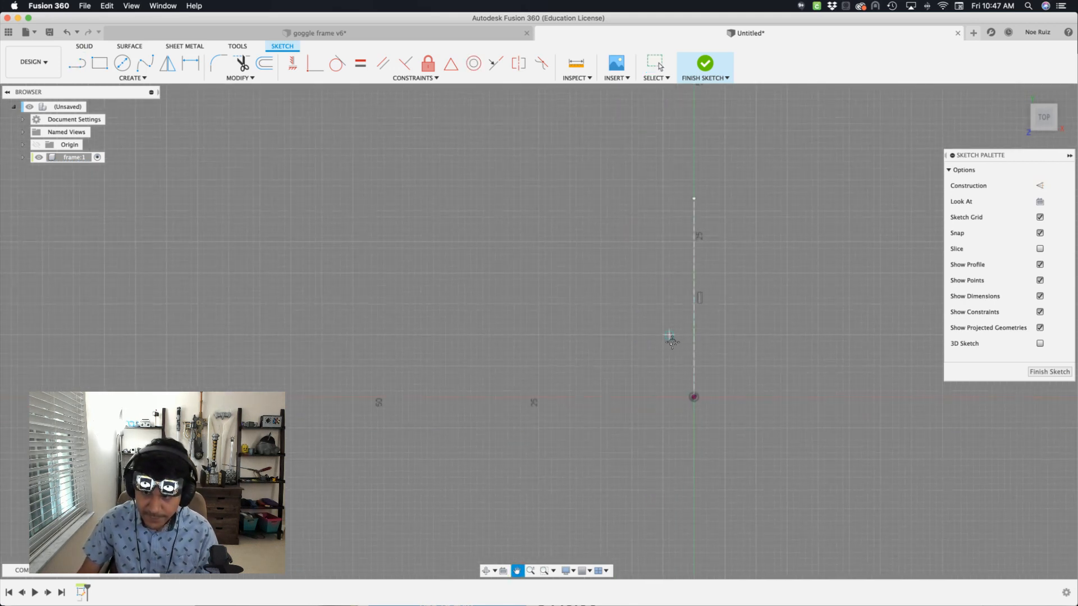
click(694, 329)
click(601, 329)
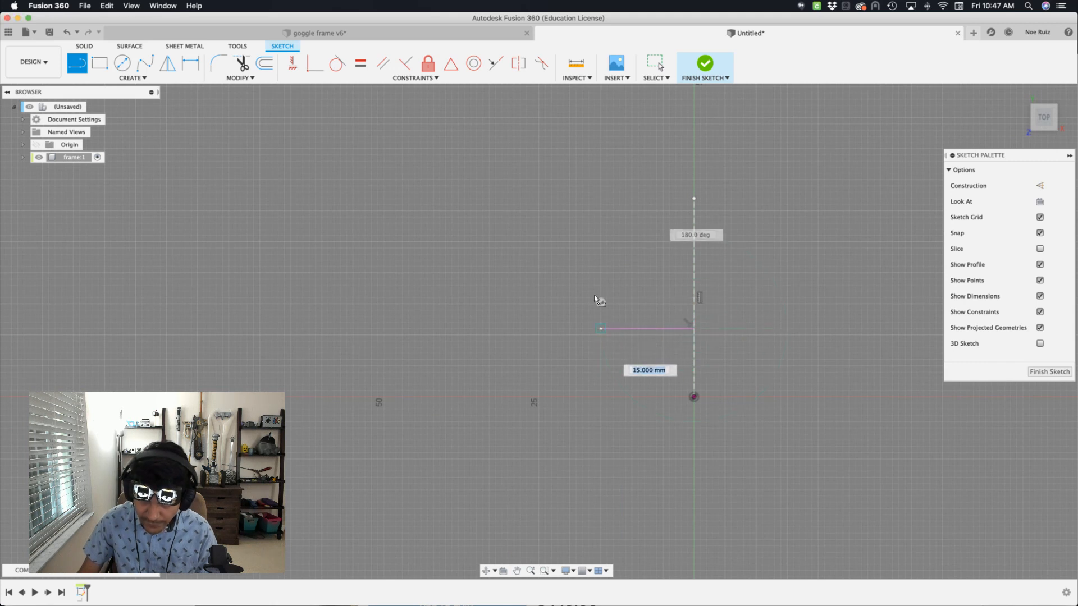
click(564, 241)
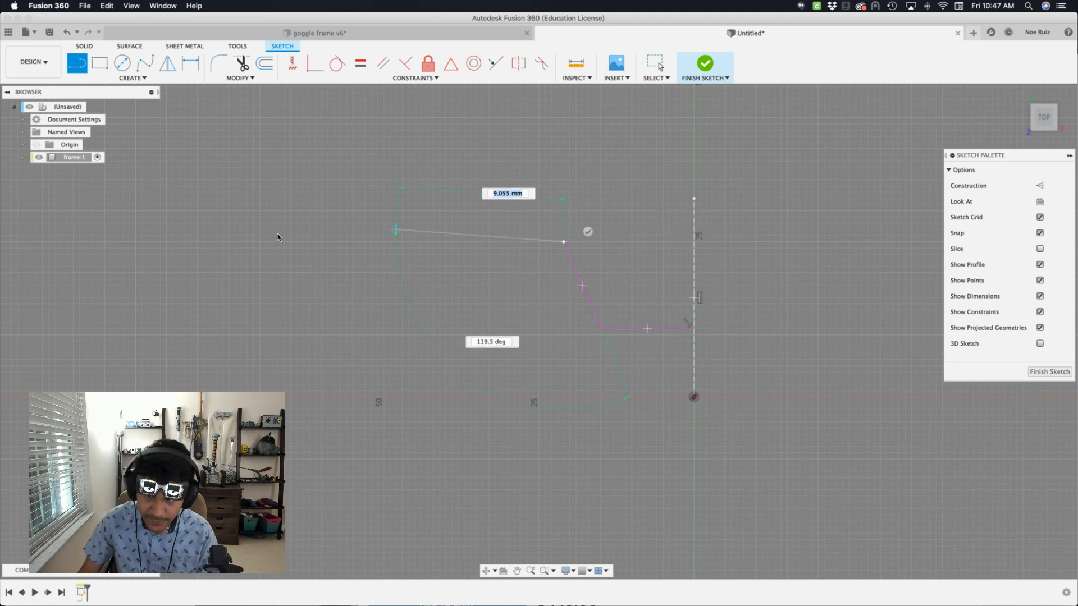
click(229, 242)
- Continue the outline with a vertical side about 48 mm long, a horizontal lower edge, an inward slope and a 10 mm horizontal line to the centre axis
middle_drag(243, 458, 258, 294)
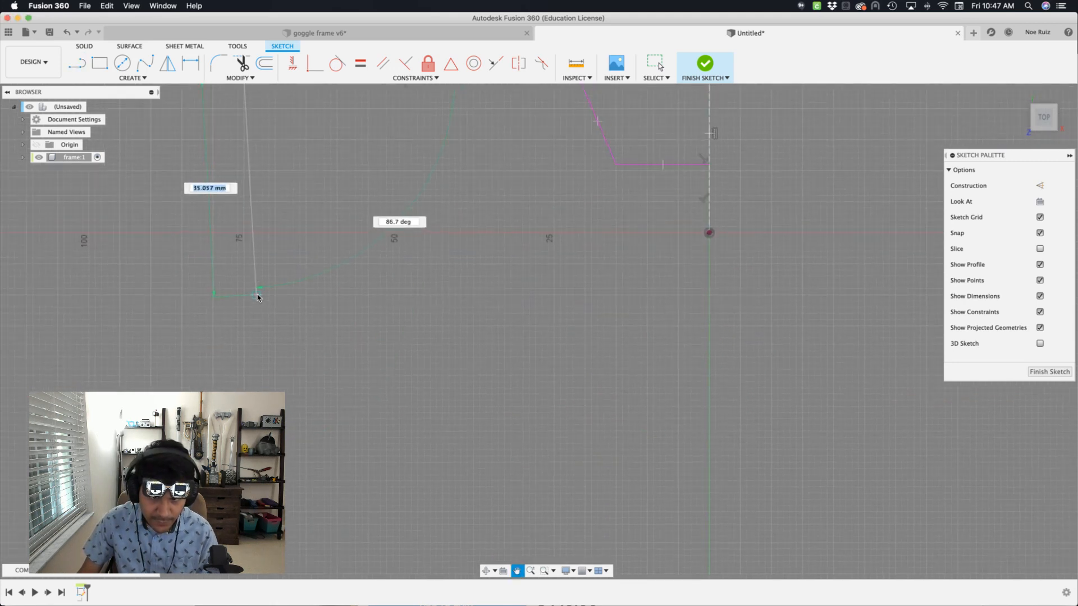
click(243, 375)
click(555, 375)
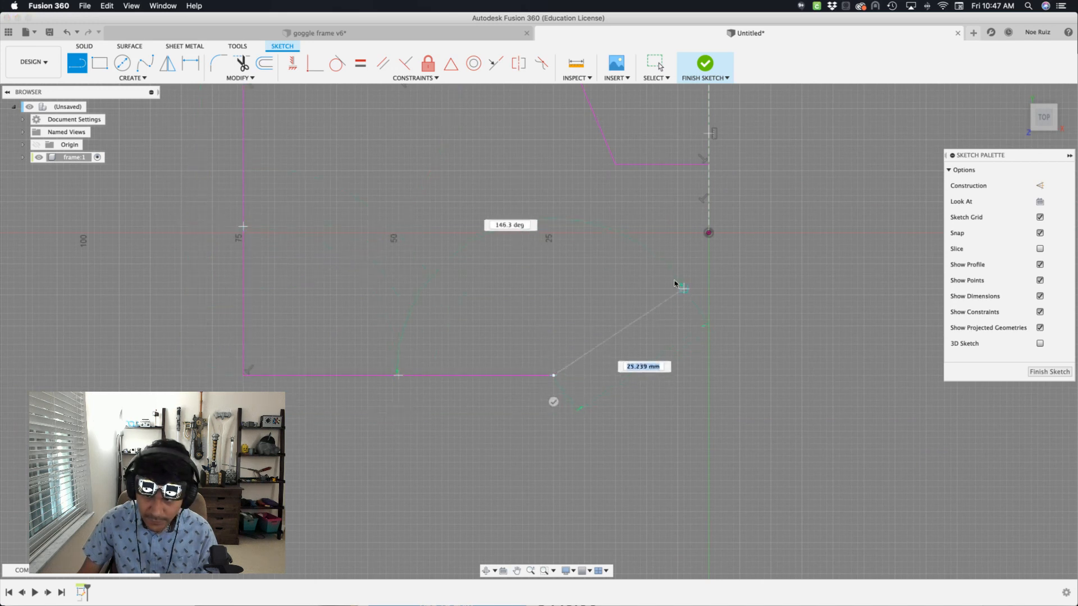
click(647, 274)
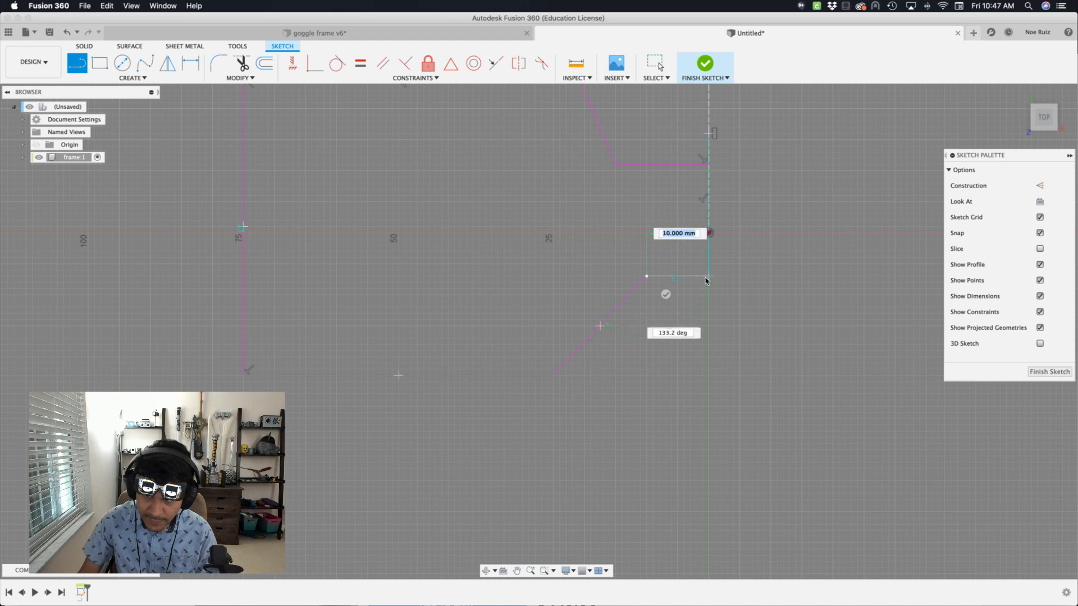
click(709, 276)
click(707, 306)
mouse_move(528, 227)
middle_down()
mouse_move(570, 319)
mouse_move(613, 336)
middle_up()
key(Escape)
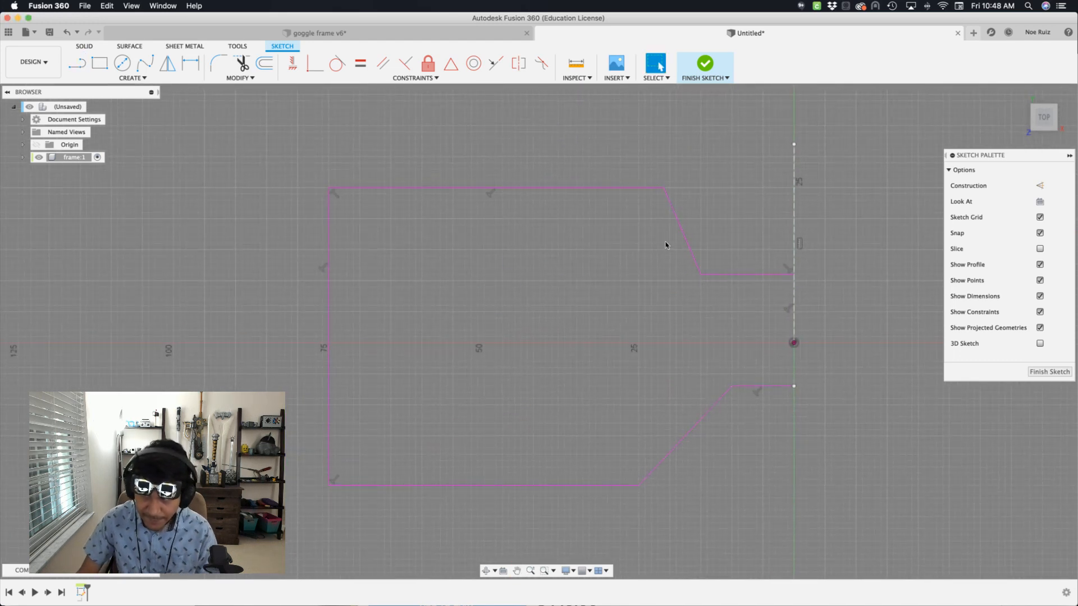
double_click(722, 274)
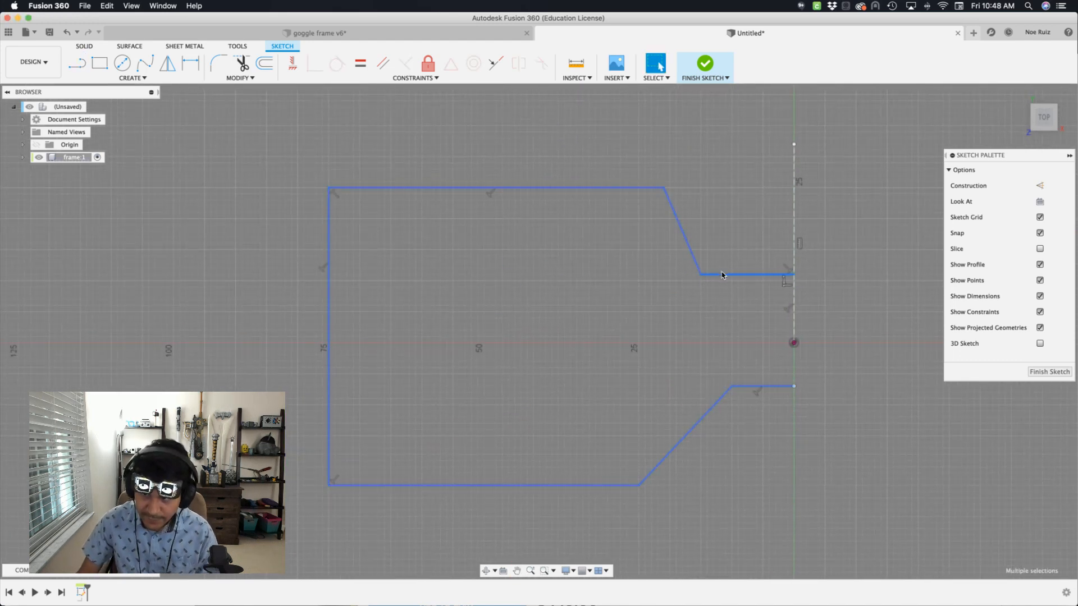
click(502, 139)
- Dimension the short upper bridge line beside the construction line to 7 mm long
scroll(760, 239, down, 2)
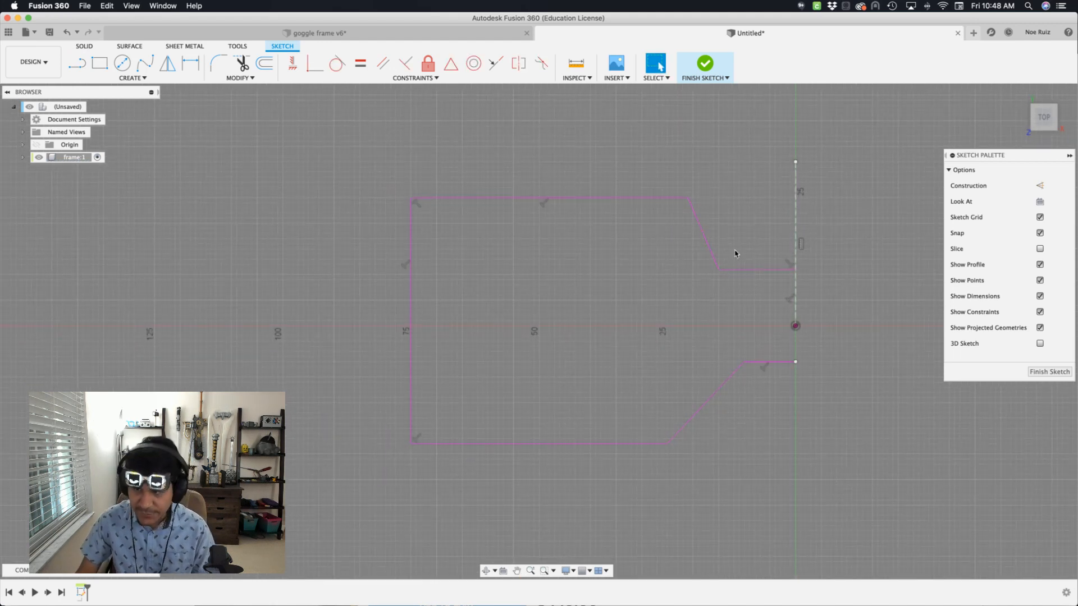
scroll(735, 253, up, 3)
scroll(730, 275, up, 2)
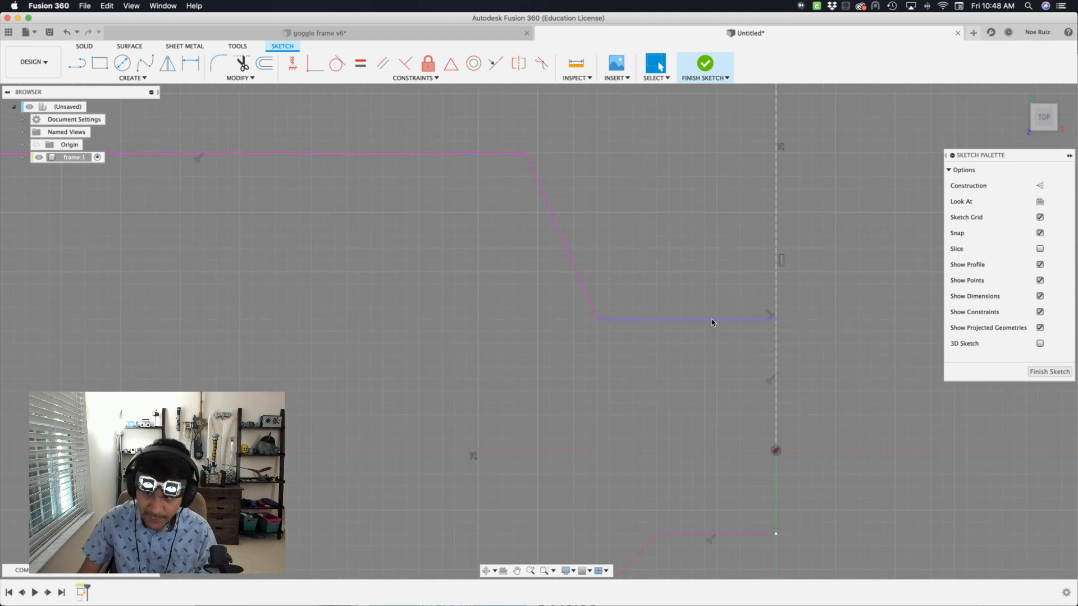
key(d)
click(710, 254)
text(7)
key(Return)
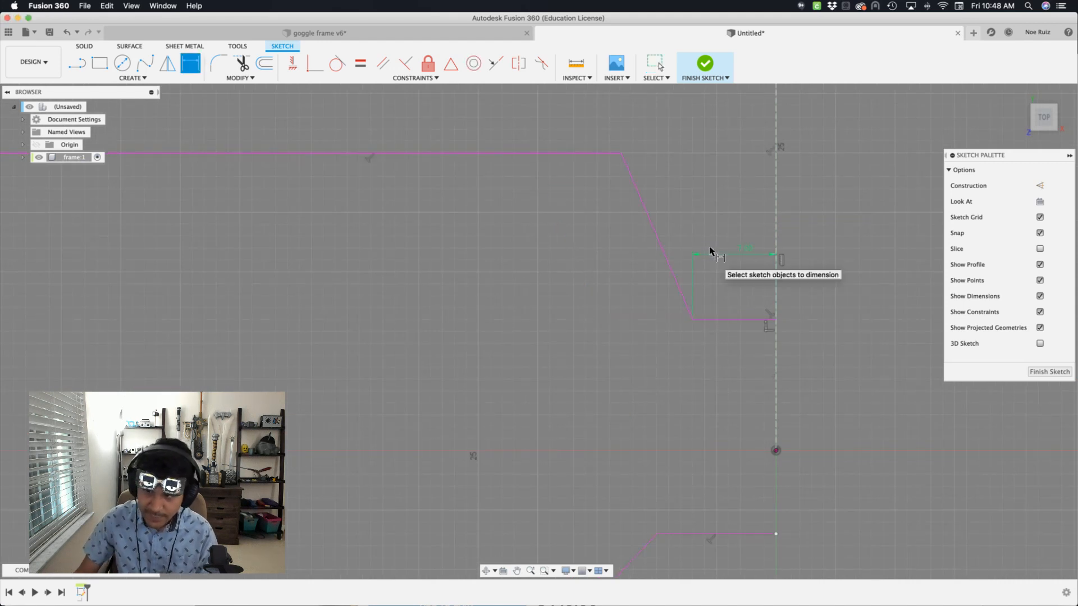
- Dimension the vertical distance between the upper bridge line and the origin to 7 mm
click(719, 300)
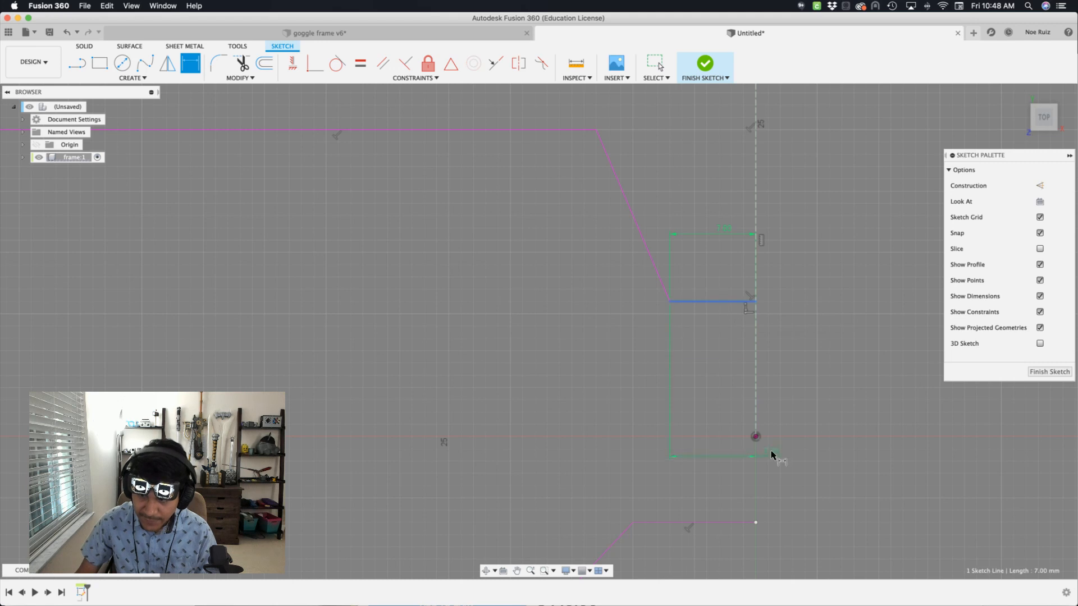
click(756, 436)
click(698, 394)
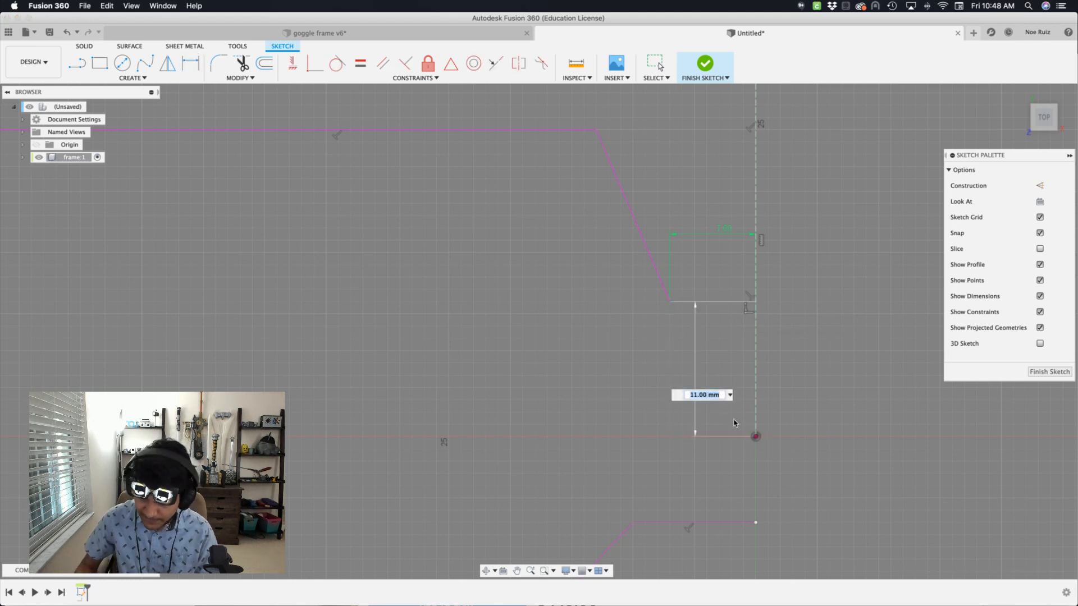
text(7)
key(Return)
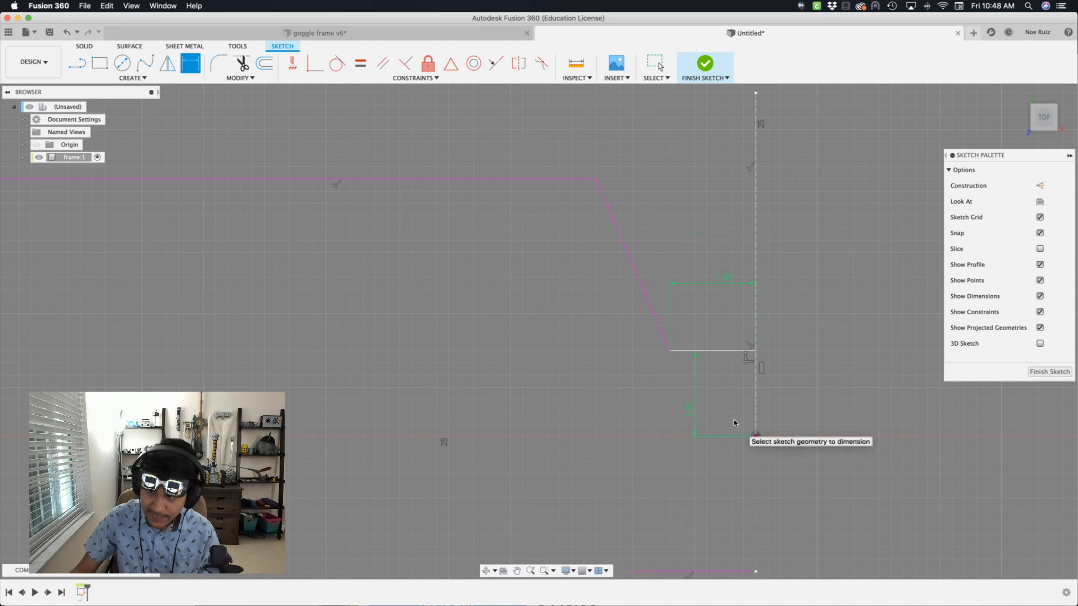
- Set the angle between the upper sloped line and the bridge line to 135 degrees
click(648, 283)
click(711, 351)
click(694, 320)
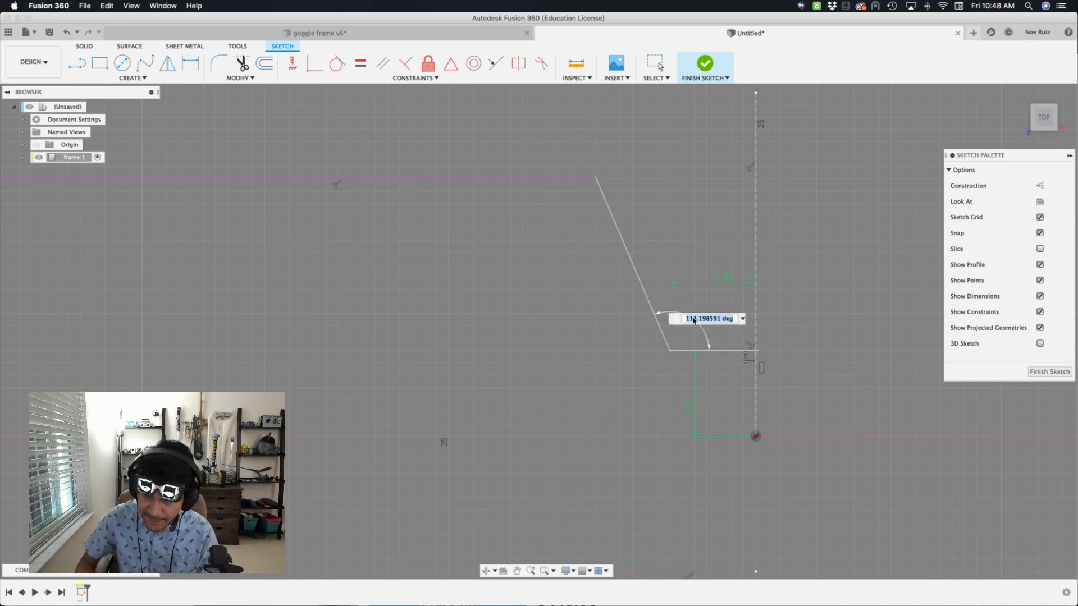
text(135)
key(Return)
- Dimension the distance from the outline's outer vertical side to the construction line as 68 mm
scroll(663, 252, down, 3)
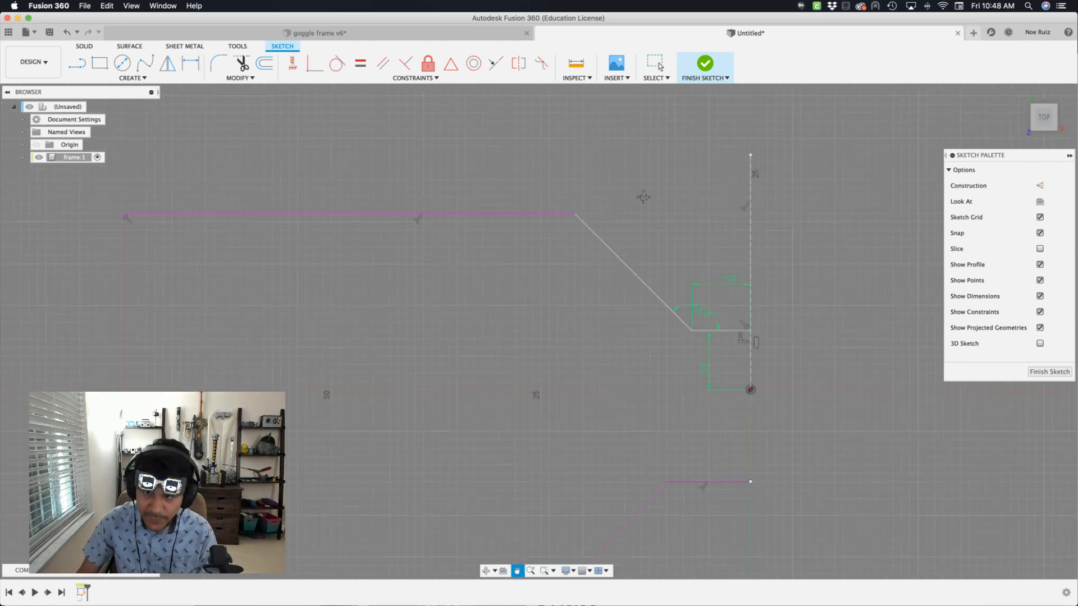
middle_drag(328, 223, 389, 220)
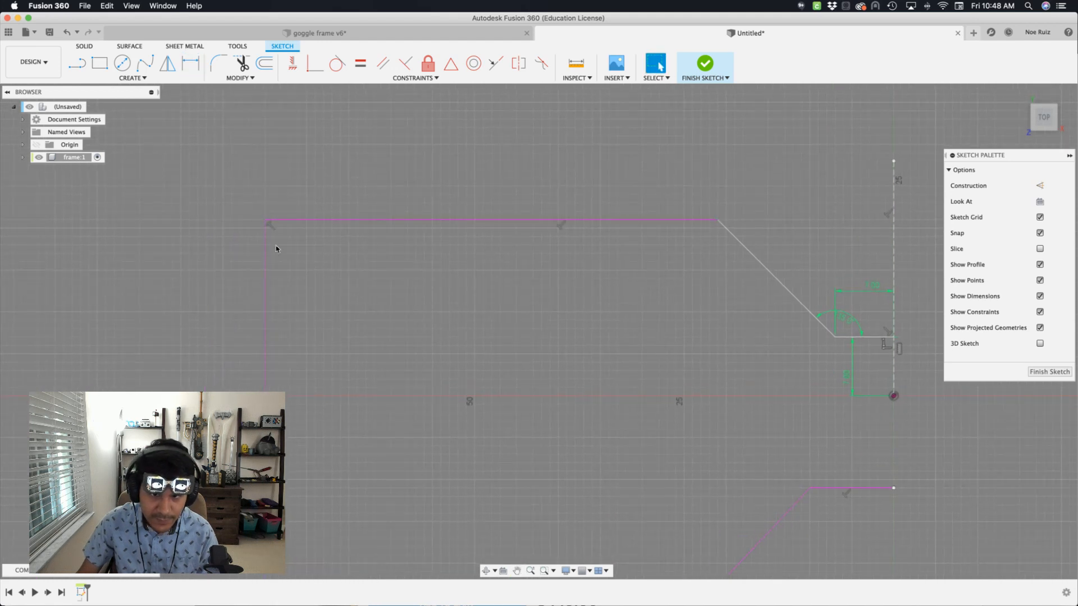
click(264, 273)
key(d)
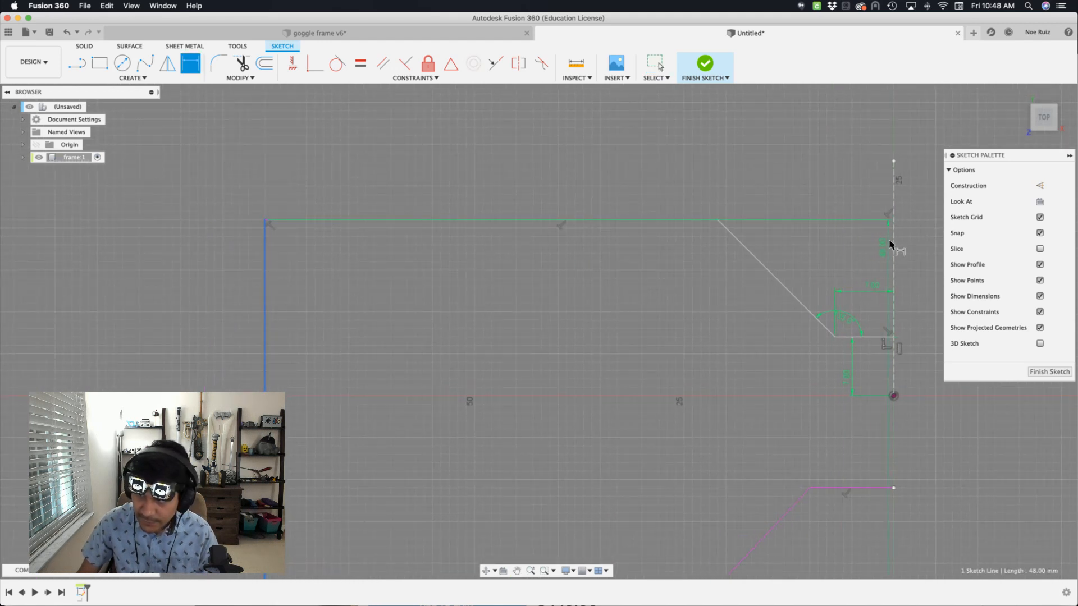
click(893, 245)
click(643, 170)
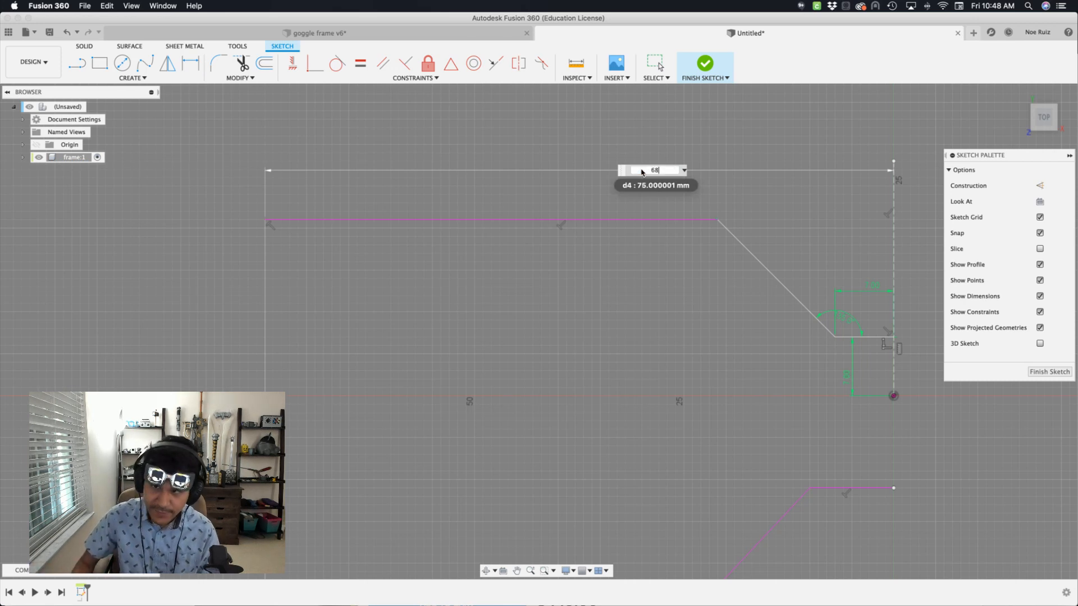
text(68)
key(Return)
- Dimension the vertical distance from the long upper edge to the origin as 23 mm
click(633, 219)
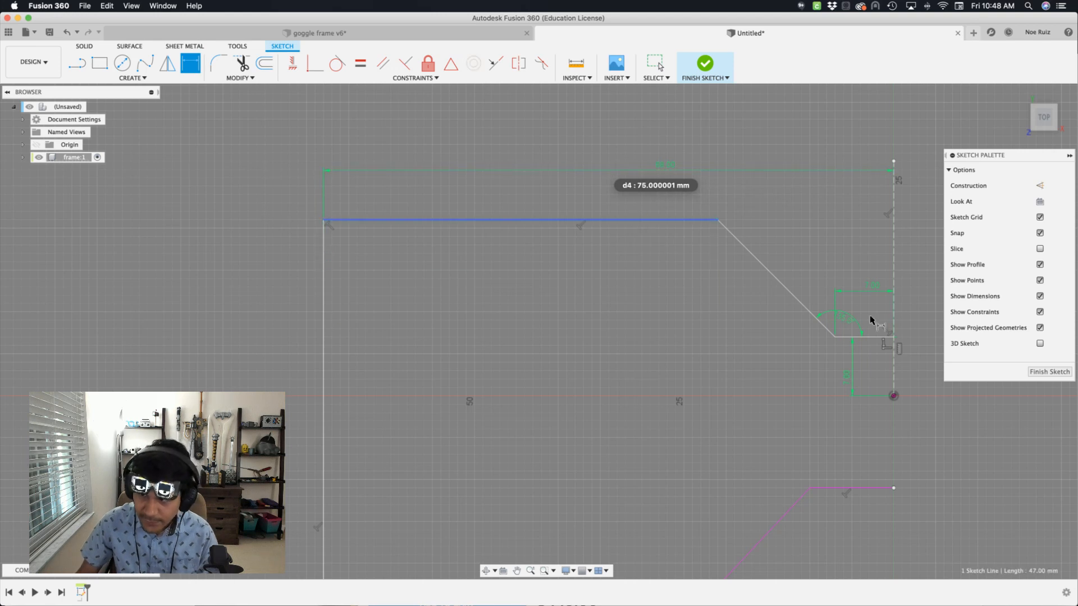
click(876, 394)
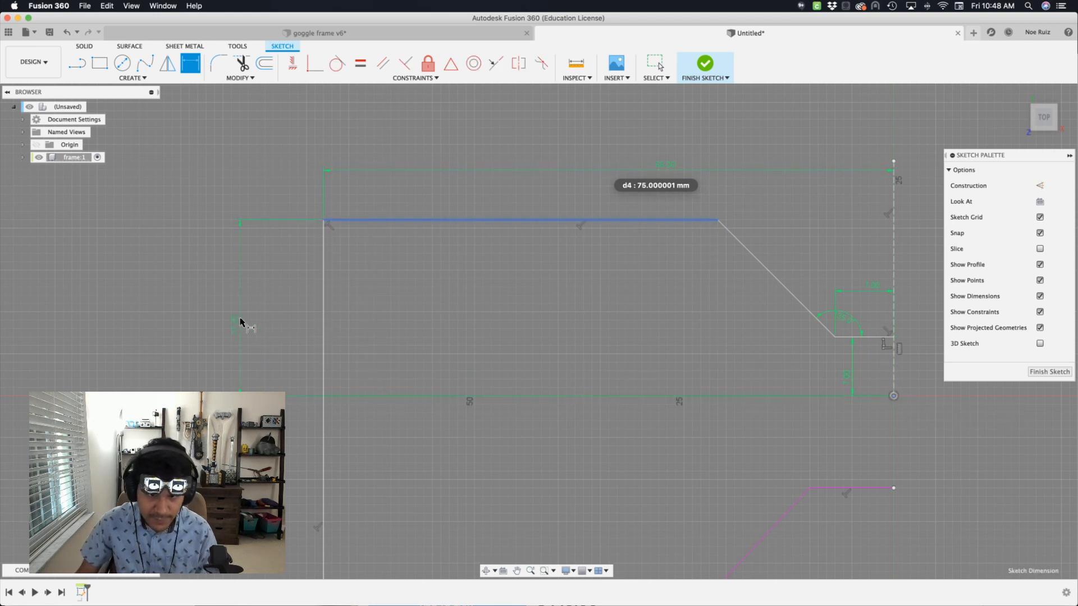
click(241, 326)
text(23)
key(Return)
scroll(308, 320, down, 3)
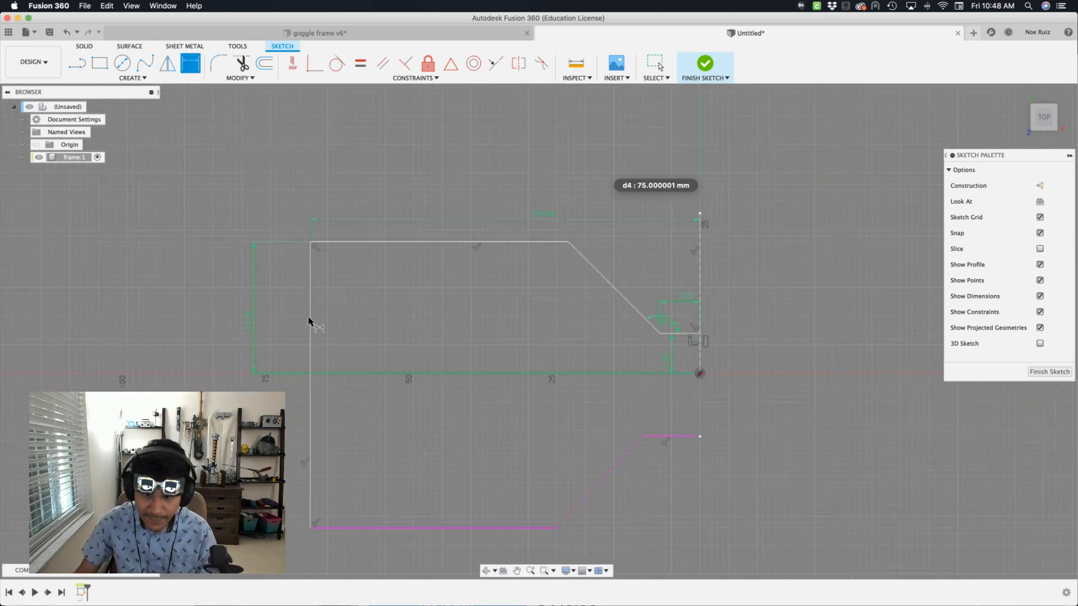
scroll(386, 330, down, 3)
scroll(387, 330, up, 2)
scroll(386, 330, down, 2)
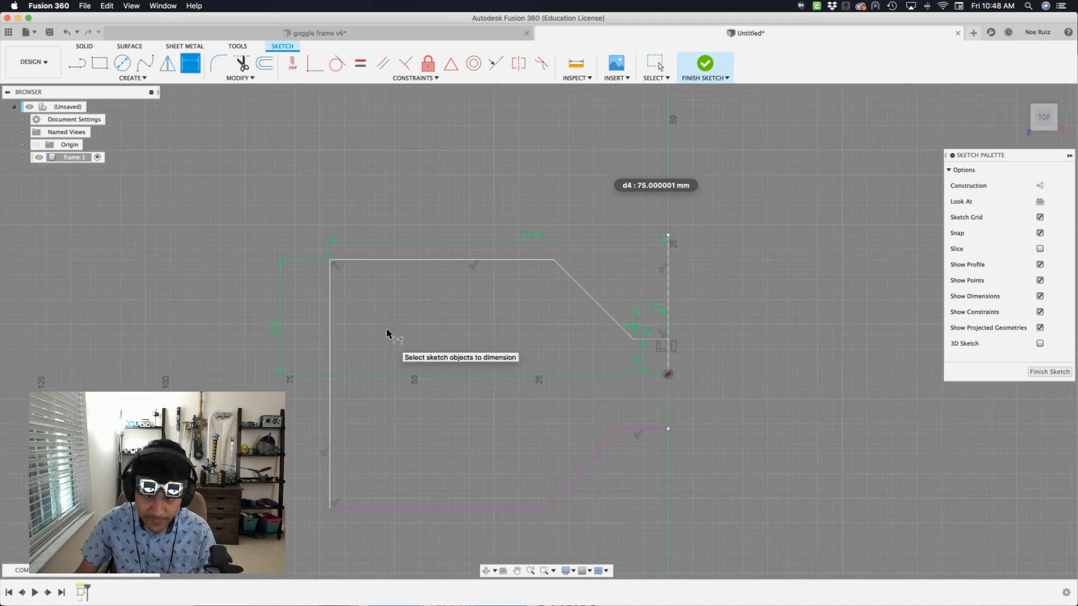
- Dimension the outline's outer vertical side as 43 mm
key(Escape)
middle_drag(457, 322, 476, 303)
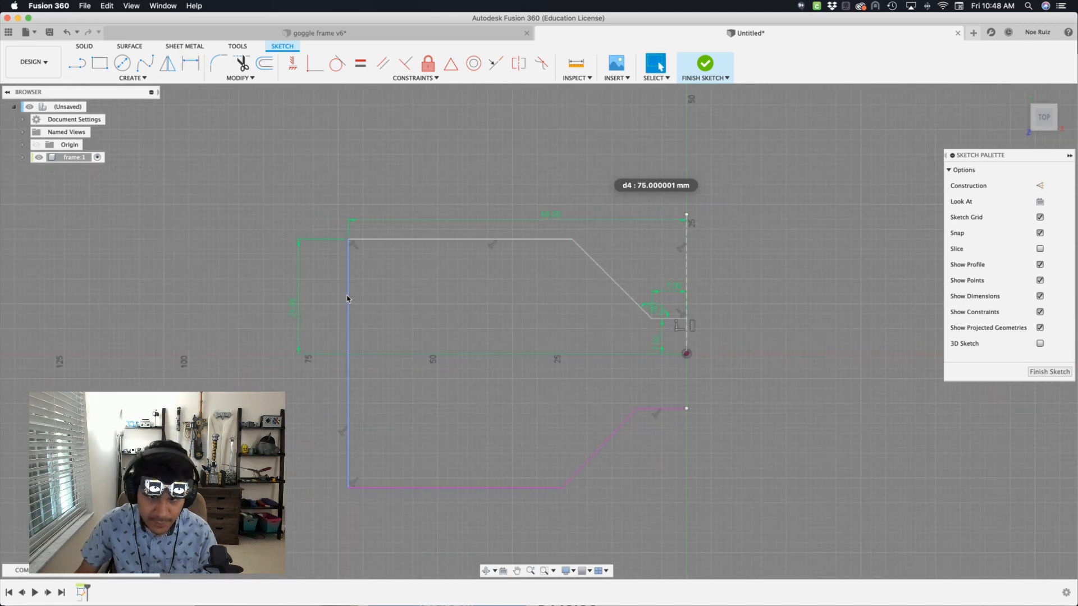
click(348, 298)
key(d)
click(274, 299)
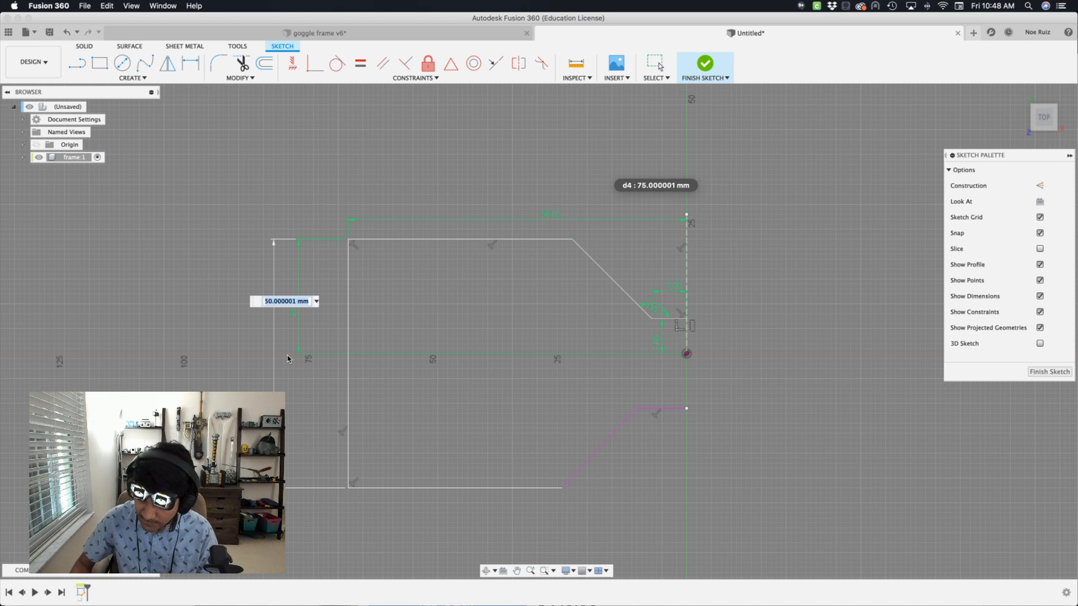
text(43)
key(Return)
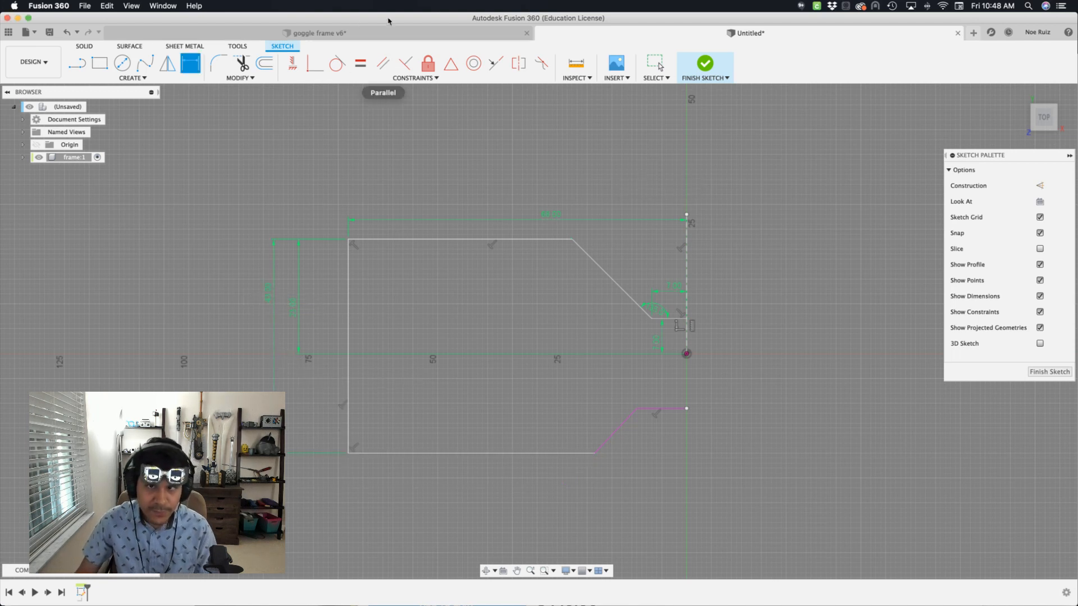
- Open the first sketch of the goggle frame v6 reference design in front view and move its crowded dimensions apart to read the outline sizes
click(393, 38)
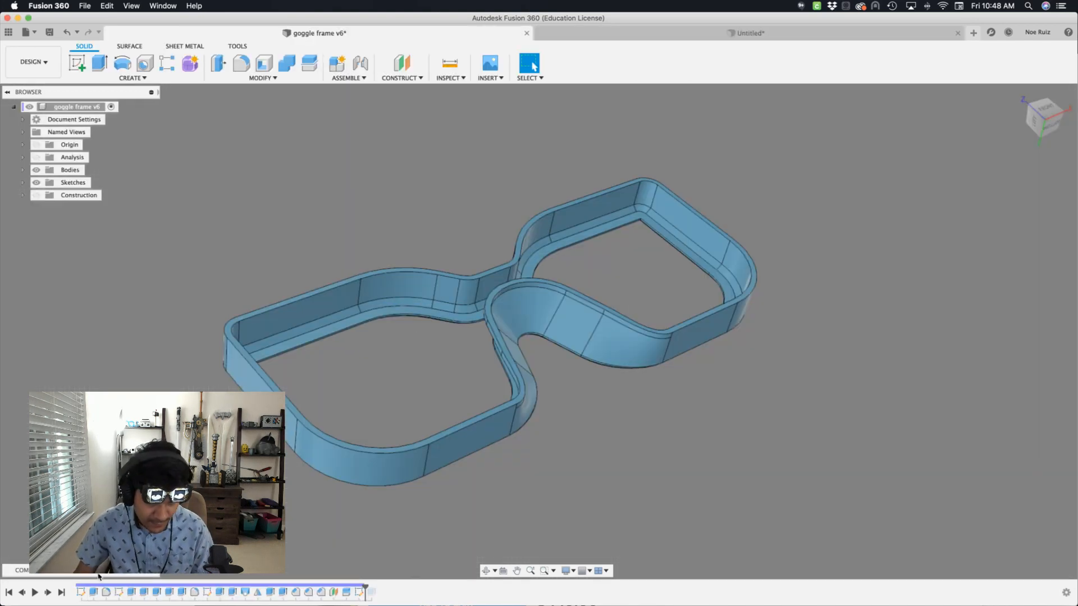
double_click(84, 592)
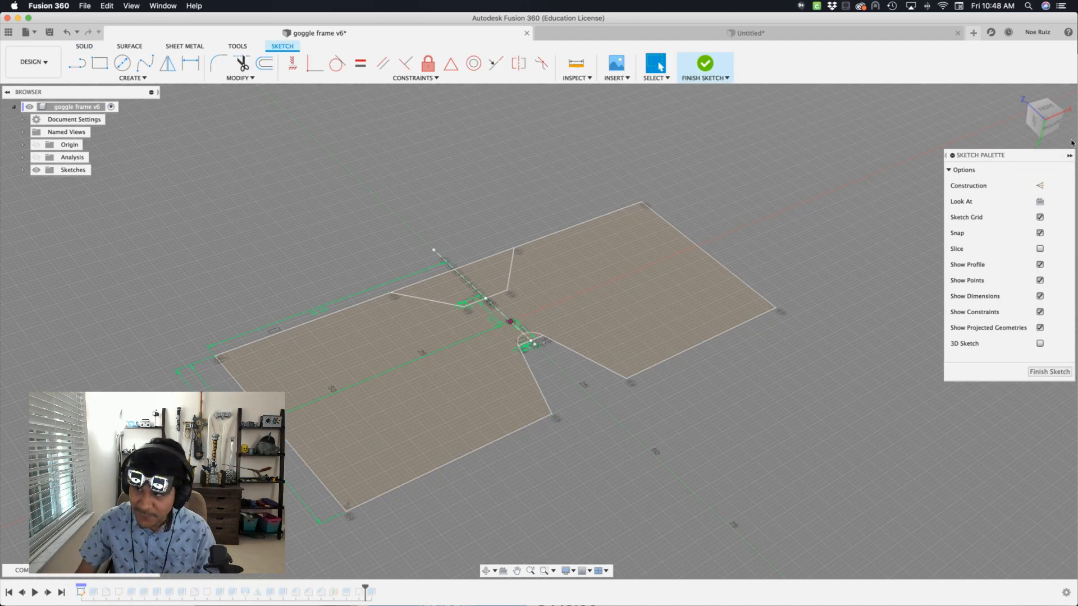
click(1053, 110)
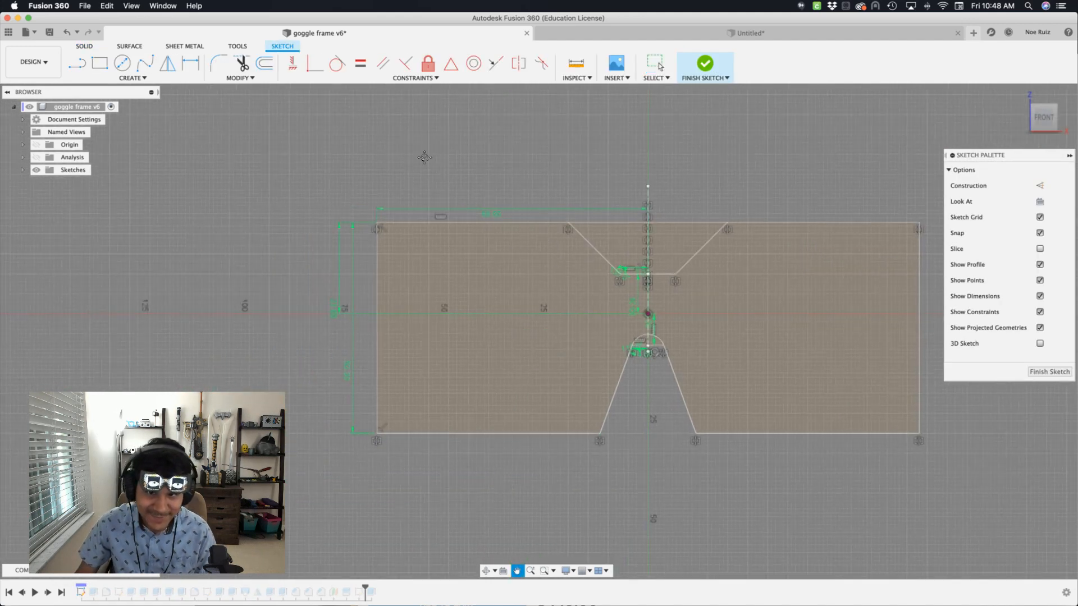
drag(497, 219, 493, 200)
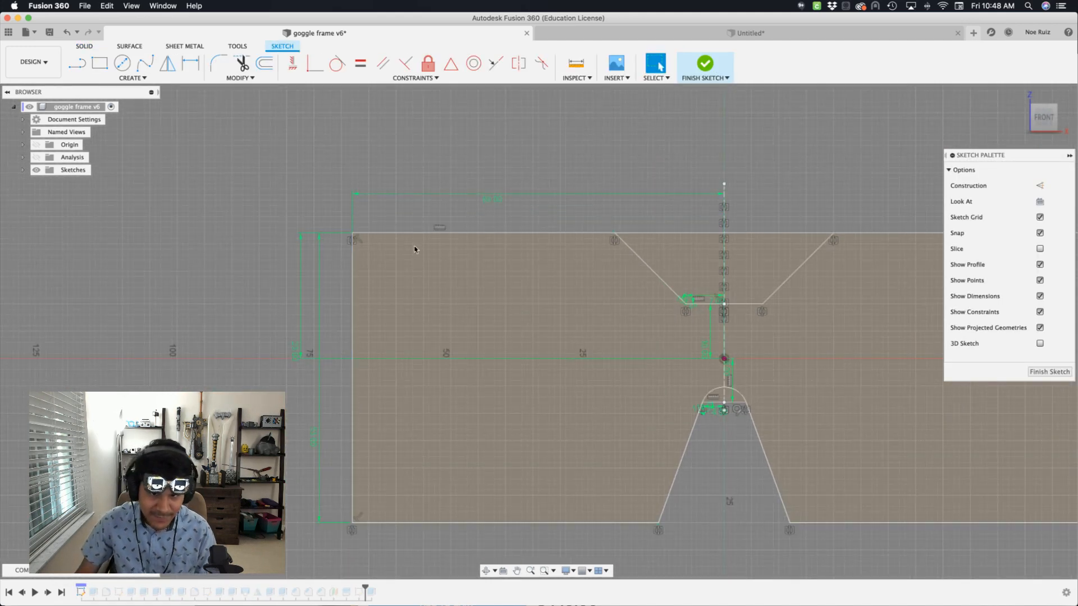
drag(320, 437, 255, 364)
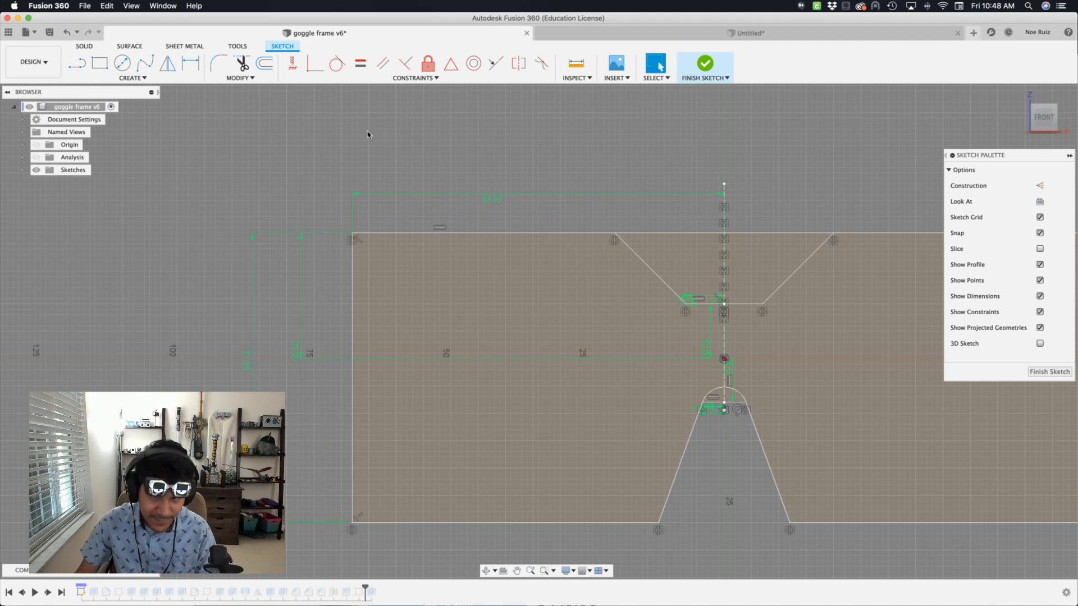
- Return to the new frame sketch and set the outer vertical side's length to 53 mm
key(ctrl+Tab)
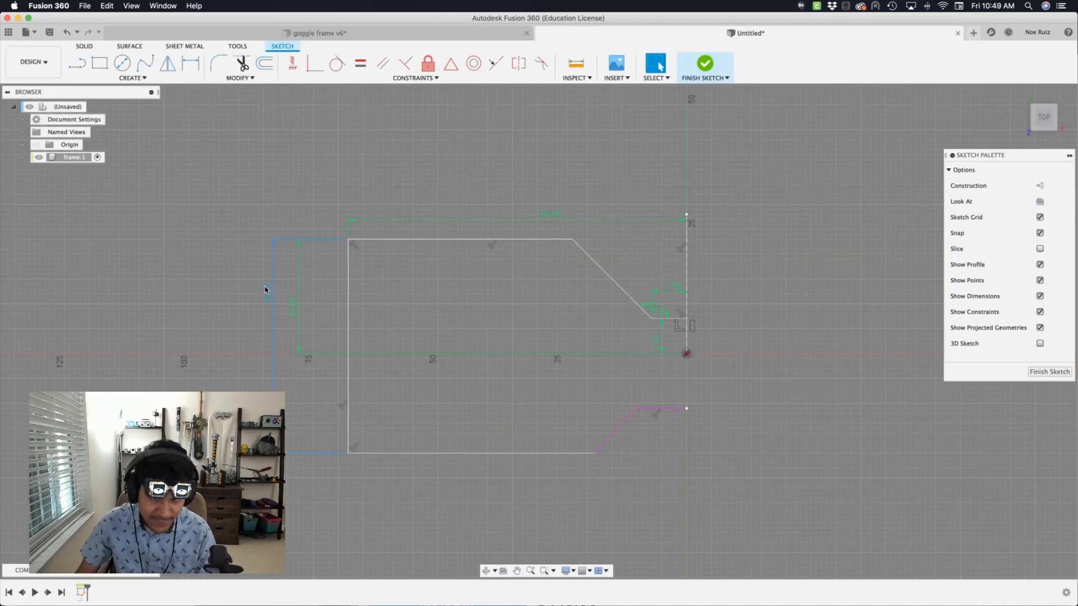
double_click(265, 291)
text(53)
key(Return)
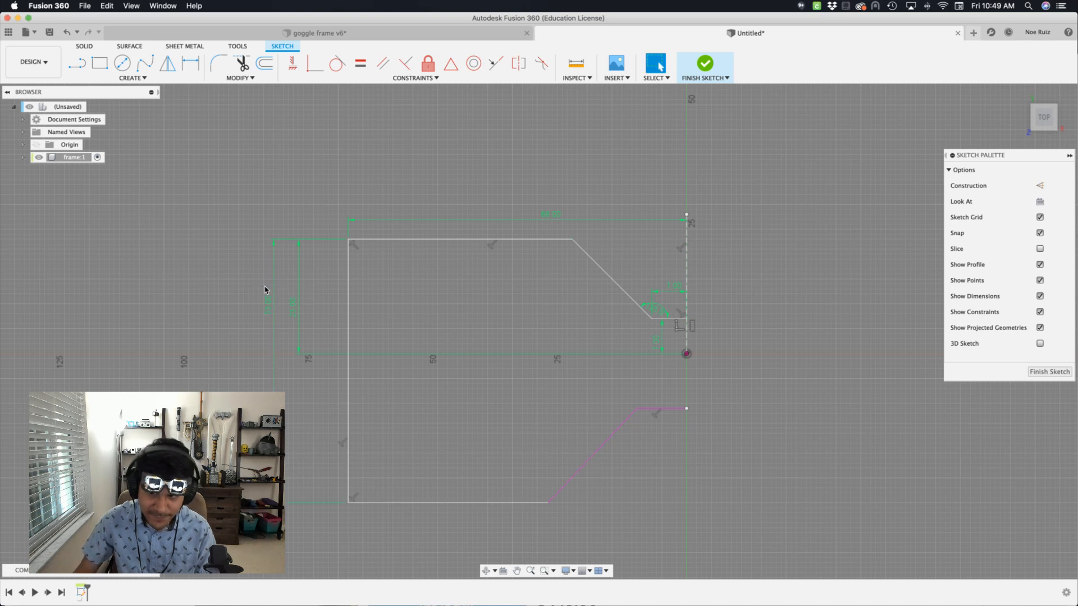
- Check the nose cutout in the goggle frame v6 sketch, and dimension the new sketch's lower bridge line as 4 mm long
click(359, 34)
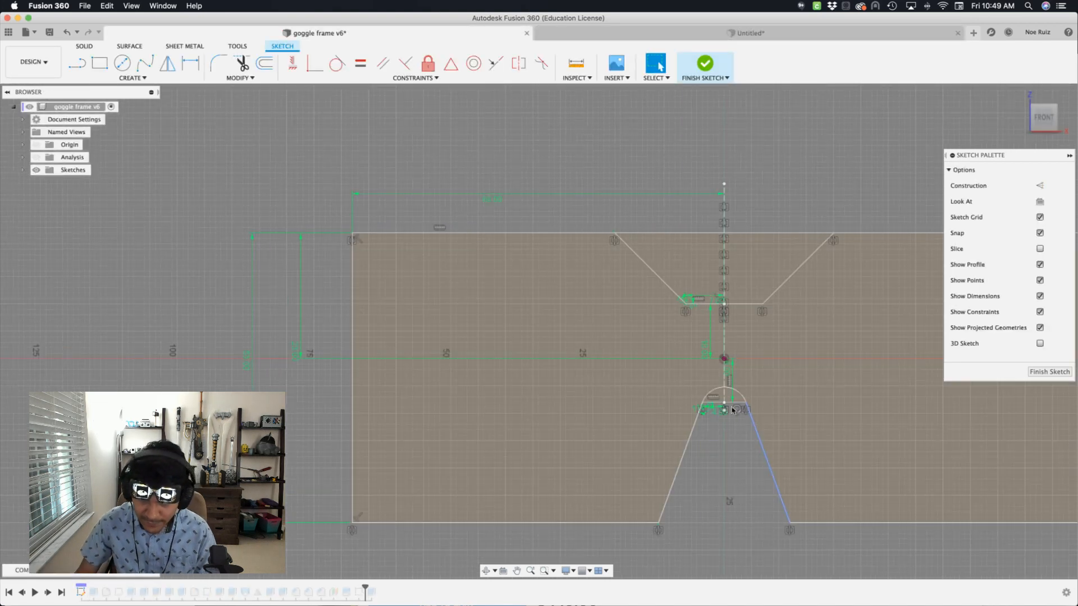
scroll(696, 410, up, 5)
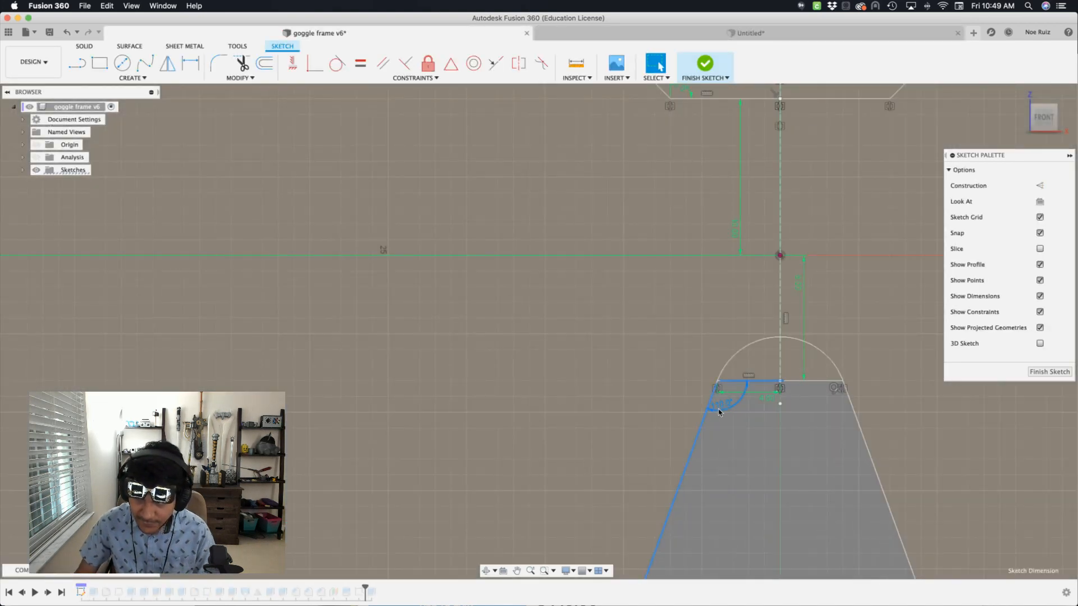
scroll(730, 408, down, 3)
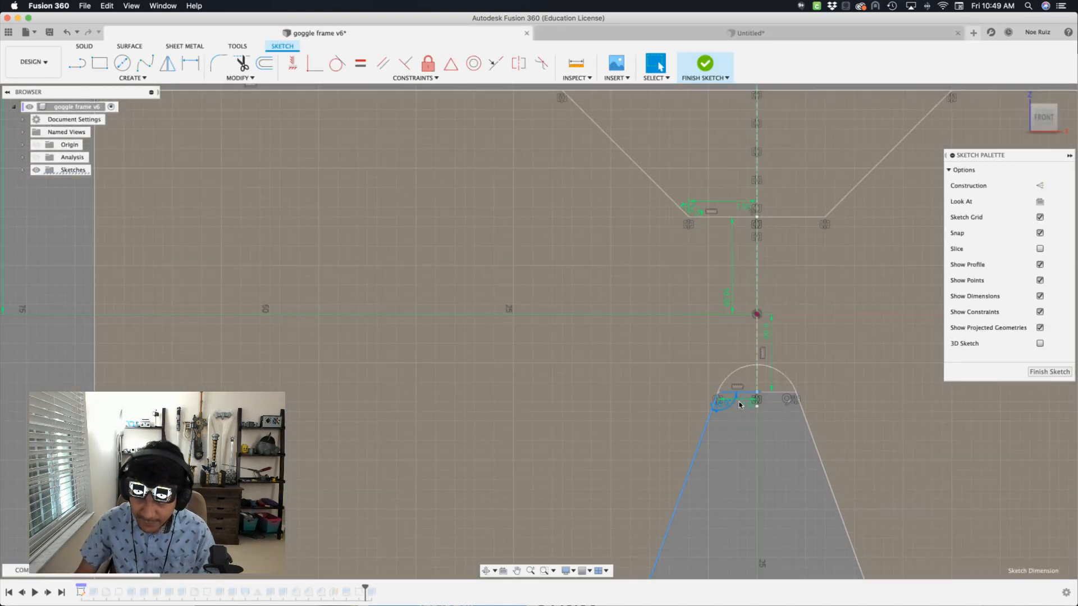
click(586, 34)
scroll(598, 356, up, 3)
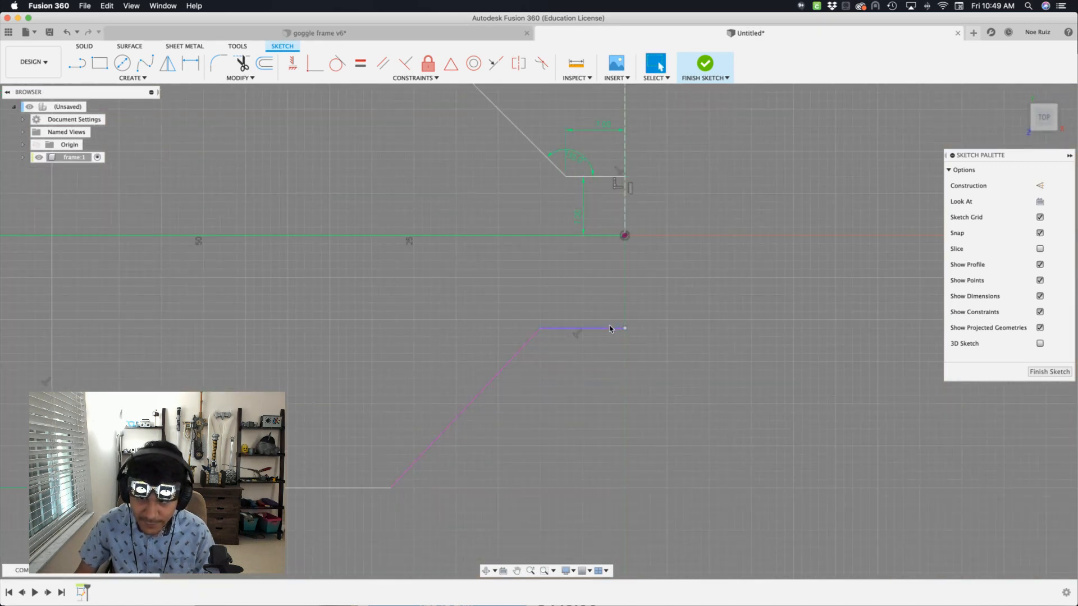
key(d)
click(610, 328)
click(609, 357)
text(4)
key(Return)
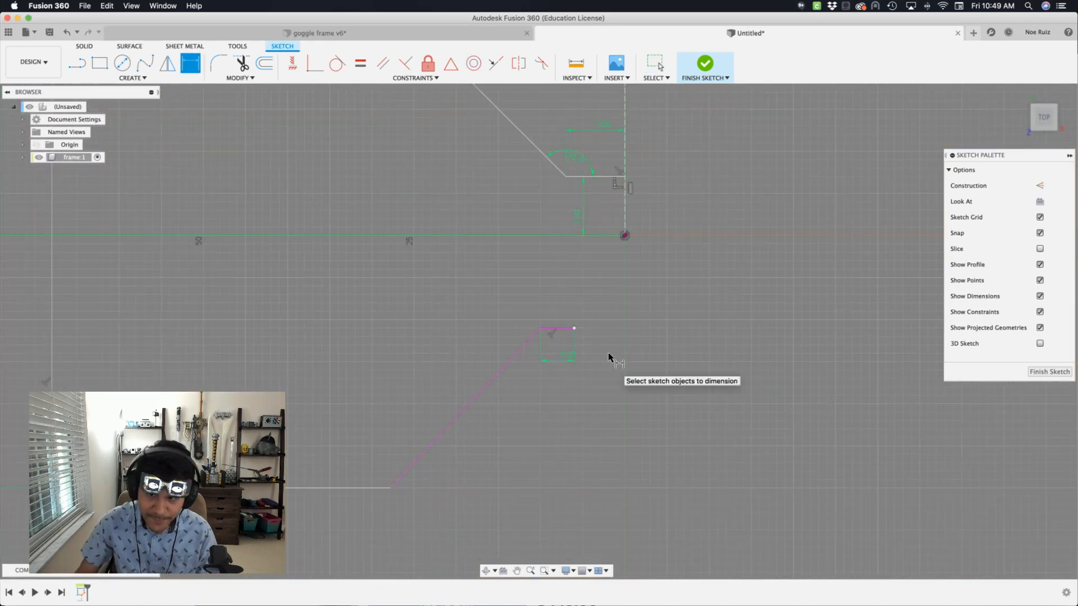
- Draw a line from the lower bridge line's free end to the origin and constrain it vertical
key(Escape)
mouse_move(580, 329)
mouse_down()
mouse_move(625, 320)
mouse_move(565, 325)
mouse_up()
key(l)
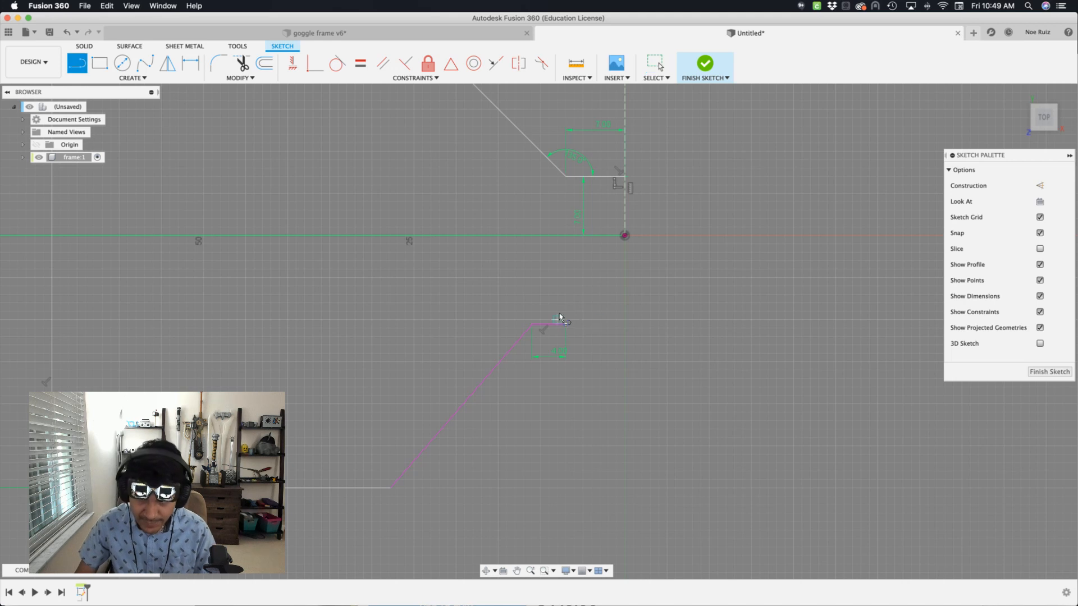
click(565, 324)
click(627, 234)
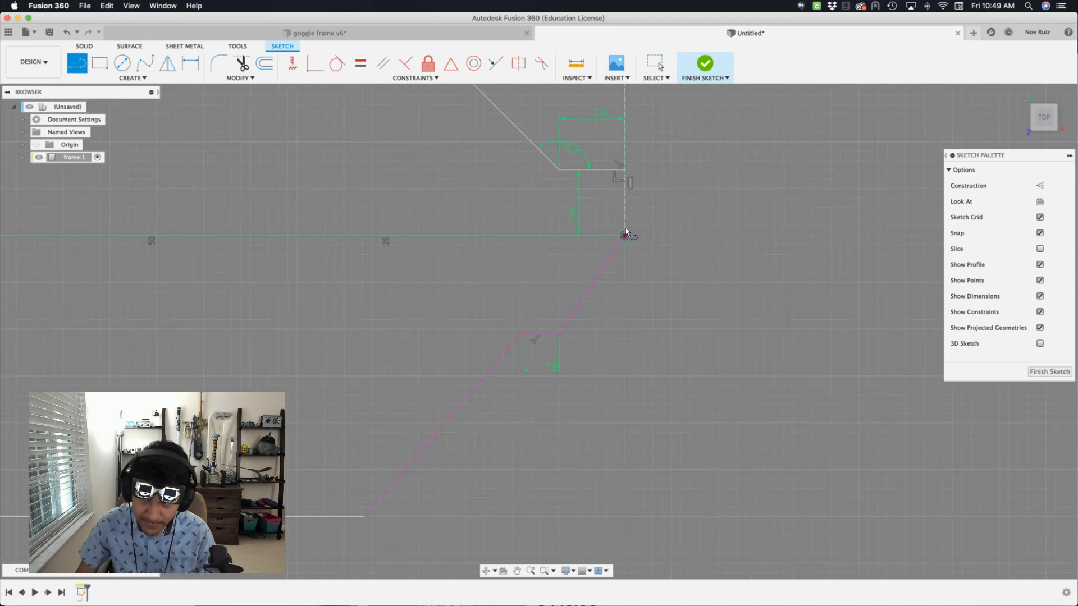
key(Escape)
click(606, 264)
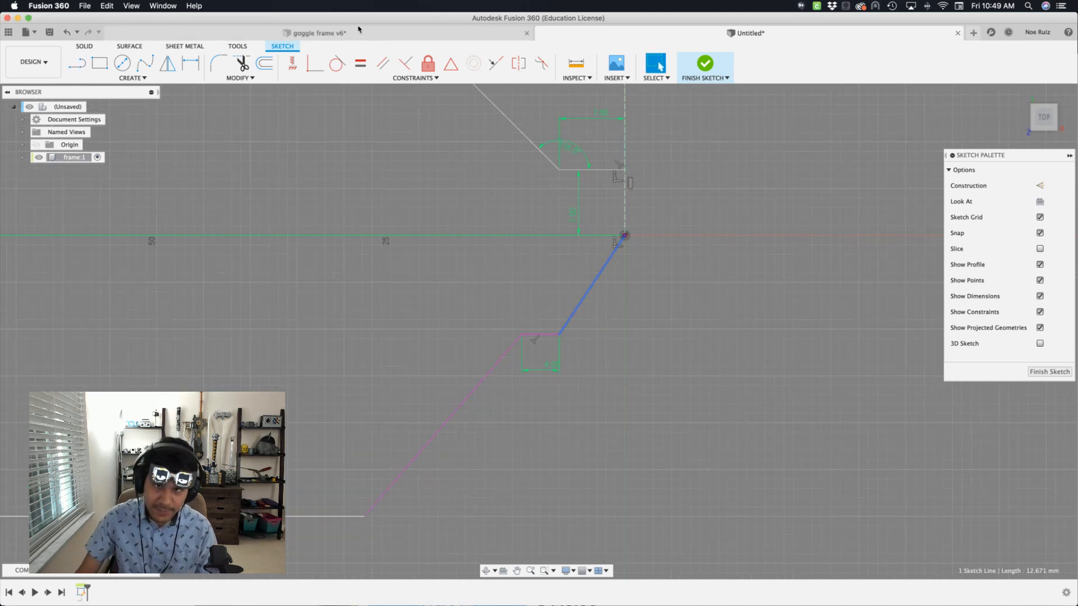
click(293, 63)
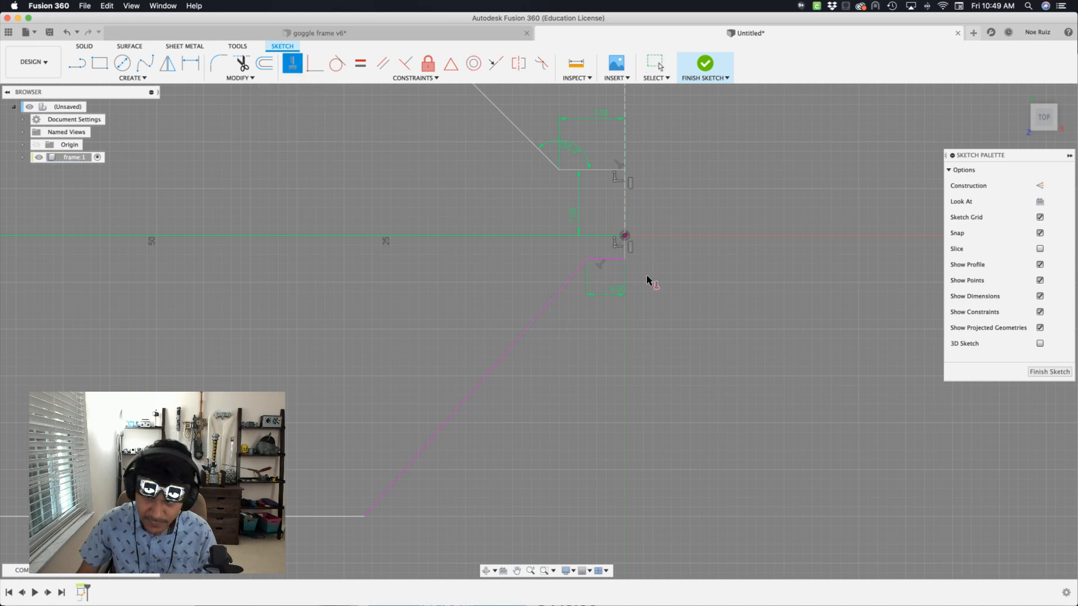
key(Escape)
- Make the short vertical line below the origin a construction line and dimension its length as 4 mm
scroll(620, 246, up, 3)
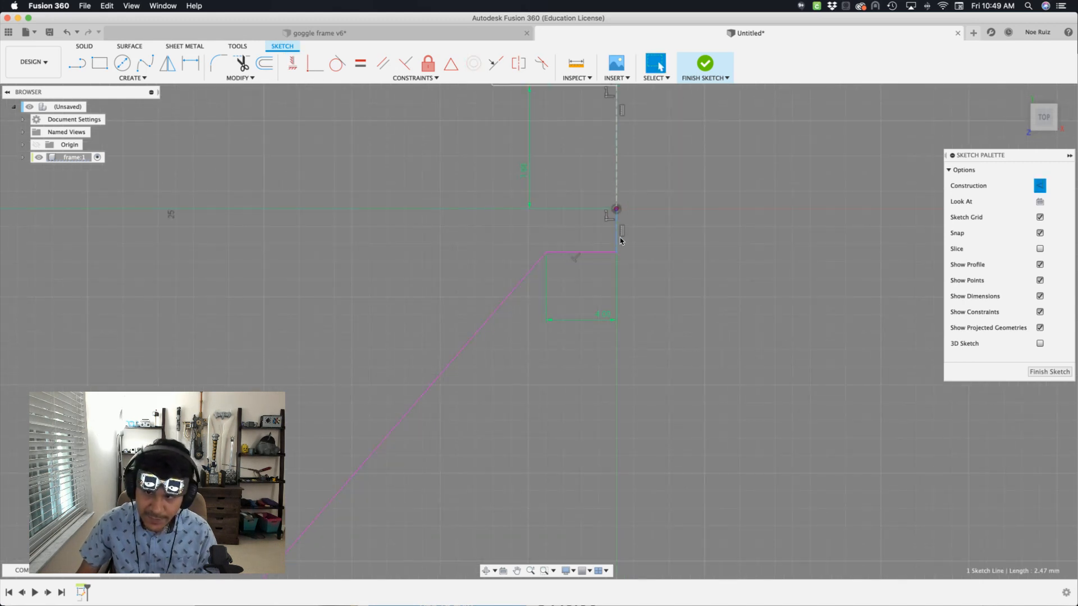
key(d)
click(616, 236)
click(646, 230)
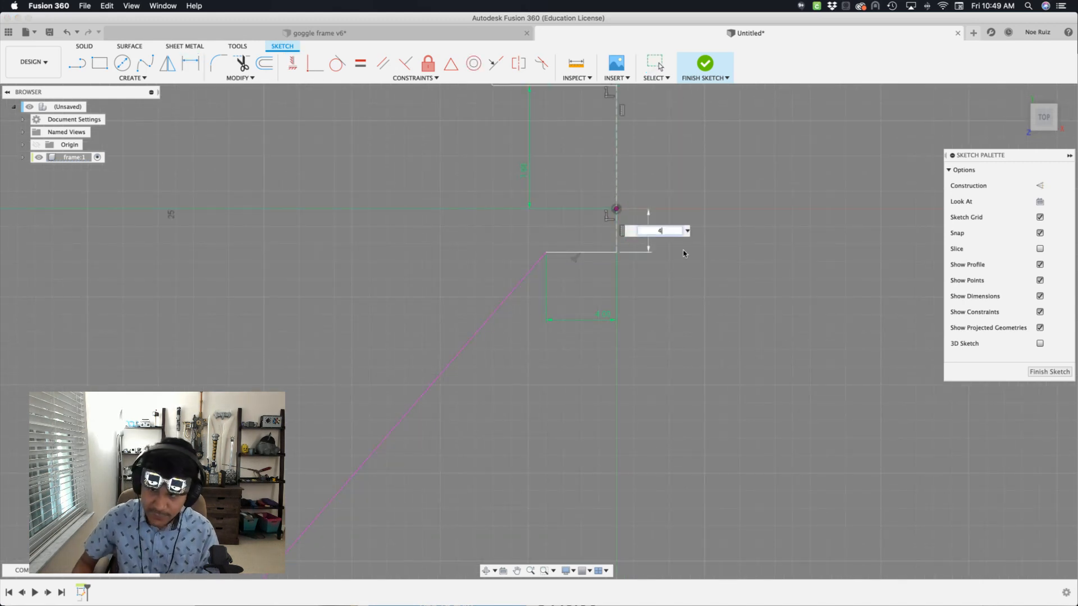
text(4)
key(Return)
- Check the bridge offset in the goggle frame v6 sketch, and set the new sketch's origin-to-lower-bridge distance to 8 mm
key(ctrl+Tab)
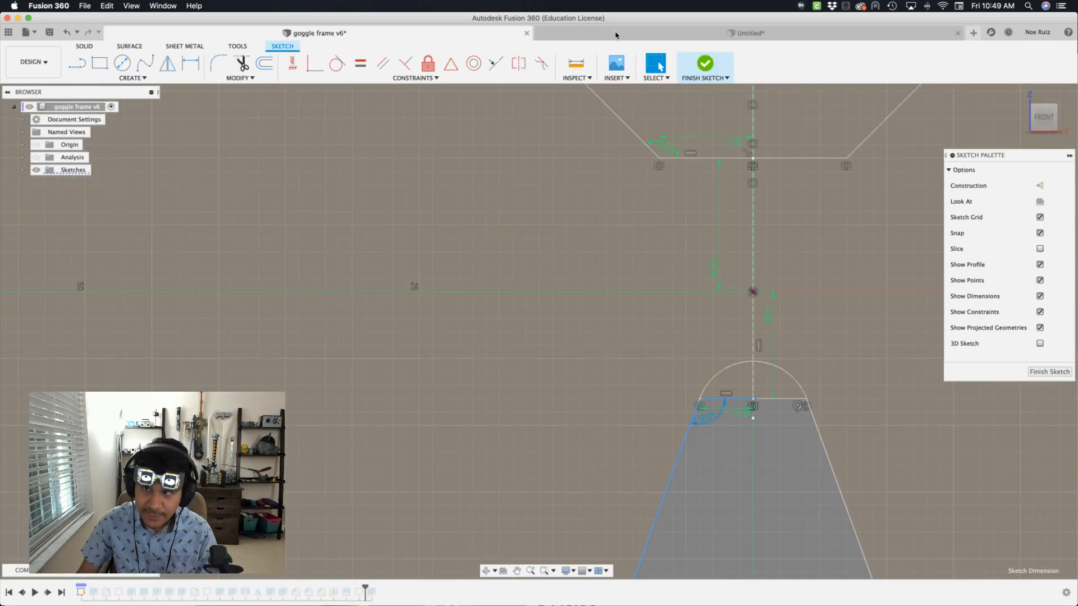
click(615, 35)
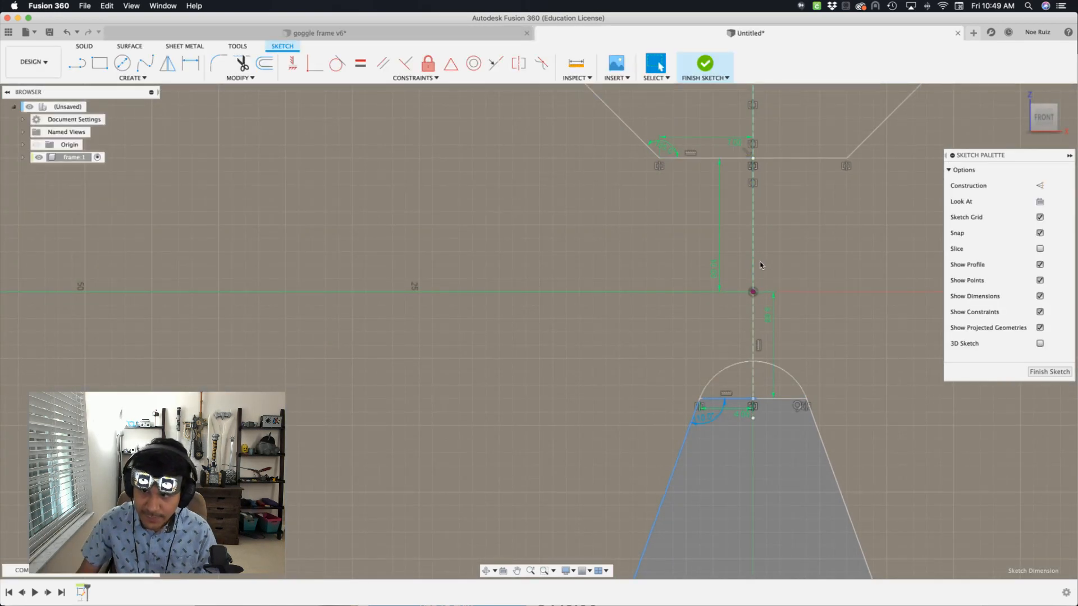
double_click(651, 243)
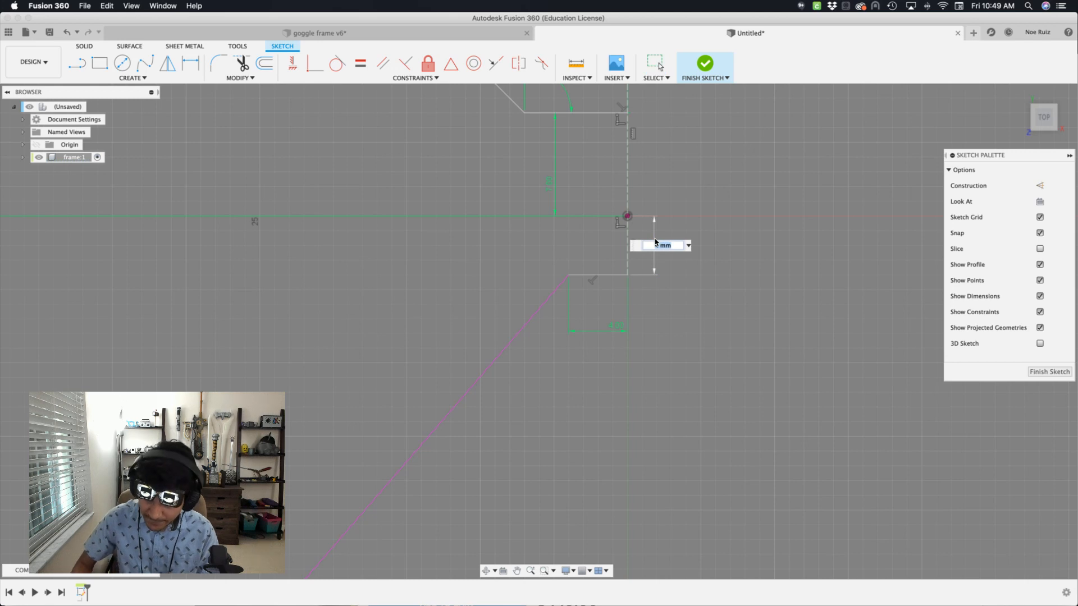
text(8)
key(Return)
scroll(656, 242, down, 6)
scroll(654, 260, up, 3)
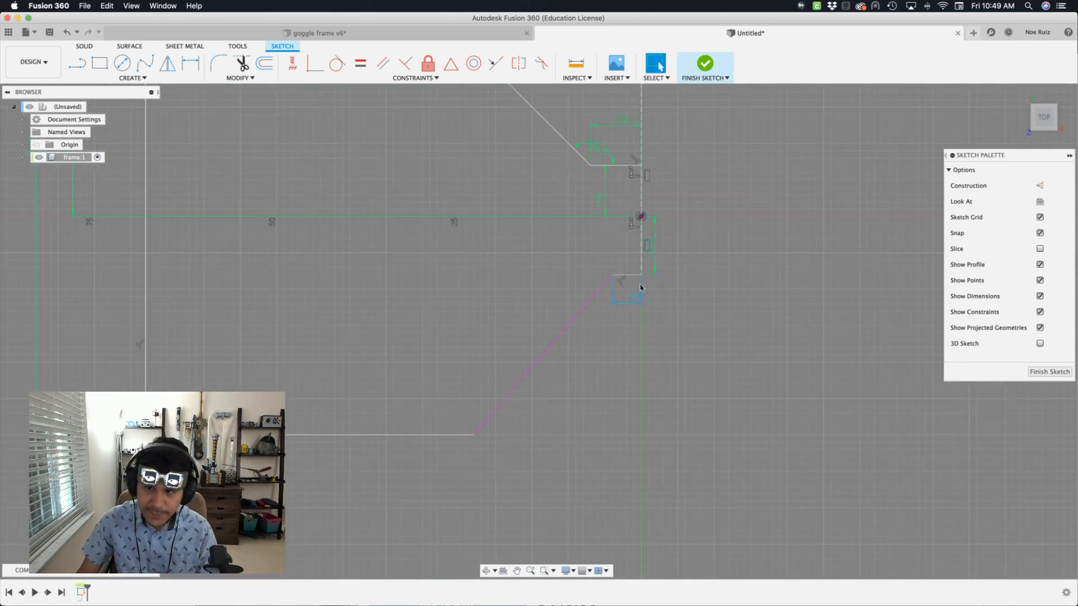
- Pull the lower sloped line's bottom end inward and dimension its angle to the lower bridge line as 110 degrees
click(583, 315)
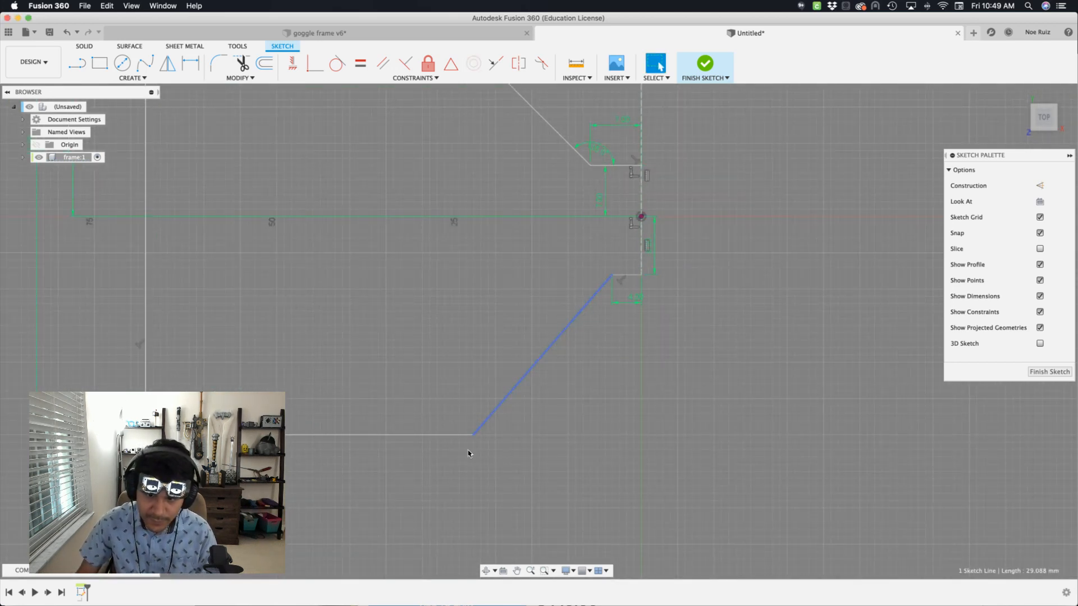
drag(472, 436, 510, 436)
scroll(591, 300, up, 5)
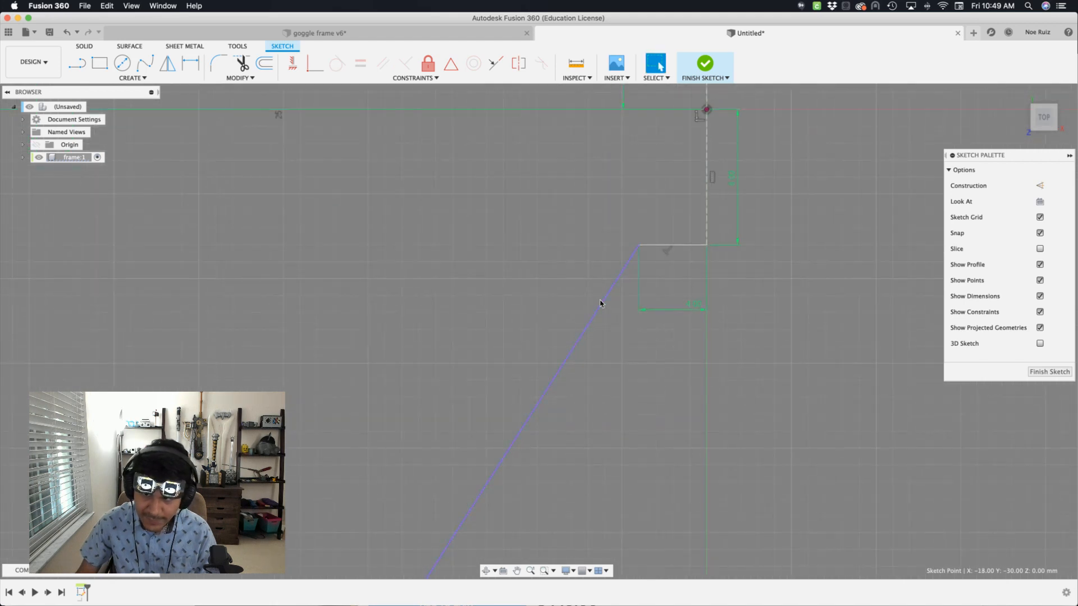
key(d)
click(657, 244)
click(640, 360)
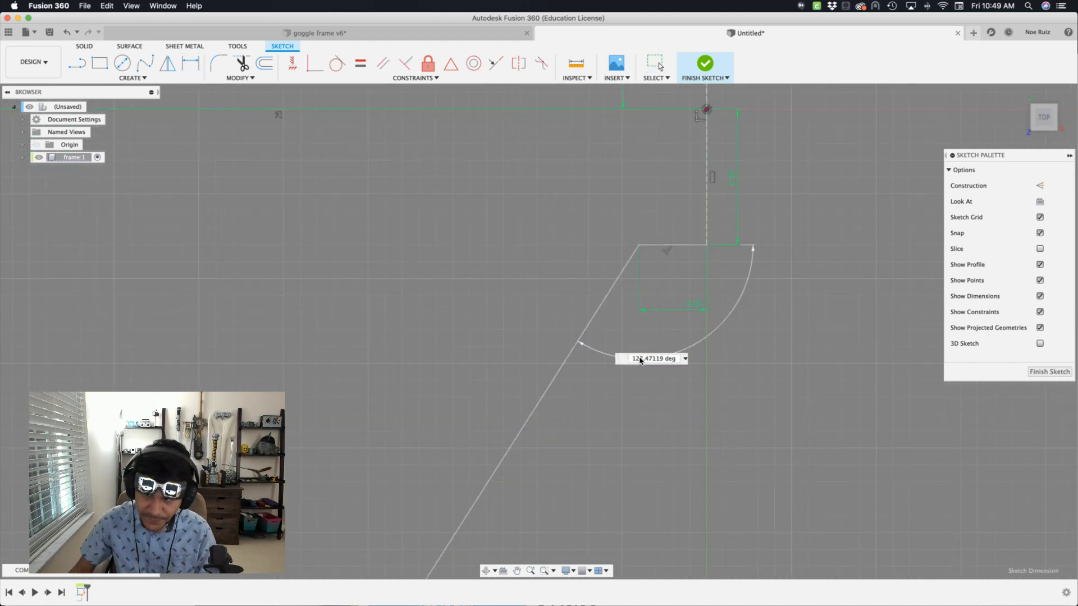
text(110)
key(Return)
scroll(640, 354, down, 5)
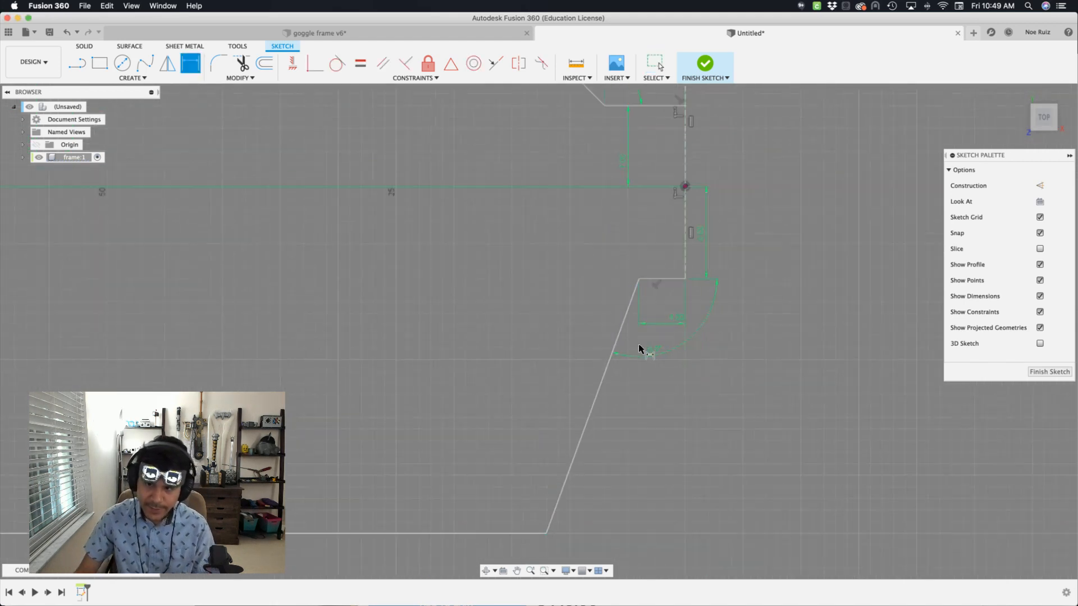
- Test selecting the connected half outline, and move the overall half-width dimension farther above the upper edge
middle_drag(540, 165, 621, 195)
click(623, 173)
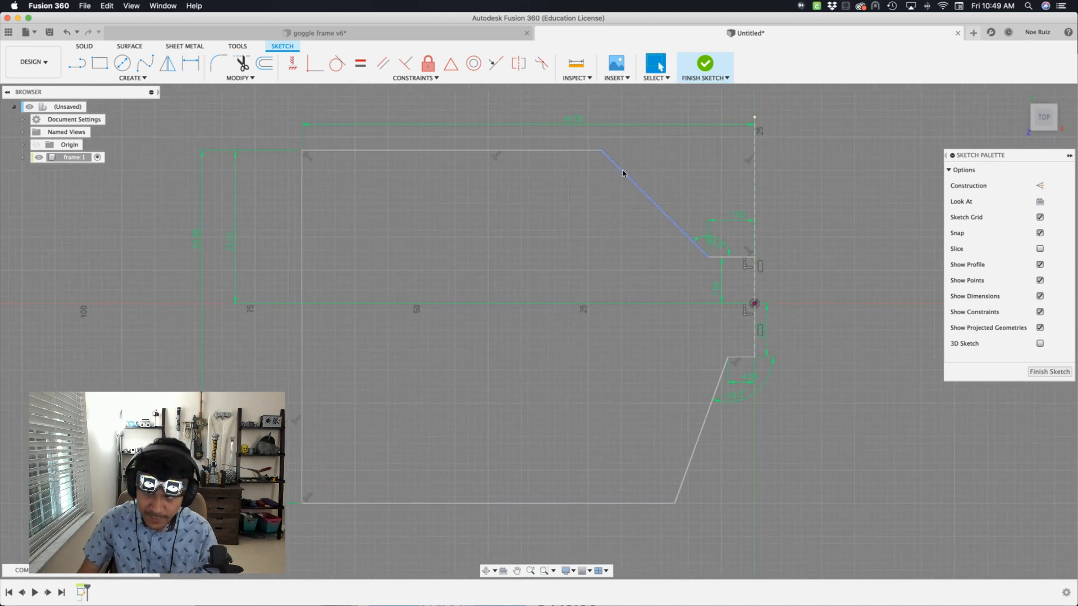
double_click(562, 150)
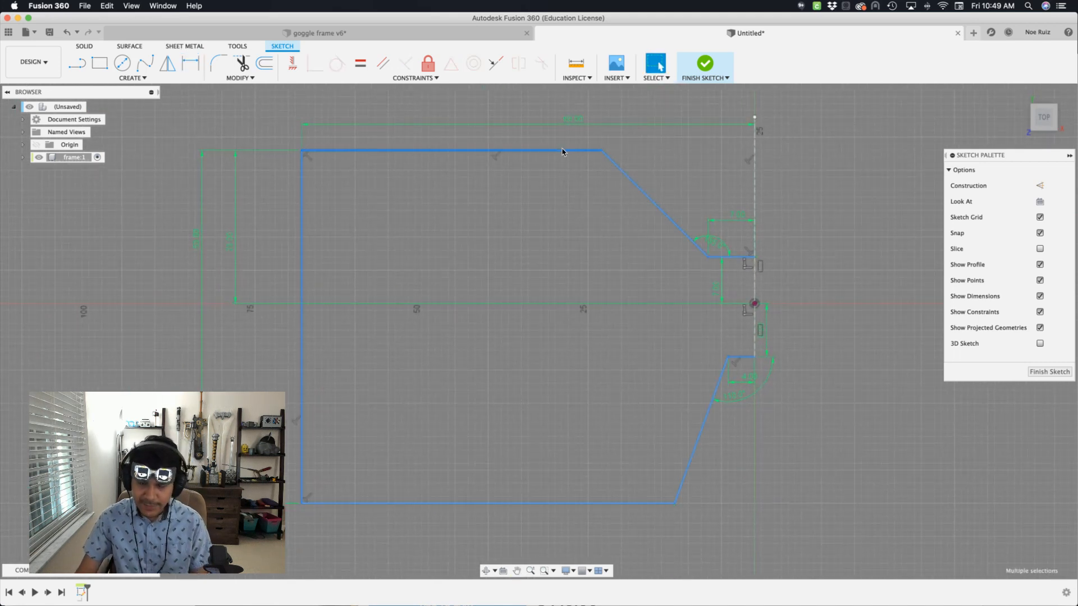
click(569, 191)
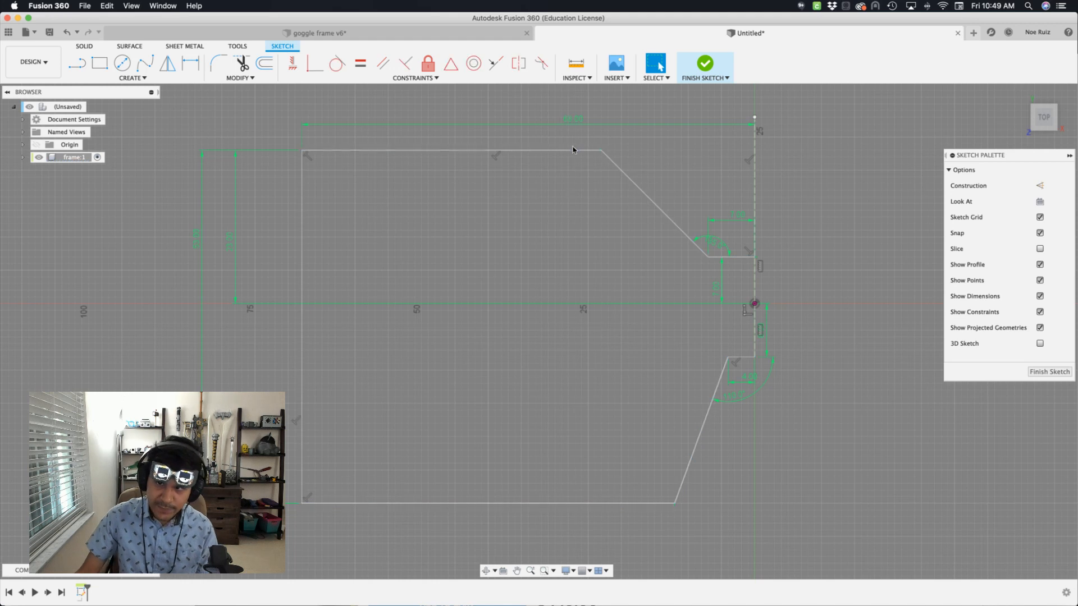
double_click(574, 149)
click(573, 179)
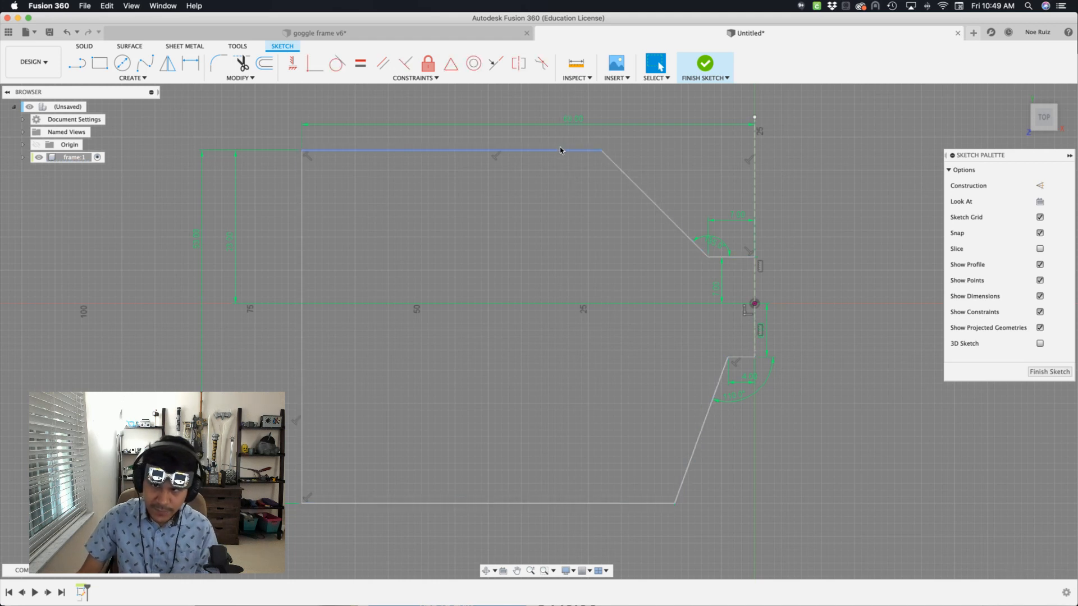
double_click(559, 150)
drag(572, 119, 507, 108)
- Mirror the complete seven-line half outline across the vertical construction centreline
double_click(555, 150)
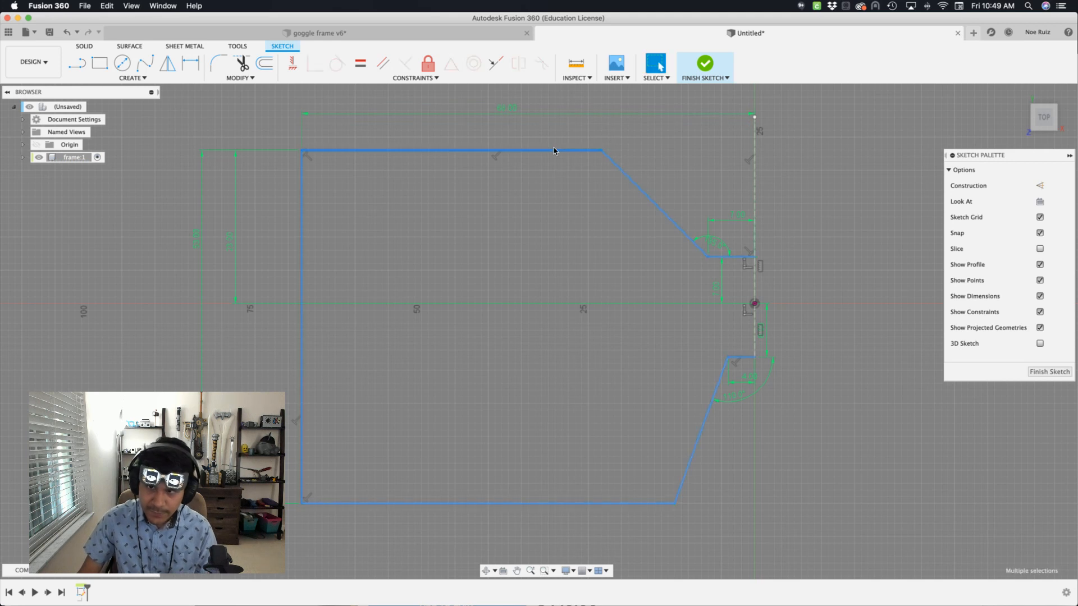
text(sm)
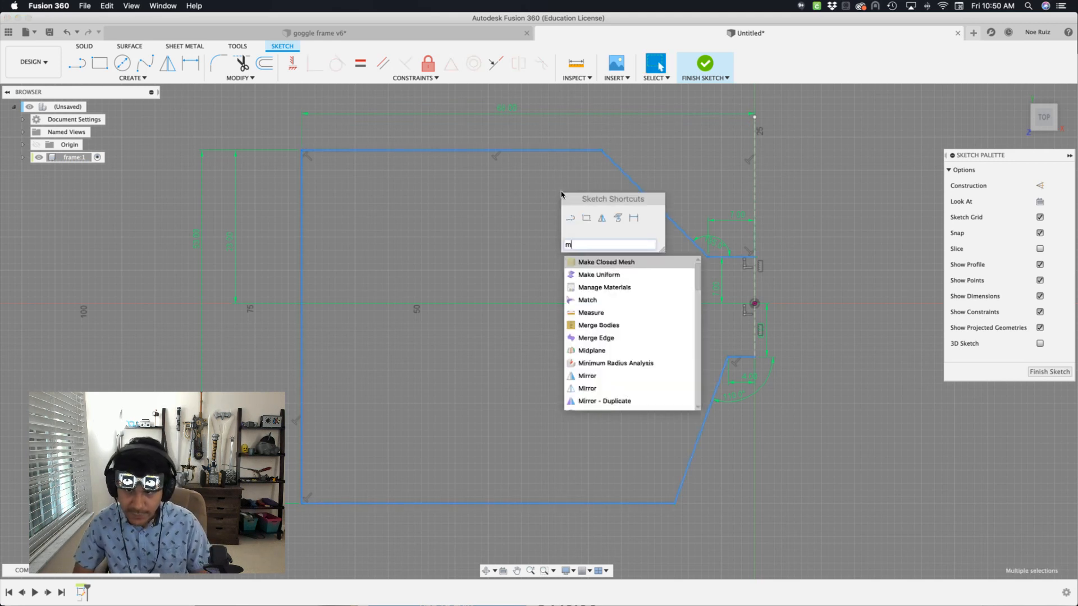
text(irror)
key(Return)
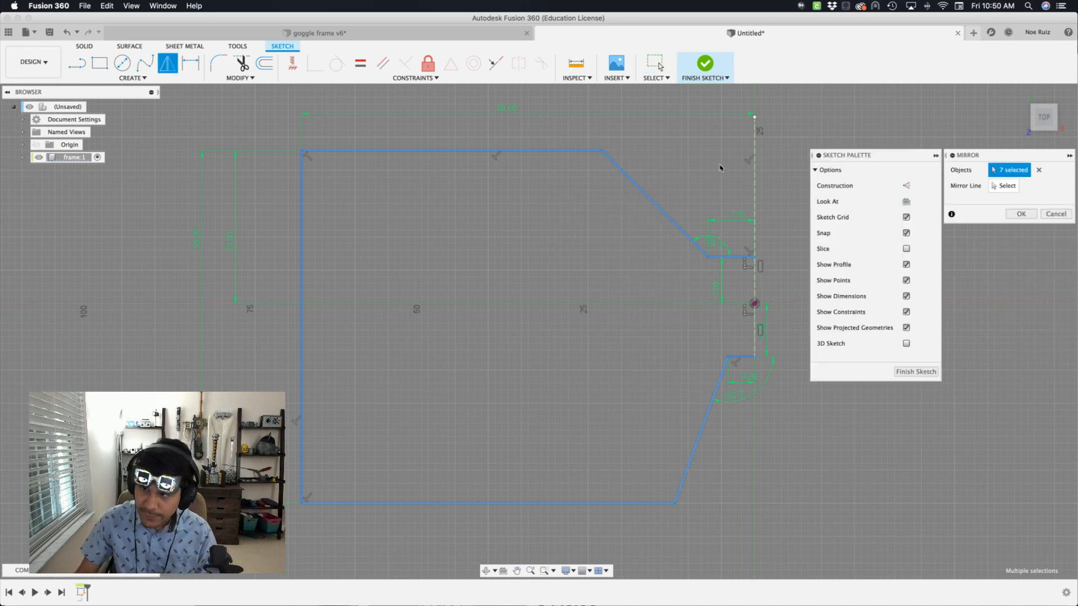
middle_drag(721, 168, 629, 178)
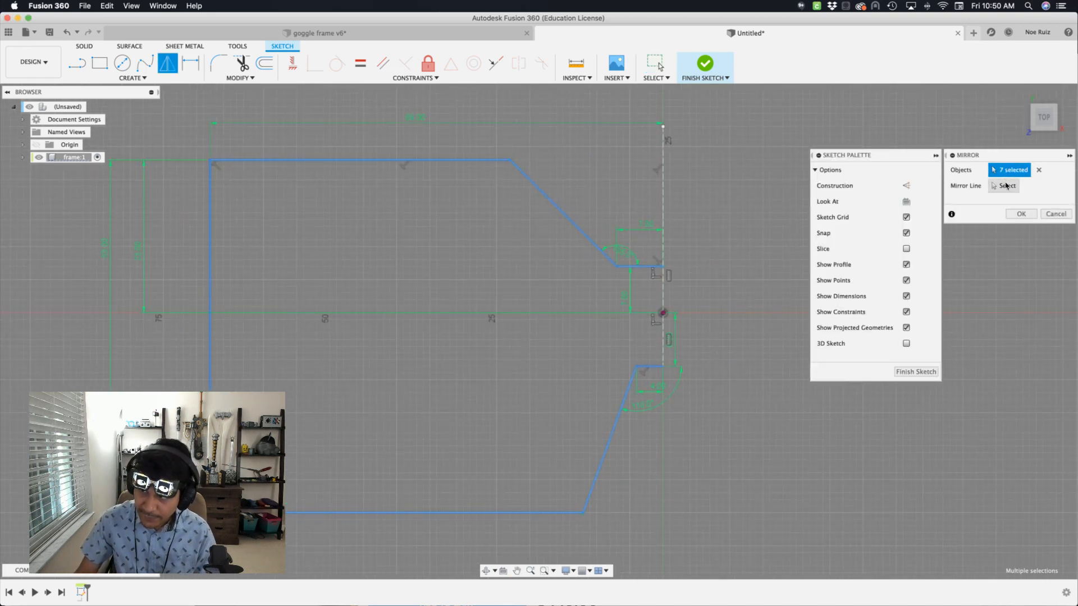
click(1006, 186)
scroll(685, 253, up, 3)
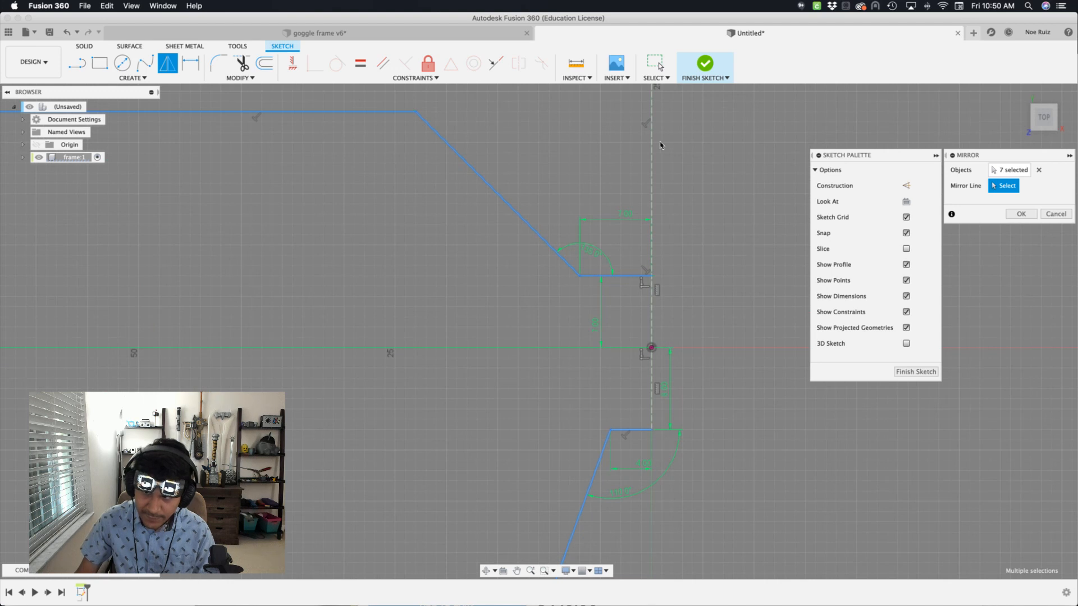
click(653, 190)
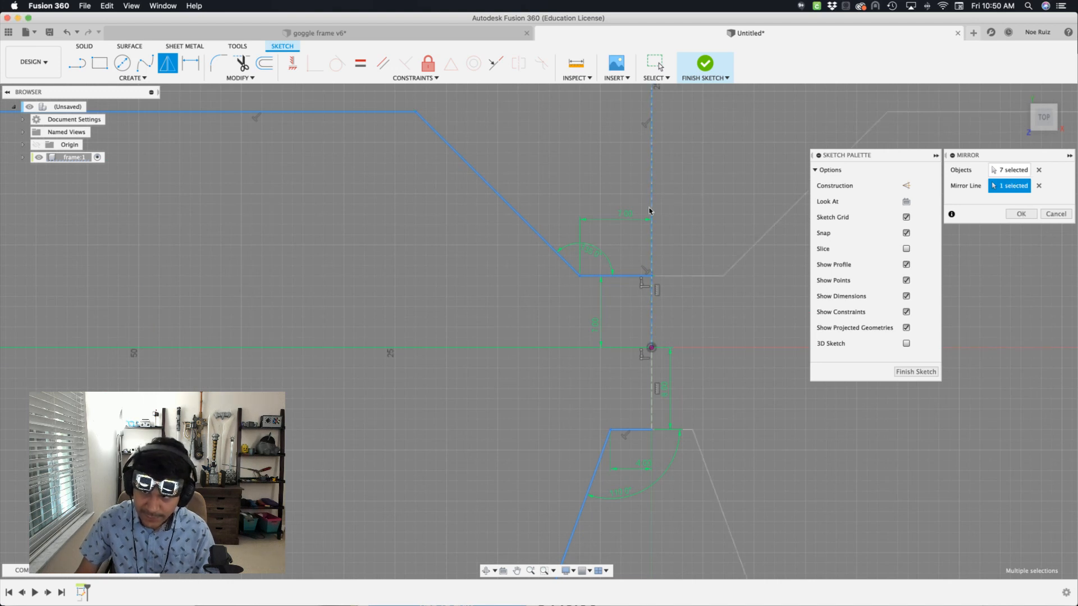
scroll(651, 202, down, 4)
middle_drag(729, 222, 622, 230)
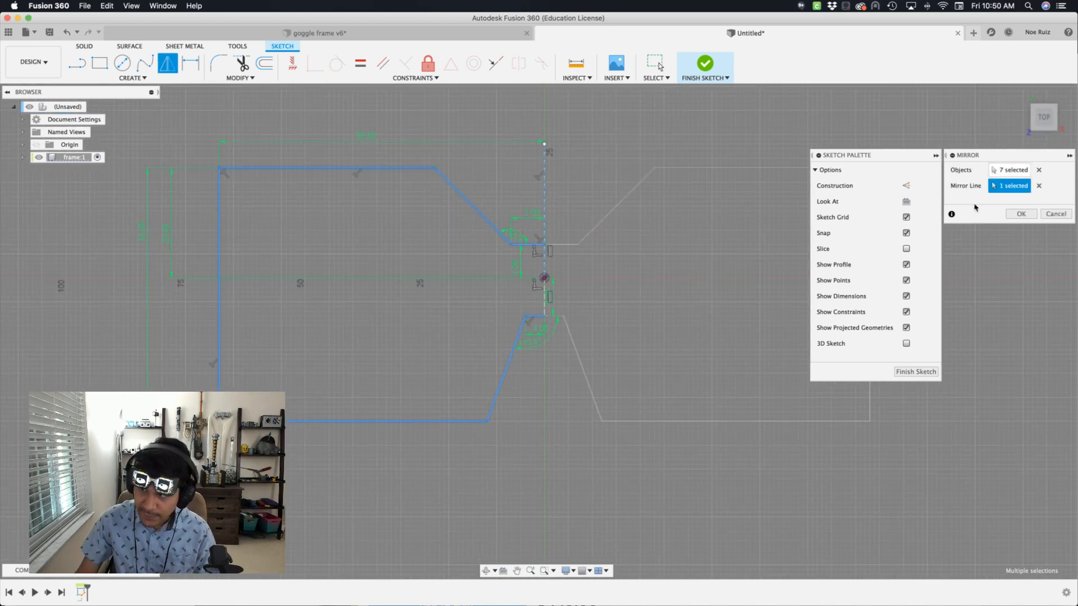
click(1018, 214)
click(676, 250)
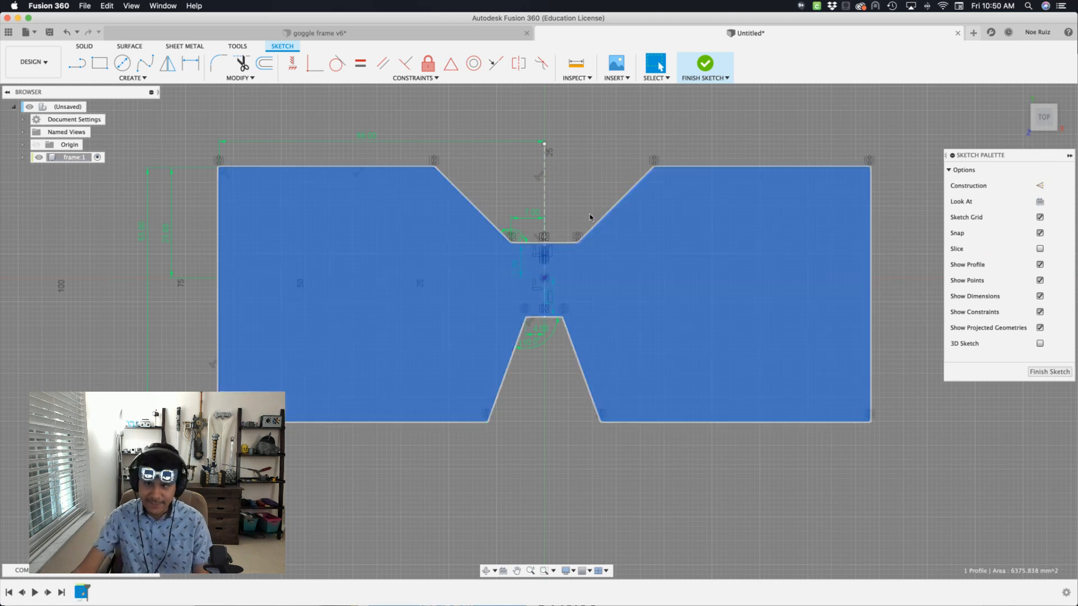
- Draw a tangent arc over the lower bridge, connecting the upper ends of the two sloped nose lines
middle_drag(589, 215, 629, 223)
click(628, 212)
scroll(580, 289, up, 5)
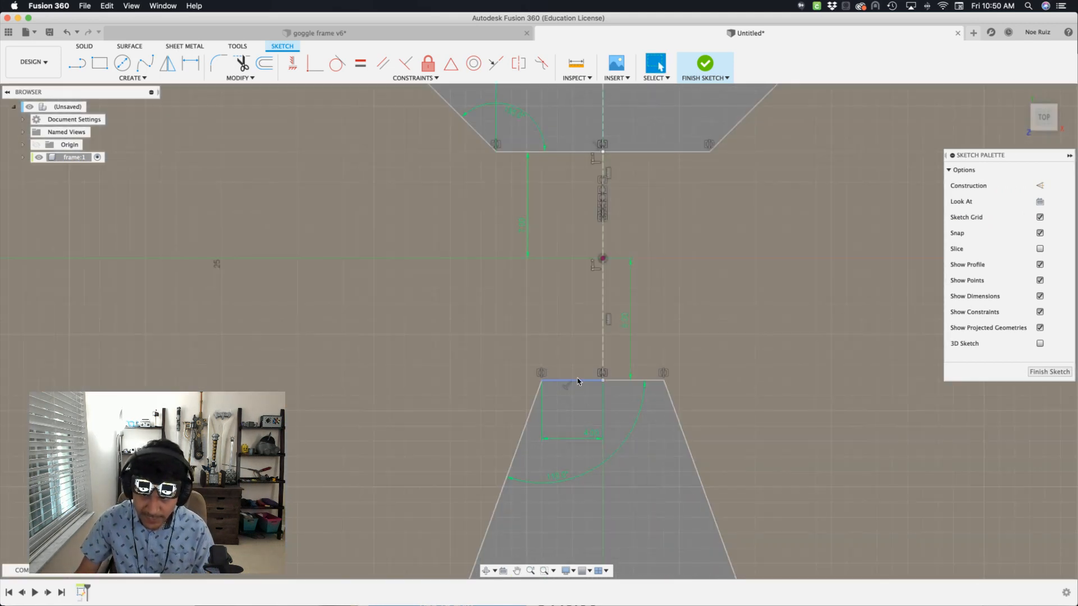
click(616, 381)
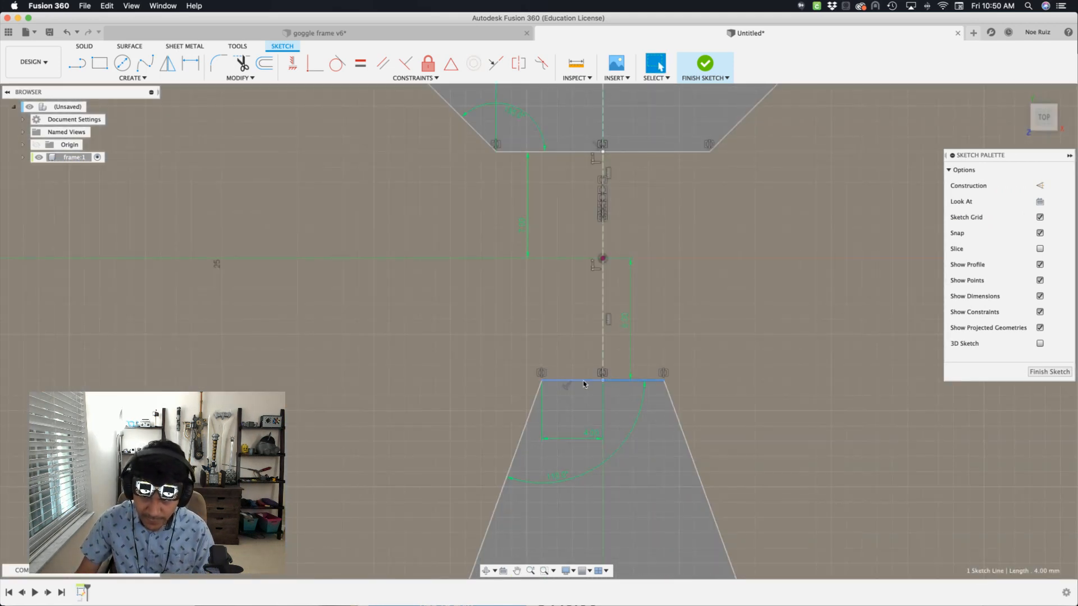
key(Escape)
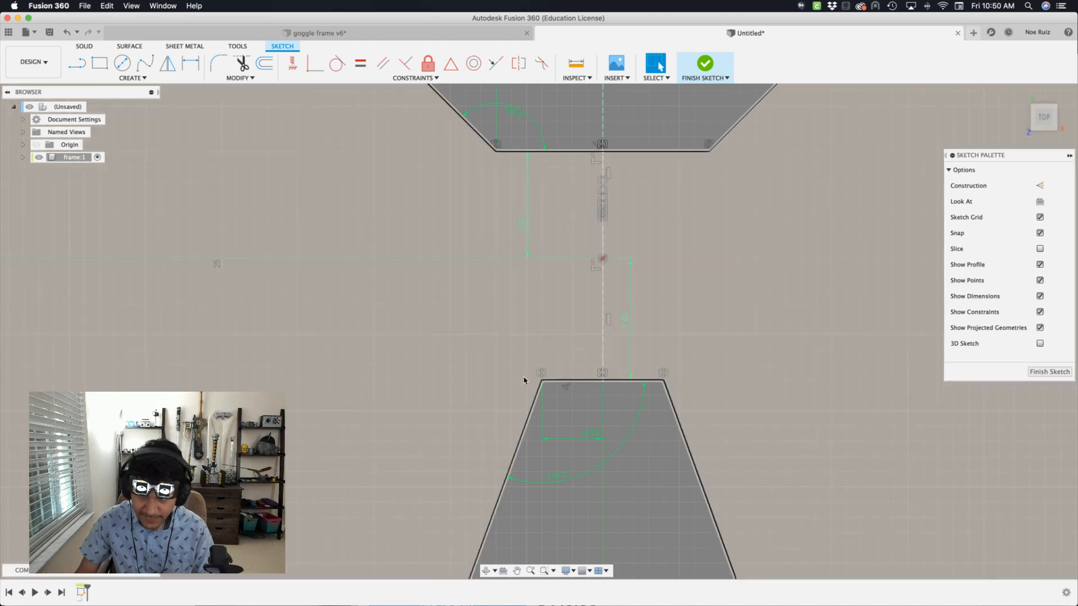
key(l)
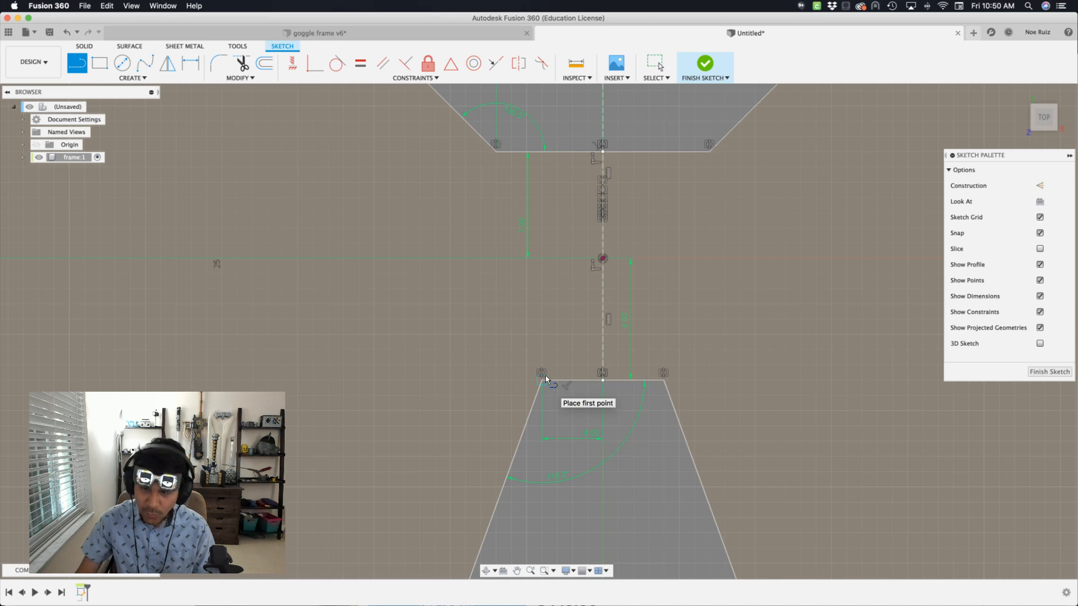
drag(545, 376, 667, 382)
scroll(655, 340, up, 10)
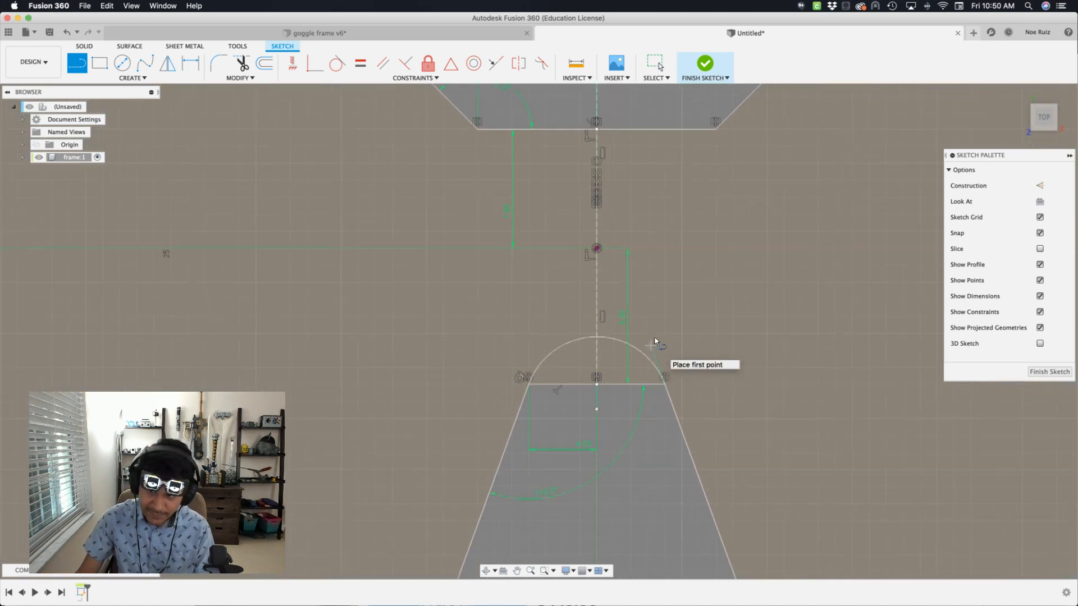
key(Escape)
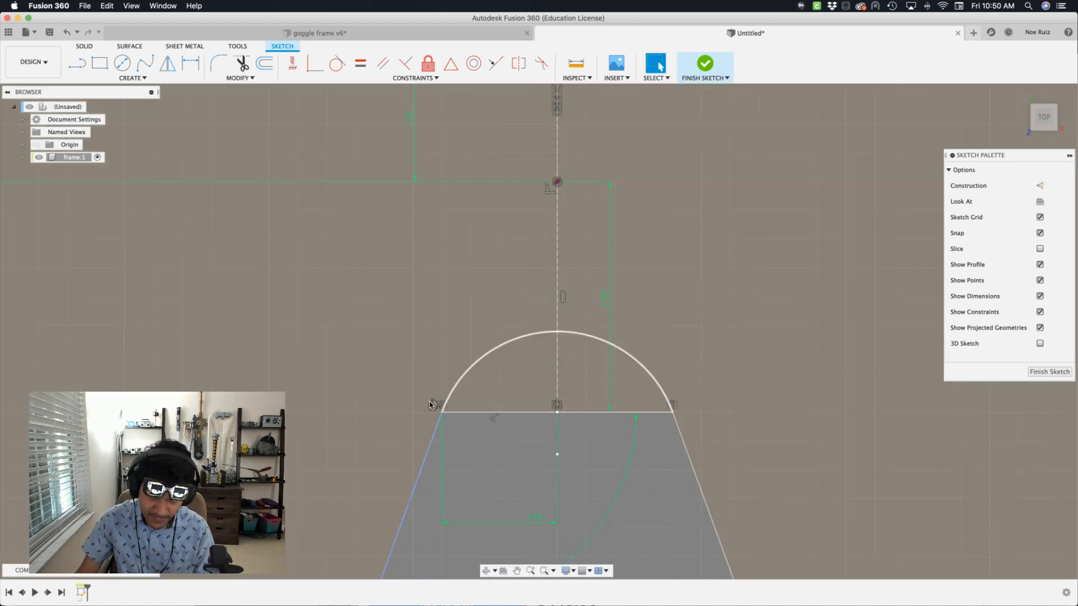
scroll(453, 390, down, 5)
scroll(446, 414, down, 5)
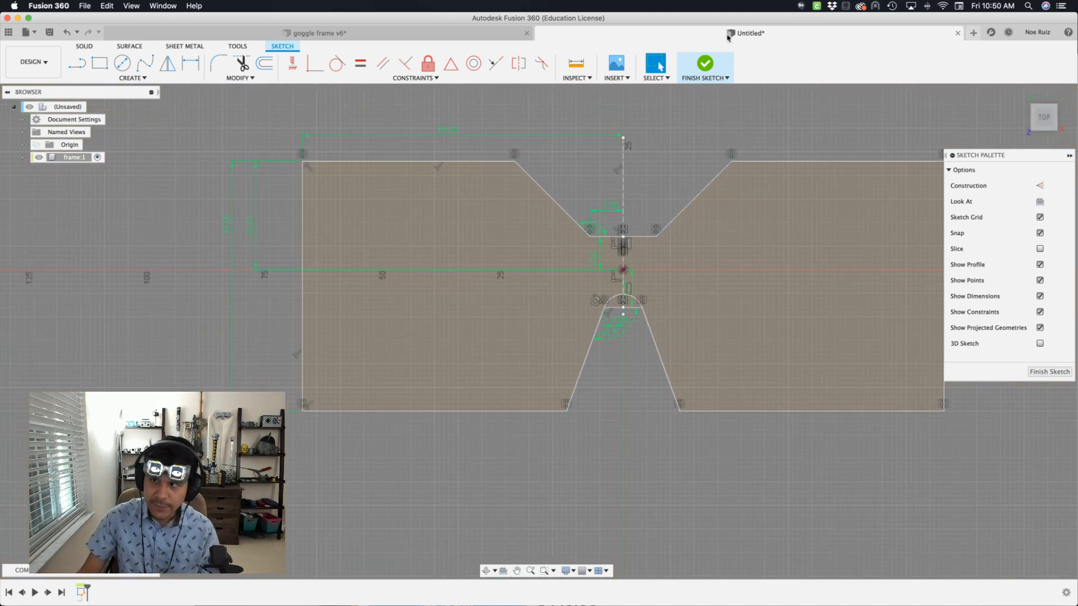
- Finish the sketch and extrude the goggle outline 2 mm as a new body, leaving out the arc-shaped nose area
click(705, 63)
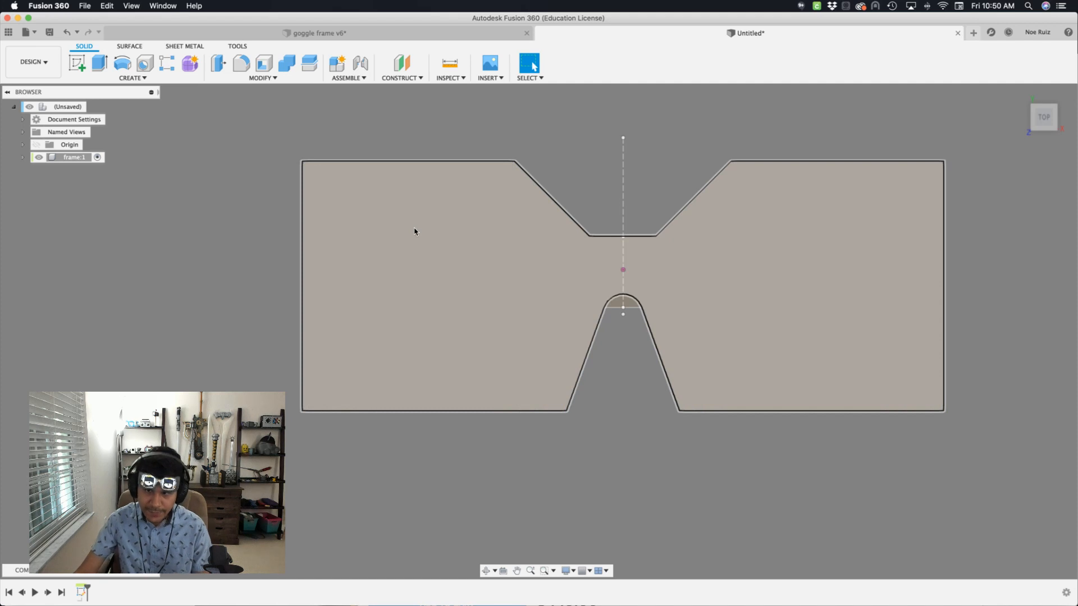
key(e)
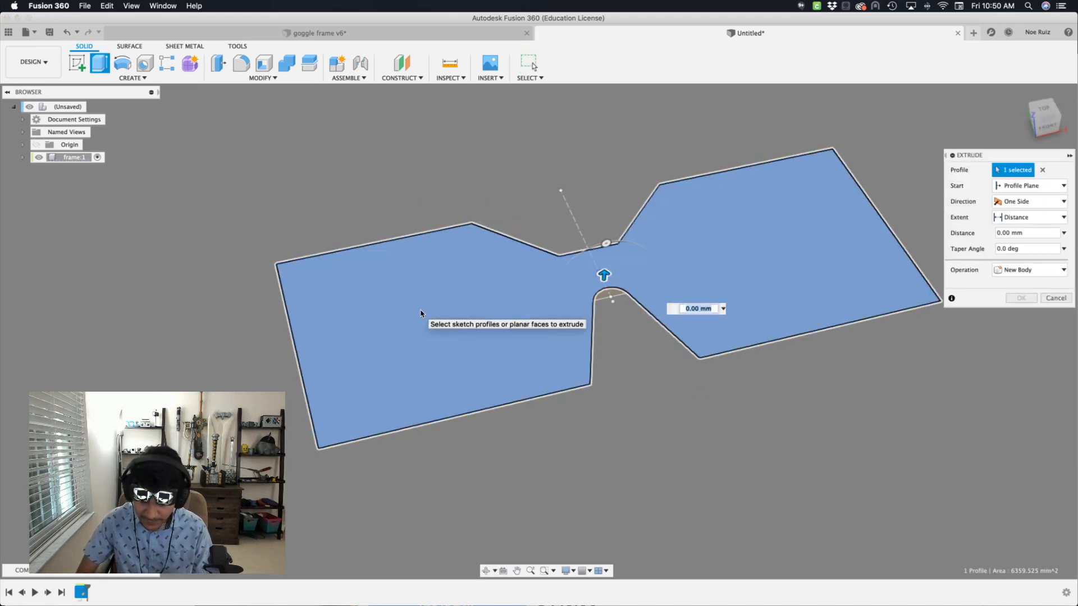
text(1.5)
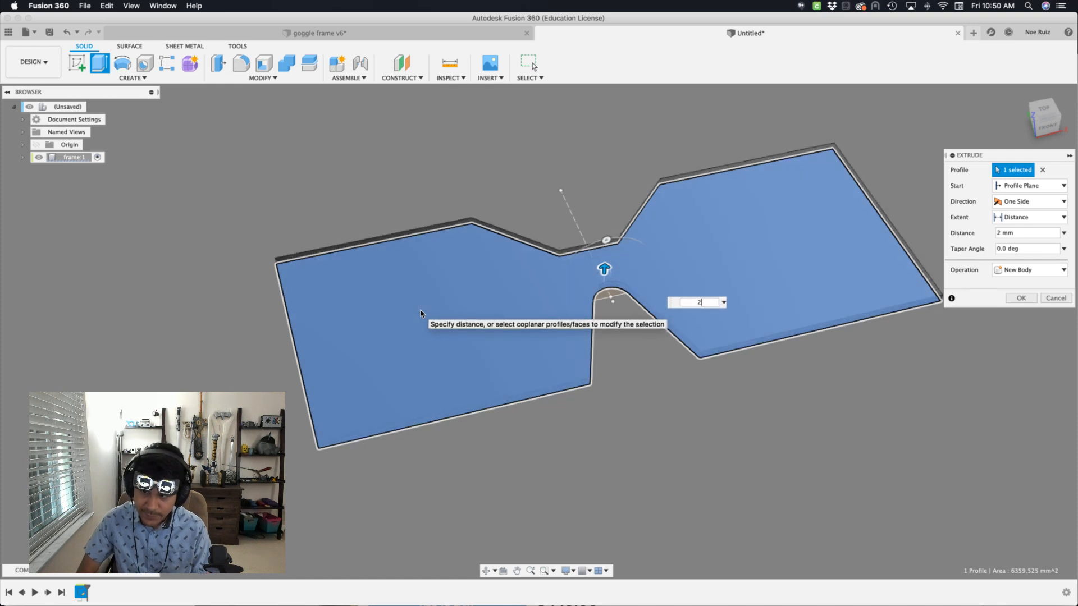
key(Return)
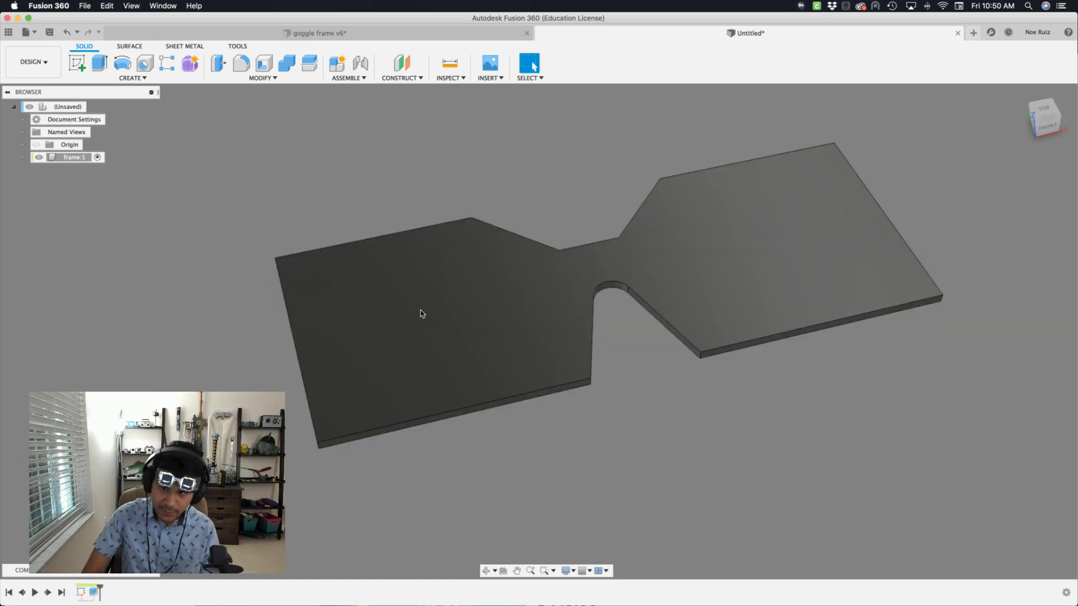
- Add a user parameter named shell in mm with the expression 1.5
key(p)
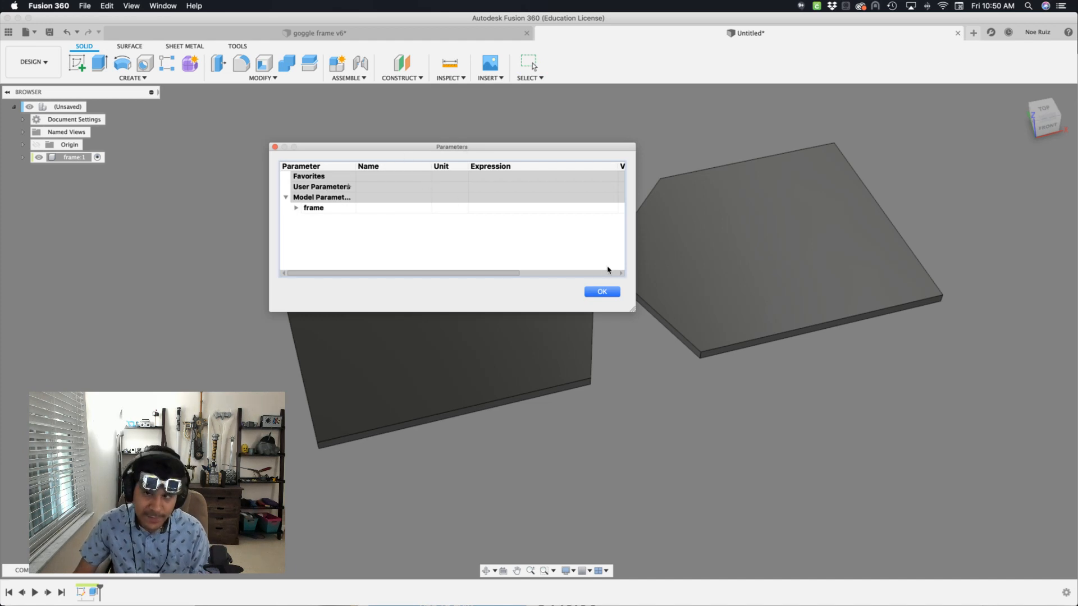
drag(635, 309, 735, 328)
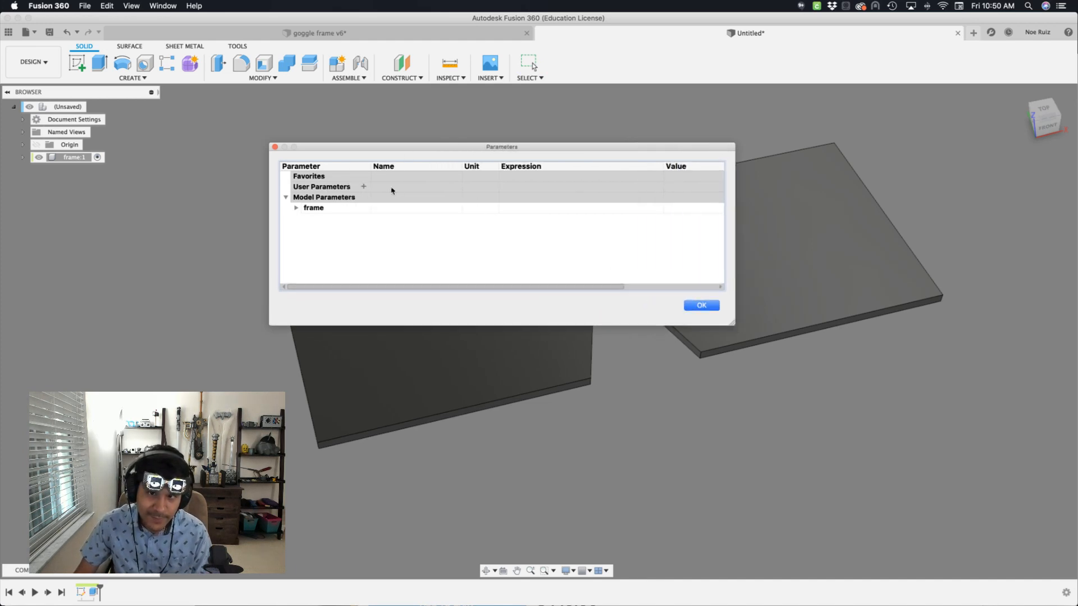
click(364, 187)
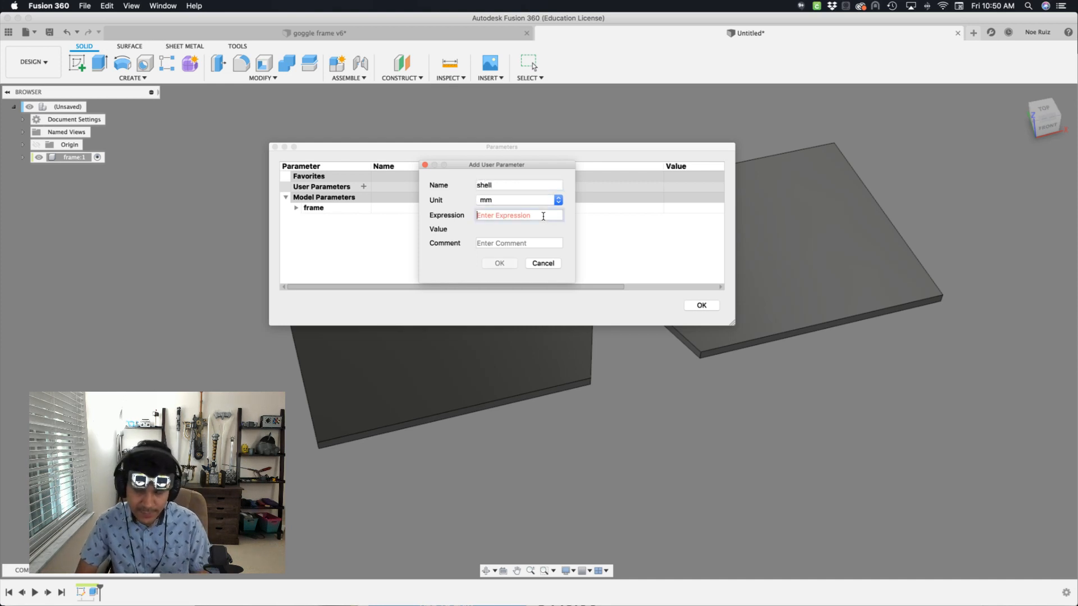
text(1.5)
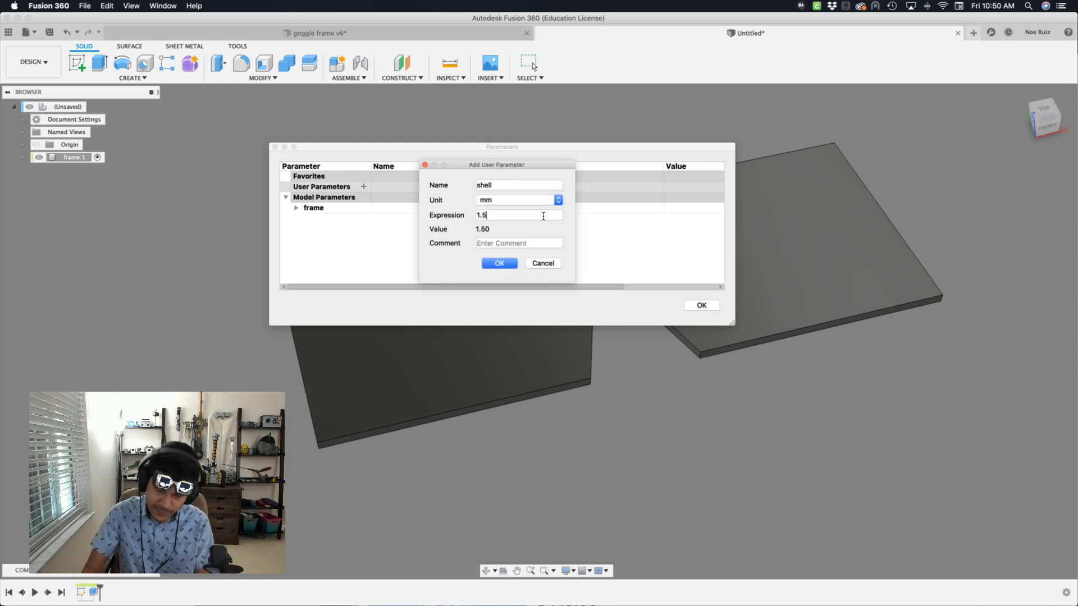
key(Return)
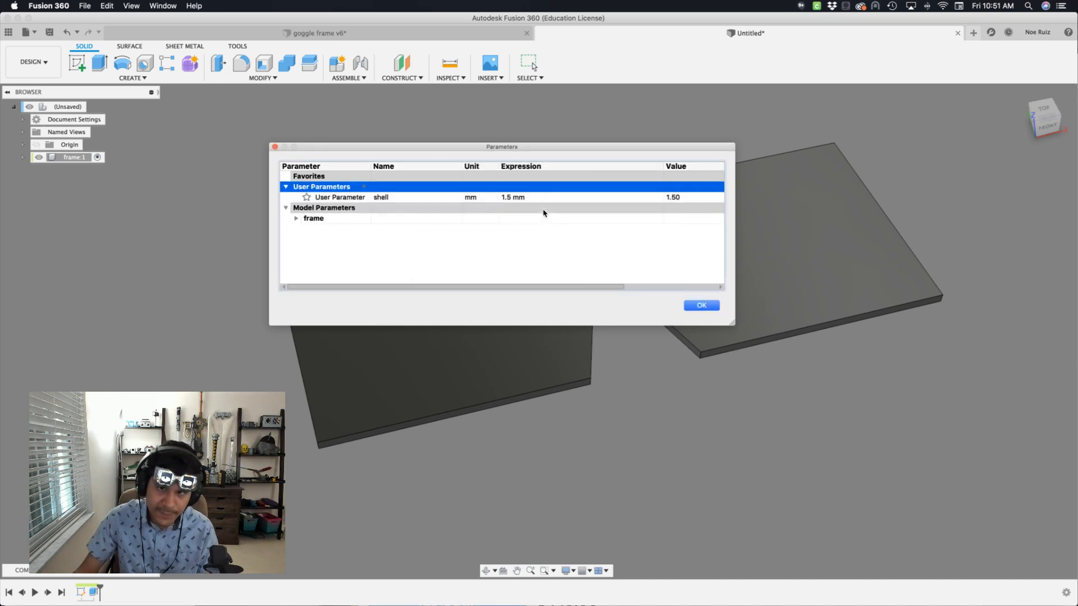
- Add a user parameter named height with a value of 8 mm and close the parameter list
click(364, 187)
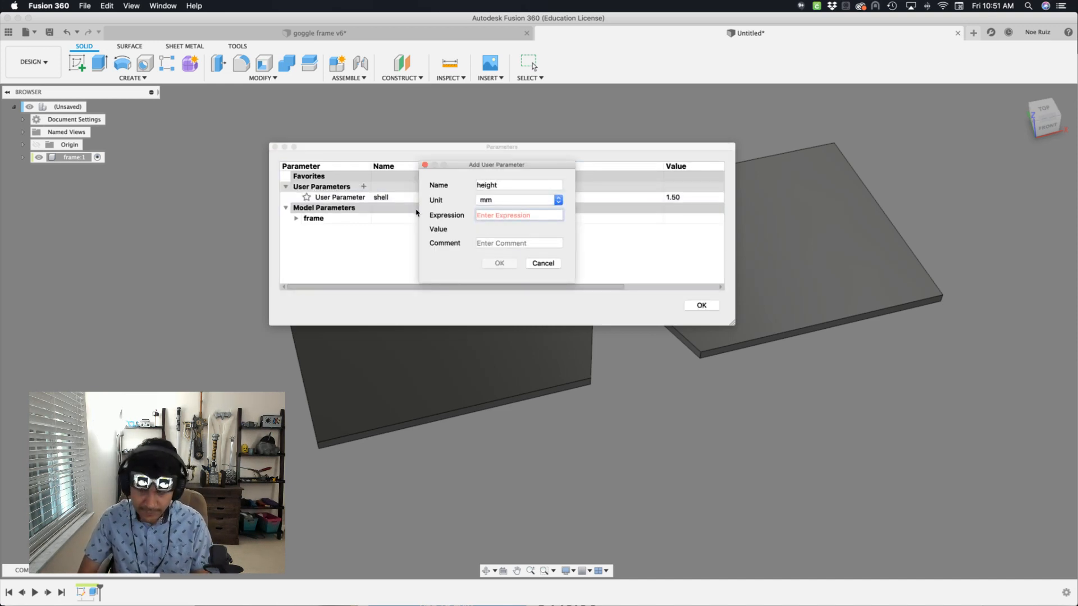
text(8)
key(Return)
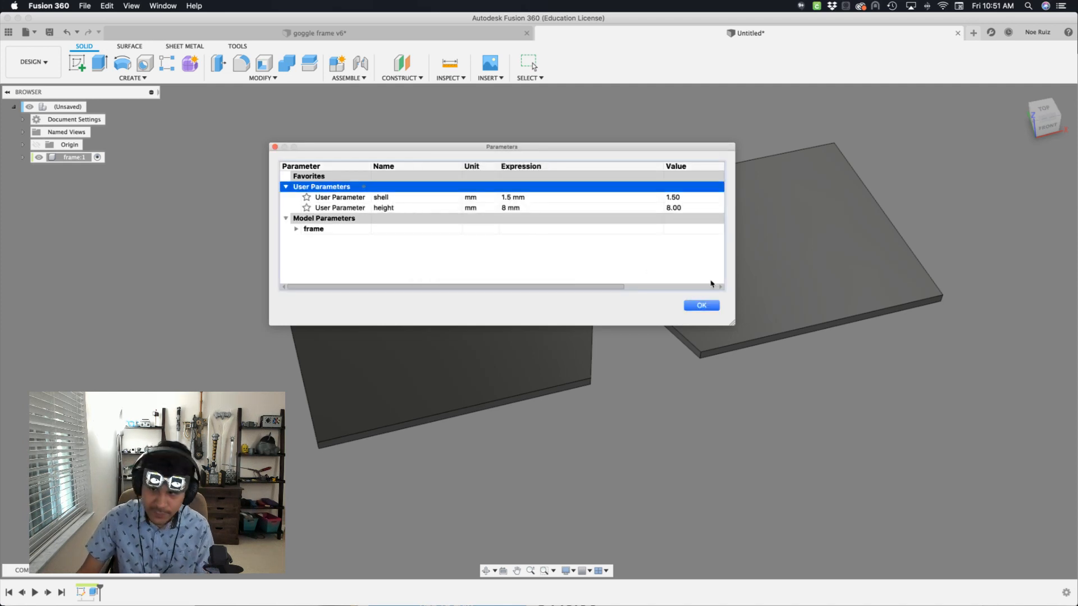
click(703, 306)
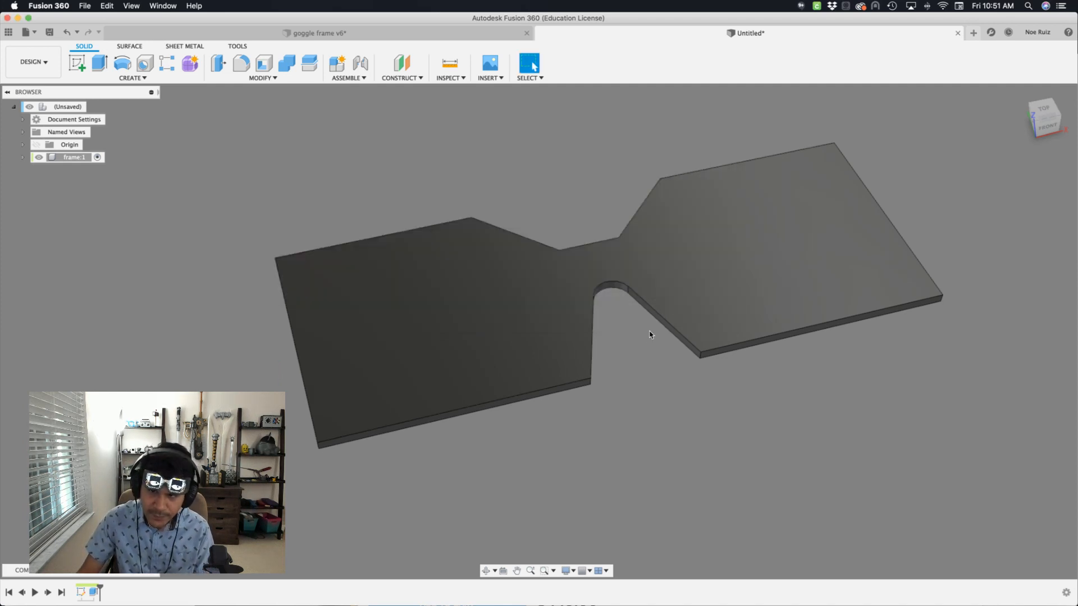
shift+middle_drag(650, 334, 373, 339)
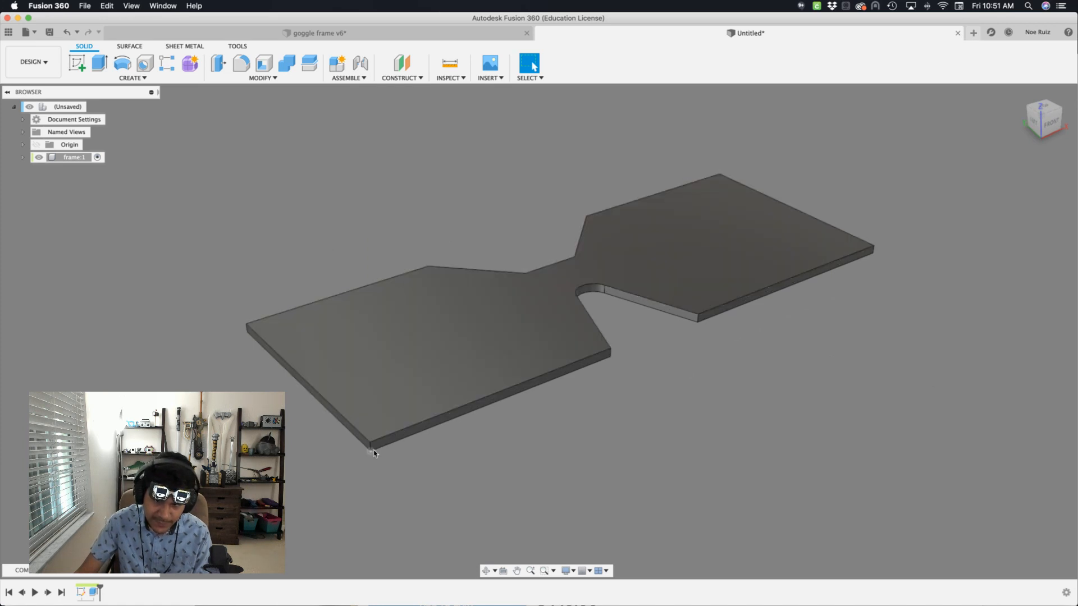
scroll(373, 452, up, 2)
scroll(743, 335, down, 2)
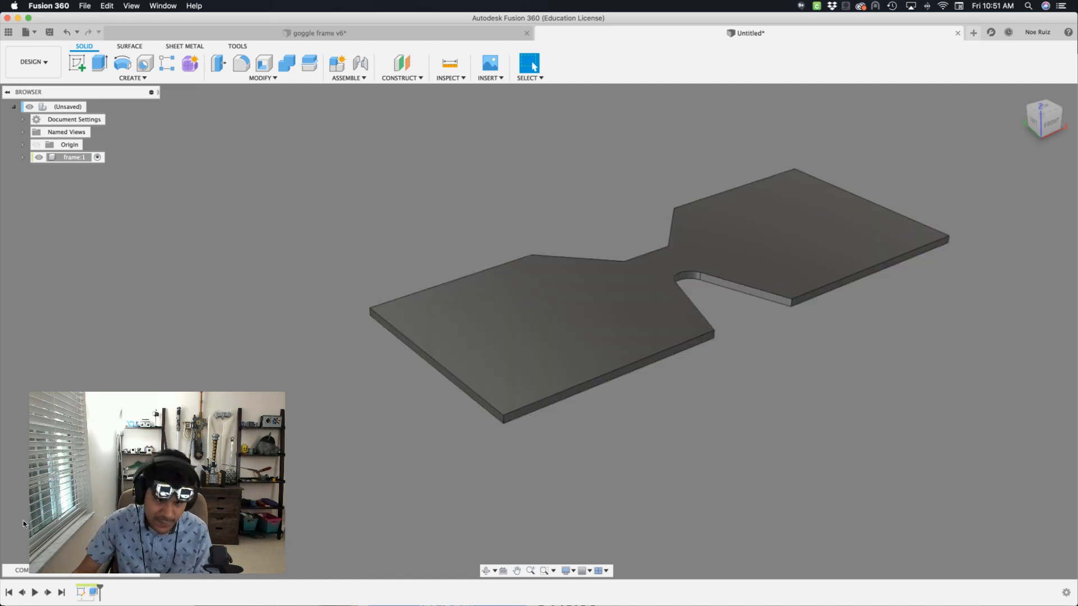
shift+middle_drag(409, 505, 692, 473)
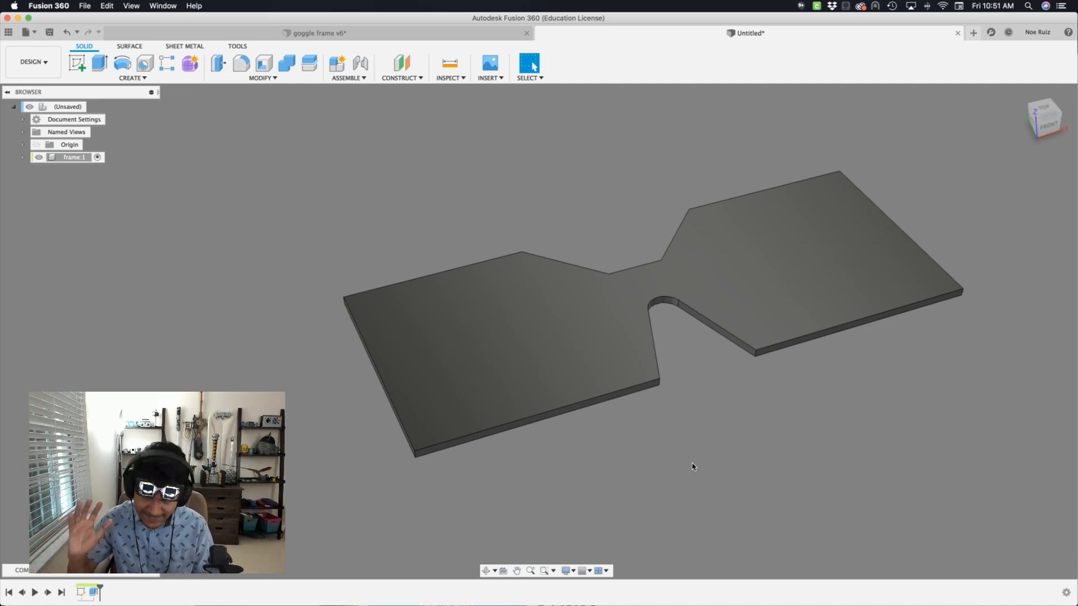
shift+middle_drag(694, 473, 662, 453)
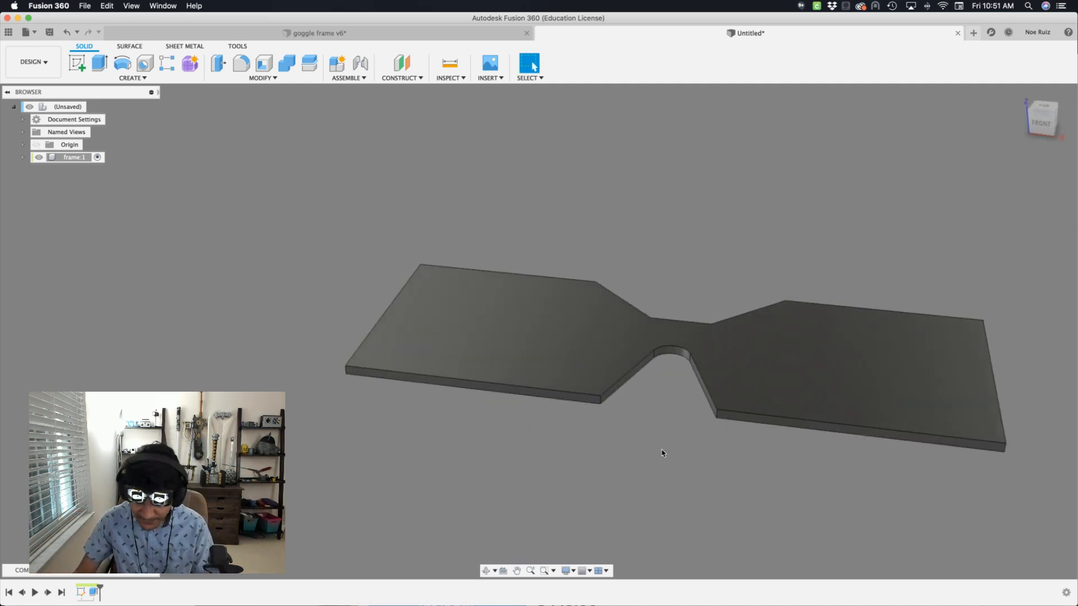
- Fillet the two lower outer corner edges of the goggle frame with a 19.5 mm radius
key(f)
middle_drag(755, 242, 701, 223)
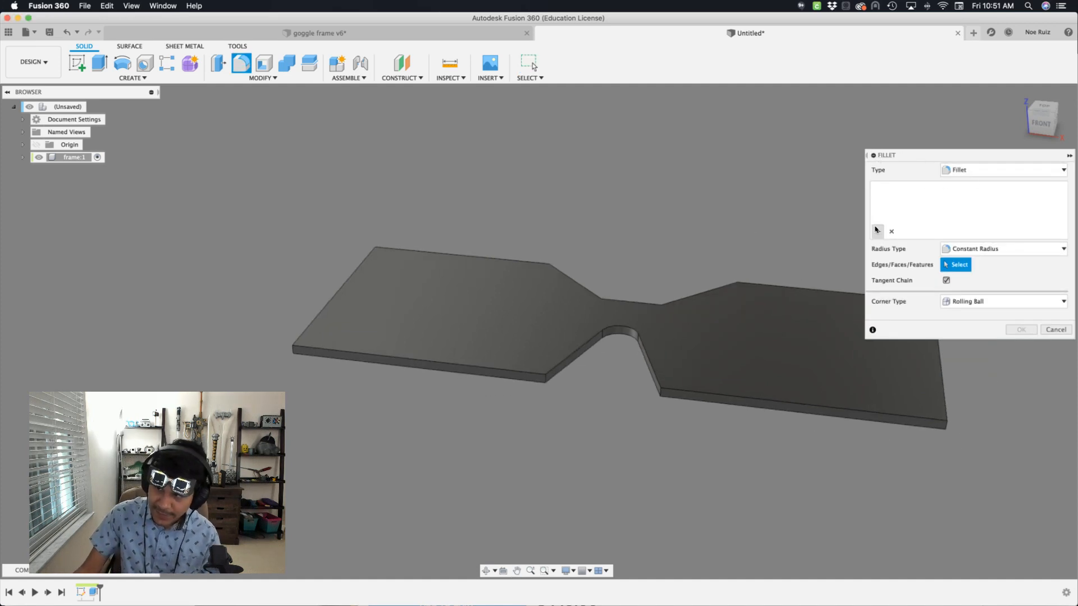
scroll(911, 454, up, 5)
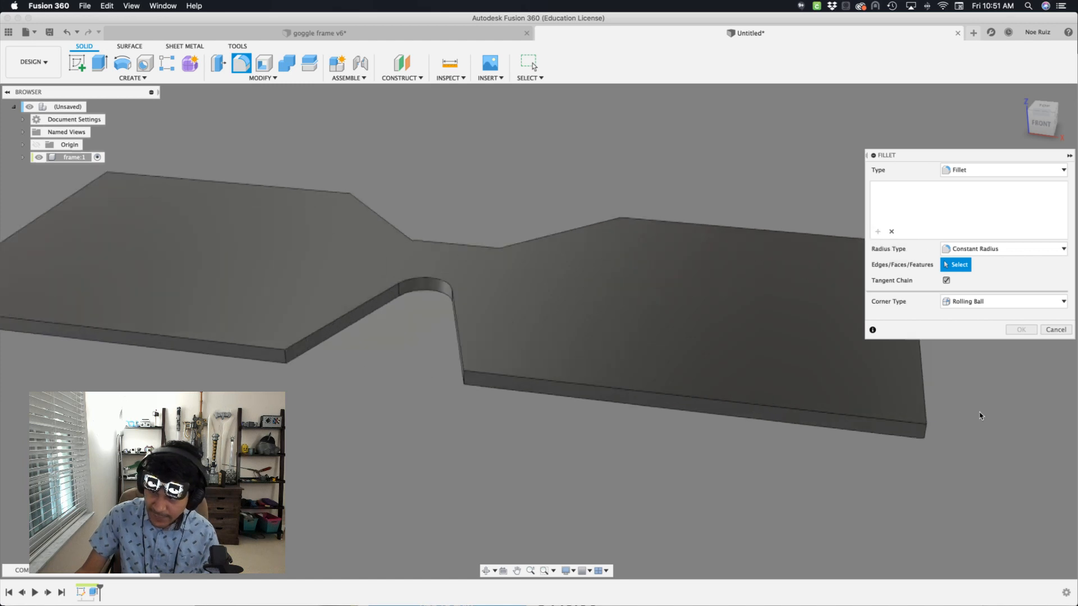
click(909, 448)
scroll(911, 447, down, 4)
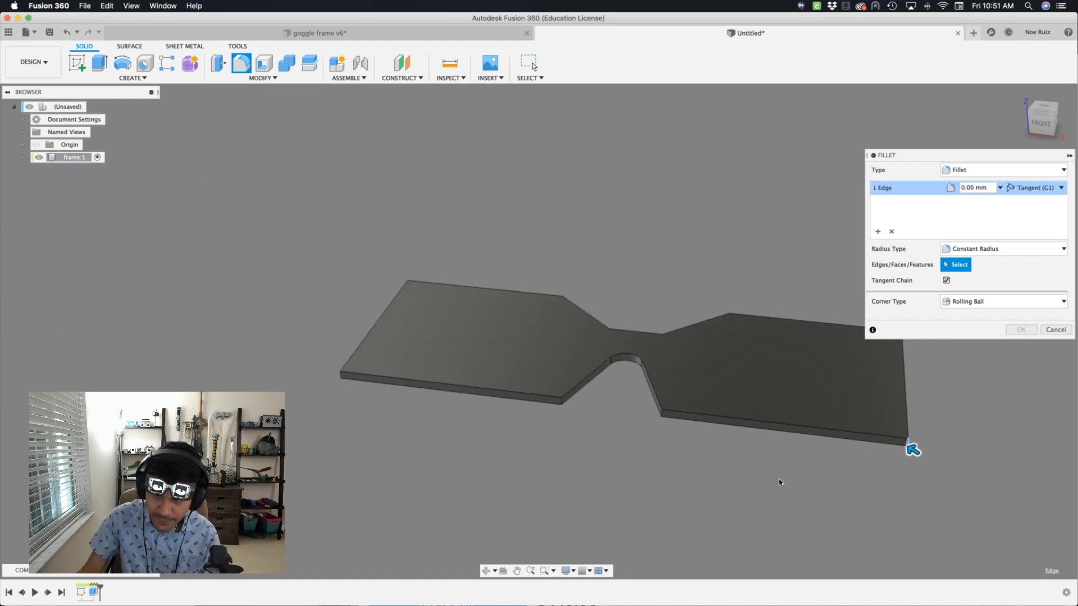
scroll(565, 393, up, 6)
click(573, 383)
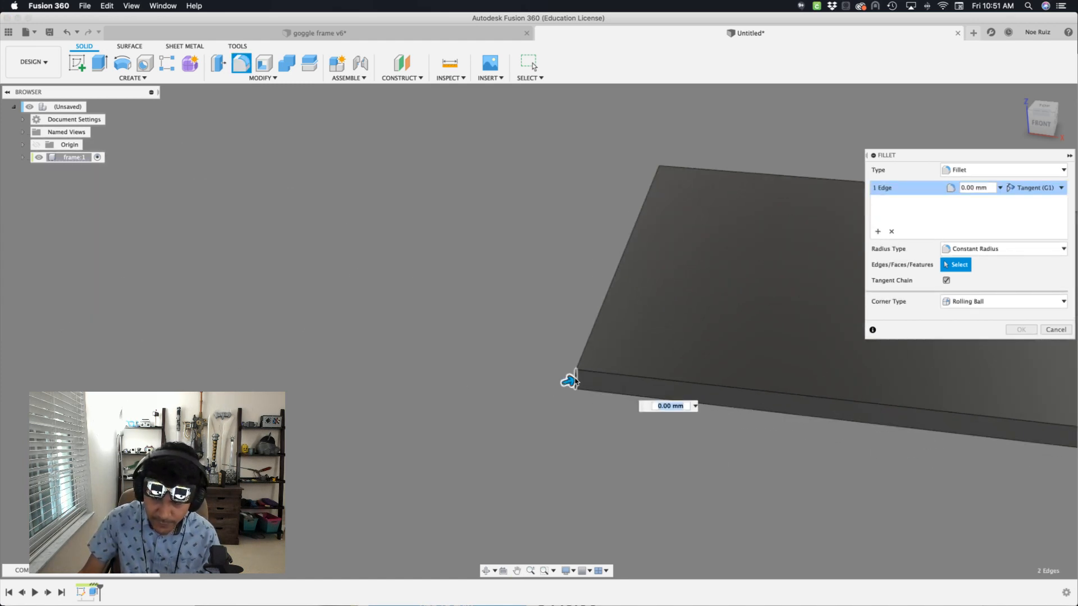
scroll(561, 457, down, 3)
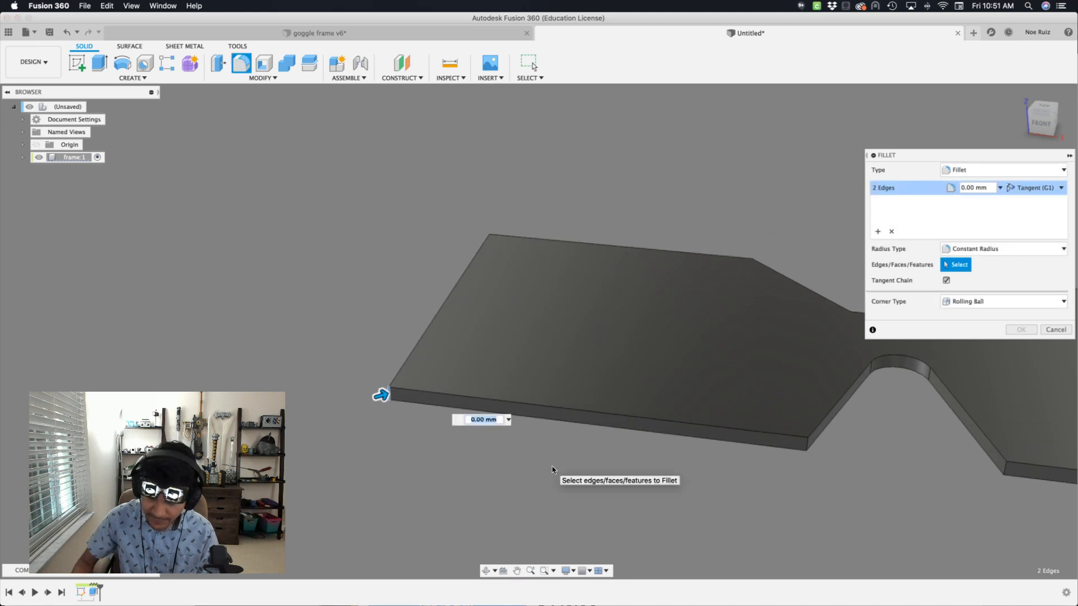
text(19.5)
key(Return)
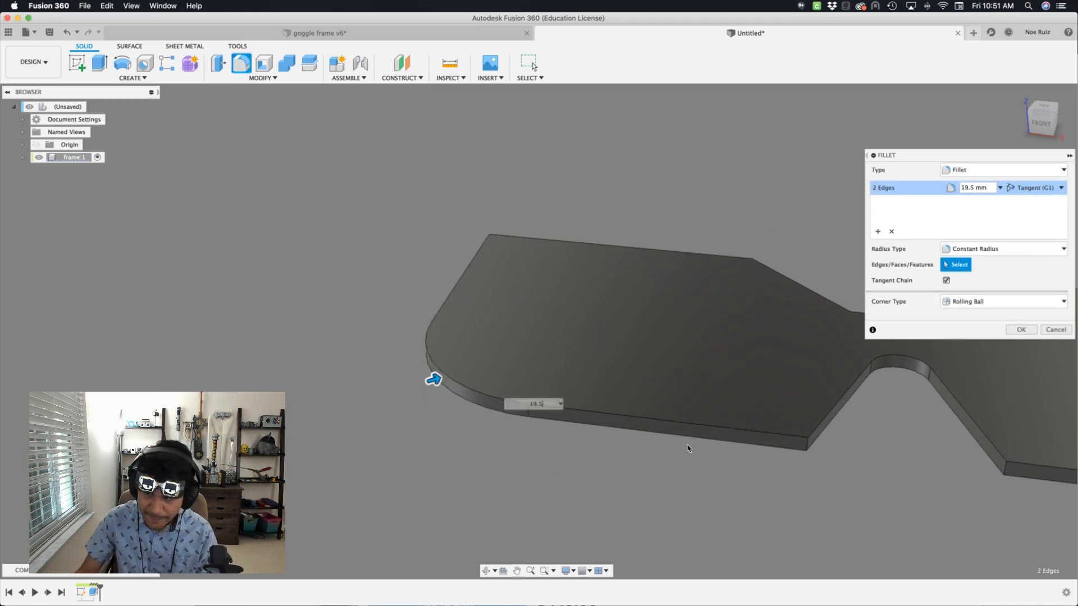
middle_drag(689, 449, 507, 433)
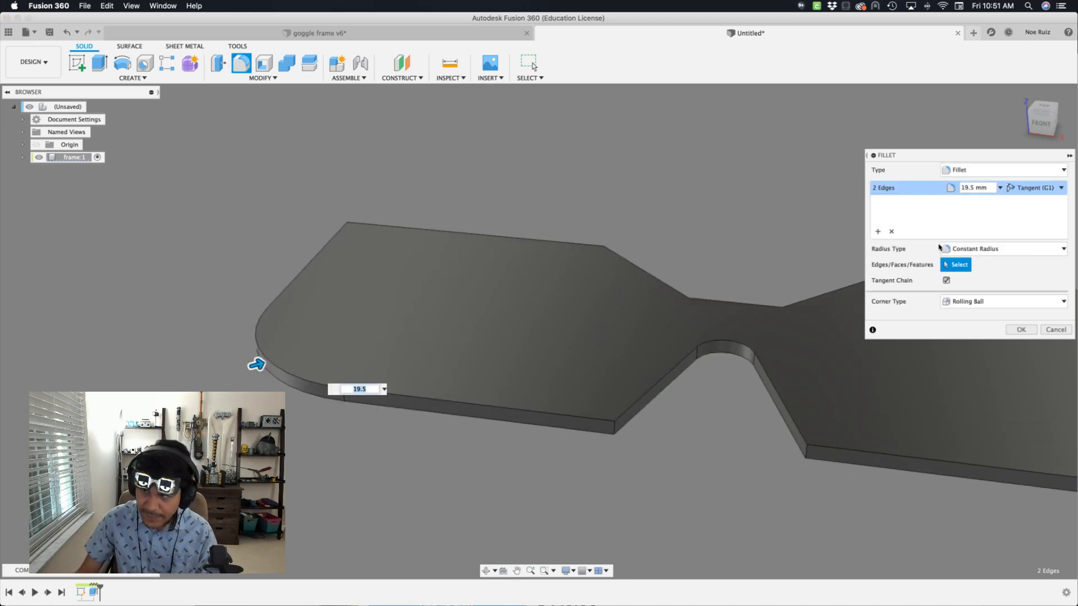
- Add a second fillet set on the two lower corner edges beside the nose opening with an 18 mm radius
click(879, 231)
scroll(700, 394, up, 5)
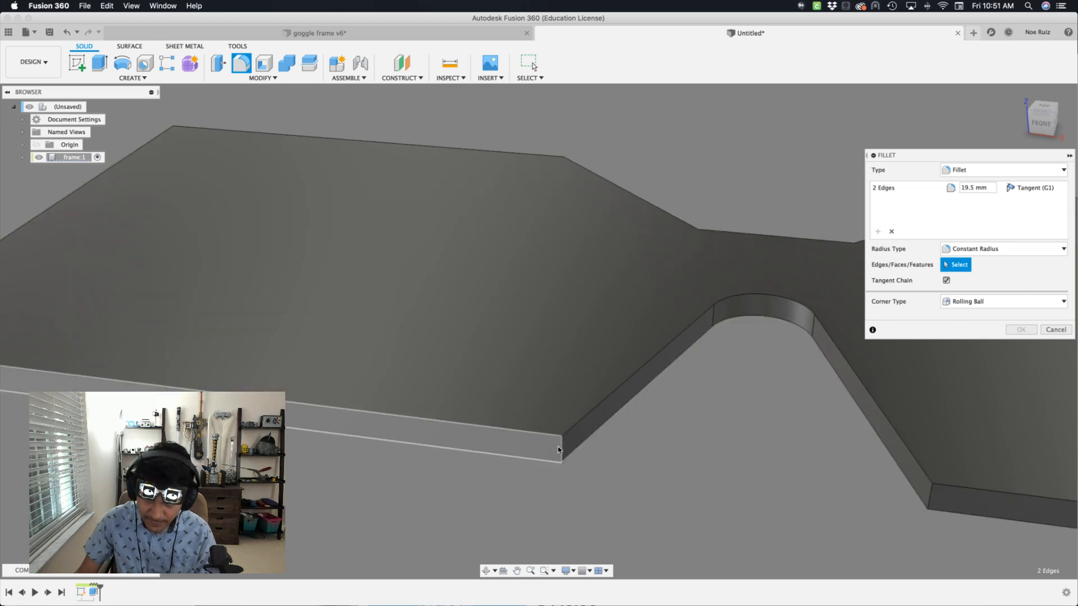
click(561, 447)
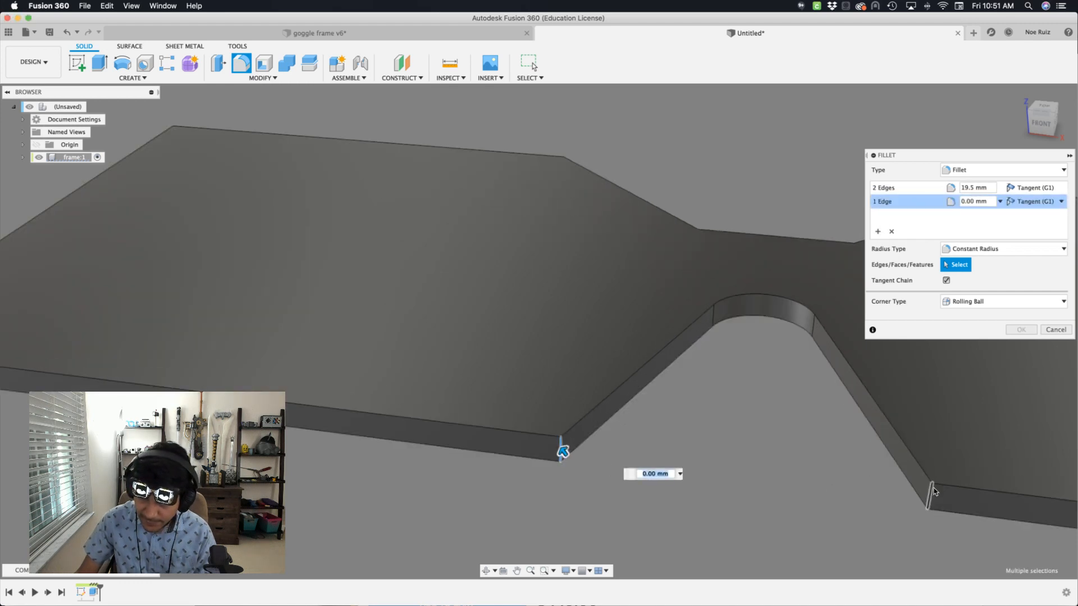
click(932, 488)
scroll(649, 428, down, 2)
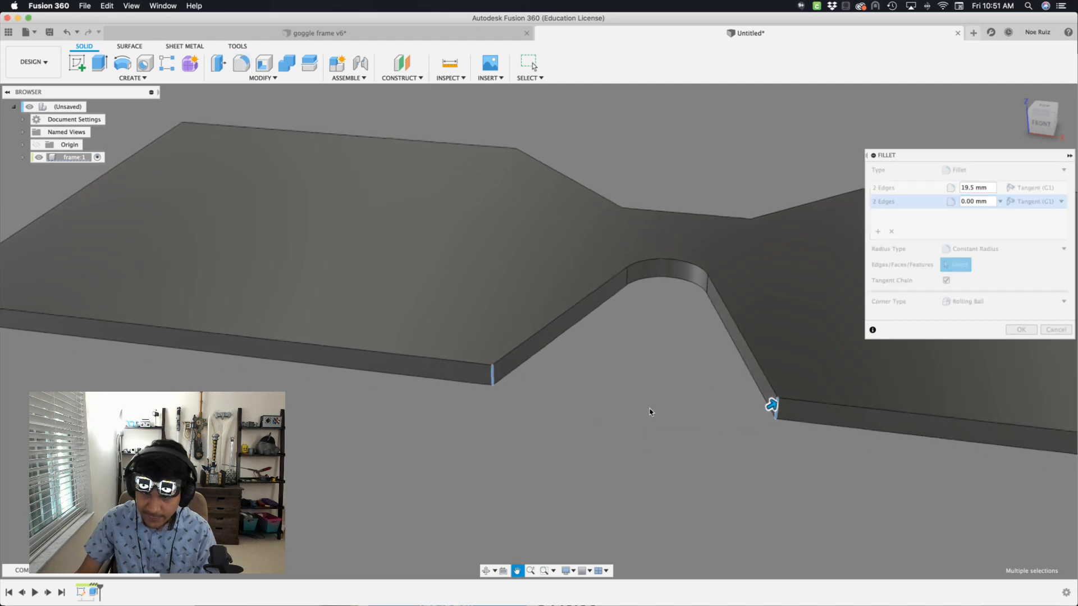
shift+middle_drag(650, 418, 660, 430)
drag(815, 470, 831, 464)
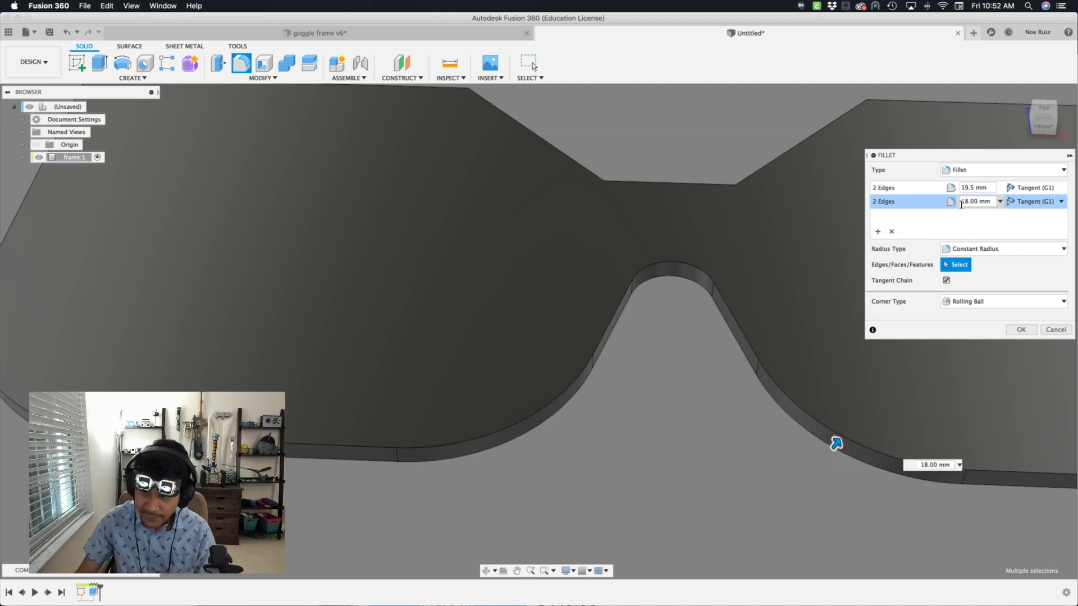
- Add a third fillet set on the two upper outer corners and the two upper bridge corners with a 4 mm radius
scroll(677, 280, down, 5)
scroll(678, 301, up, 3)
shift+middle_drag(655, 334, 872, 254)
click(872, 254)
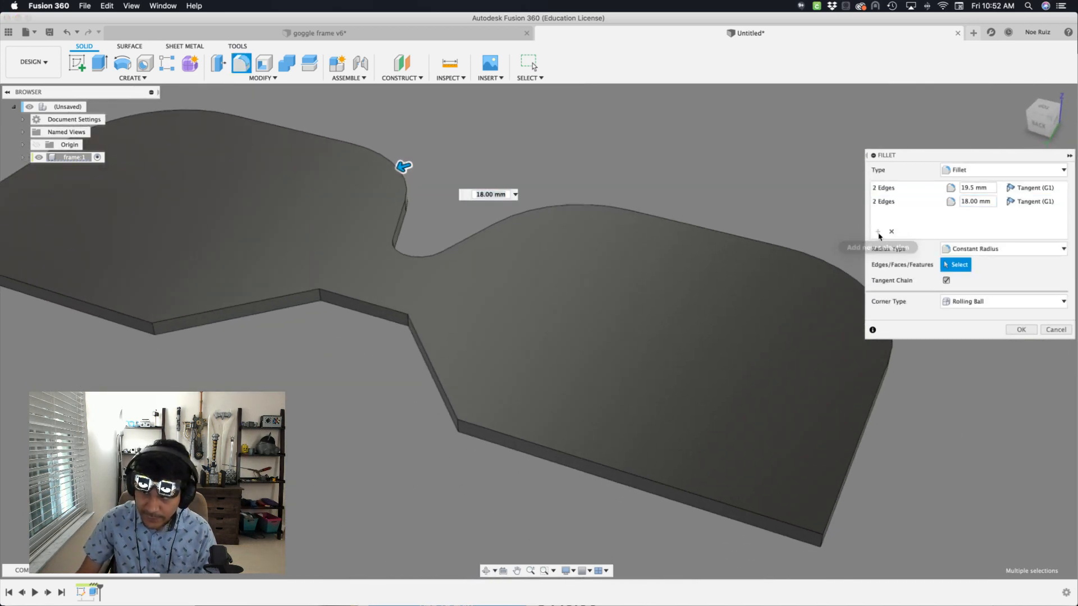
scroll(831, 547, up, 4)
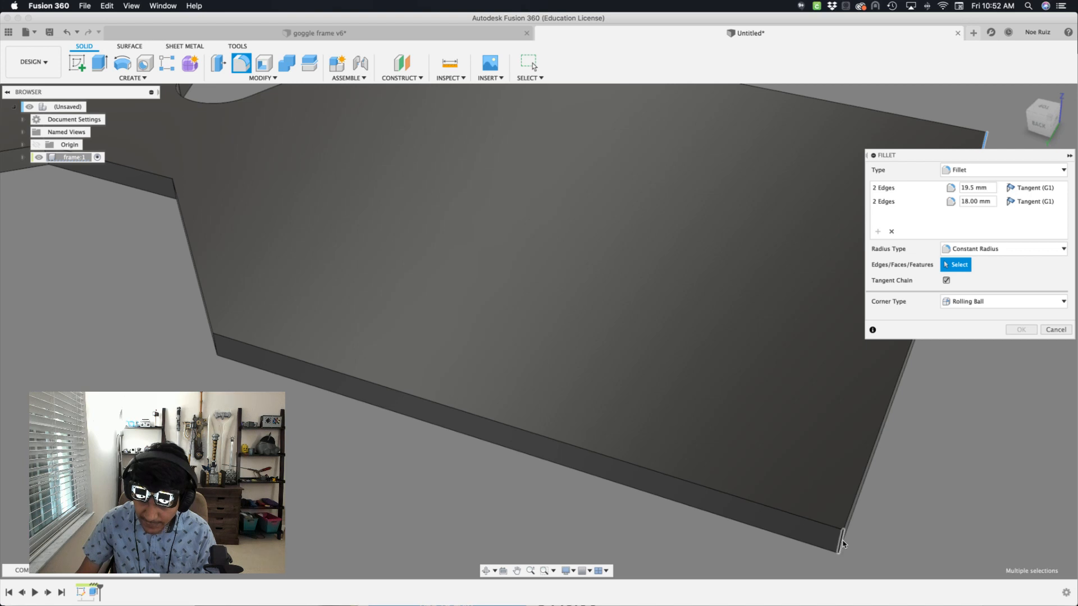
click(847, 545)
scroll(845, 546, down, 5)
scroll(343, 297, up, 5)
scroll(343, 297, up, 5)
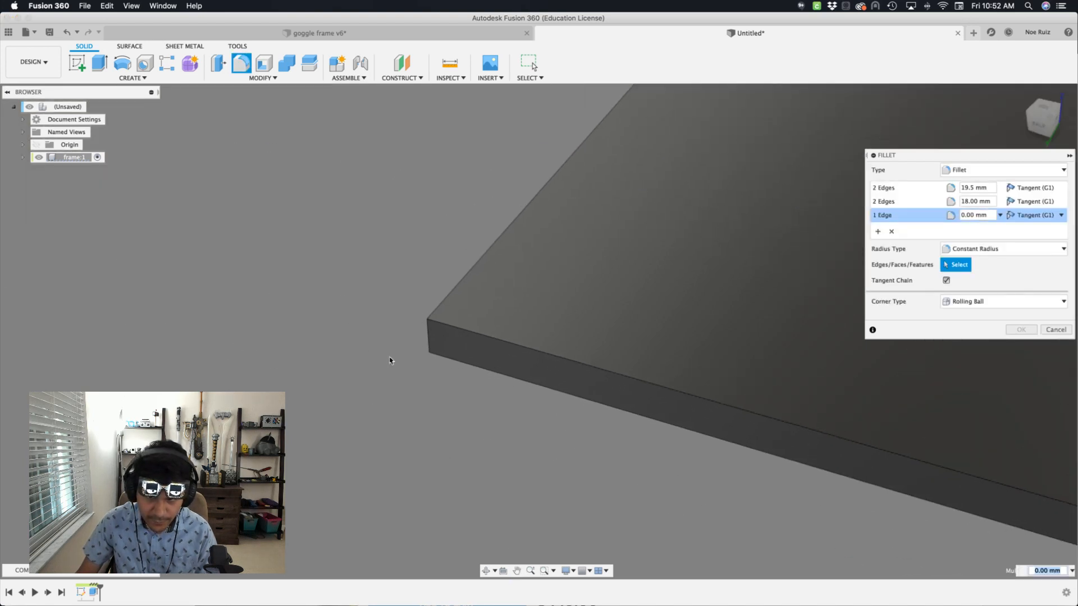
click(443, 331)
scroll(443, 334, down, 3)
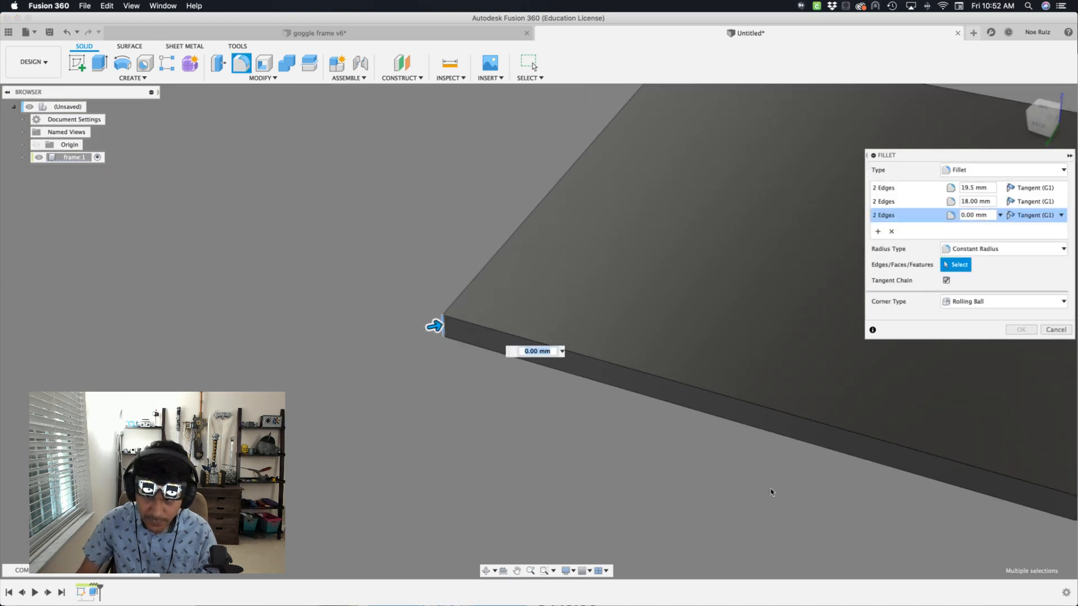
middle_drag(770, 491, 281, 456)
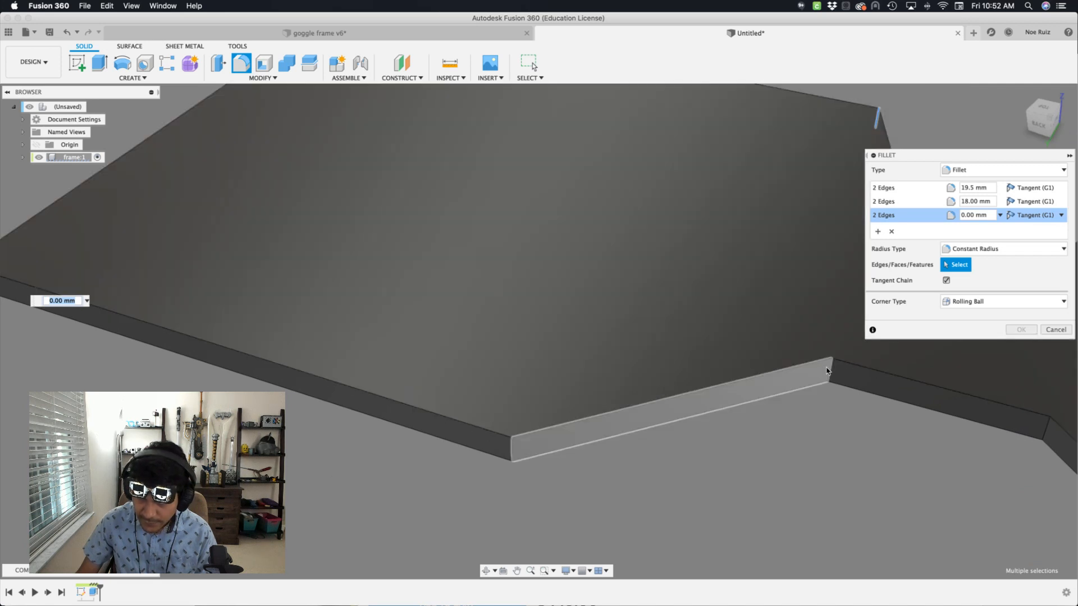
click(826, 371)
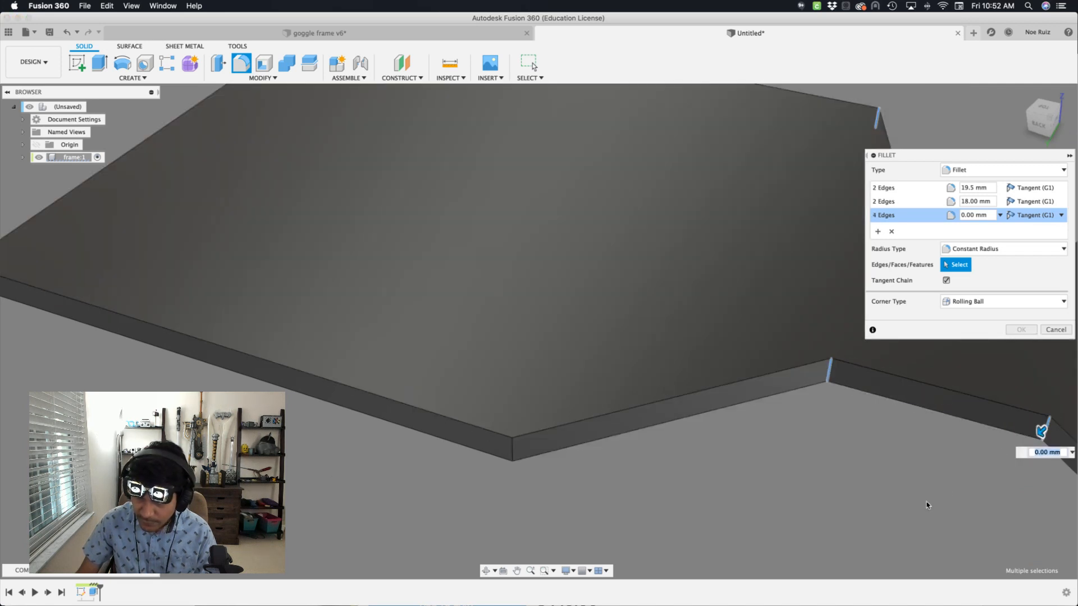
scroll(623, 437, down, 5)
scroll(623, 437, up, 2)
text(4)
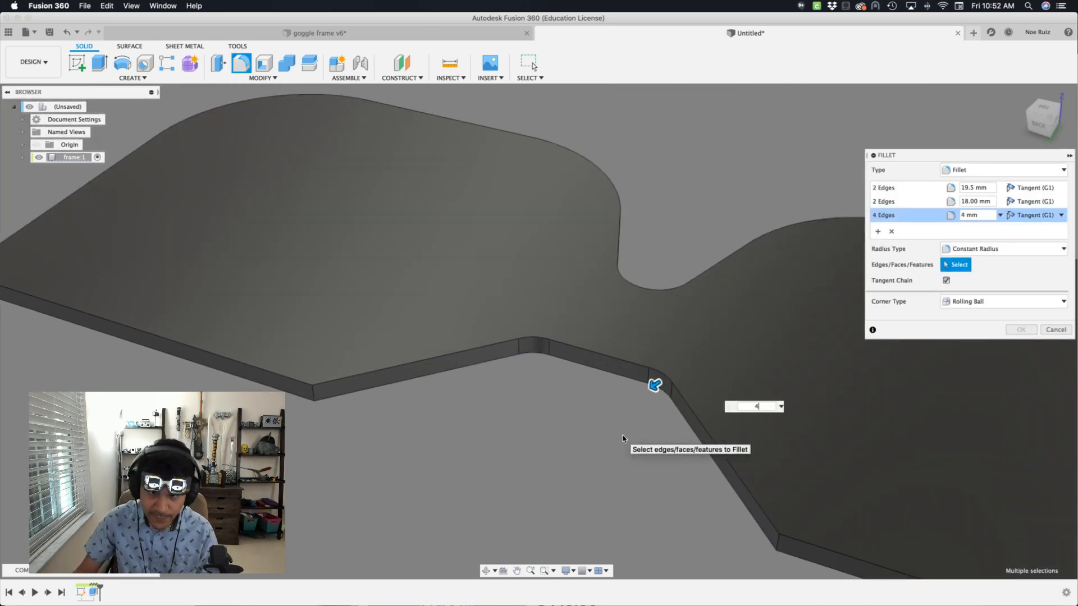
scroll(623, 438, down, 3)
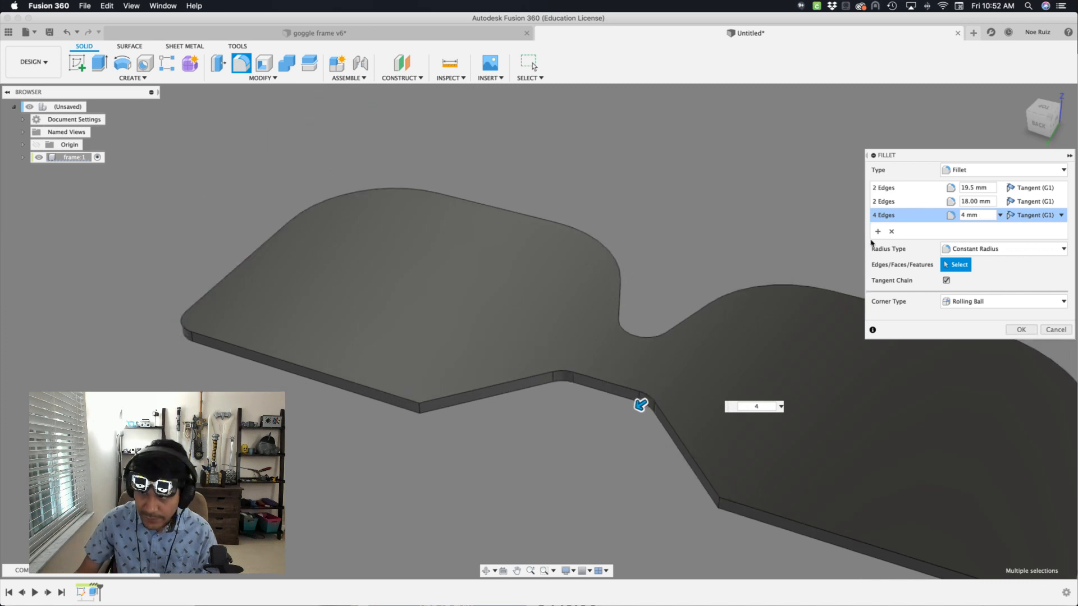
- Add a fourth fillet set on the two upper inner lens corners with an 8 mm radius and finish the fillet
click(878, 231)
scroll(698, 523, up, 3)
click(737, 496)
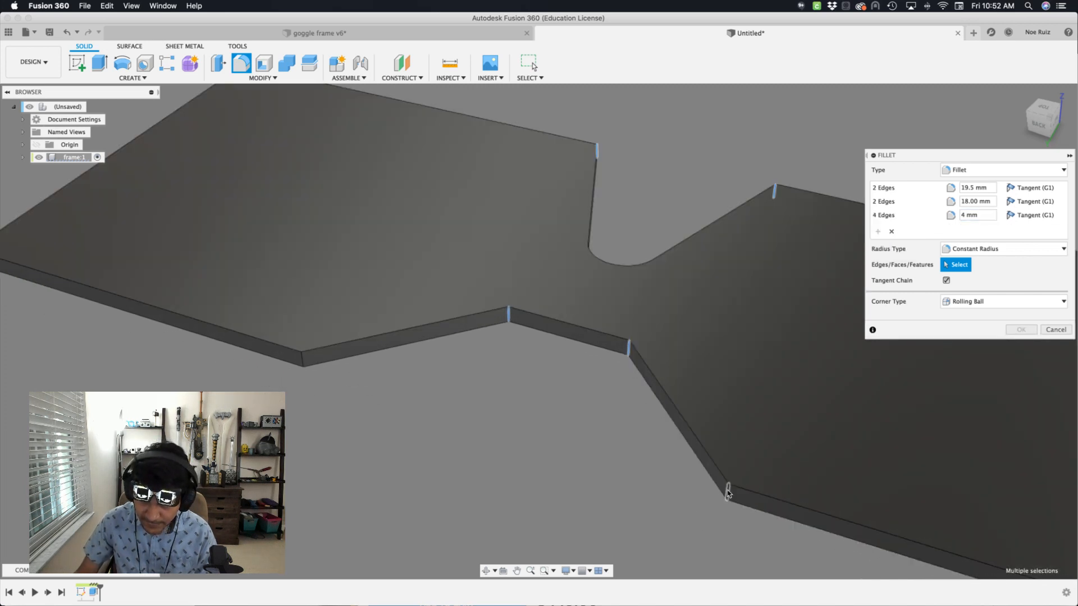
click(302, 366)
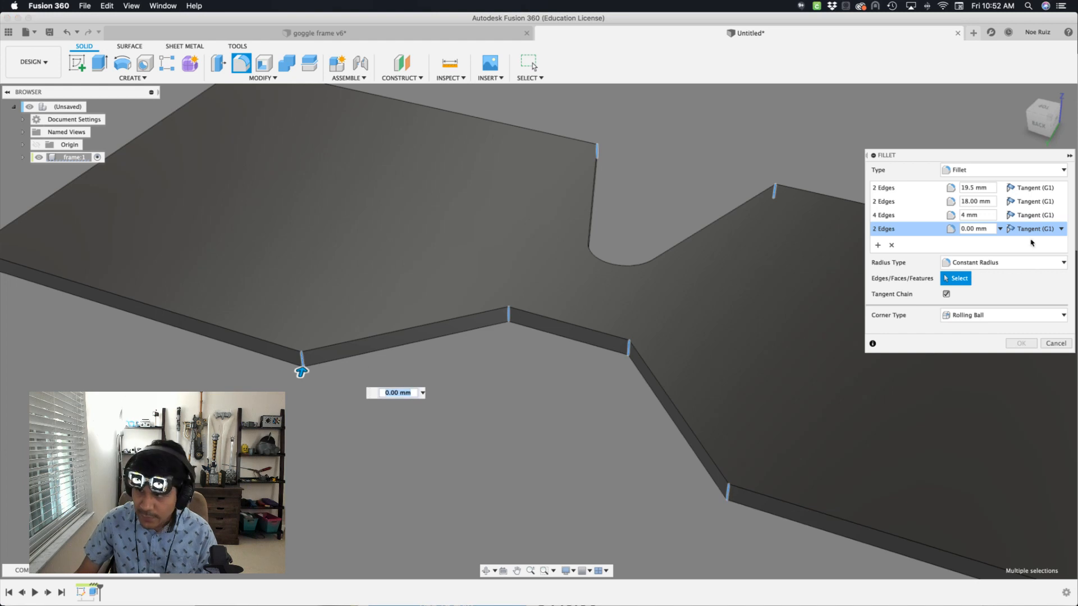
click(964, 229)
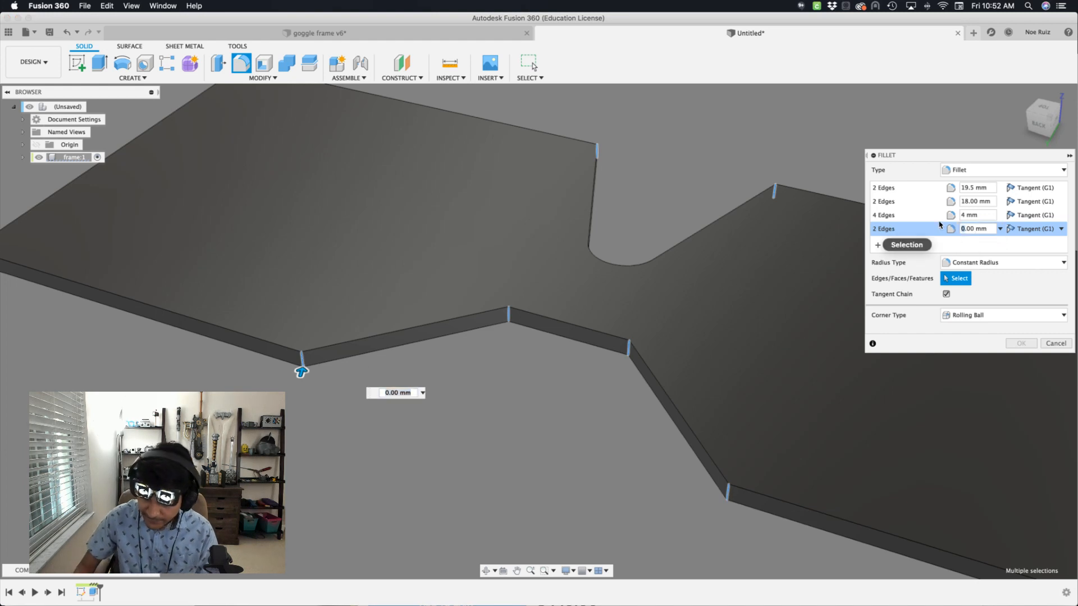
text(8)
key(Return)
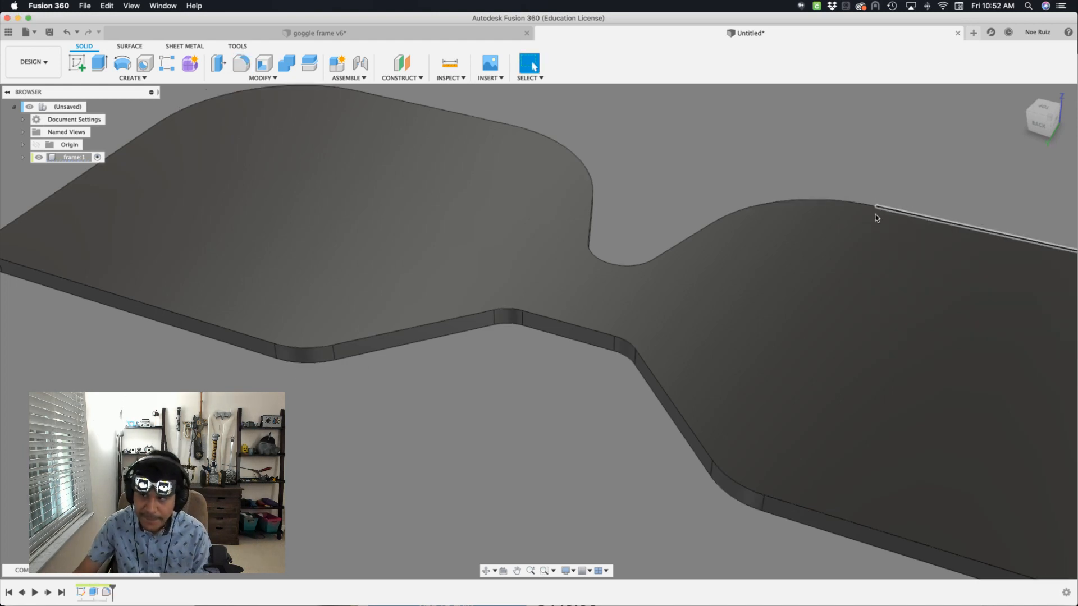
scroll(705, 306, down, 5)
shift+middle_drag(705, 305, 927, 94)
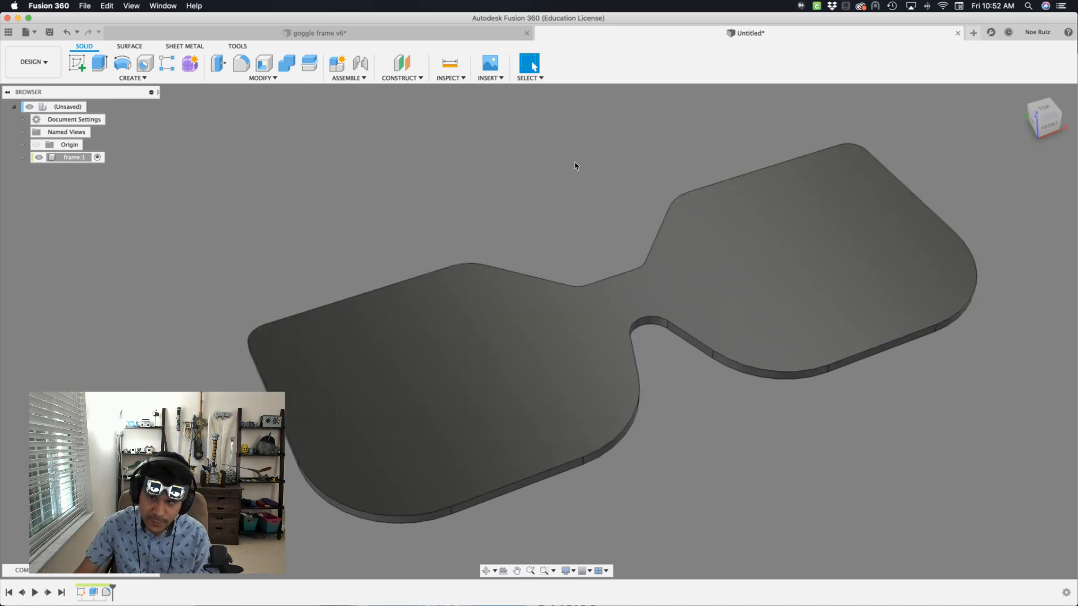
click(748, 245)
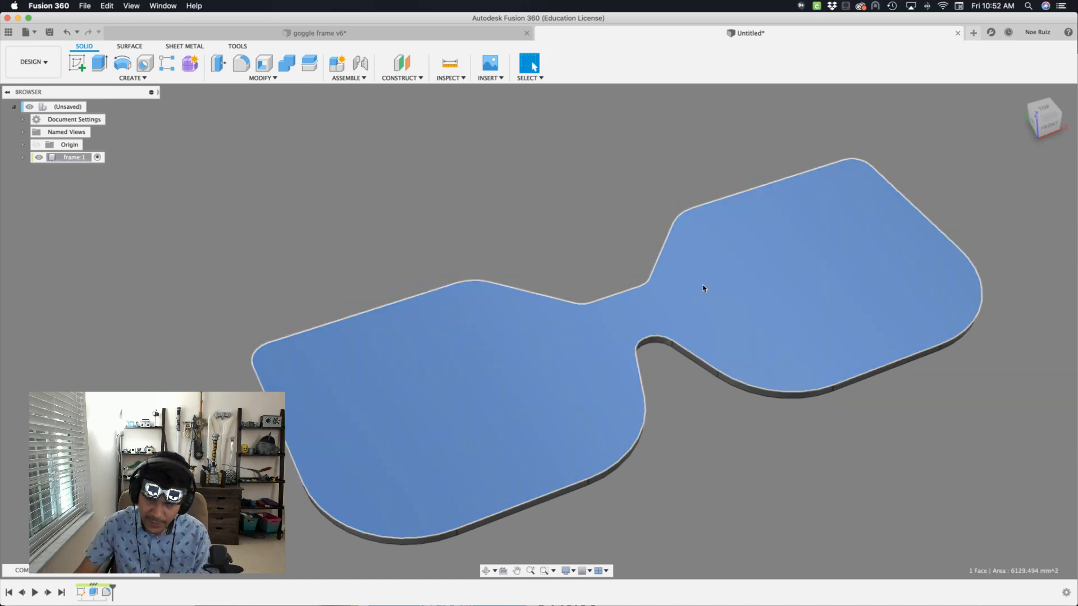
click(579, 225)
shift+middle_drag(579, 225, 577, 213)
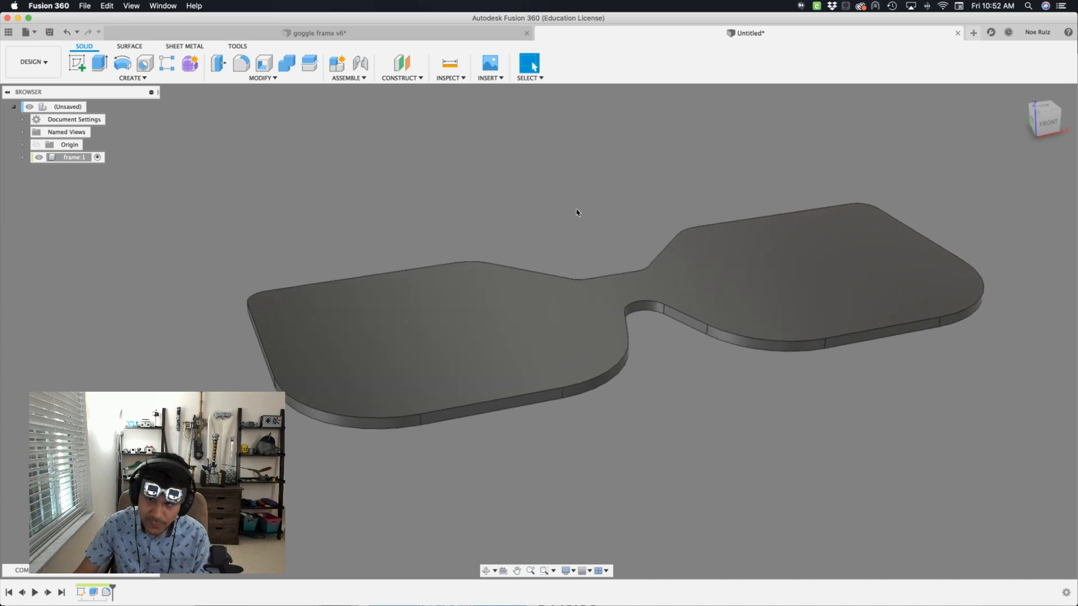
click(1022, 94)
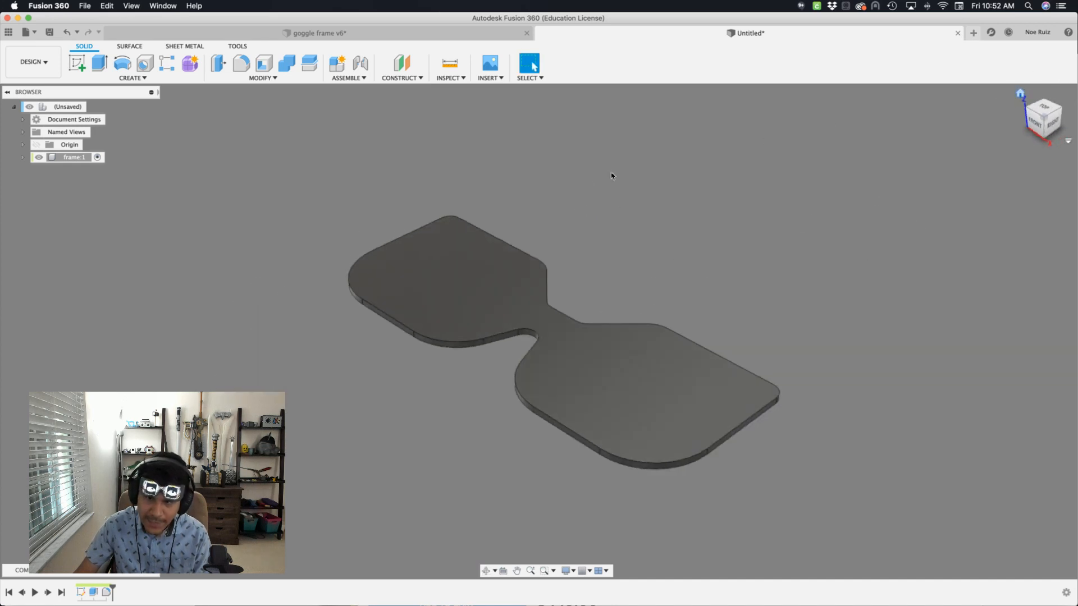
- Extrude the frame's large top face 15 mm upward with a taper angle of -20 degrees, joined to the body
click(437, 267)
shift+middle_drag(558, 219, 587, 221)
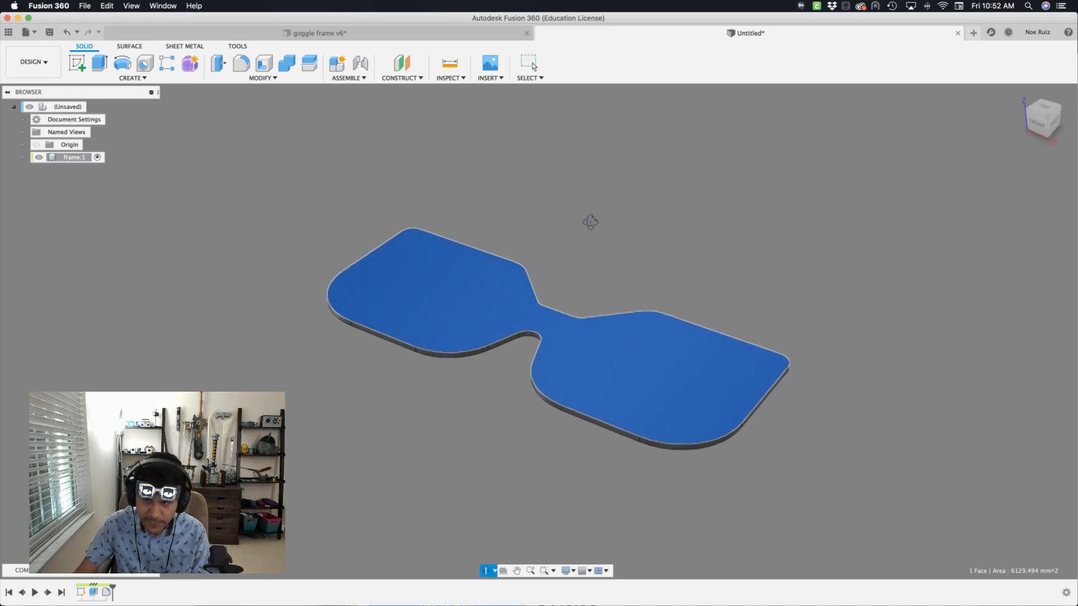
key(e)
drag(409, 274, 408, 231)
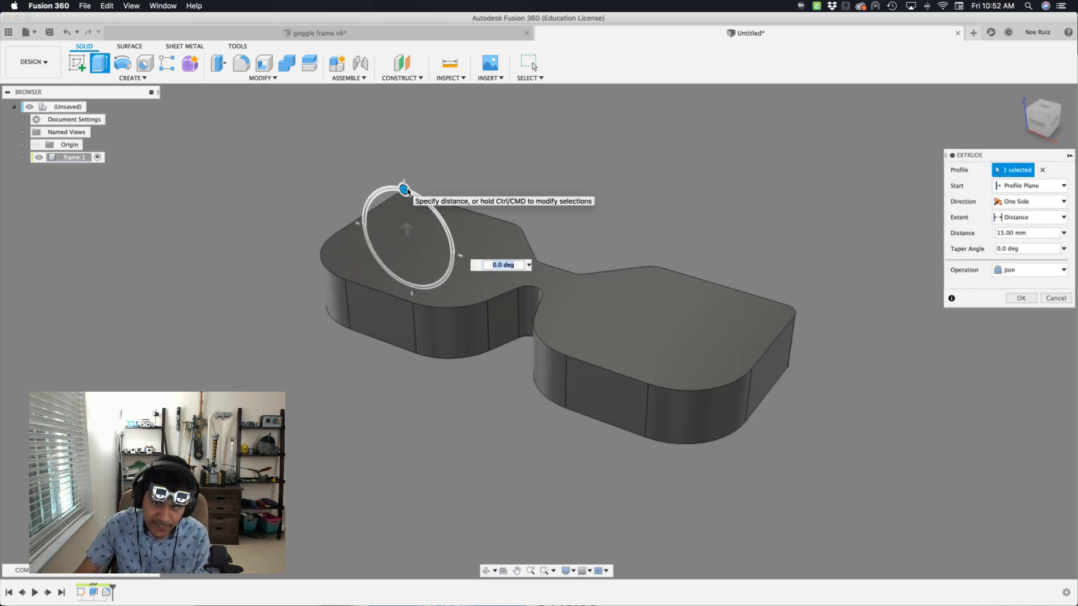
drag(405, 191, 420, 201)
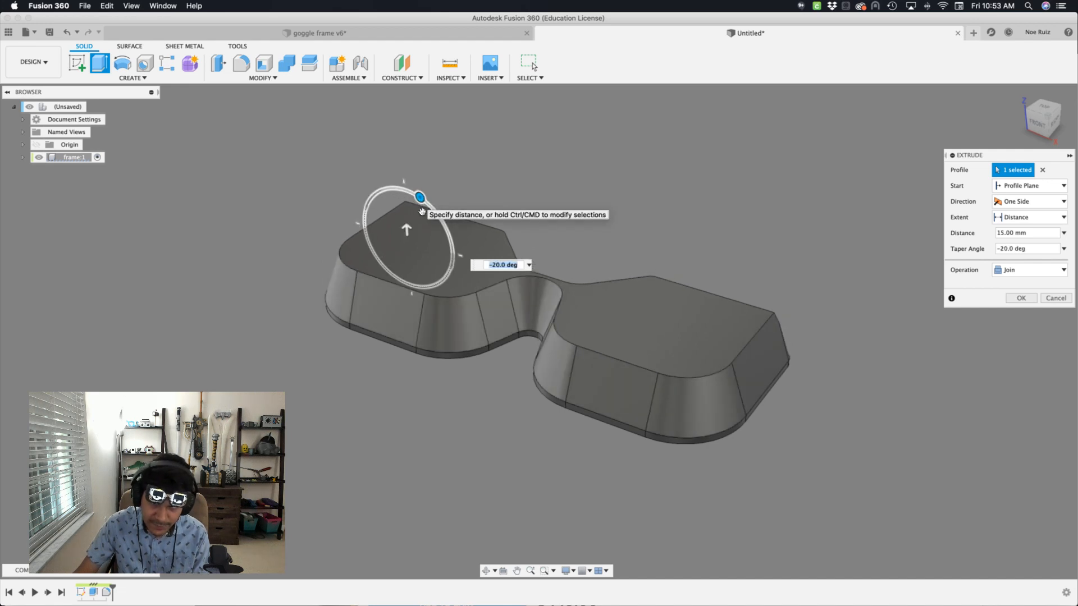
- Try a taper angle of -30 degrees on the extrusion and return it to -20 degrees
shift+middle_drag(573, 195, 565, 291)
scroll(554, 313, up, 5)
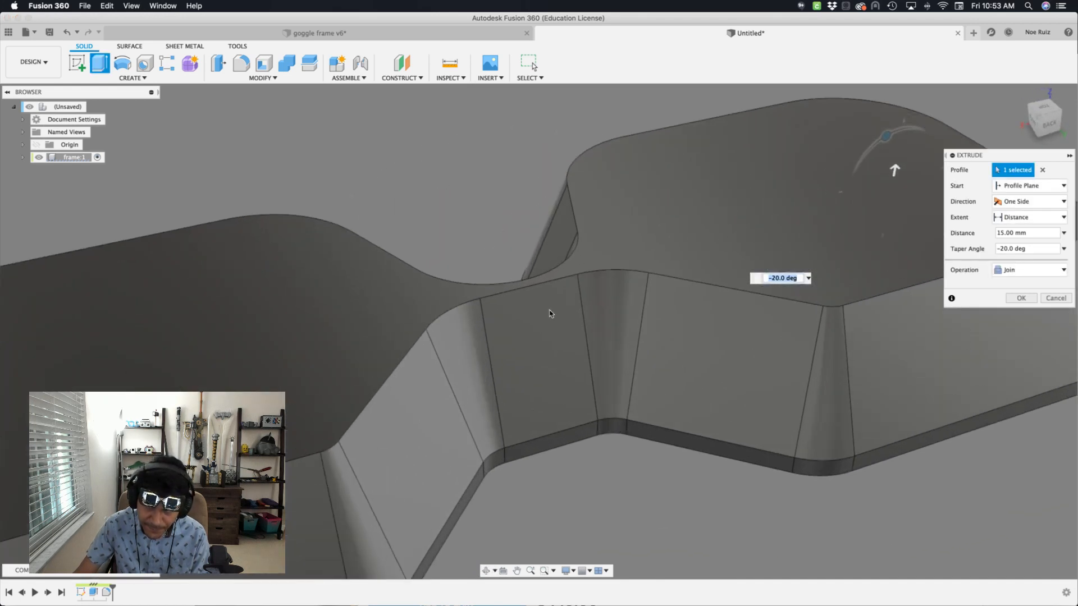
scroll(564, 312, down, 2)
shift+middle_drag(456, 158, 603, 253)
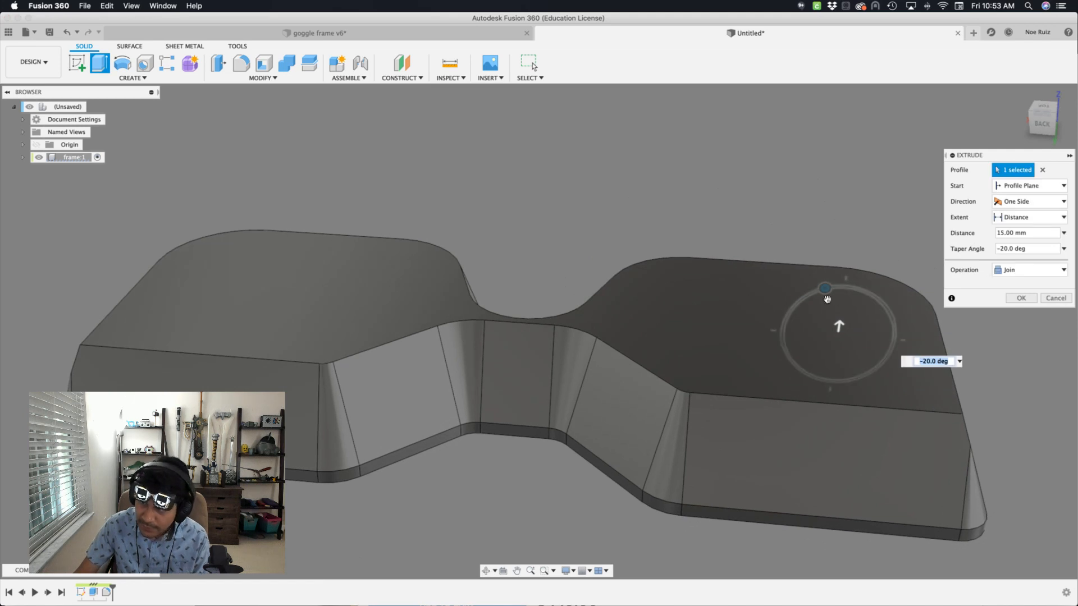
drag(826, 298, 818, 294)
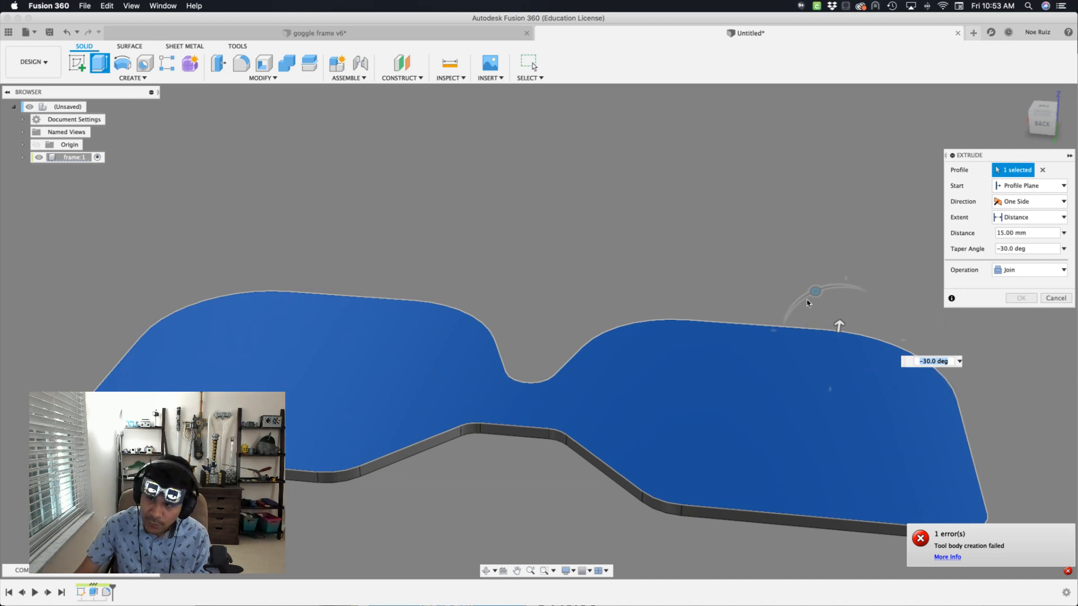
drag(817, 299, 826, 298)
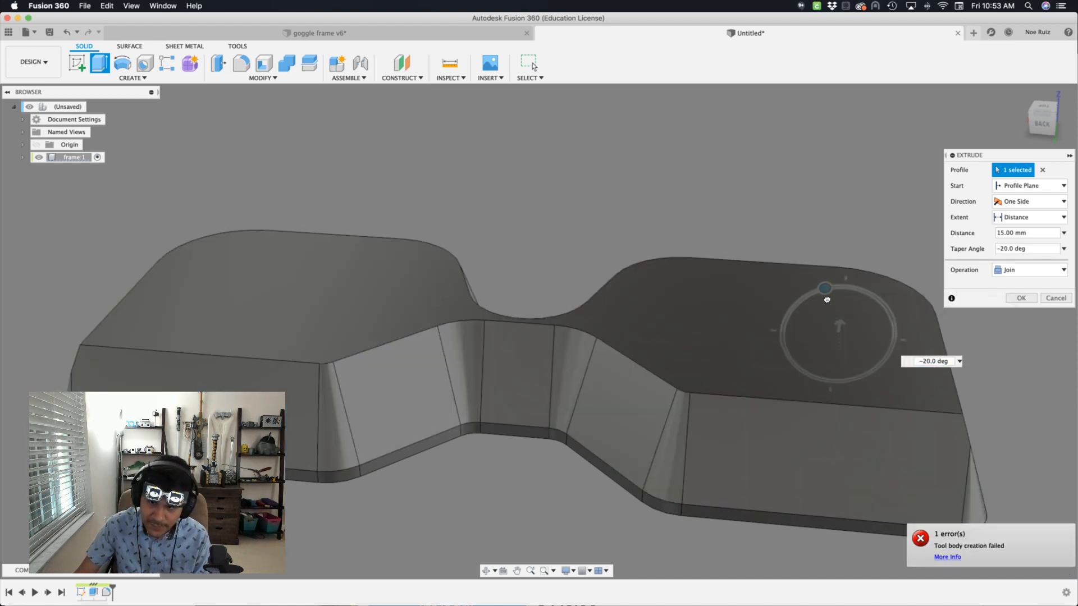
shift+middle_drag(847, 320, 394, 460)
shift+middle_drag(503, 154, 498, 167)
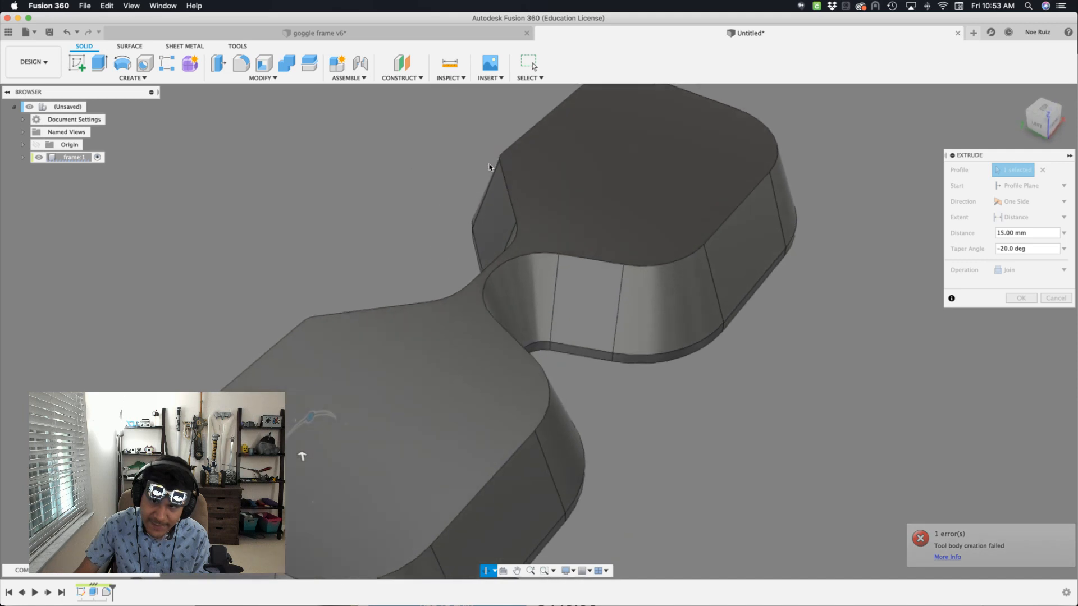
- Try a taper angle of -5 degrees on the extrusion of the frame's top face and cancel the extrusion
scroll(493, 253, up, 10)
scroll(501, 304, down, 5)
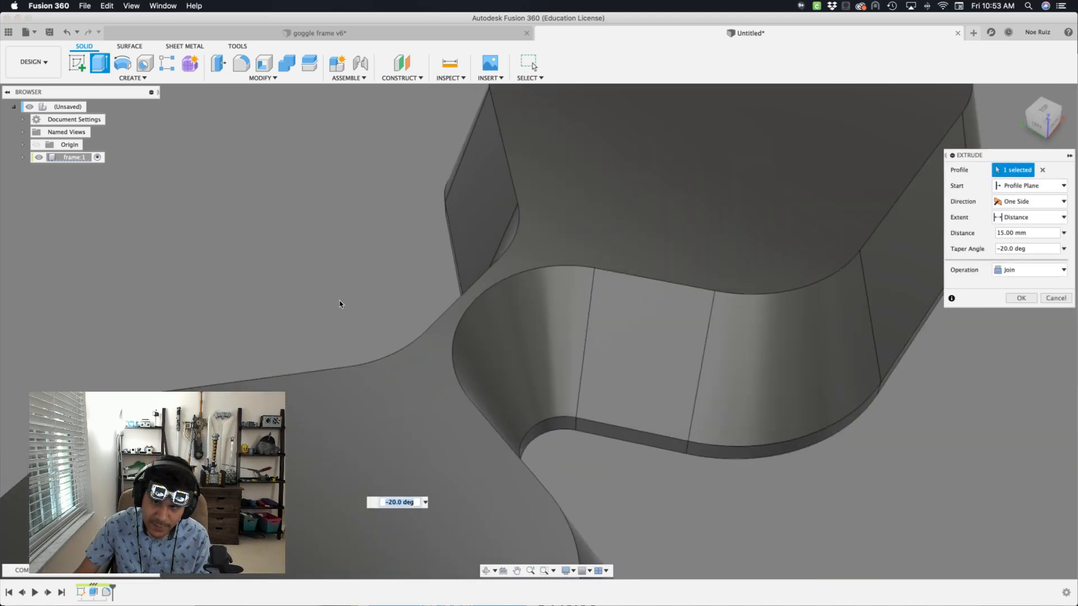
shift+middle_drag(339, 303, 508, 372)
scroll(512, 368, down, 4)
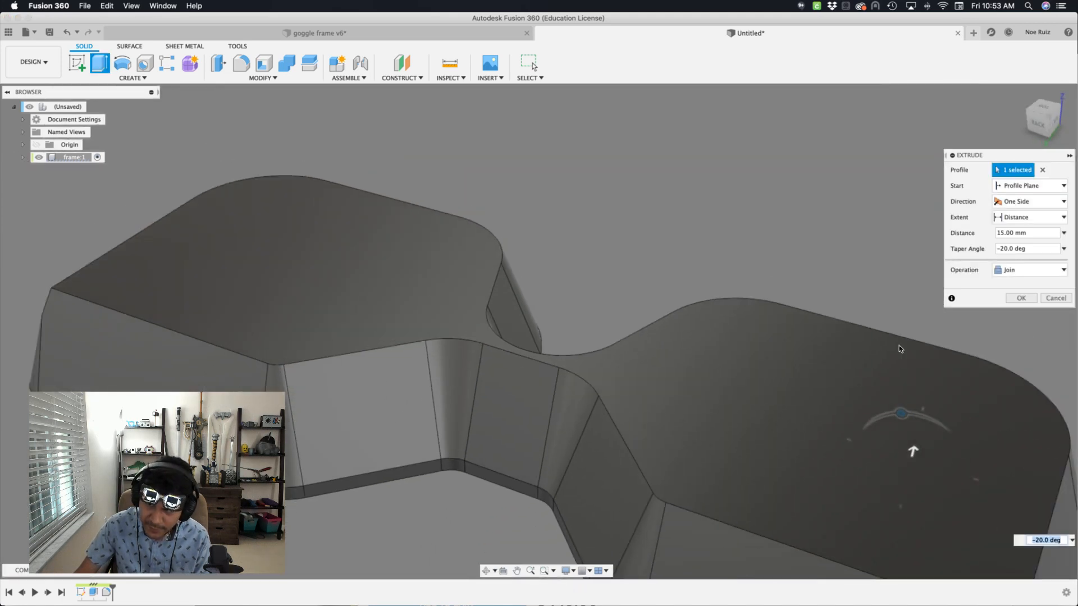
drag(903, 423, 917, 428)
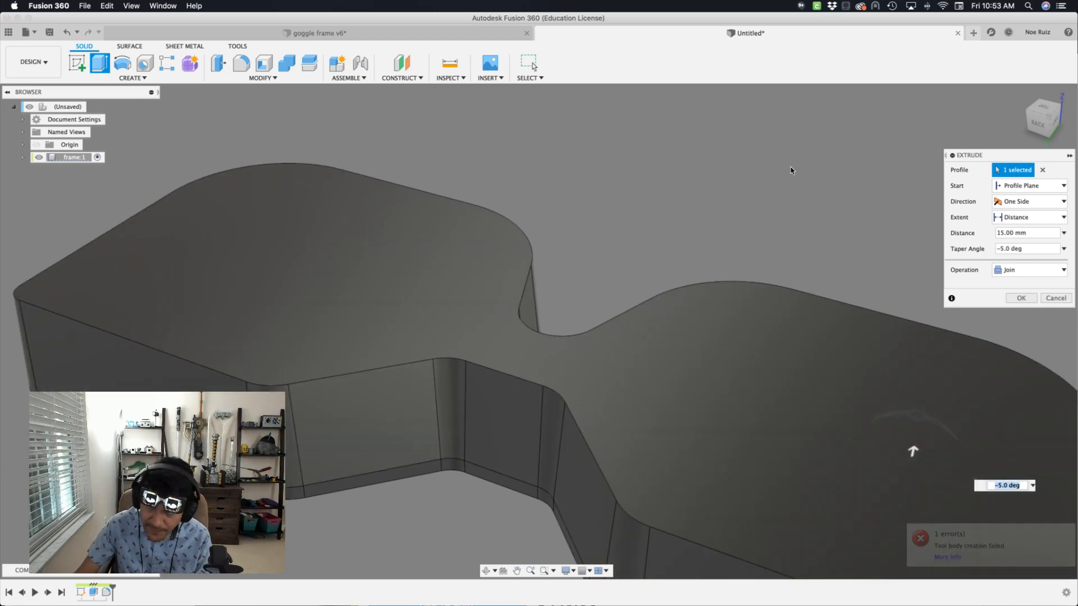
shift+middle_drag(914, 447, 651, 191)
key(Escape)
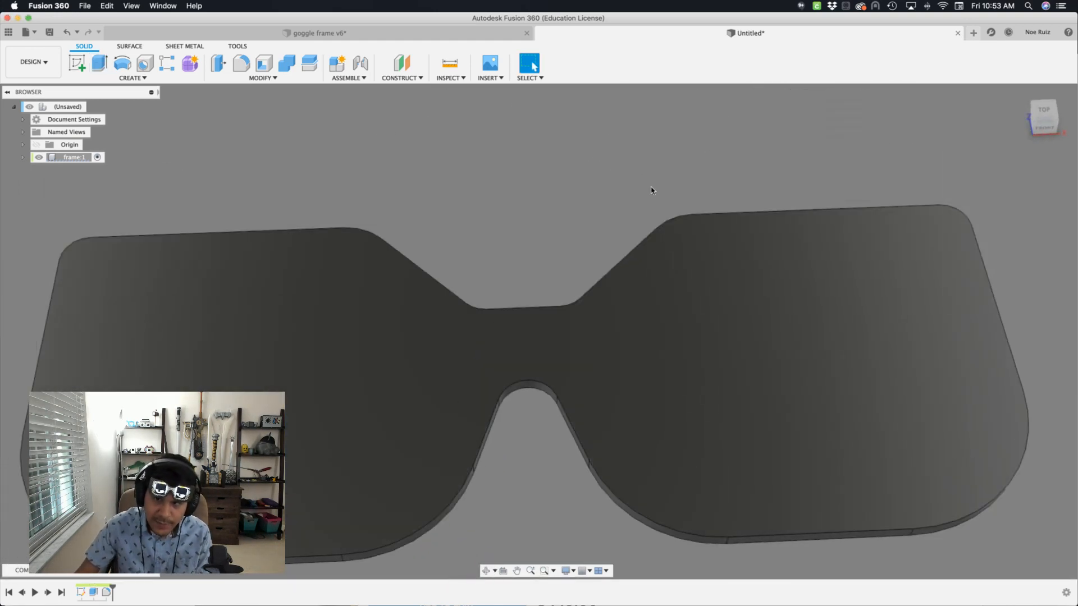
- Edit the base outline sketch, adding a line across the upper bridge notch between its two top corners, and finish the sketch
scroll(651, 191, down, 3)
middle_drag(601, 159, 641, 187)
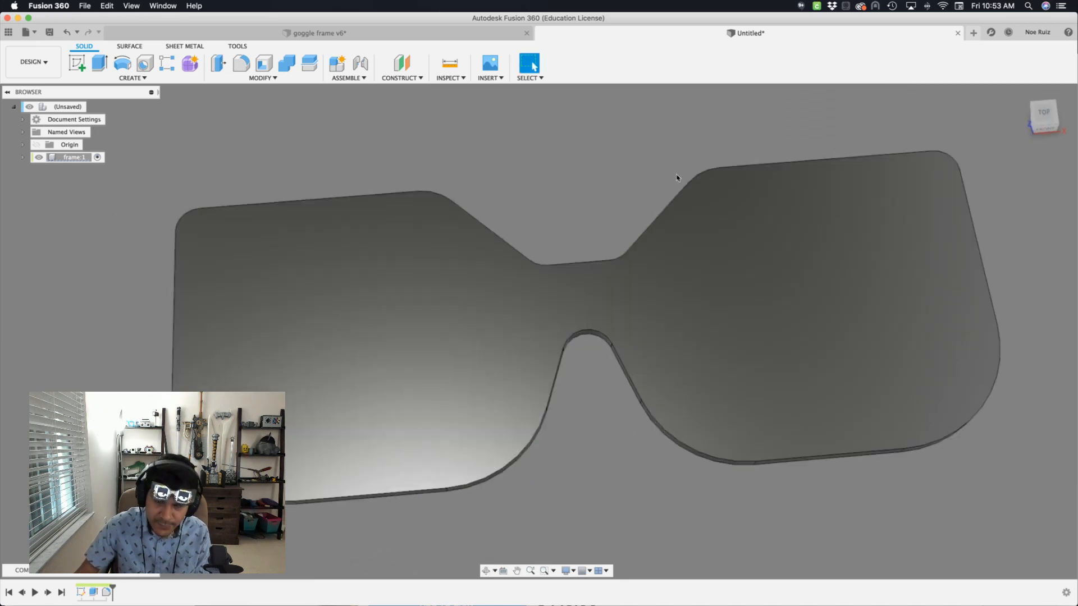
scroll(519, 154, down, 4)
middle_drag(520, 154, 556, 192)
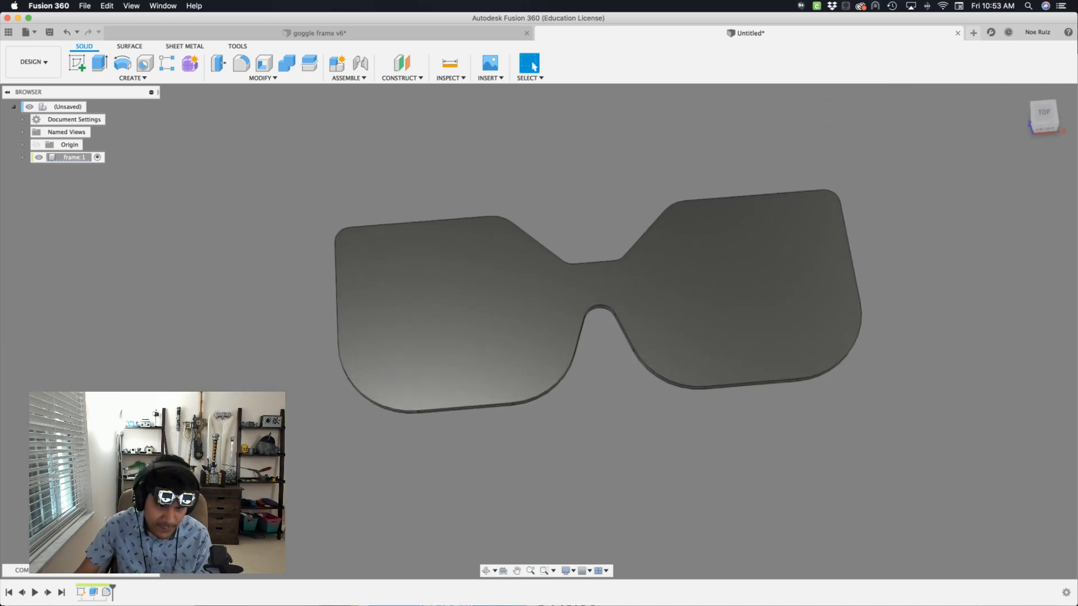
double_click(80, 591)
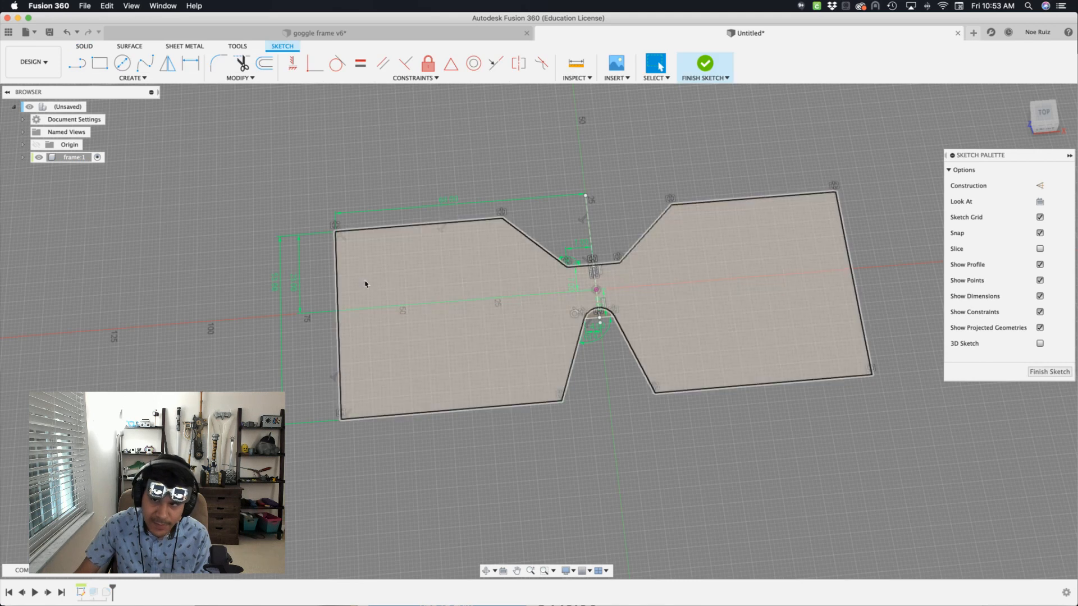
scroll(395, 301, up, 4)
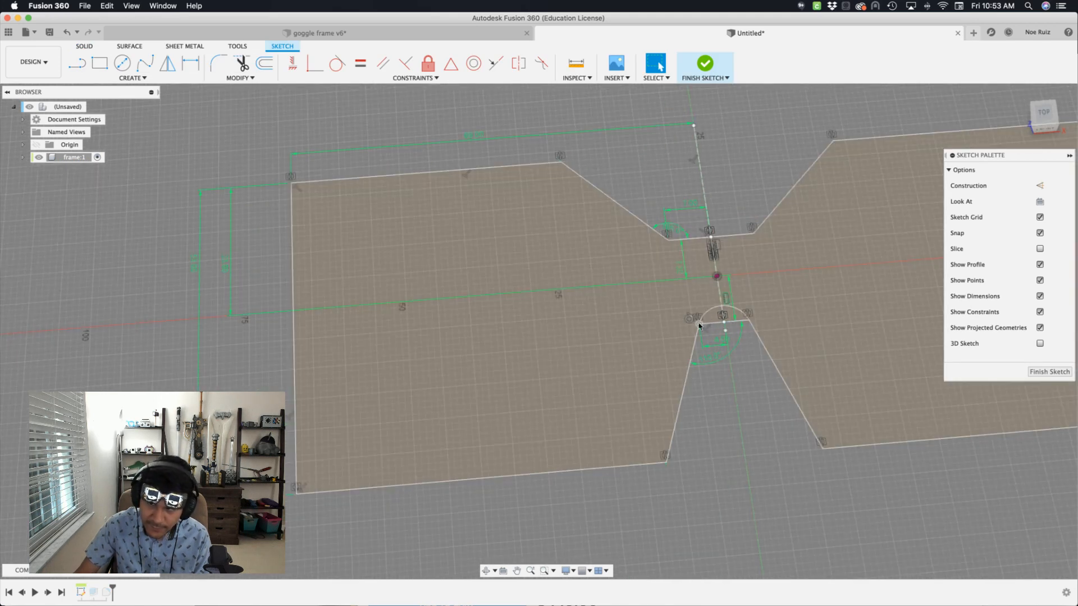
middle_drag(744, 238, 722, 307)
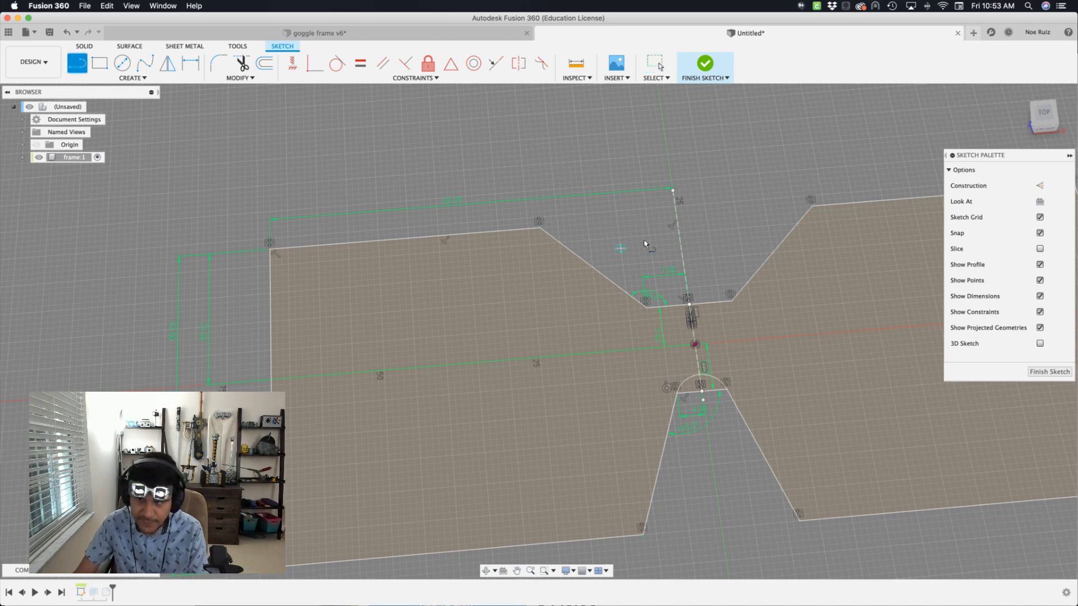
middle_drag(753, 198, 770, 245)
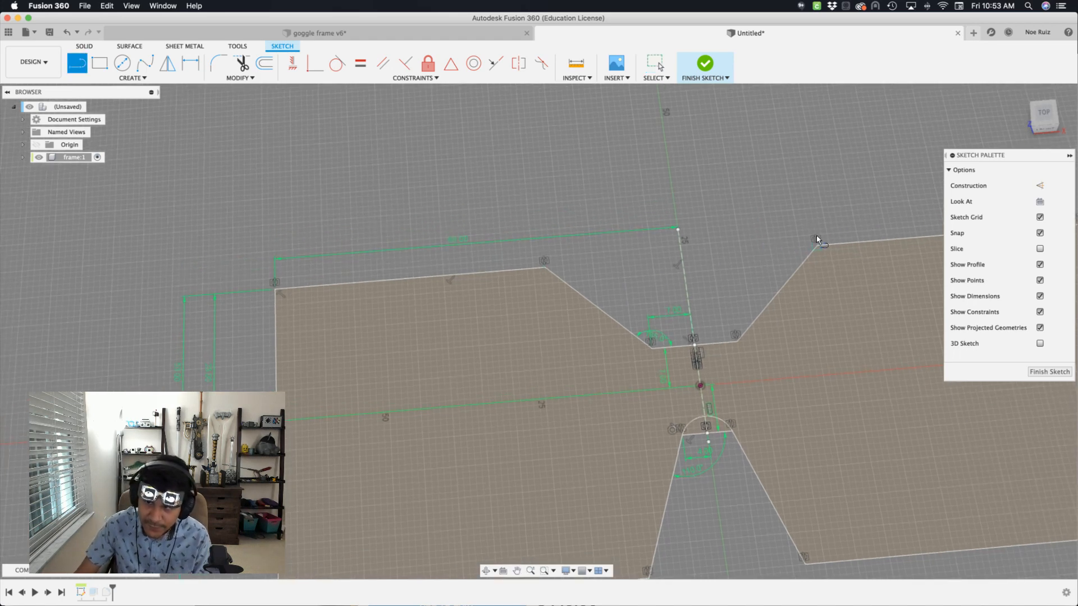
scroll(544, 265, up, 5)
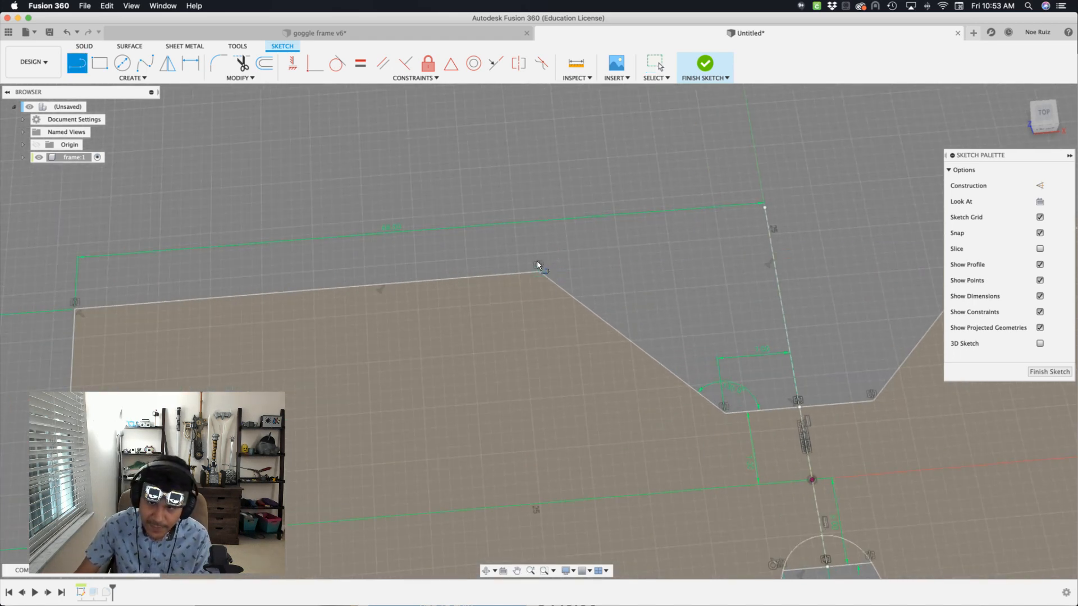
scroll(539, 266, down, 3)
click(542, 267)
middle_drag(546, 267, 352, 314)
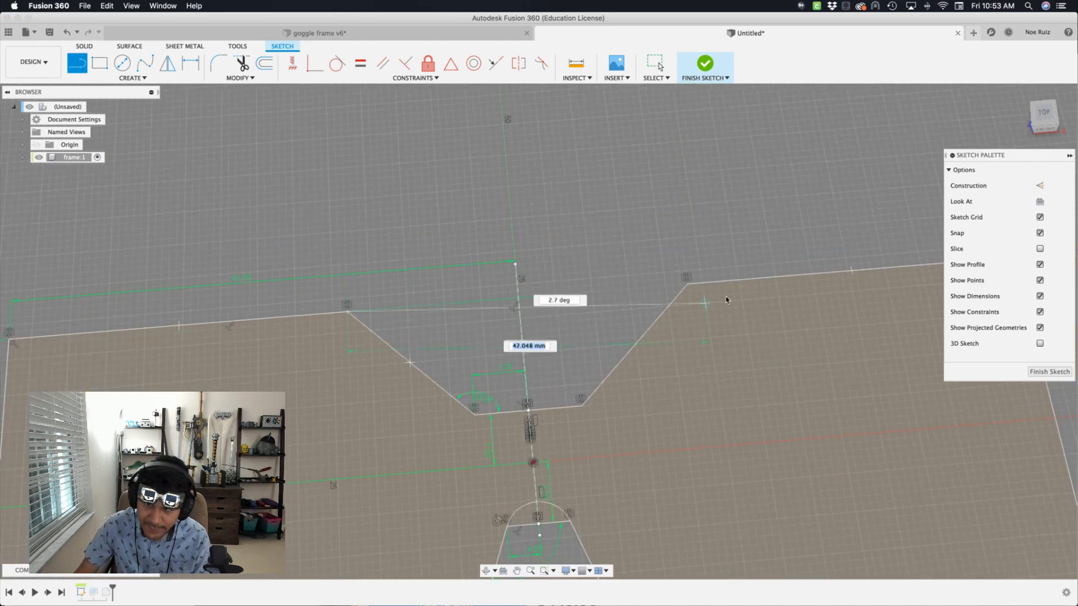
click(684, 286)
click(705, 62)
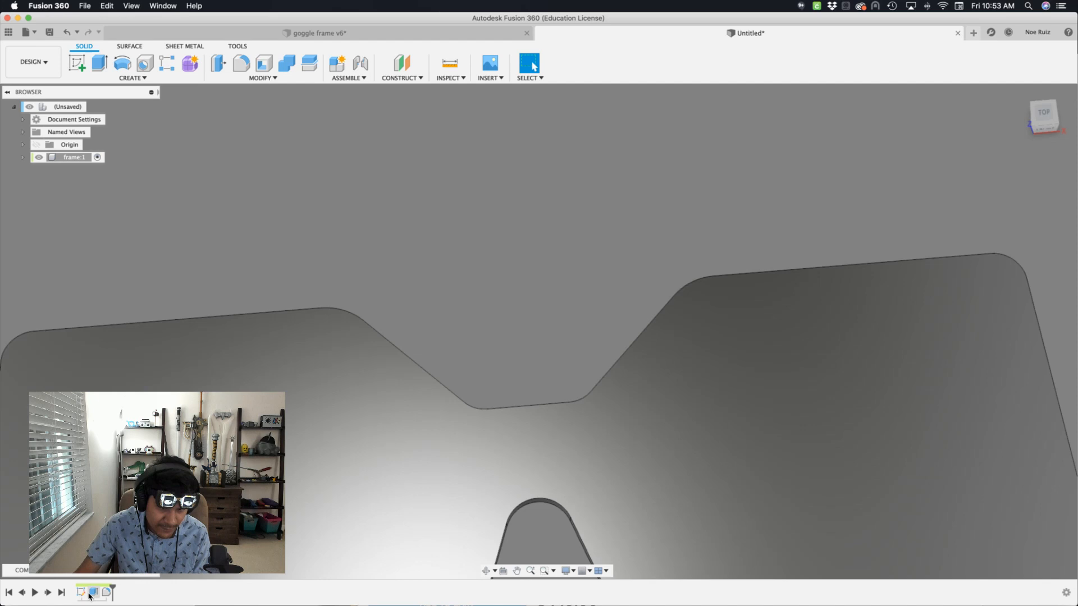
- Add the closed bridge notch profile to the 2 mm base extrusion
double_click(90, 594)
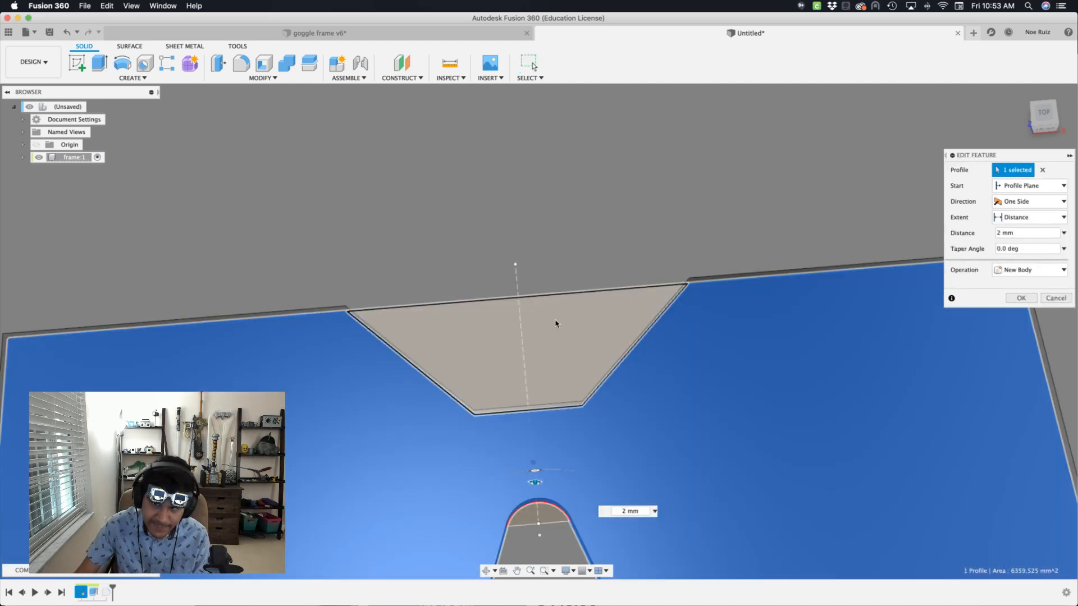
click(556, 322)
scroll(498, 230, down, 5)
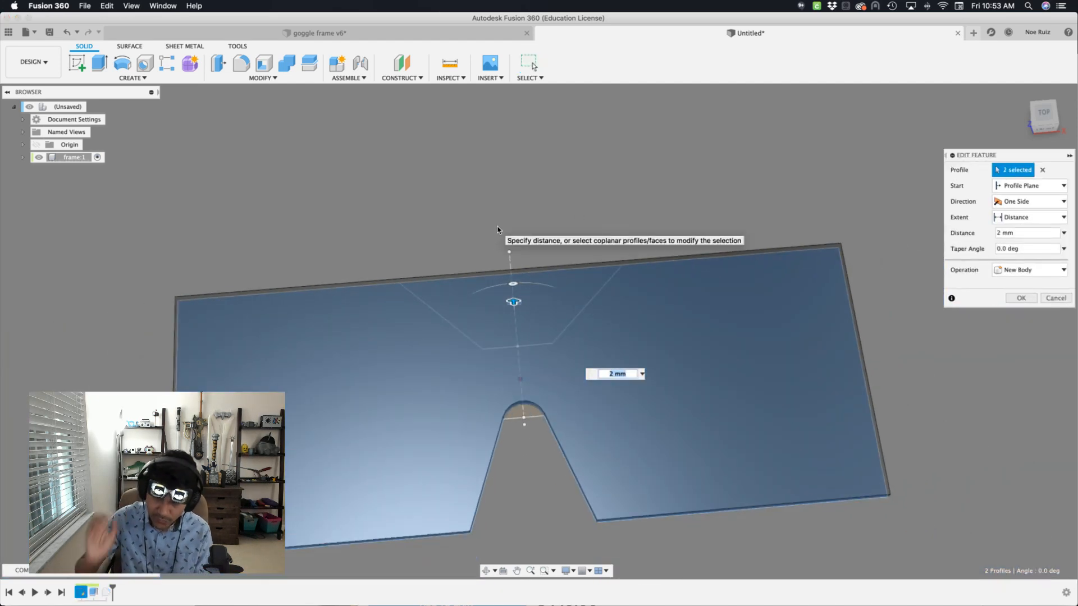
key(Return)
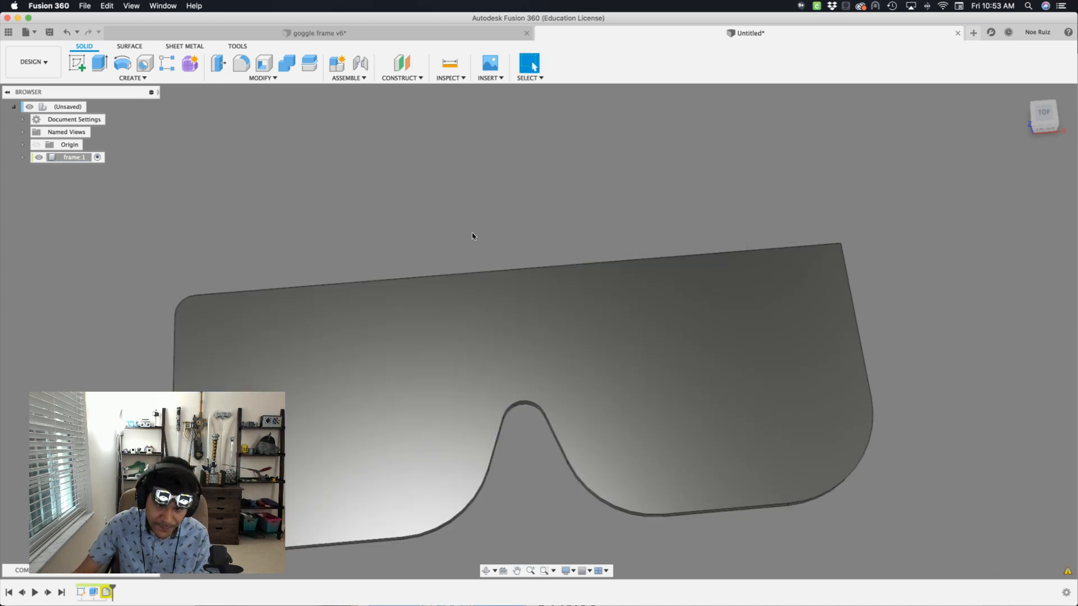
- Edit the fillet feature to include the remaining sharp upper outer corner in the 4 mm set
shift+middle_drag(472, 236, 399, 241)
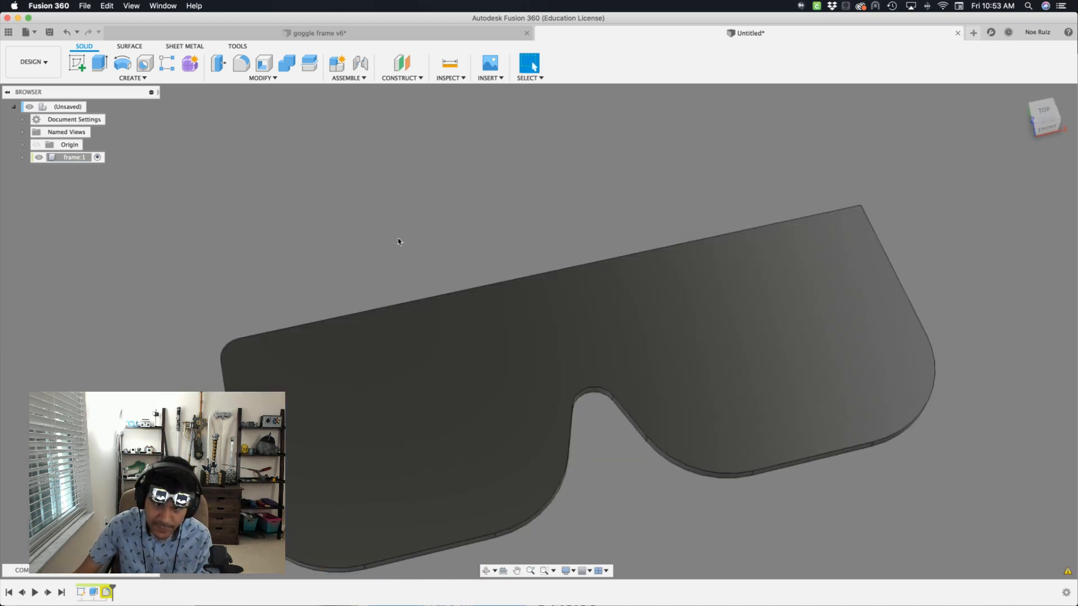
shift+middle_drag(266, 294, 301, 322)
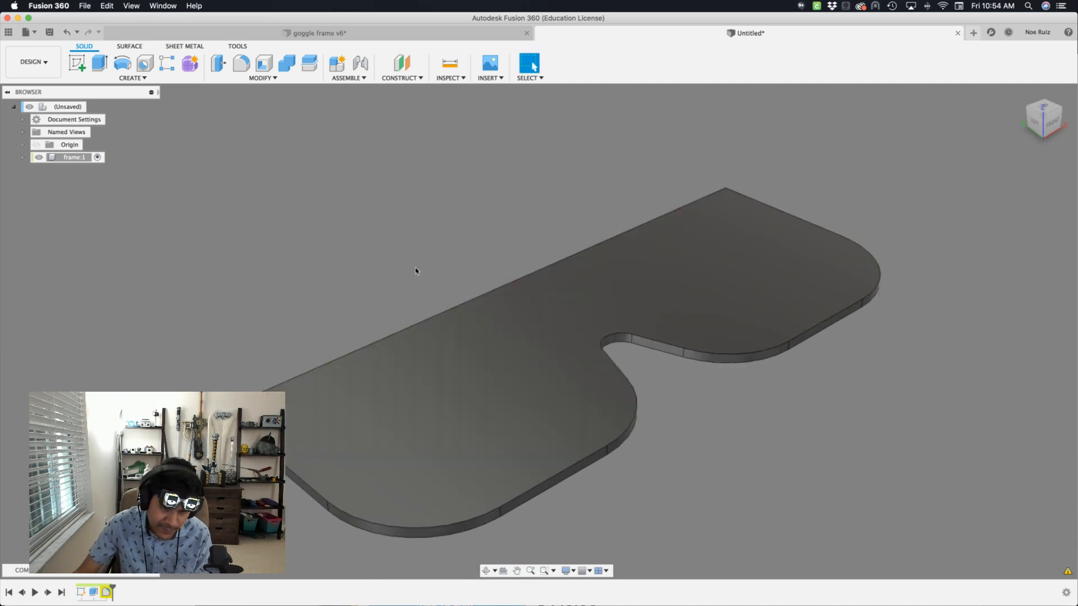
double_click(106, 592)
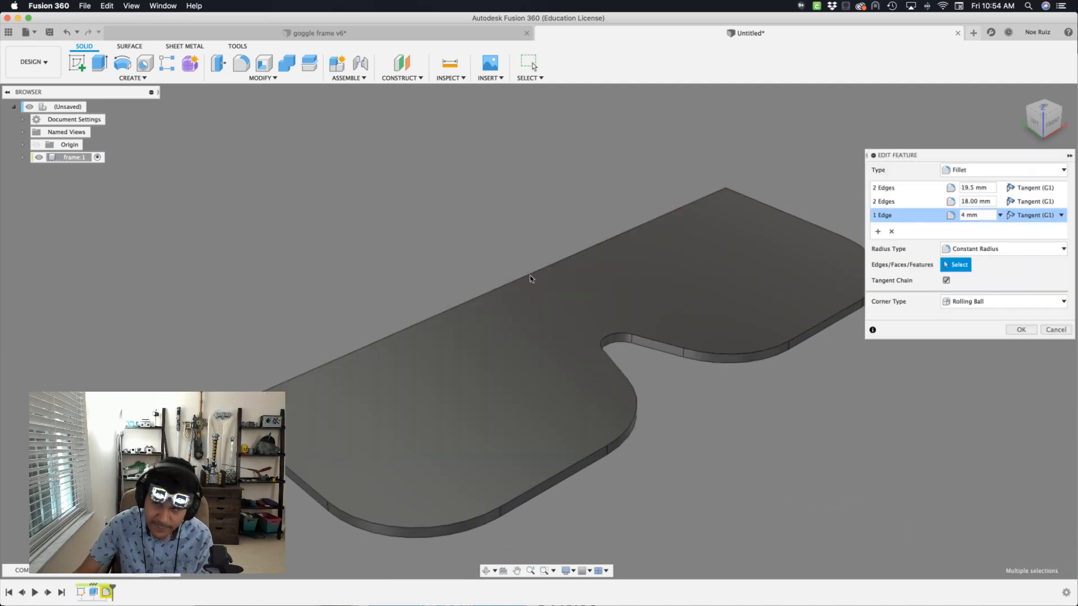
shift+middle_drag(407, 189, 753, 208)
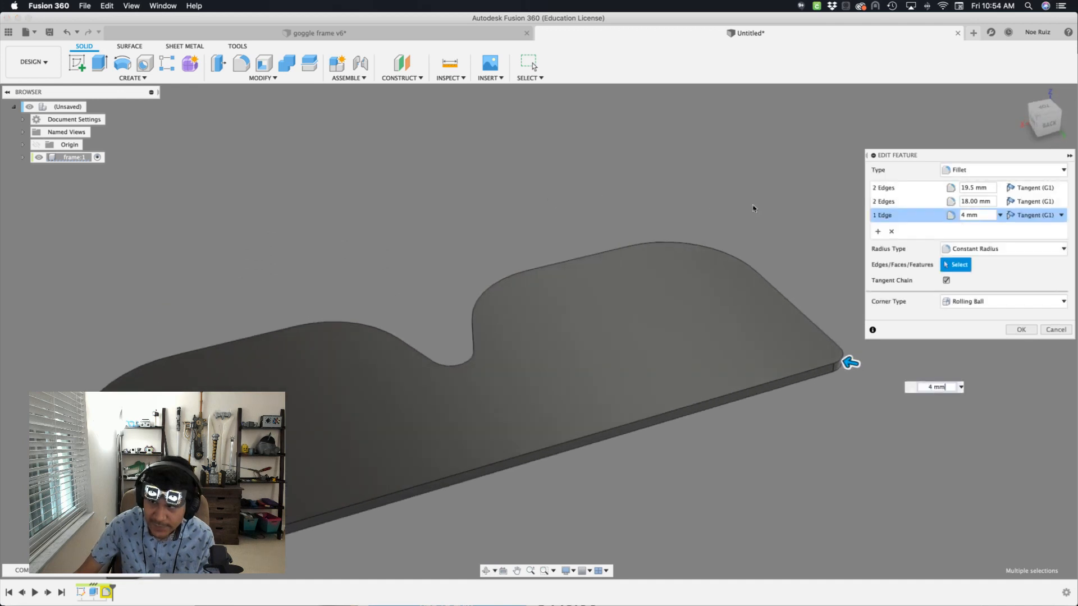
scroll(612, 216, up, 6)
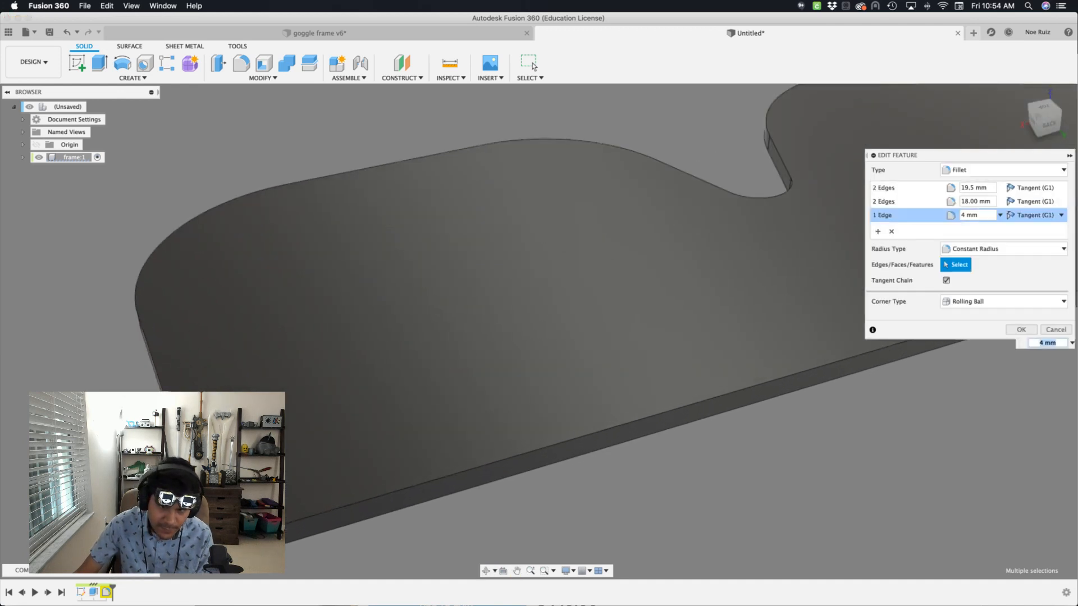
click(216, 553)
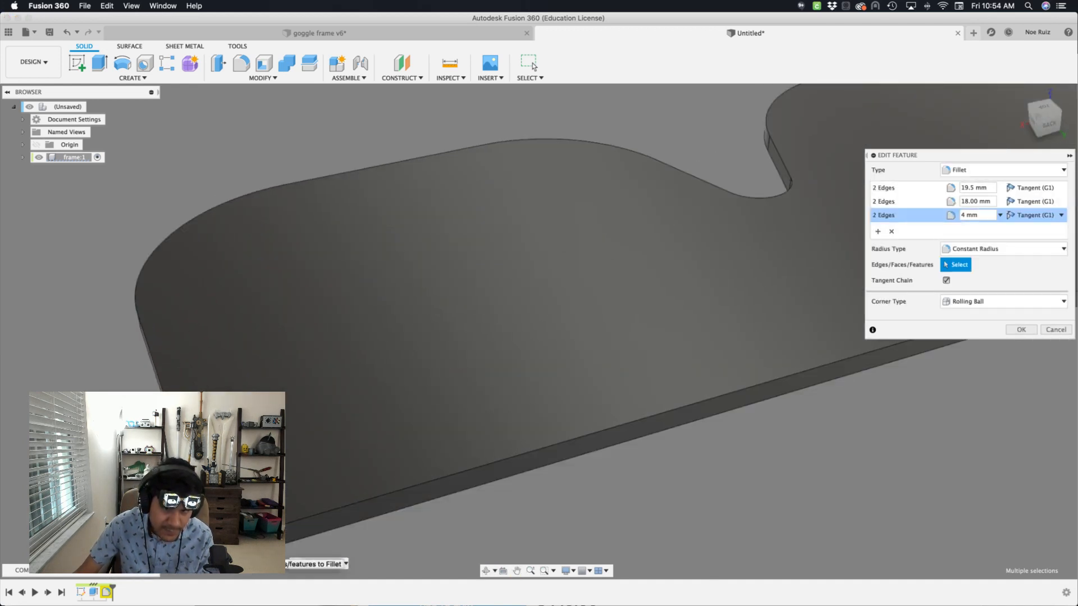
scroll(215, 554, down, 5)
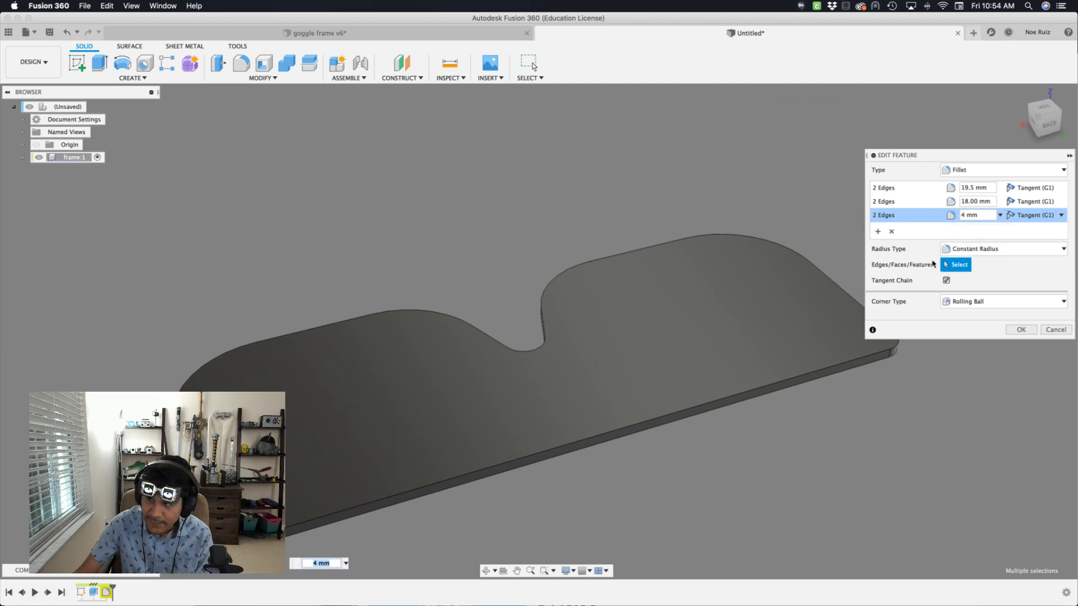
click(1022, 334)
- Extrude the frame's large top face upward with a taper angle of -35 degrees
mouse_move(445, 216)
shift+middle_down()
mouse_move(543, 241)
mouse_move(601, 228)
shift+middle_up()
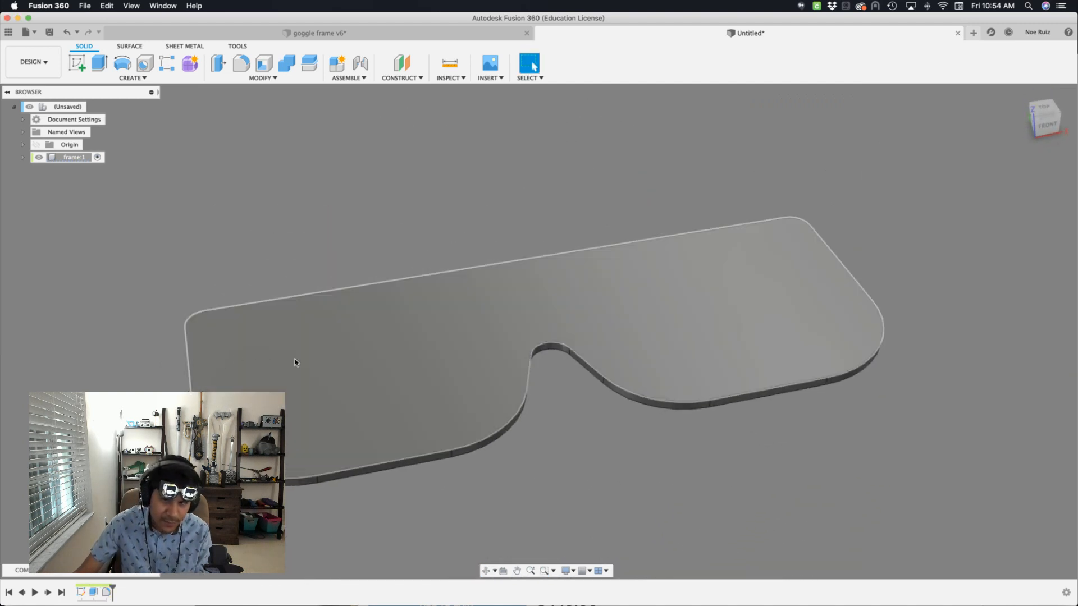
click(315, 369)
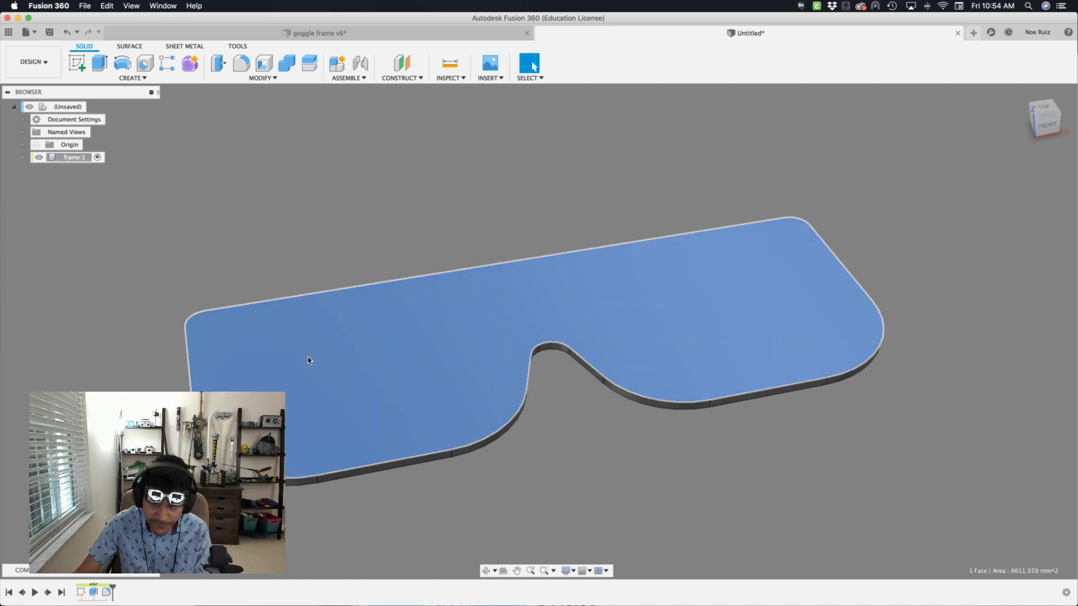
key(e)
drag(314, 357, 330, 282)
shift+middle_drag(330, 282, 311, 205)
key(Return)
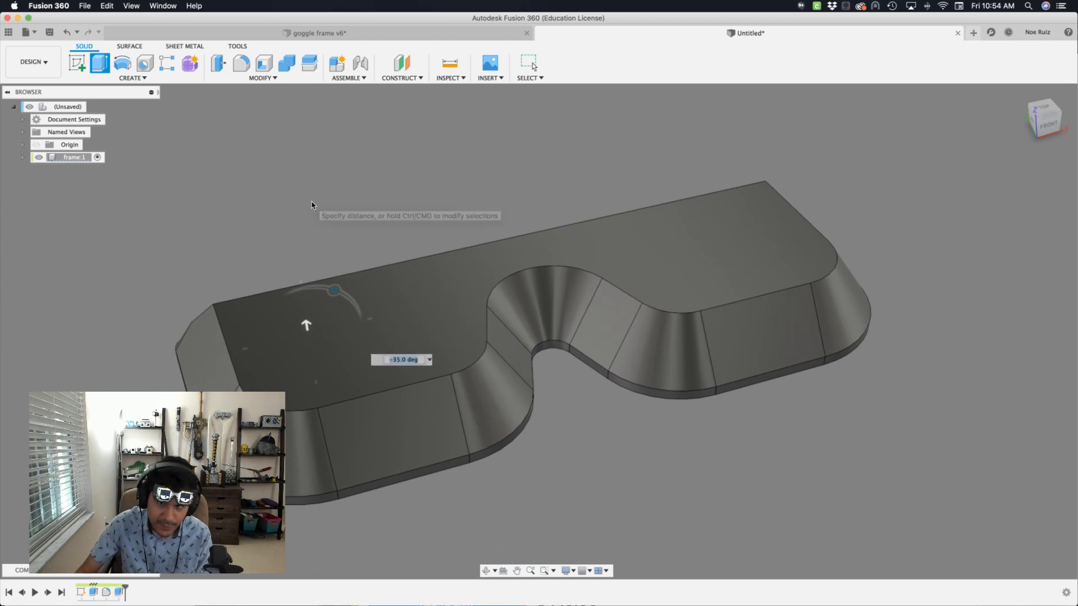
- Compare the tapered body's top face with its underside from above and below
shift+middle_drag(291, 216, 301, 233)
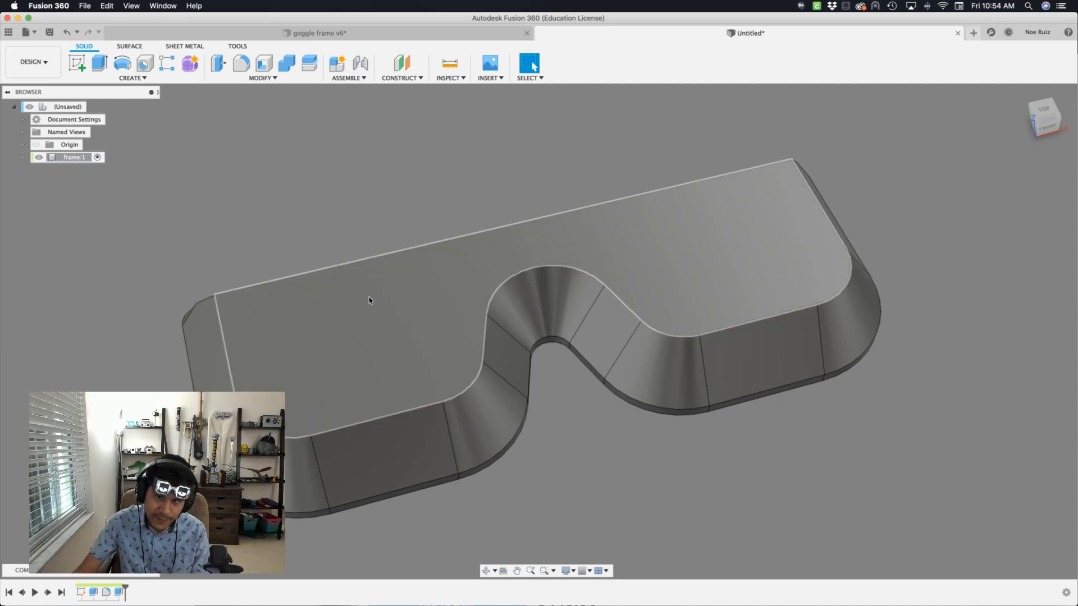
click(365, 316)
shift+middle_drag(344, 228, 349, 127)
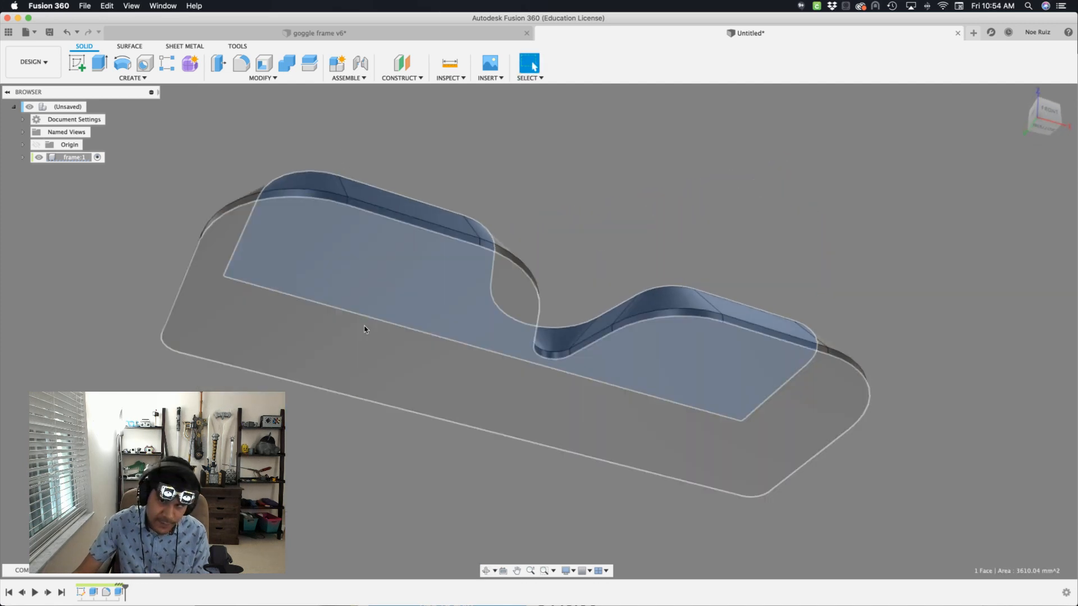
shift+click(366, 330)
shift+middle_drag(589, 174, 607, 244)
click(548, 175)
shift+middle_drag(503, 184, 541, 121)
- Start a sketch on the frame's large bottom face and project that face's outline into it
click(428, 246)
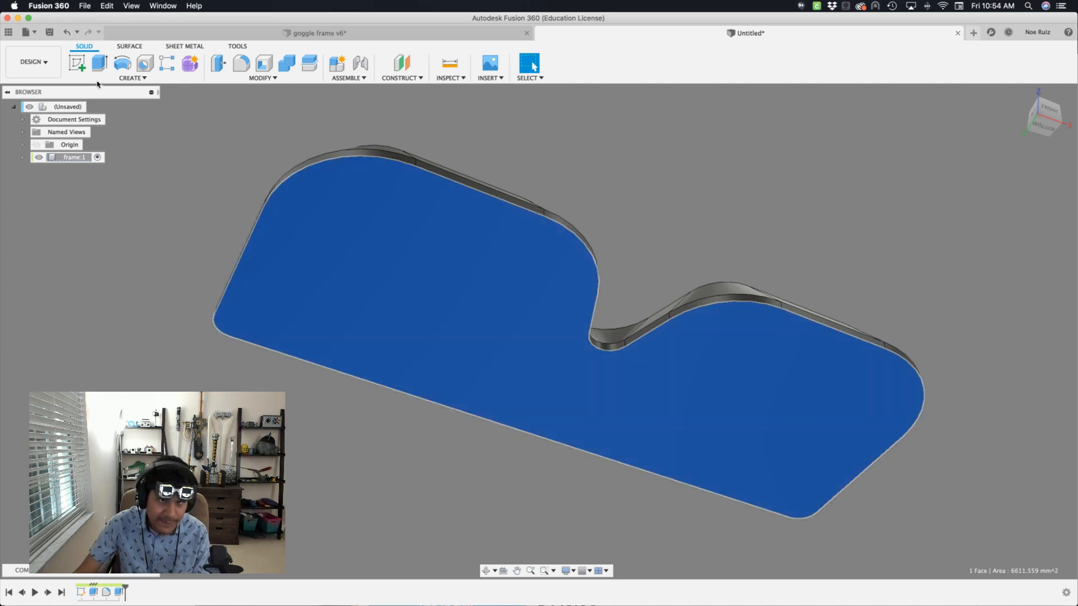
click(77, 63)
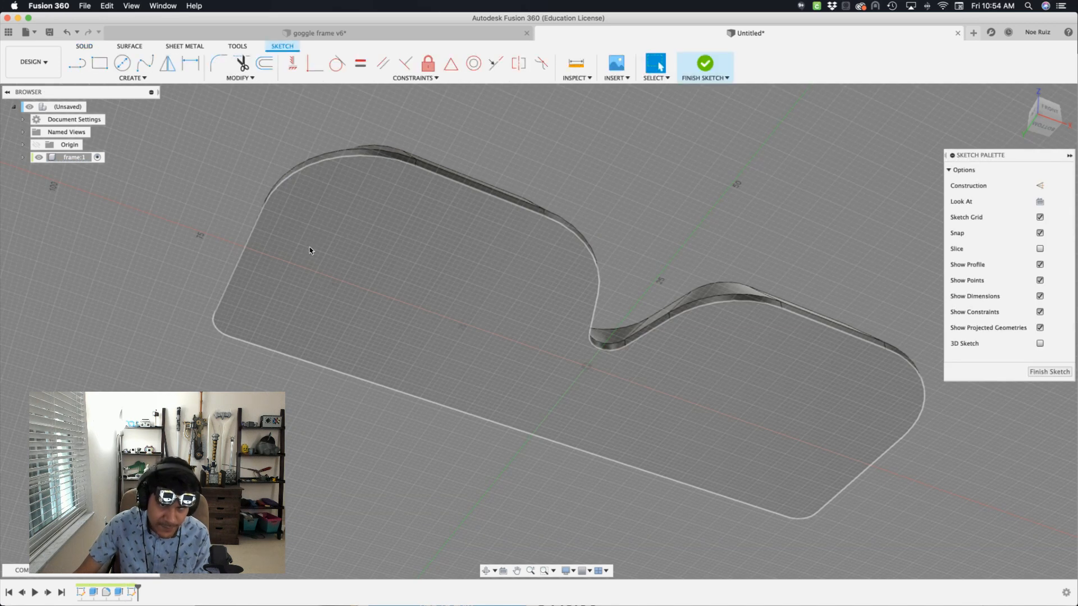
key(p)
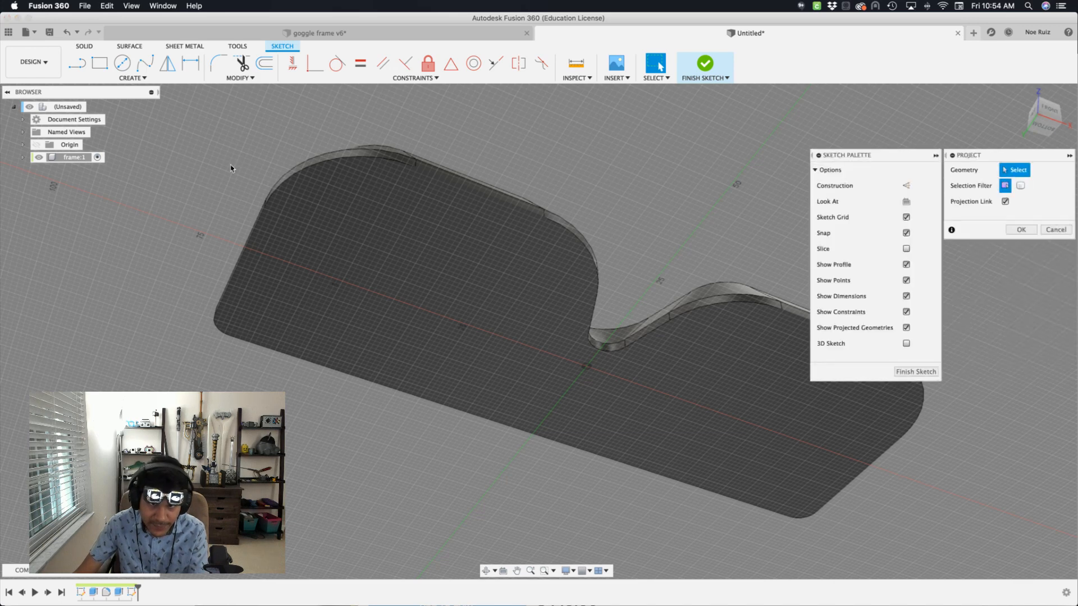
click(640, 378)
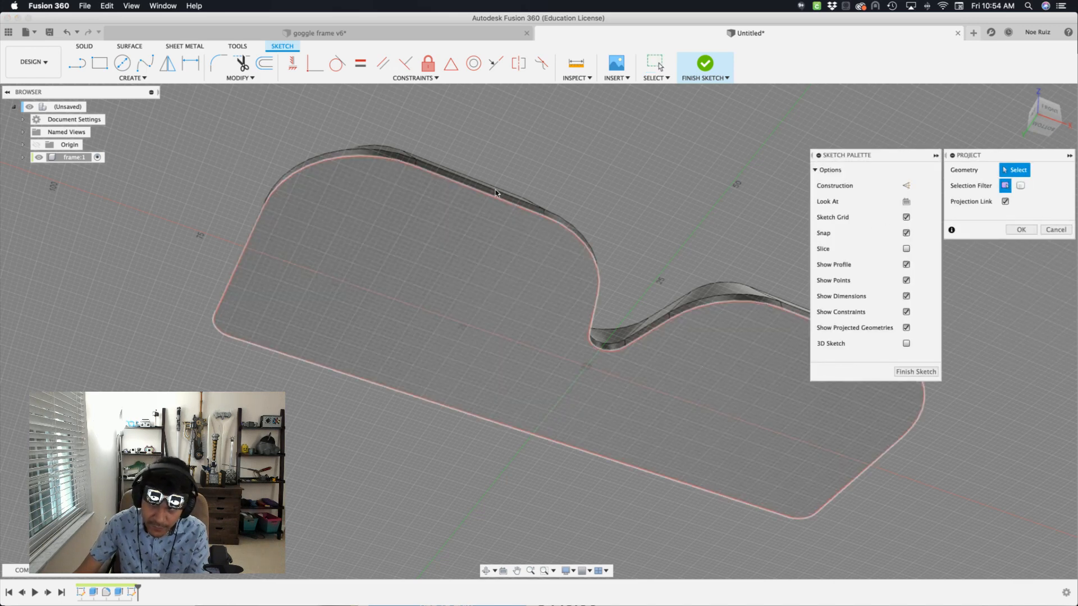
click(485, 243)
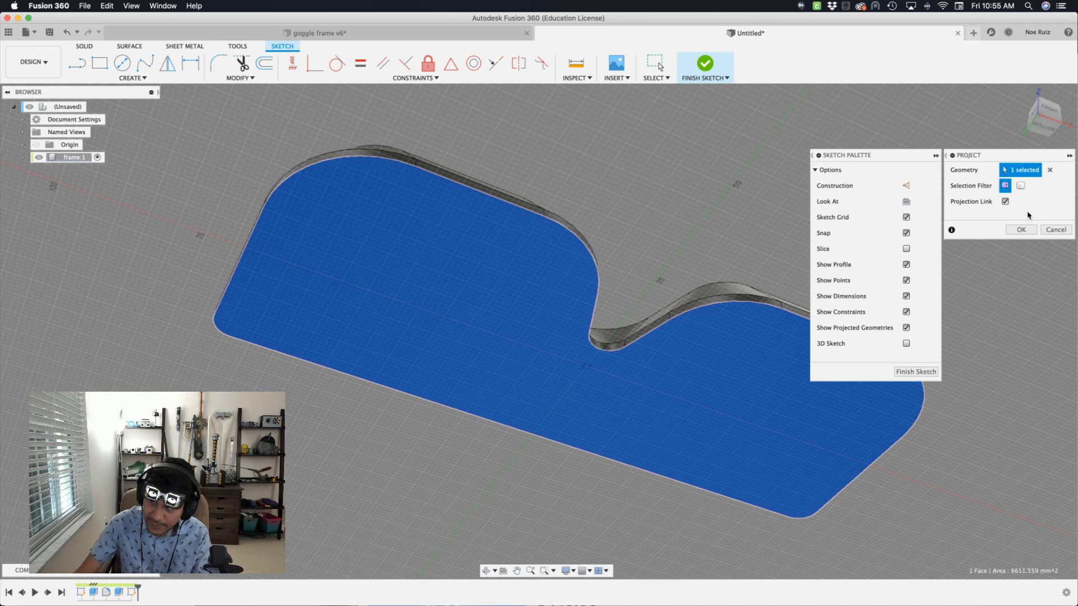
click(1020, 230)
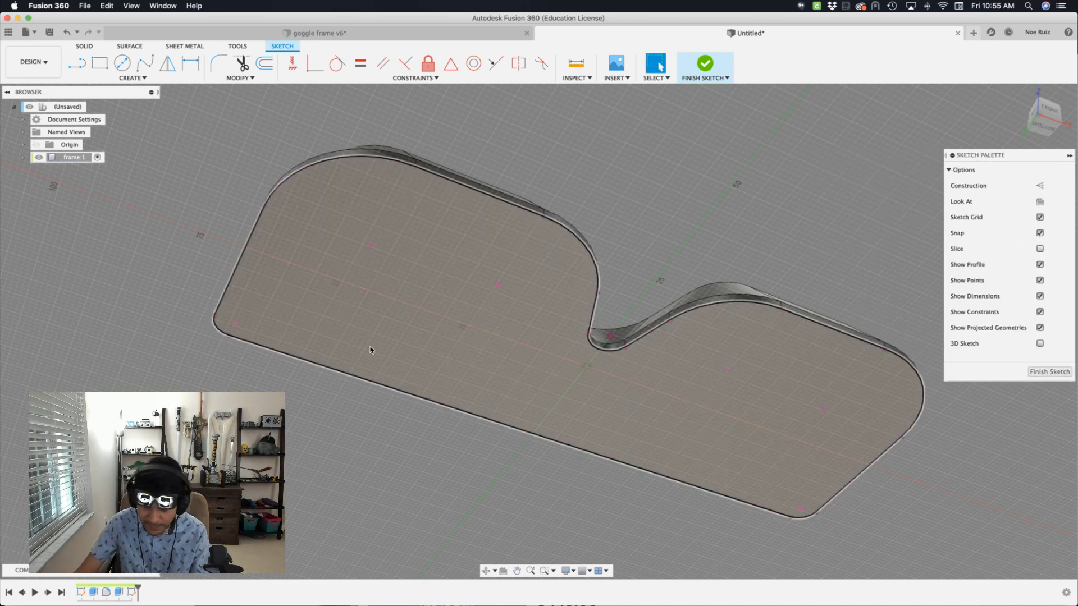
- Offset the projected bottom-face outline inward by -shell and finish the sketch
key(o)
click(301, 176)
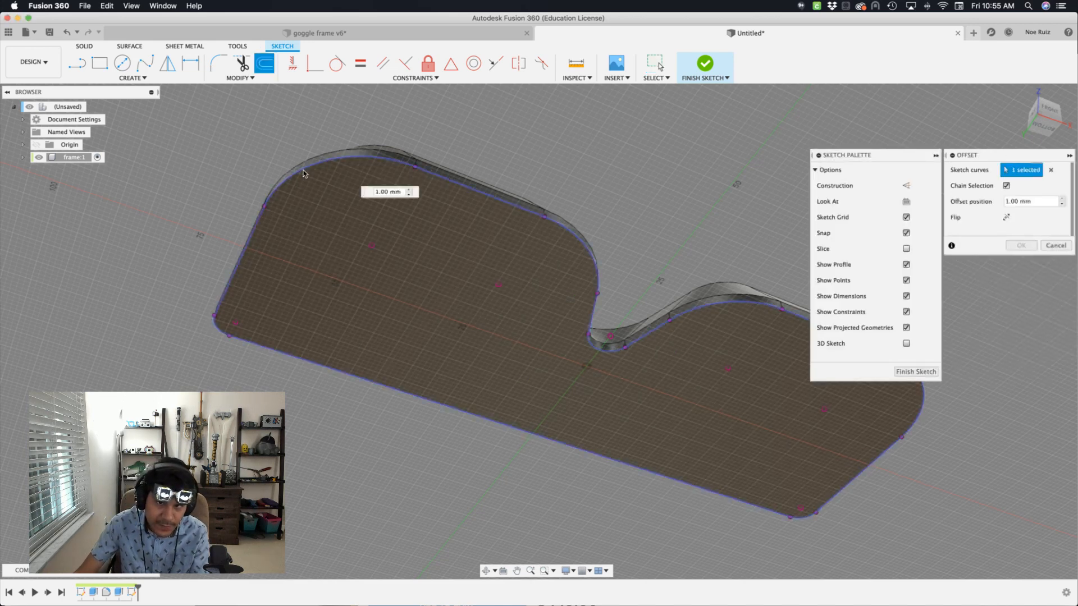
drag(298, 166, 312, 188)
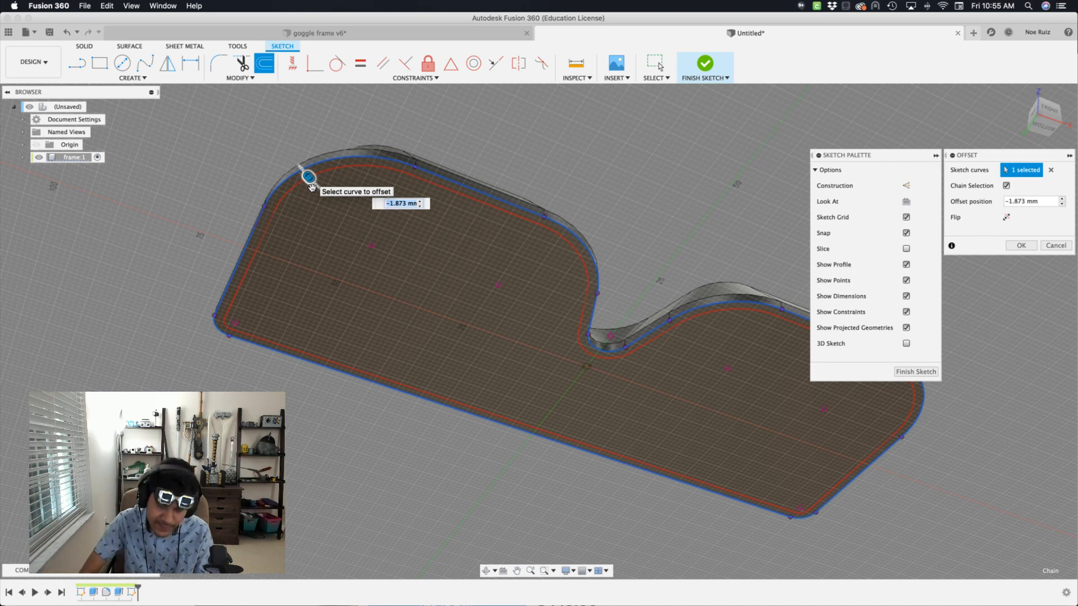
text(-)
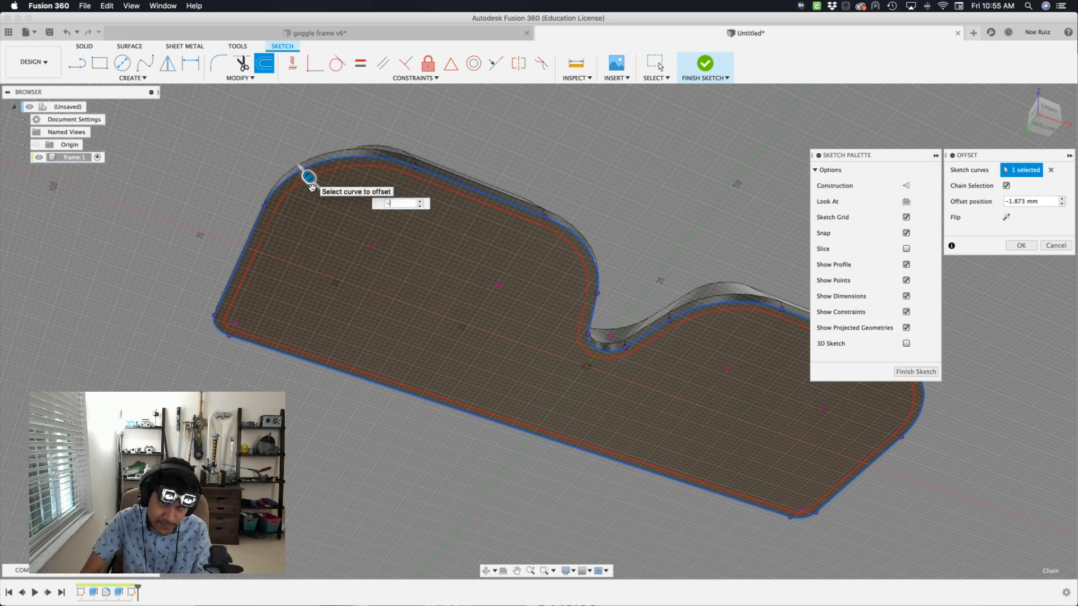
text(shell)
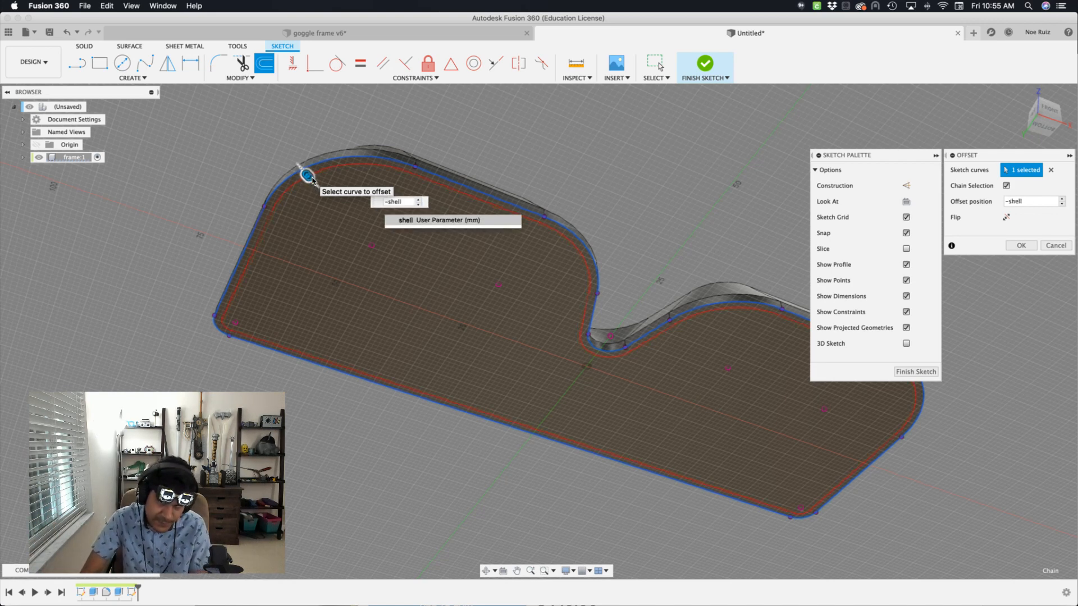
key(Return)
key(Return)
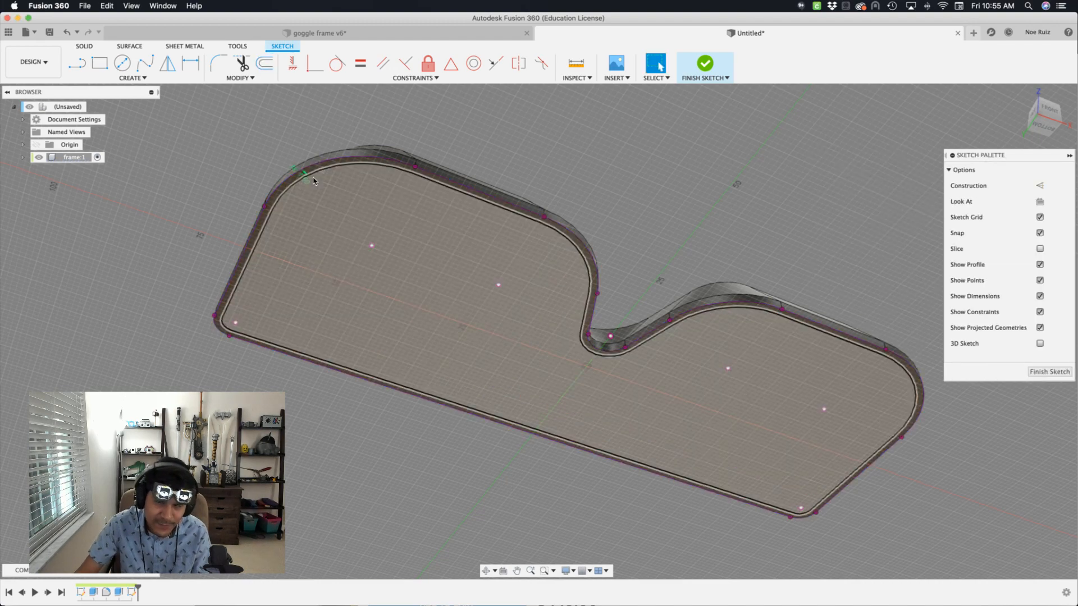
shift+middle_drag(706, 200, 748, 402)
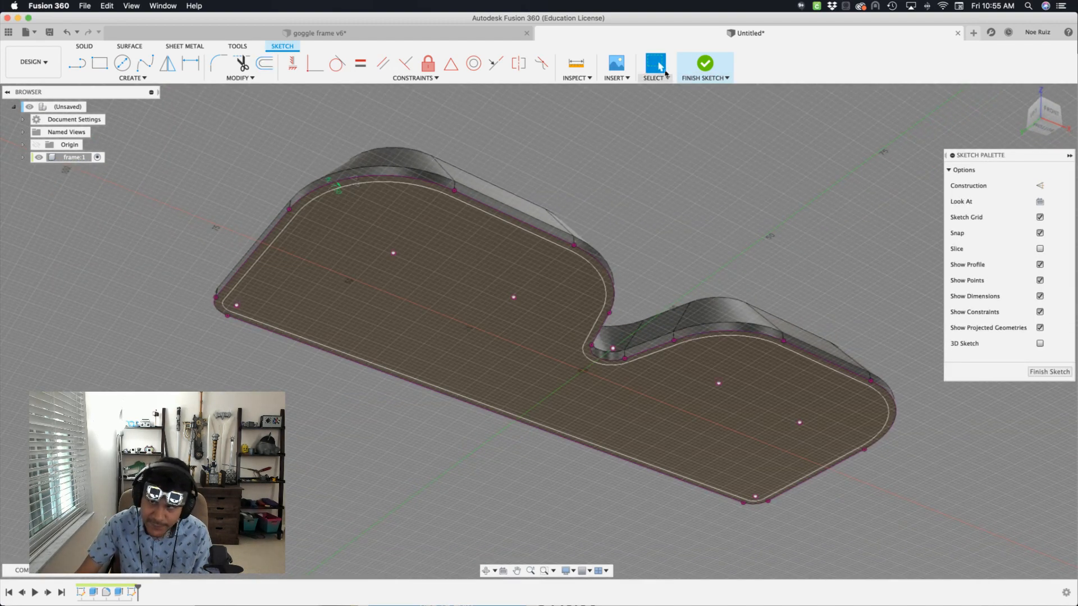
click(705, 72)
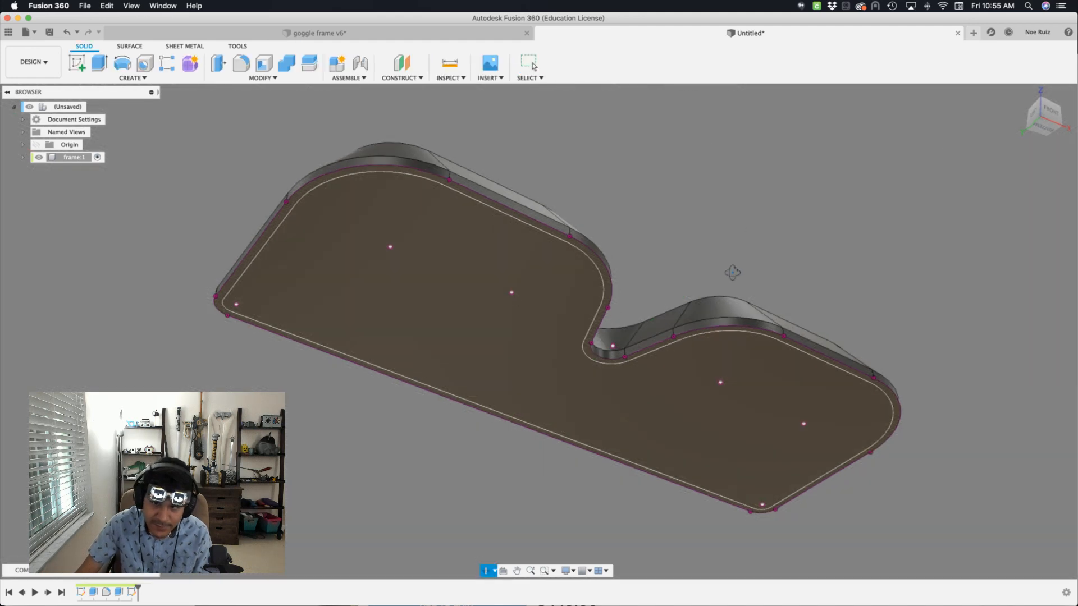
- Extrude the profile inside the offset outline -2 mm as a cut into the frame's base
click(441, 271)
shift+middle_drag(735, 216, 581, 381)
scroll(584, 381, up, 3)
scroll(715, 320, up, 4)
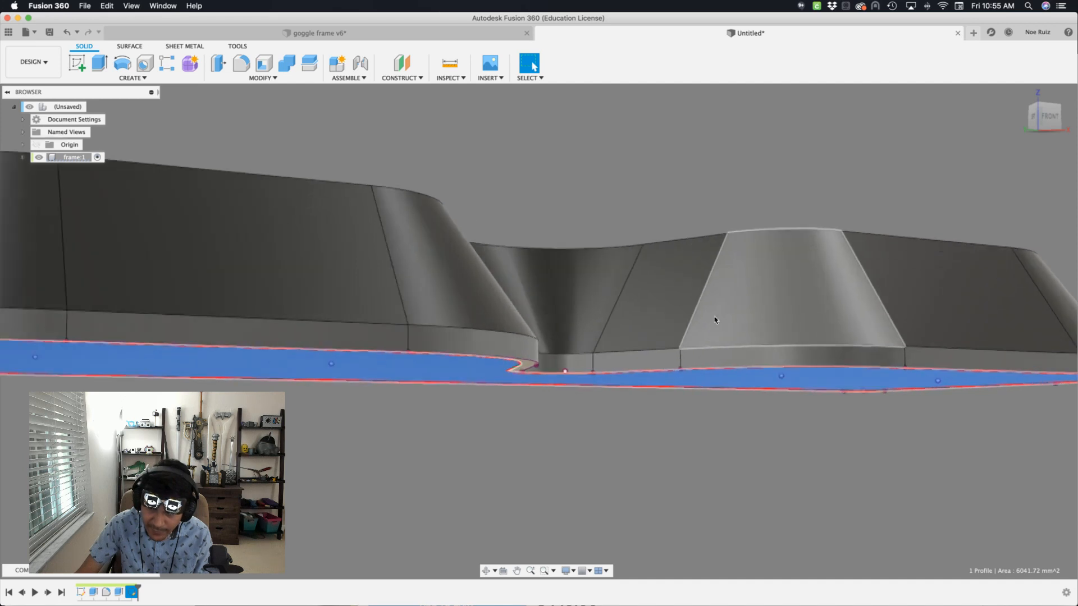
scroll(622, 408, down, 3)
shift+middle_drag(560, 451, 559, 458)
scroll(447, 421, up, 4)
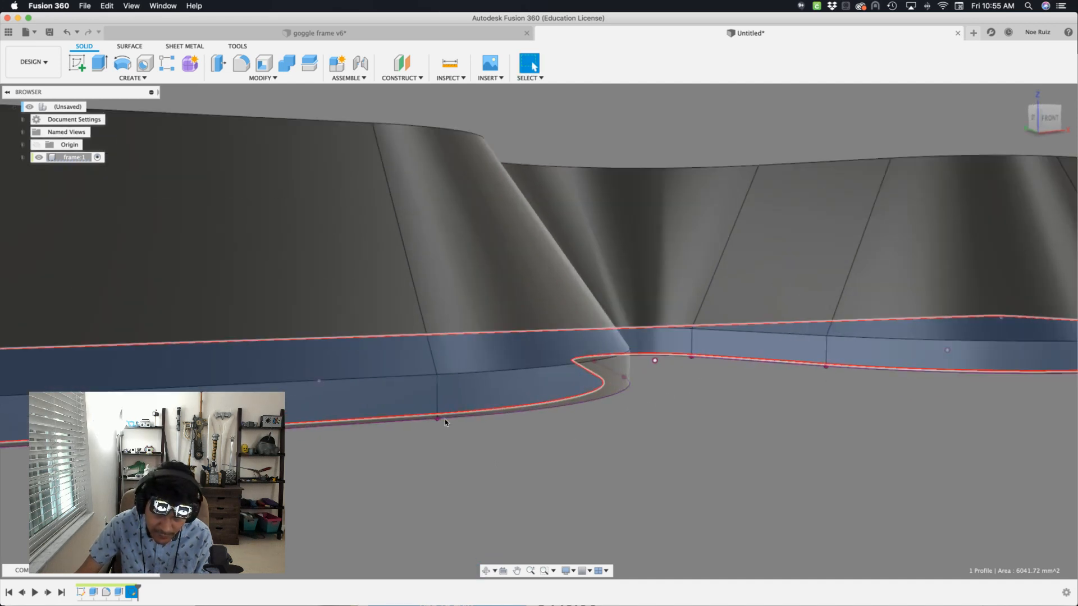
scroll(460, 394, down, 5)
text(e)
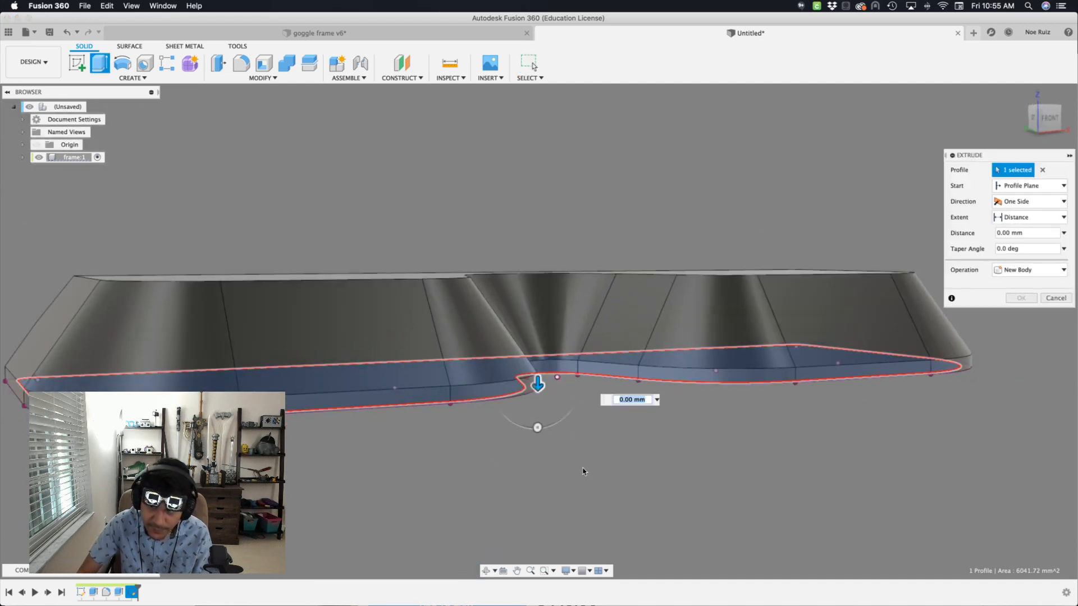
text(-2)
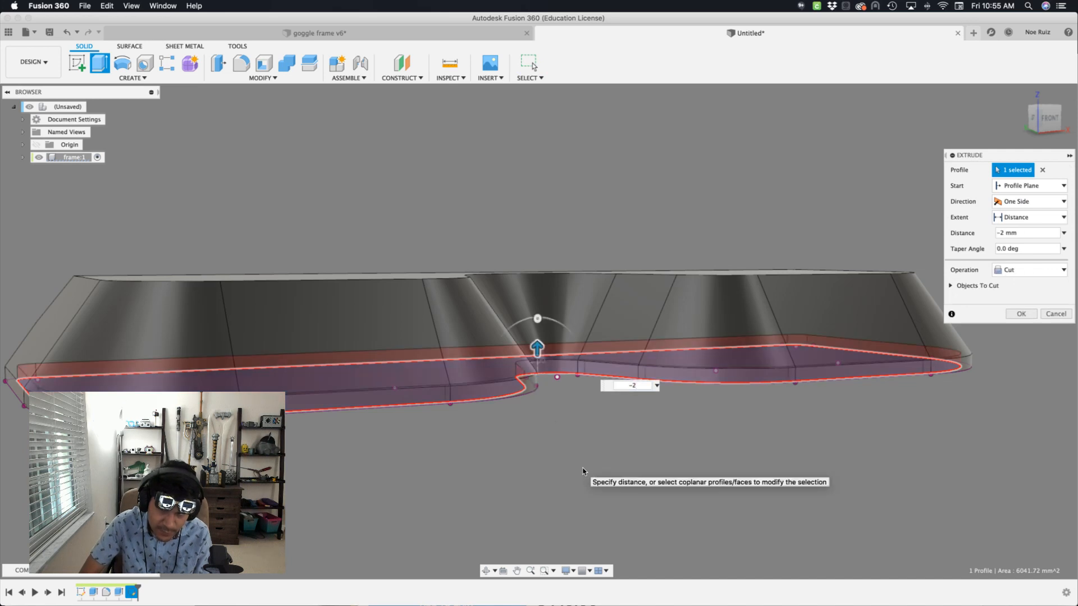
key(Return)
- Inspect the recess from below and check the length of the base's short vertical edge beside the nose notch
shift+middle_drag(577, 485, 575, 429)
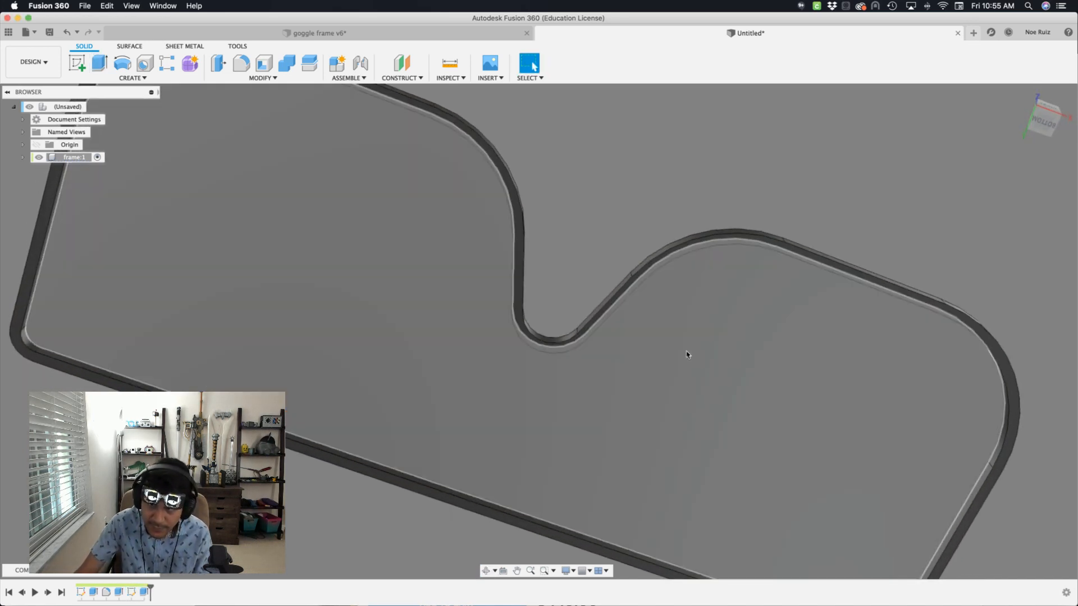
scroll(700, 274, down, 5)
shift+middle_drag(678, 199, 638, 373)
scroll(635, 303, up, 5)
click(640, 306)
scroll(617, 264, down, 3)
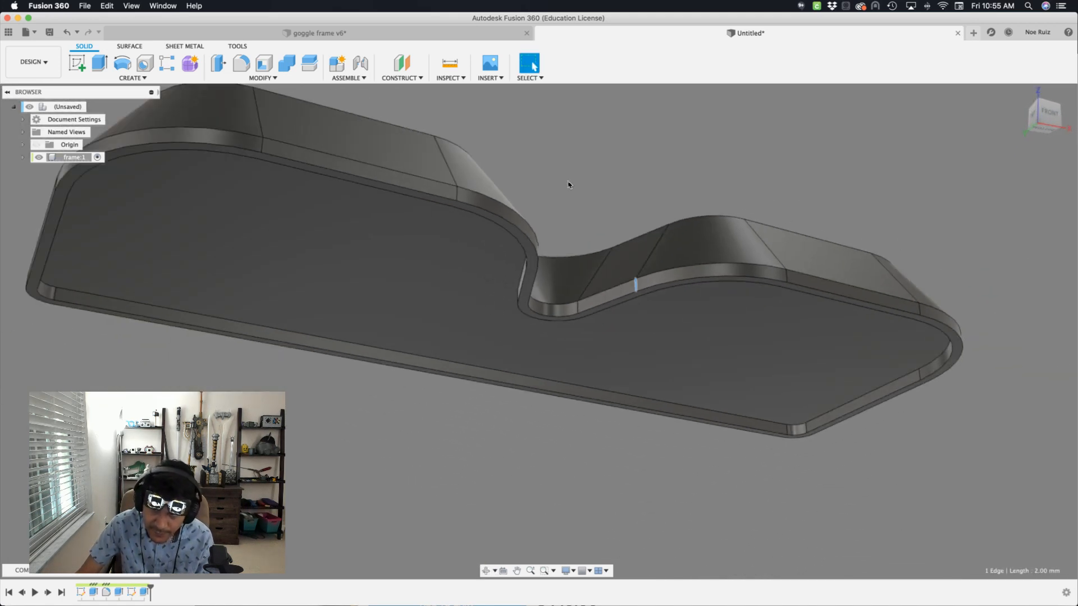
- Extrude the recessed inner face as a cut with distance -height and a taper angle of -30 degrees
shift+middle_drag(582, 228, 658, 287)
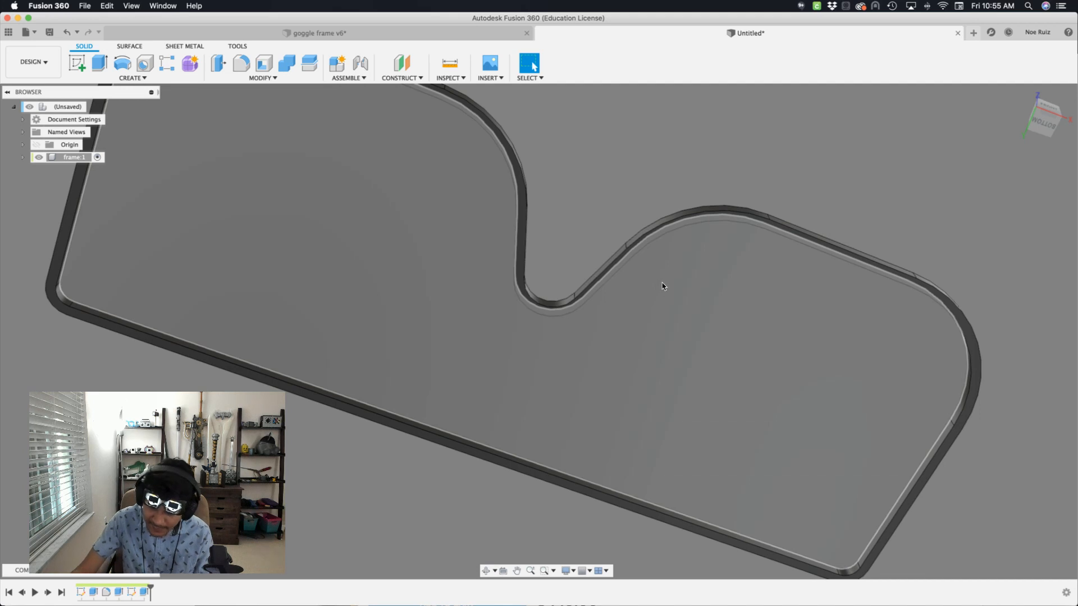
key(e)
shift+middle_drag(594, 178, 620, 269)
drag(664, 346, 672, 209)
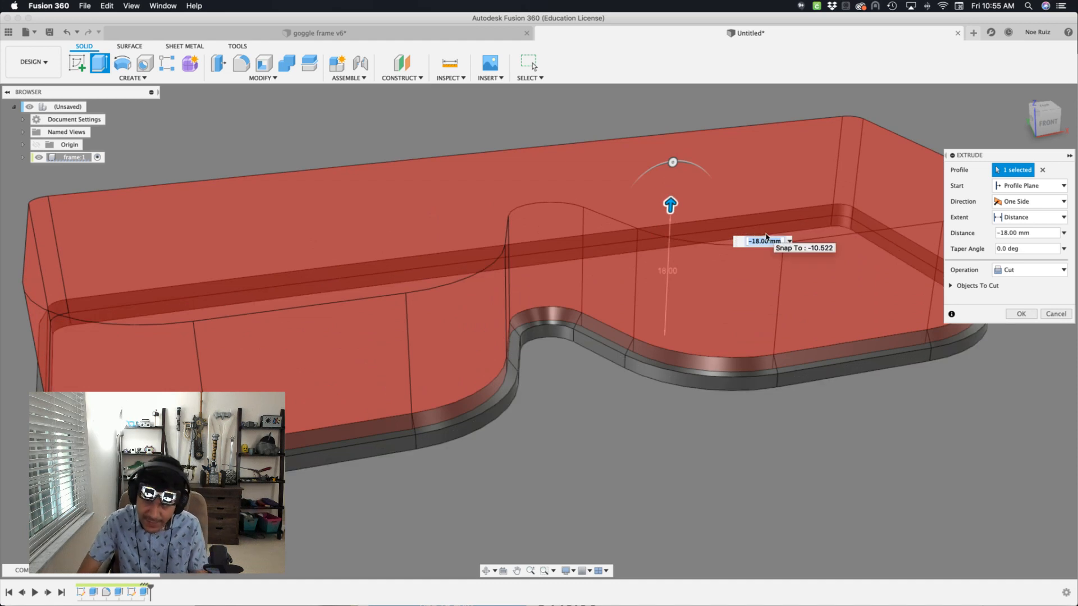
text(-height)
key(Return)
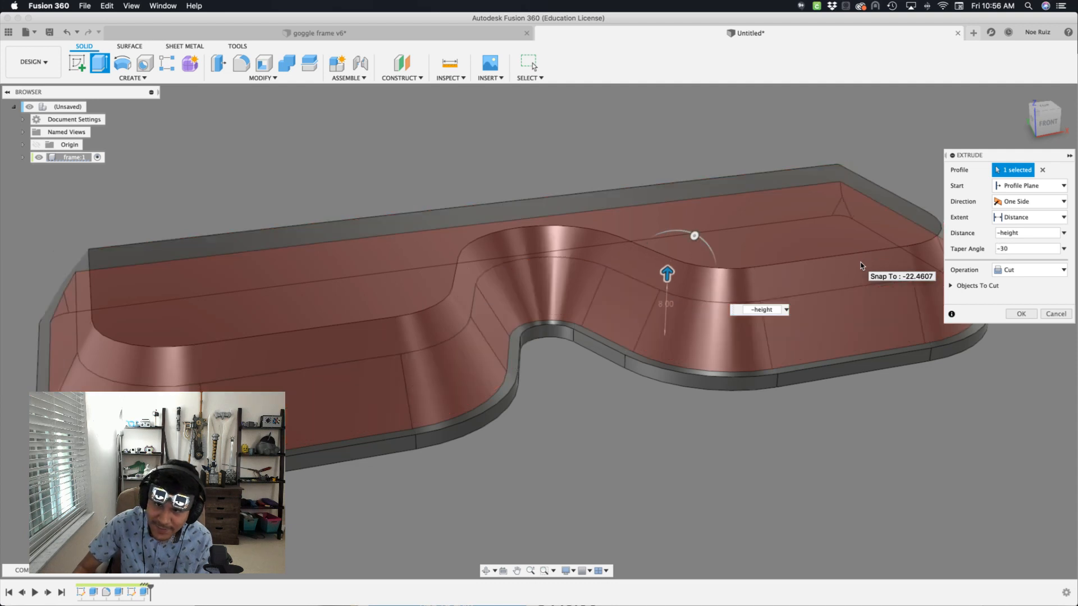
key(Return)
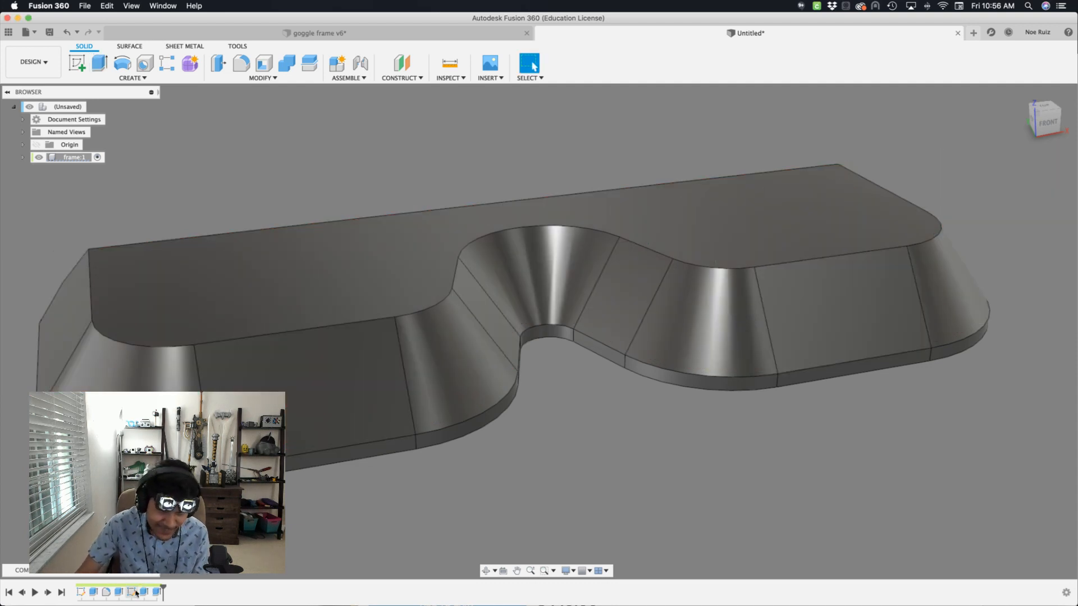
- Edit the outer tapered extrusion and set its distance to the height parameter
double_click(120, 593)
key(Escape)
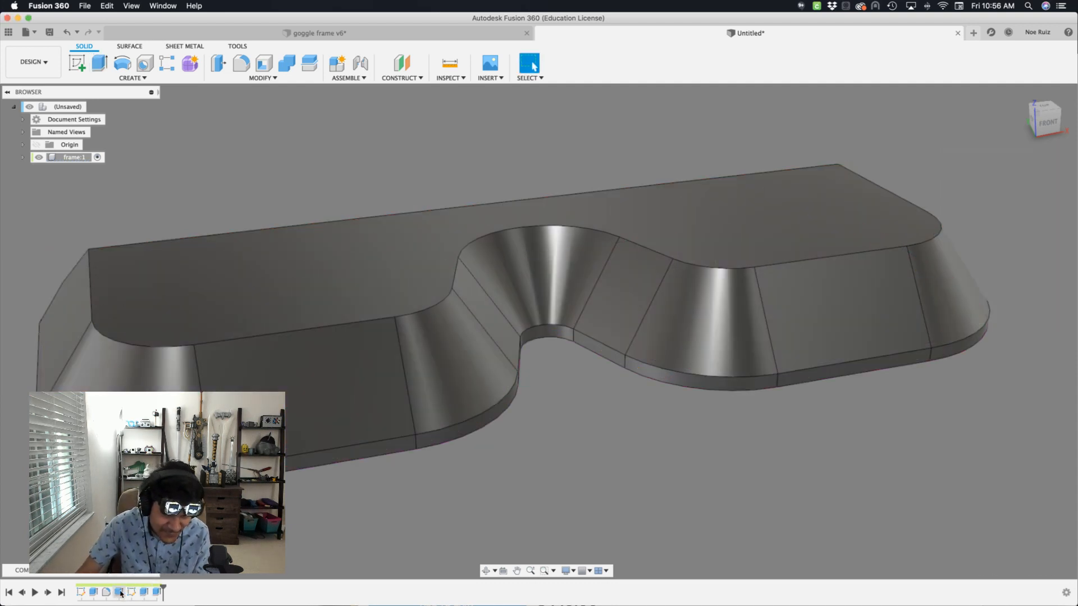
double_click(120, 593)
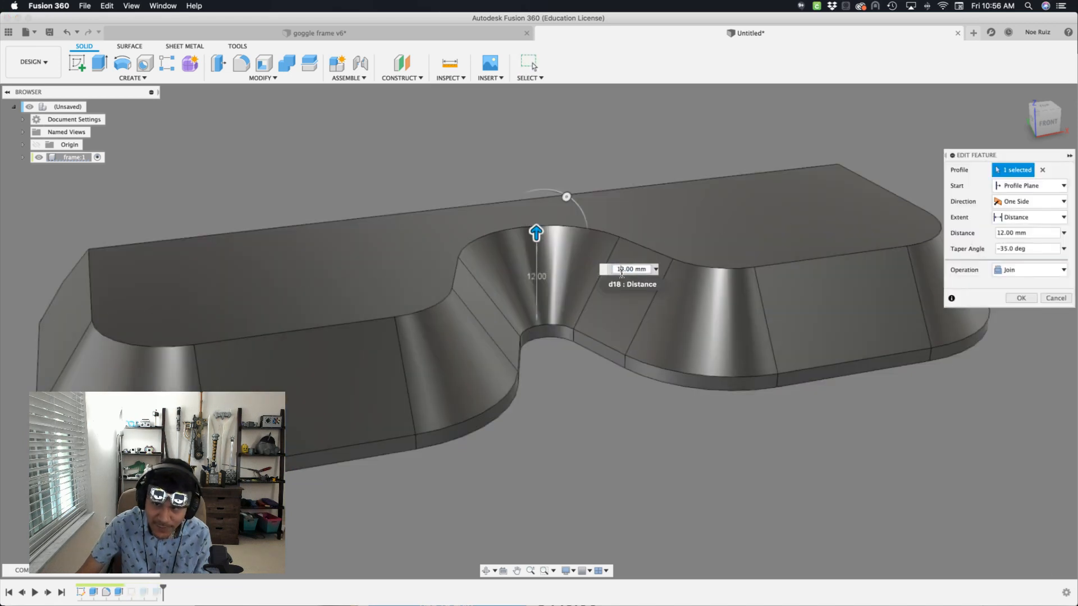
double_click(621, 273)
text(height)
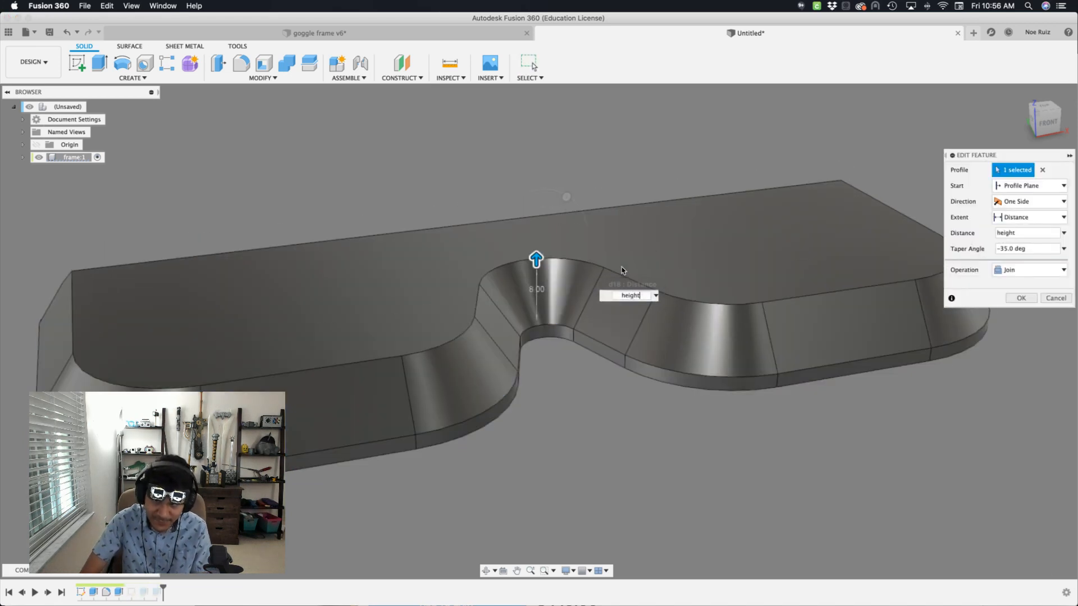
key(Return)
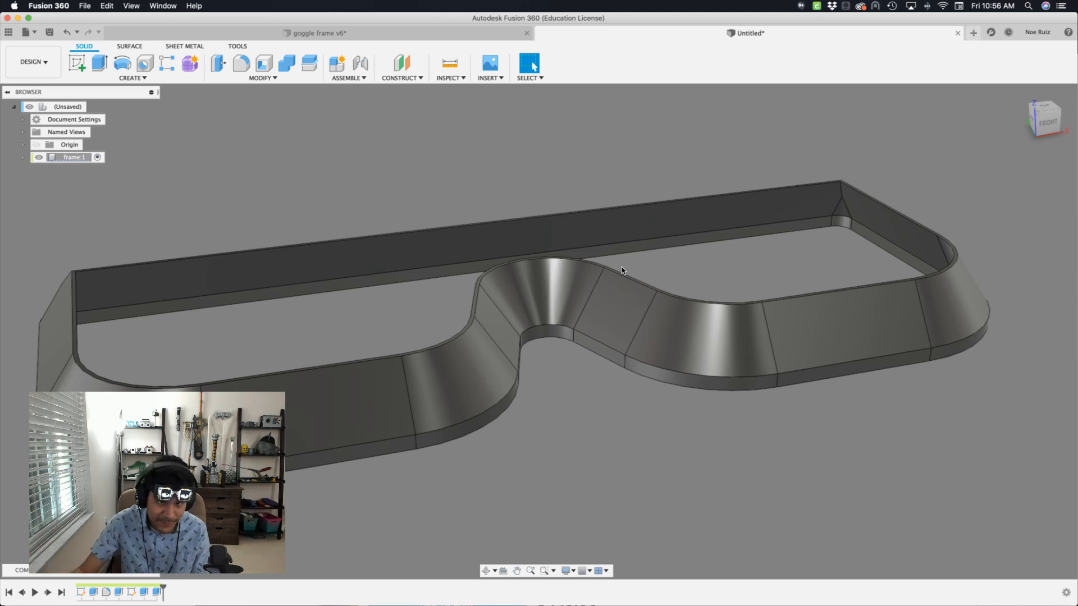
- Add a user parameter named noseBridge with the unit deg and the expression 35
shift+middle_drag(615, 426, 636, 438)
middle_drag(636, 438, 670, 458)
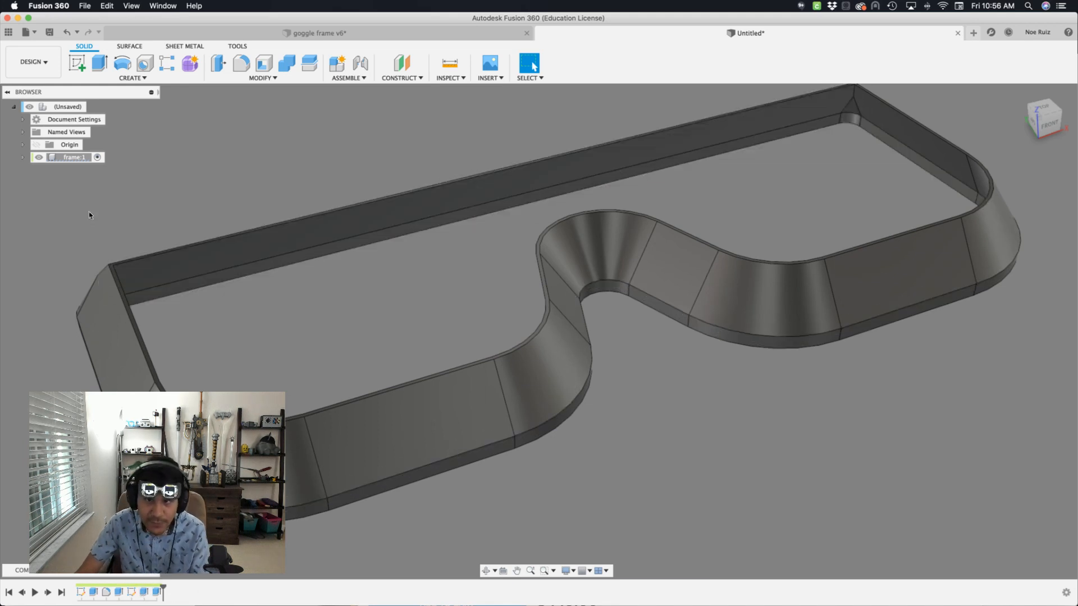
middle_drag(221, 176, 246, 196)
key(shift+p)
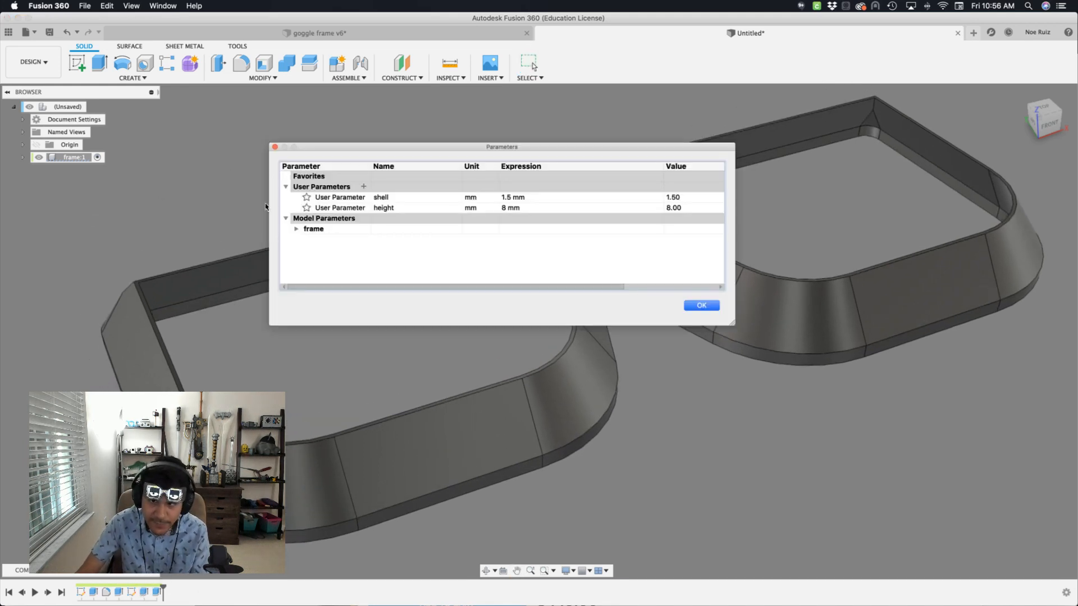
click(364, 187)
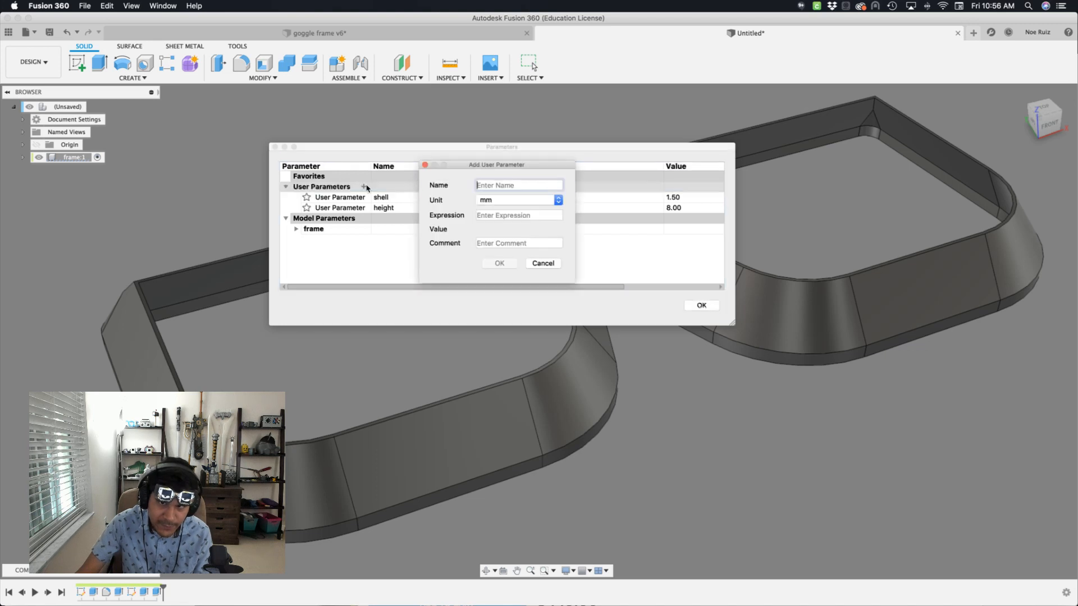
click(501, 201)
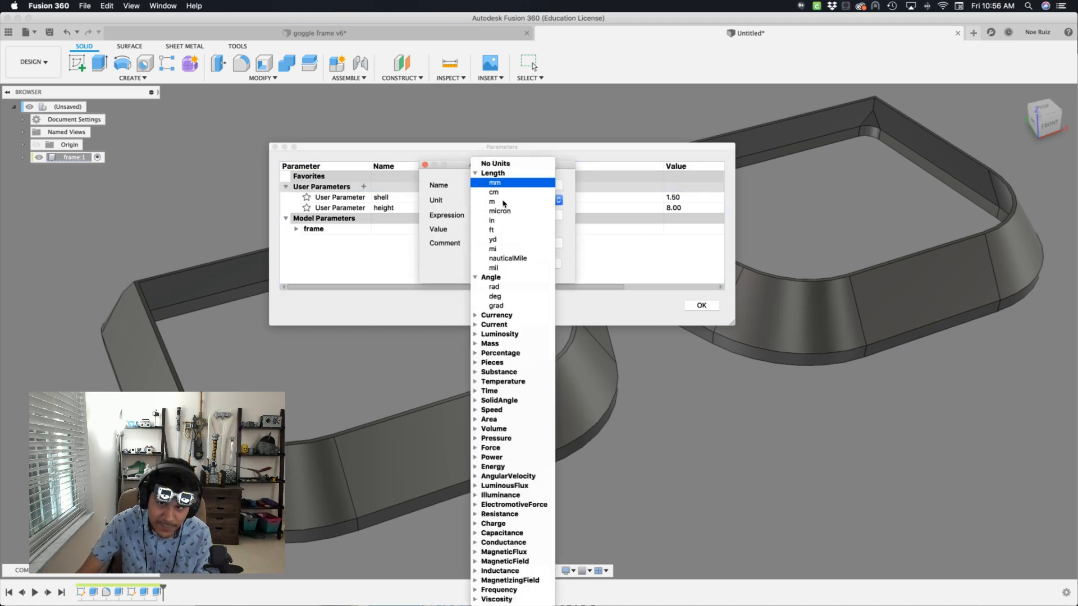
click(500, 297)
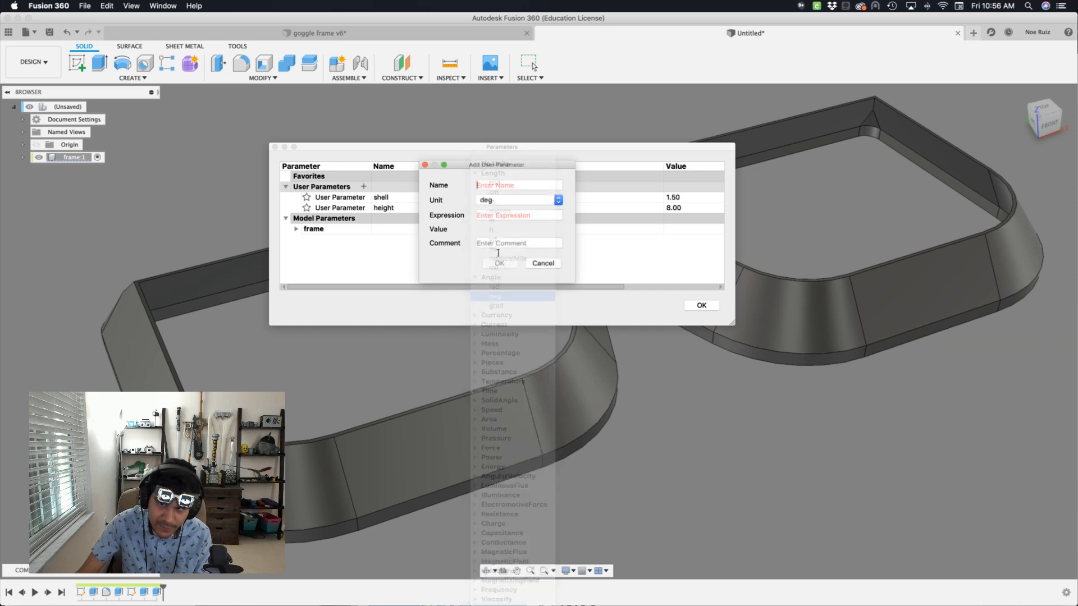
text(30)
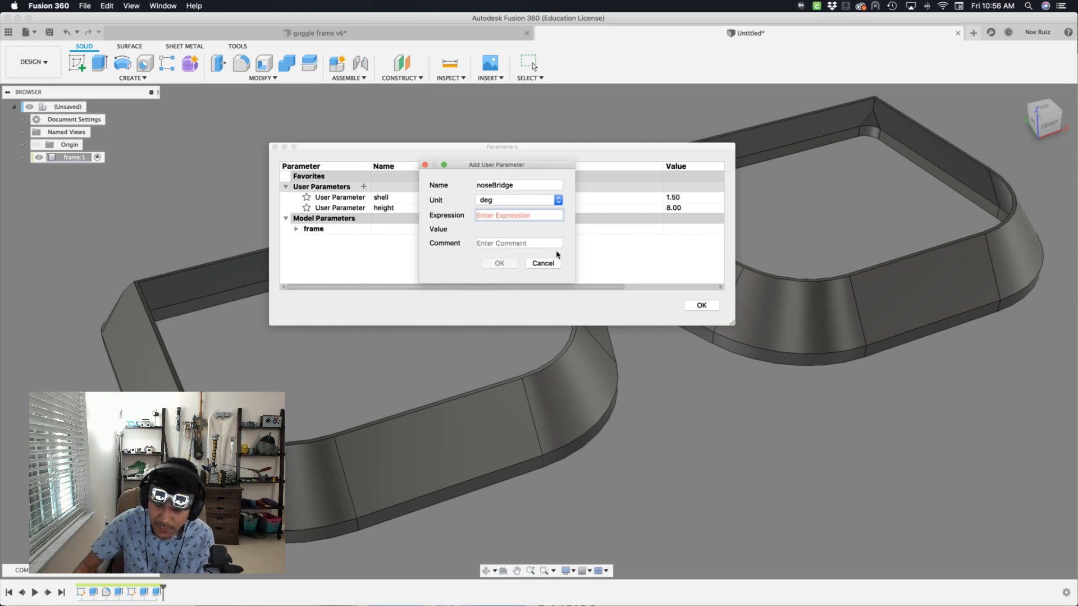
text(35)
key(Return)
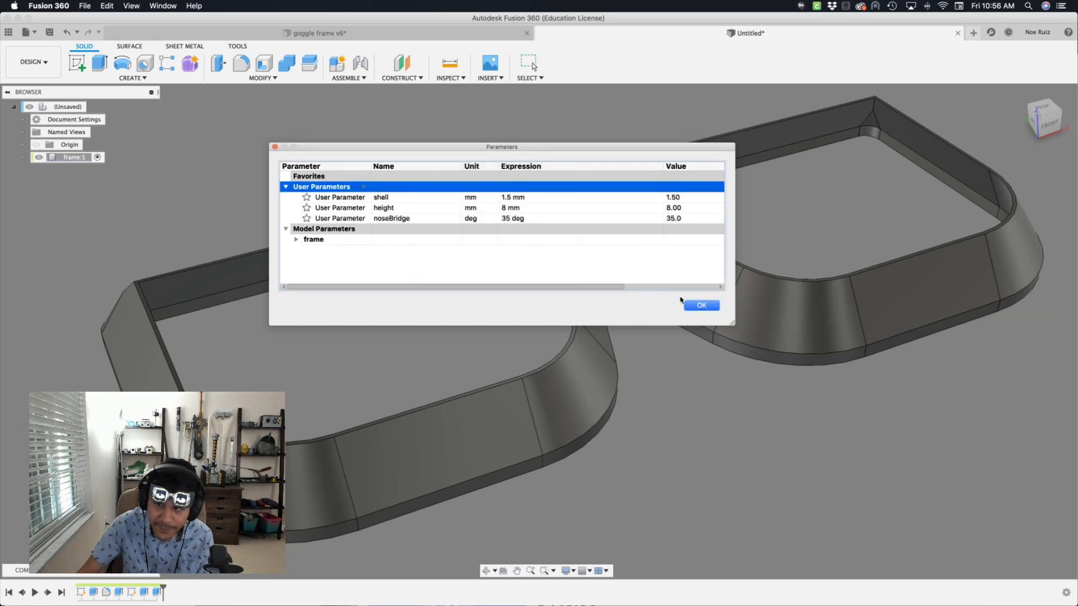
click(701, 306)
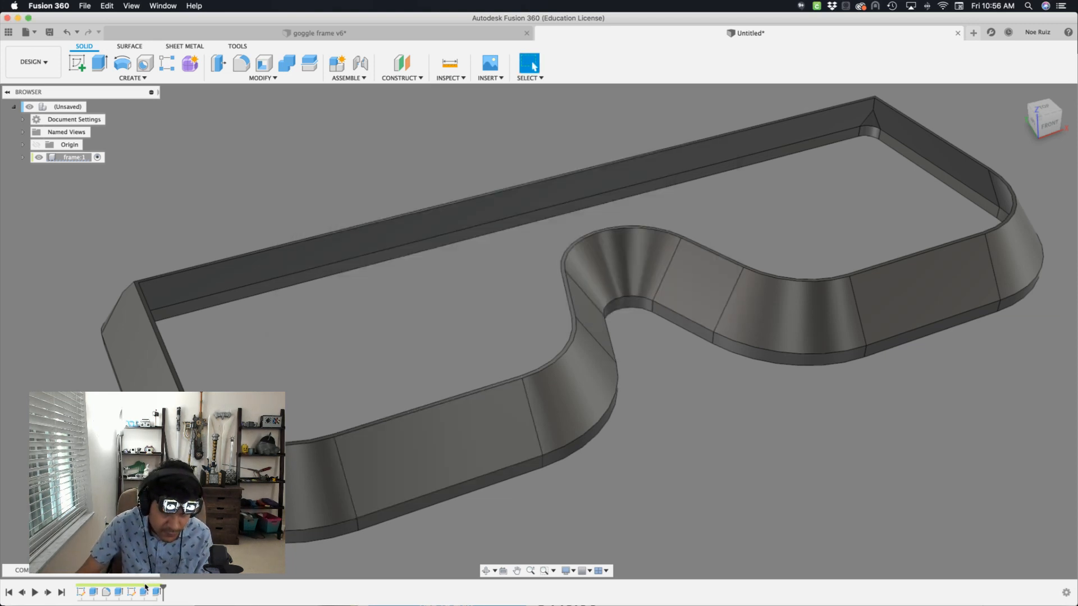
- Edit the outer tapered extrusion and set its taper angle to -noseBridge
double_click(144, 591)
key(Escape)
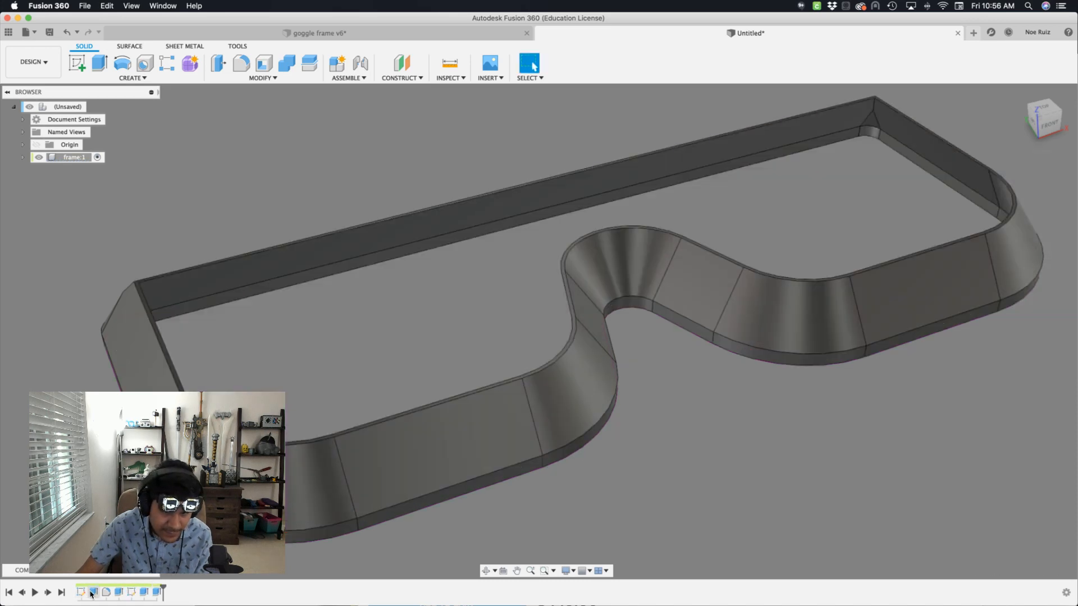
double_click(106, 593)
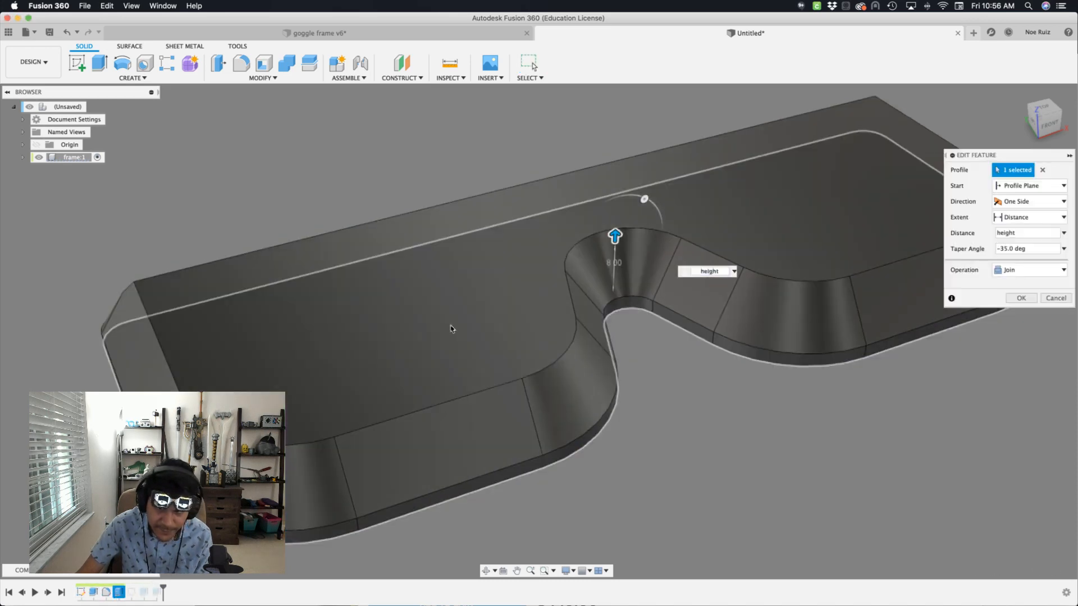
drag(1027, 250, 980, 254)
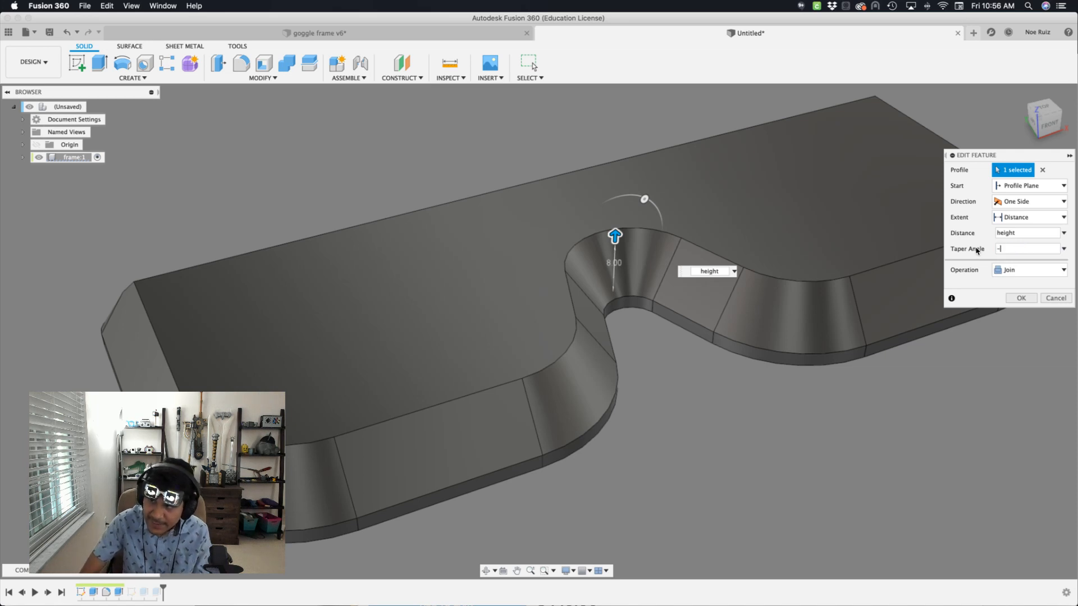
text(-noseBridge)
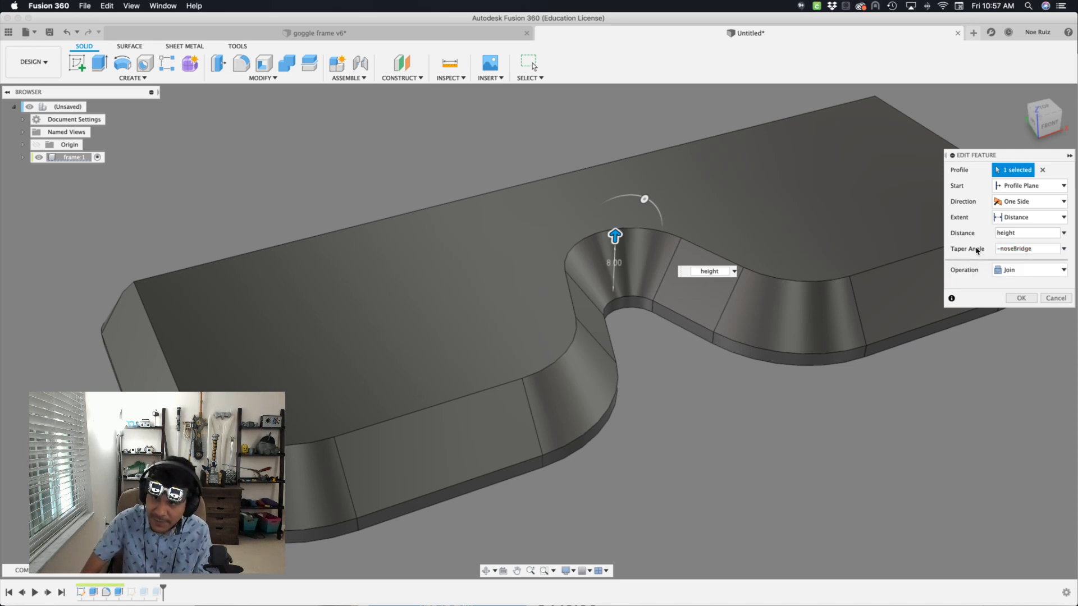
key(Return)
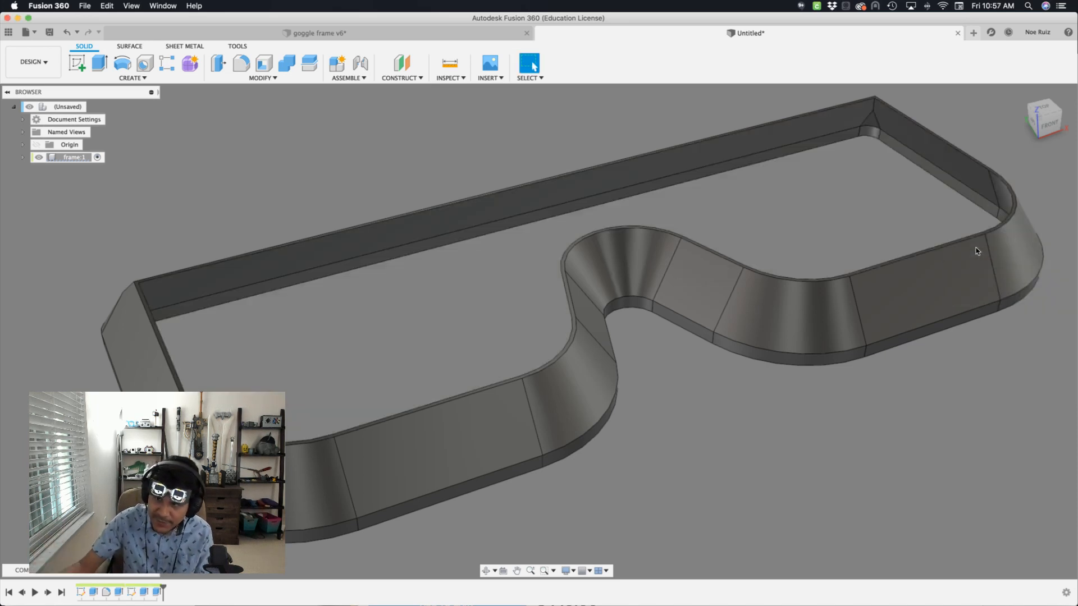
- Edit the inner tapered cut of the goggle frame so its taper angle uses the expression -noseBridge
double_click(145, 592)
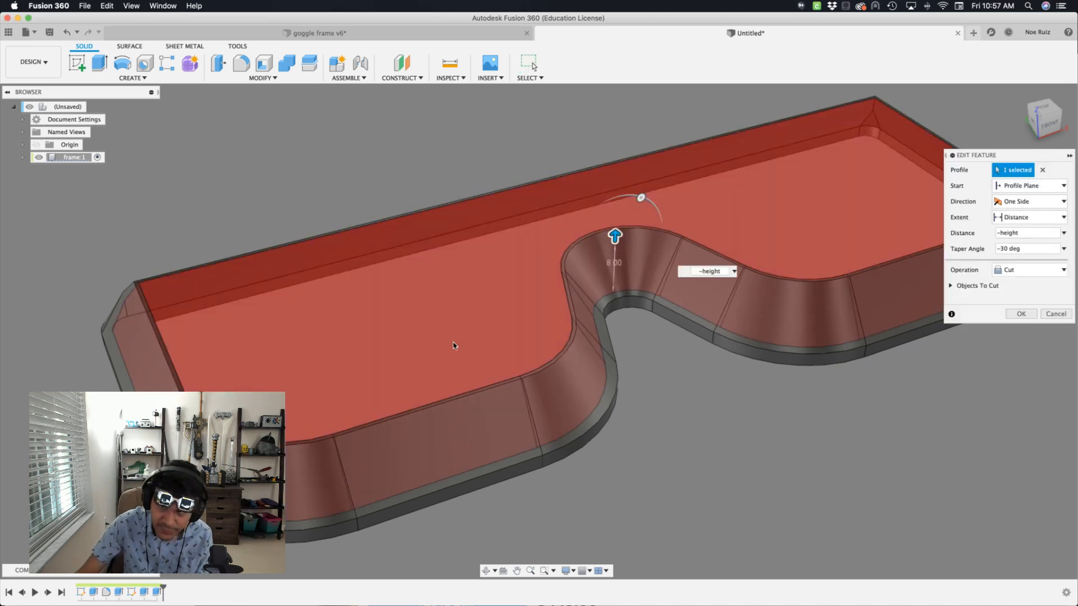
click(1011, 249)
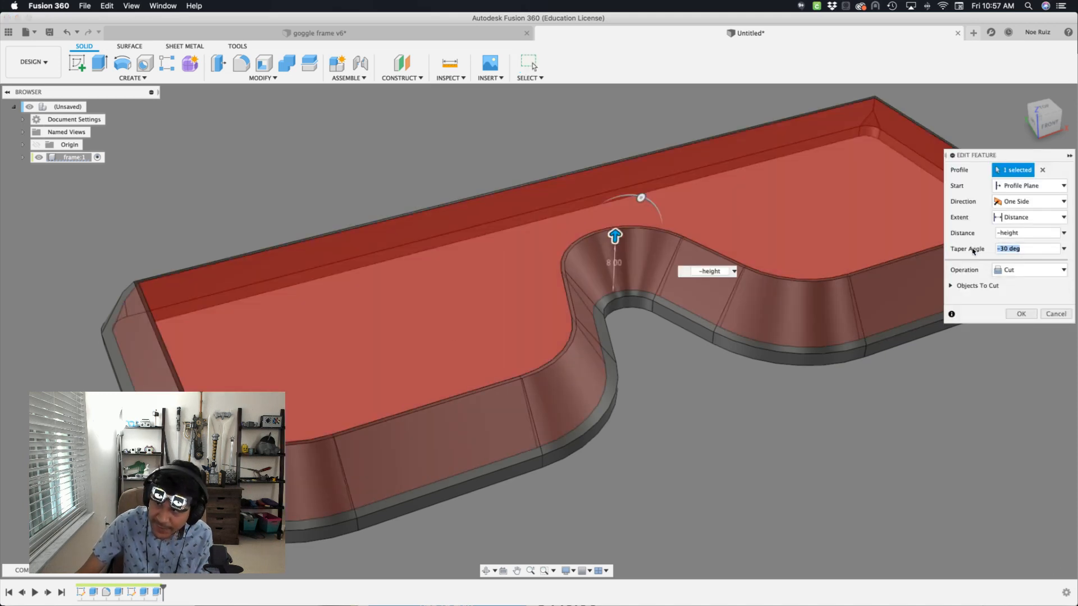
text(-)
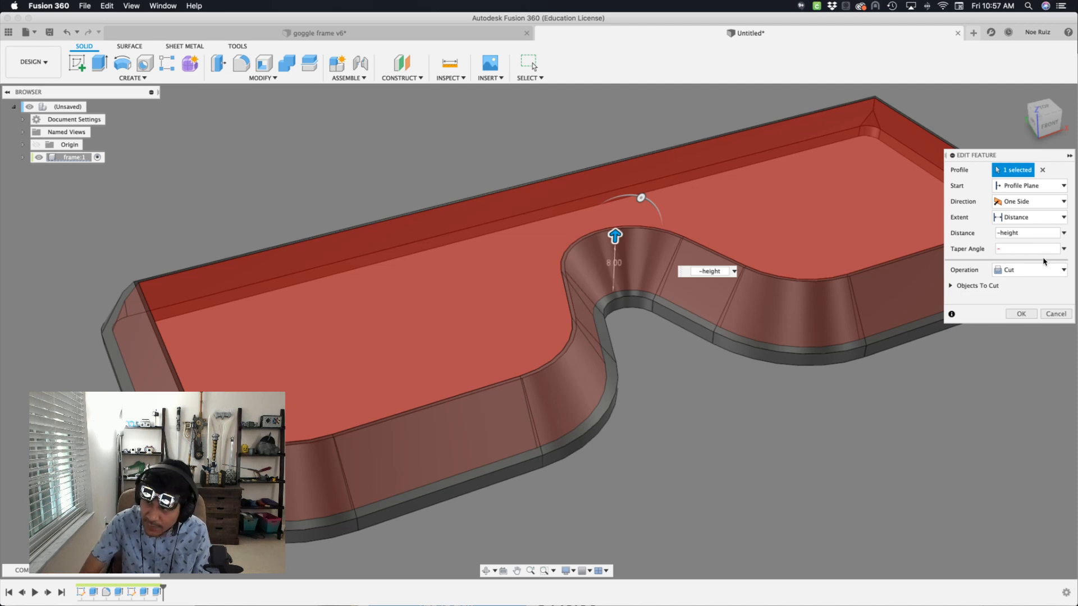
text(noseBridge)
key(Return)
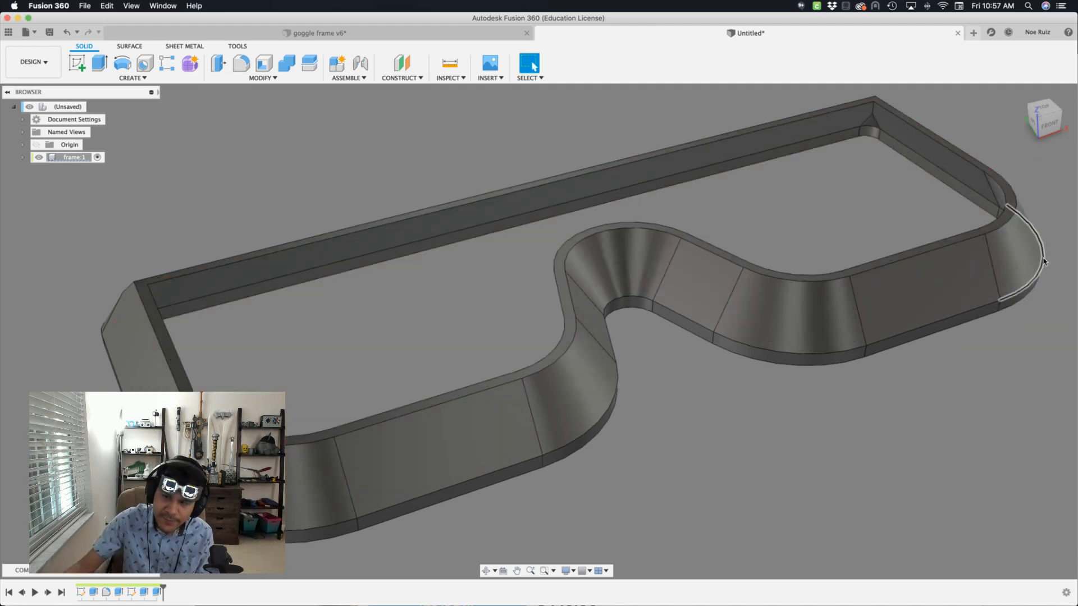
- Measure the distance between the inner and outer arc edges on the upper rim of the nose bridge
scroll(516, 243, up, 5)
click(490, 247)
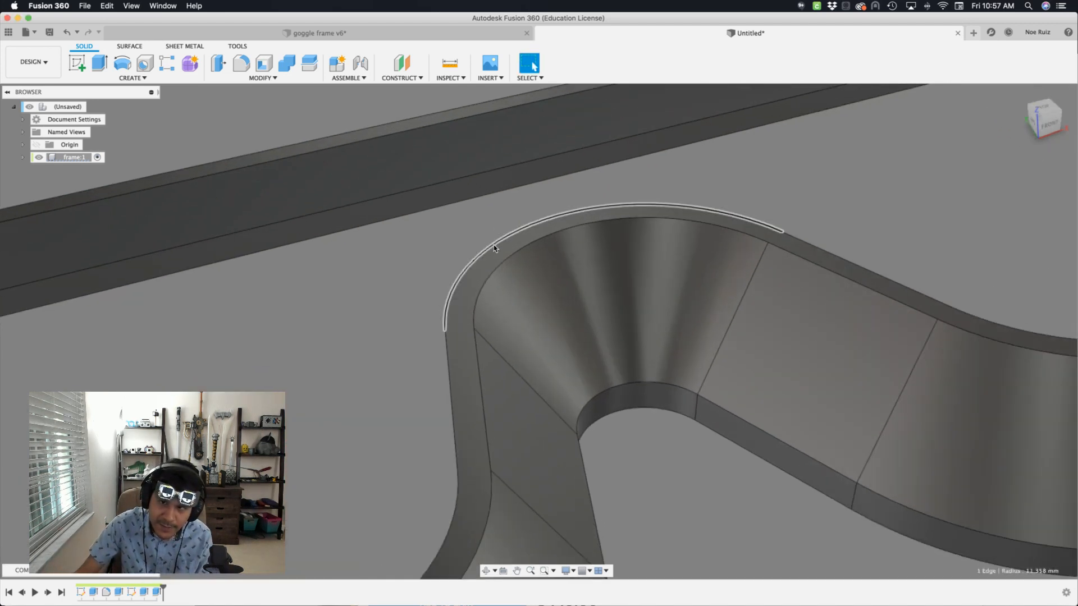
shift+click(508, 257)
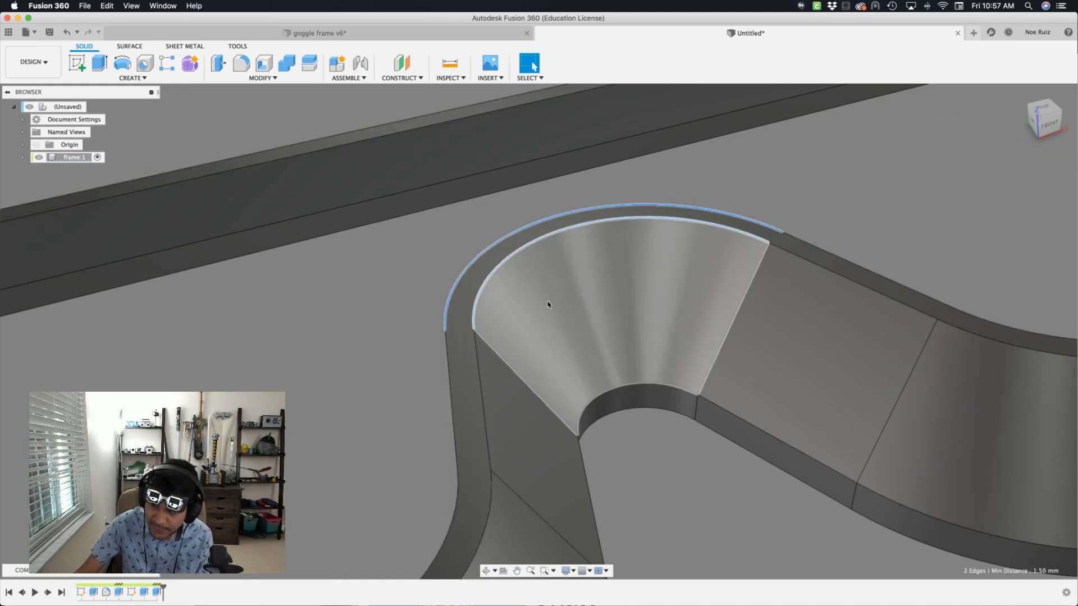
- Measure the wall thickness between the inner and outer arc edges beside the nose bridge on the frame's underside
scroll(884, 512, down, 5)
middle_drag(885, 511, 749, 309)
click(839, 452)
shift+middle_drag(839, 452, 819, 214)
scroll(819, 211, up, 3)
click(850, 233)
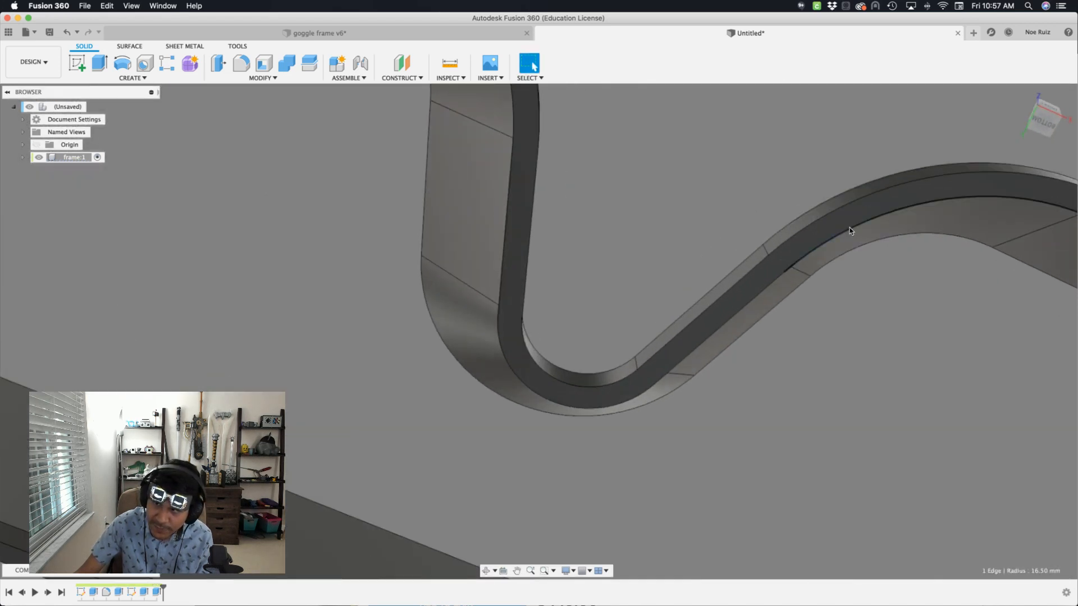
shift+click(848, 203)
scroll(786, 375, down, 3)
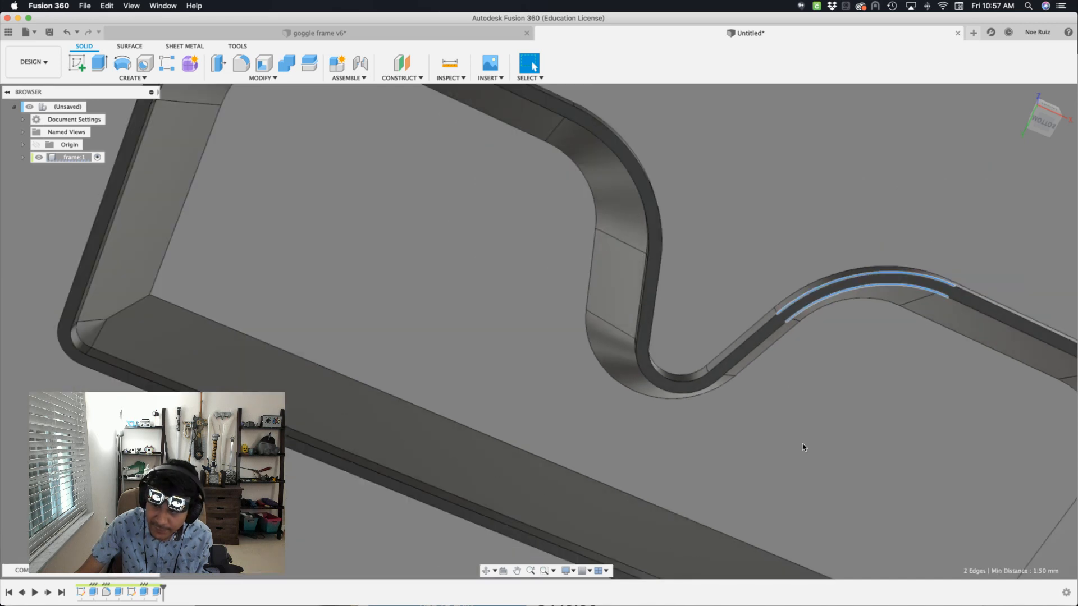
- Open the design parameters and test the shell user parameter at 3 mm and 4 mm
click(738, 203)
shift+middle_drag(738, 204, 810, 305)
key(u)
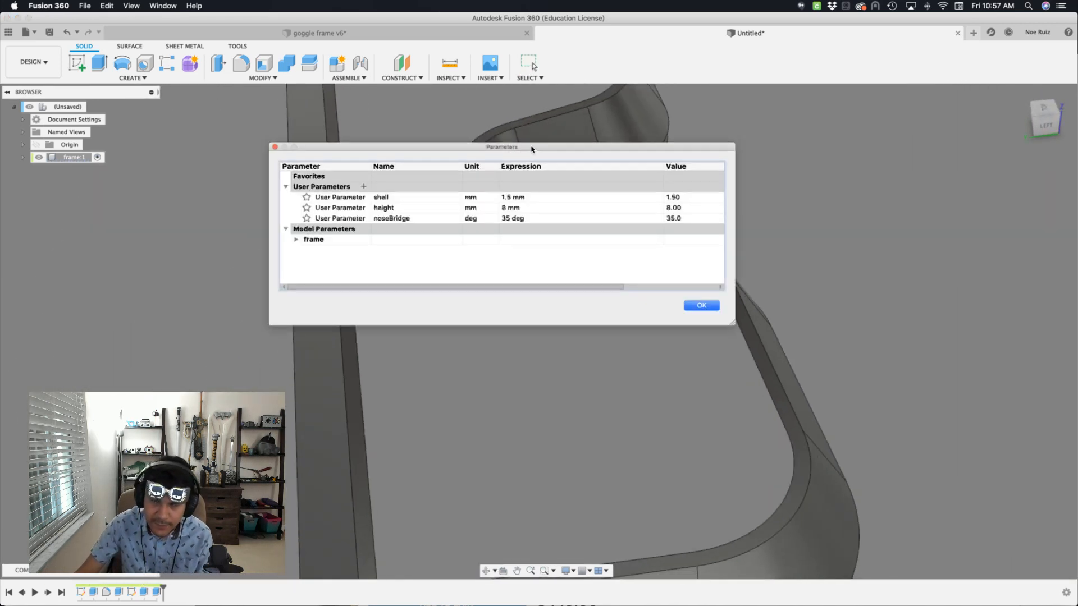
drag(532, 149, 886, 308)
double_click(869, 357)
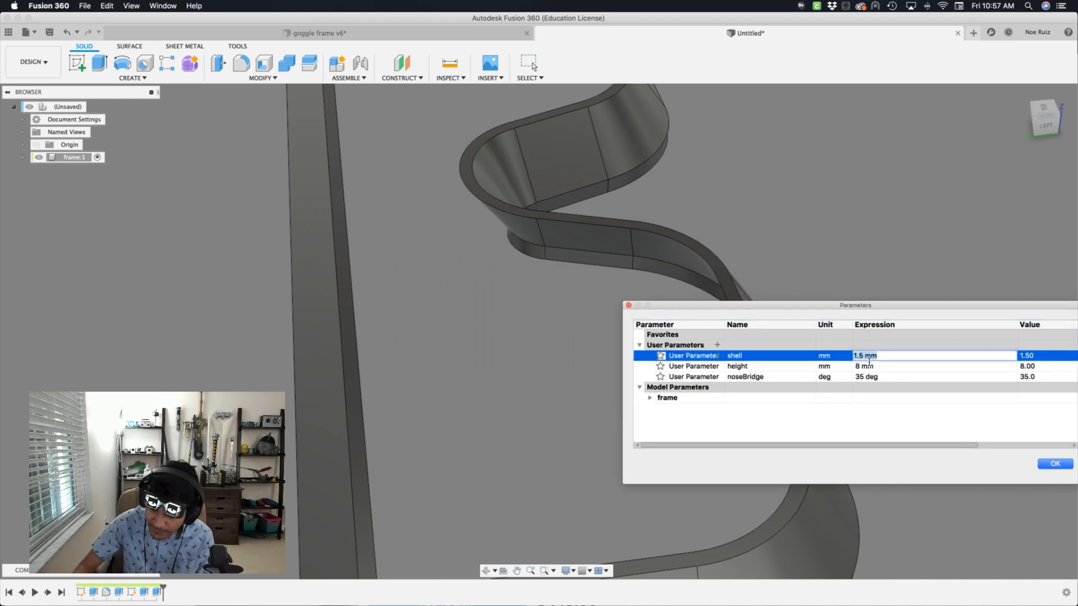
key(Return)
double_click(870, 358)
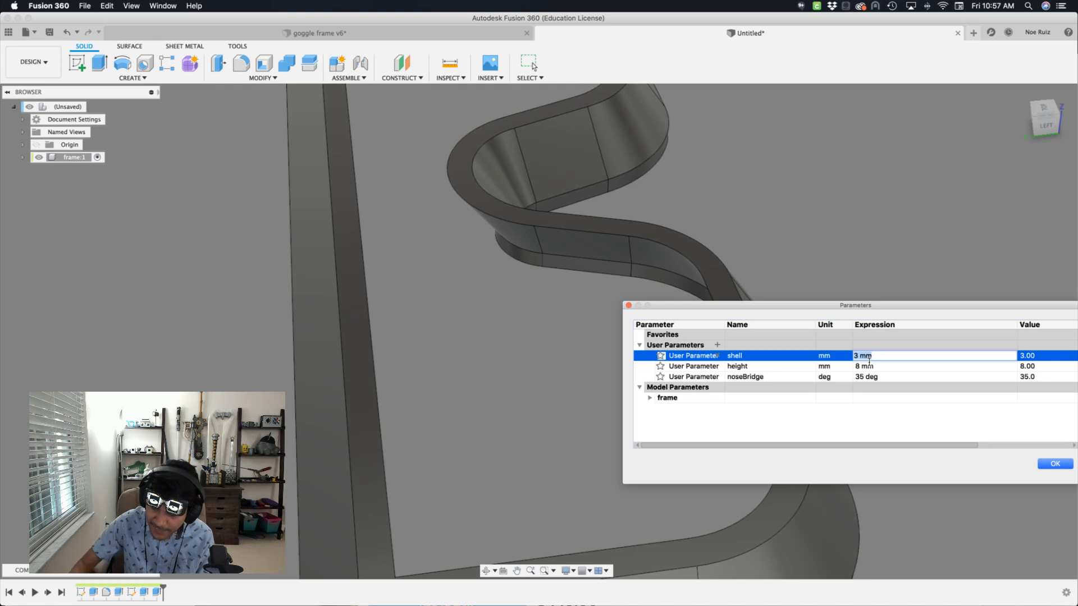
text(4)
key(Return)
- Restore the shell user parameter to 1.5 mm
double_click(869, 358)
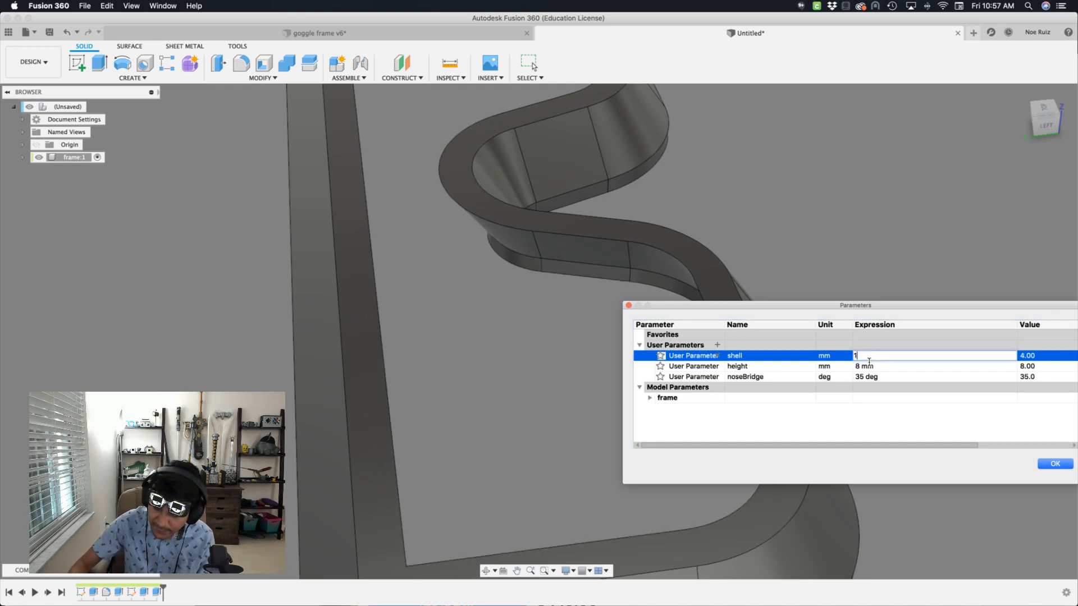
text(1.5)
key(Return)
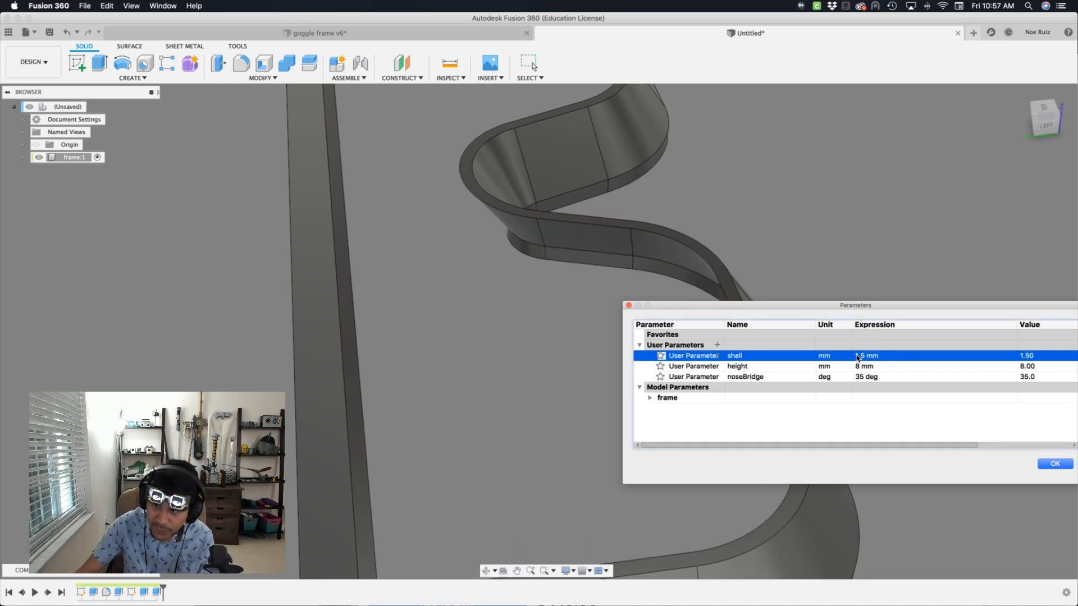
click(857, 358)
- Test the height user parameter at 10 mm and restore it to 8 mm
double_click(865, 366)
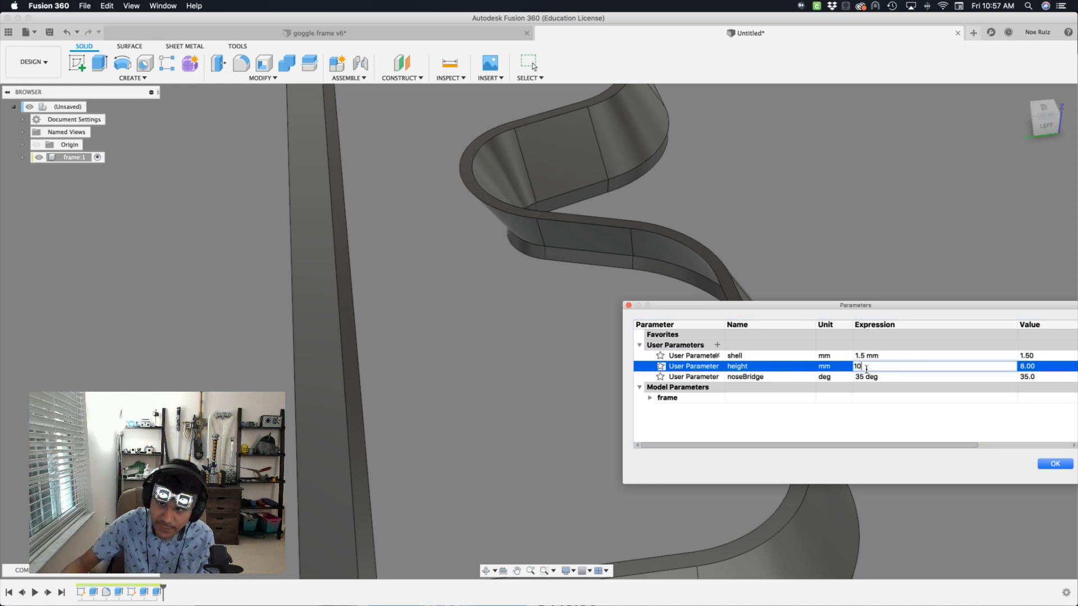
text(10)
key(Return)
double_click(866, 366)
text(8)
key(Return)
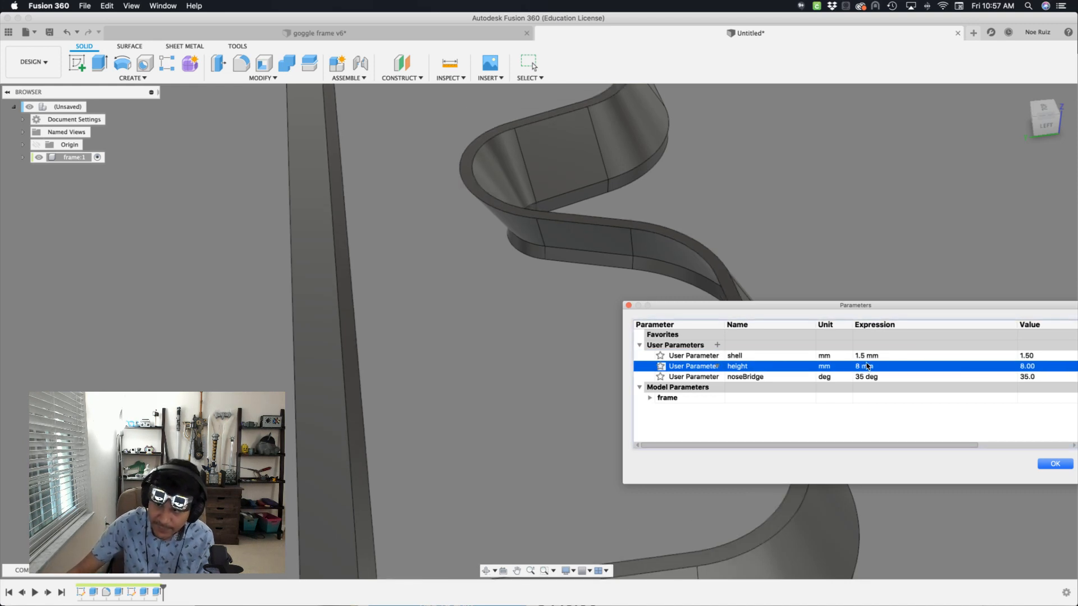
- Test the noseBridge user parameter at 45 deg, restore it to 35 deg and close the parameters
double_click(870, 377)
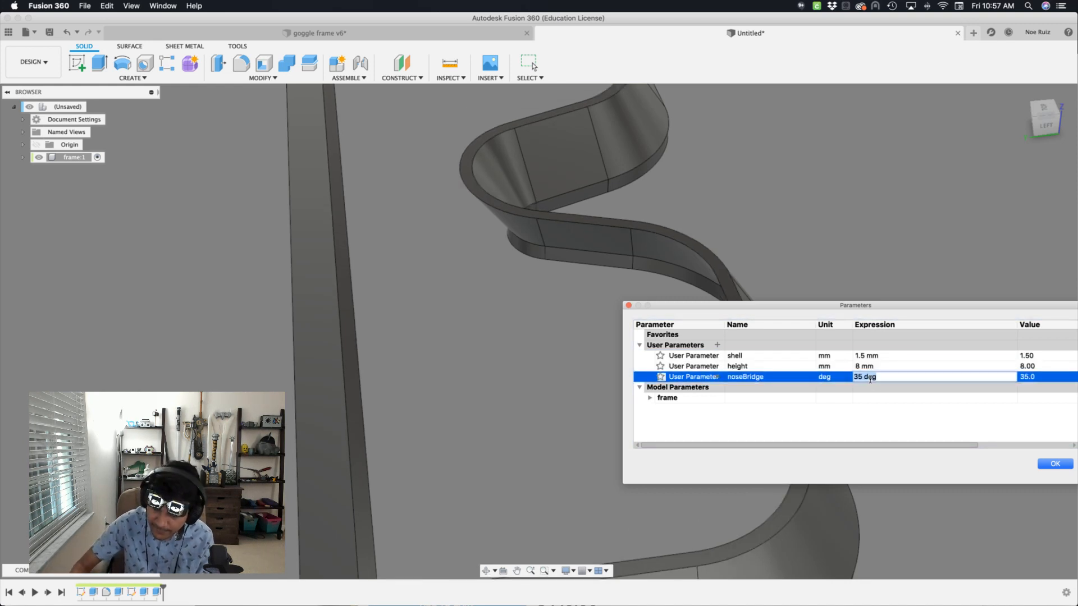
text(45)
key(Return)
double_click(870, 377)
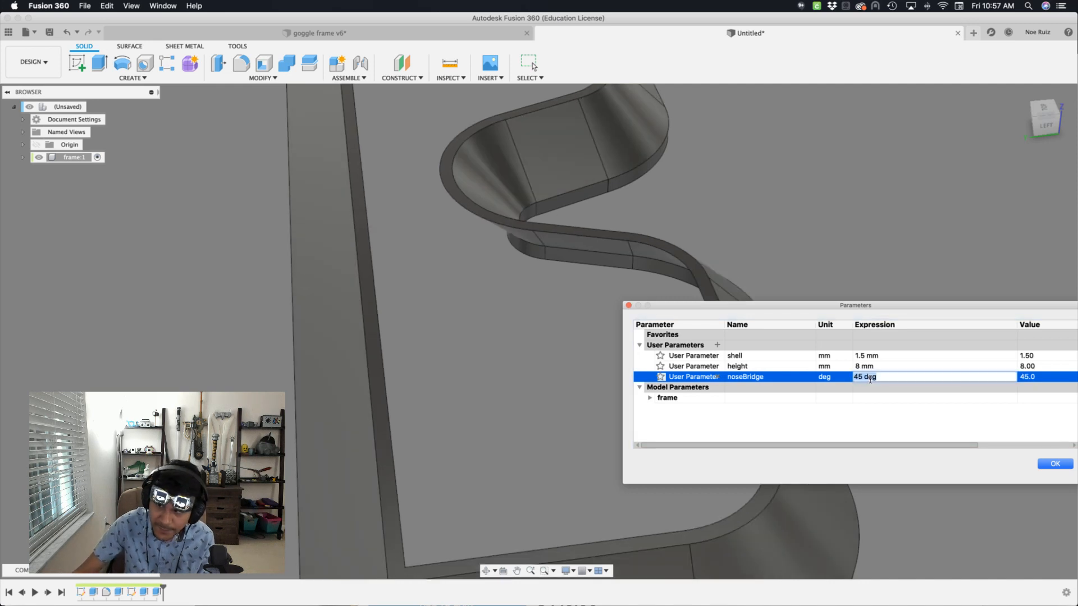
text(35)
key(Return)
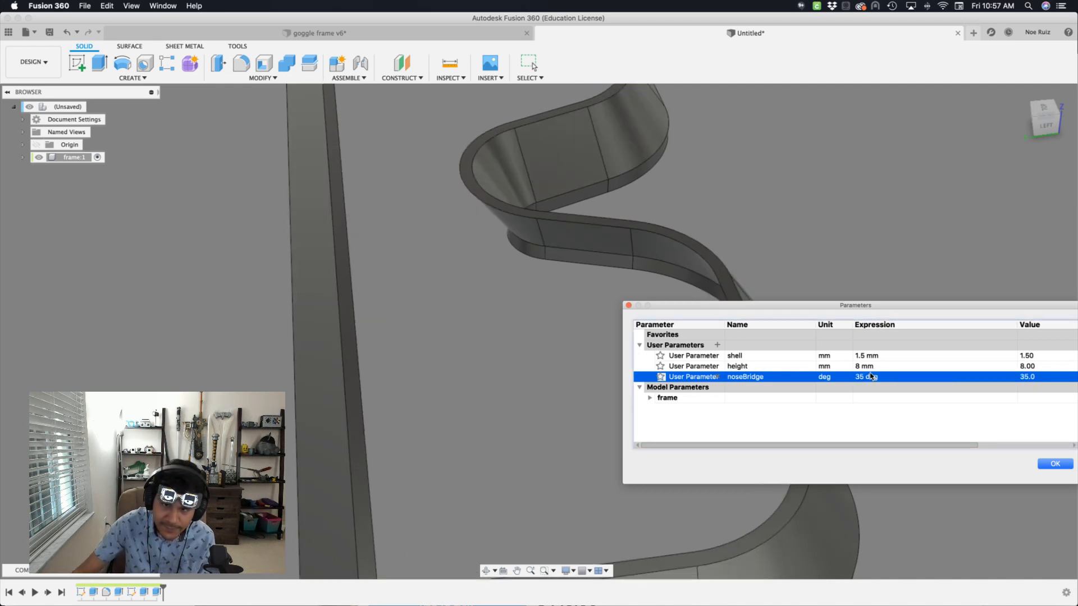
click(1054, 464)
- Examine the tapered walls and nose bridge of the goggle frame from the front, side and above
shift+middle_drag(914, 390, 766, 252)
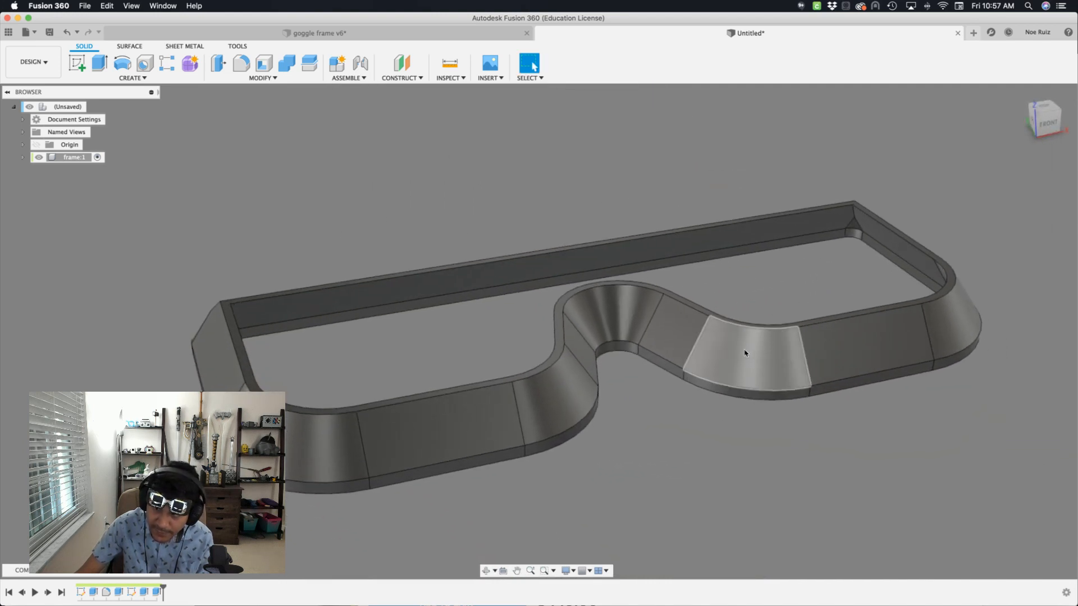
shift+middle_drag(1000, 433, 764, 278)
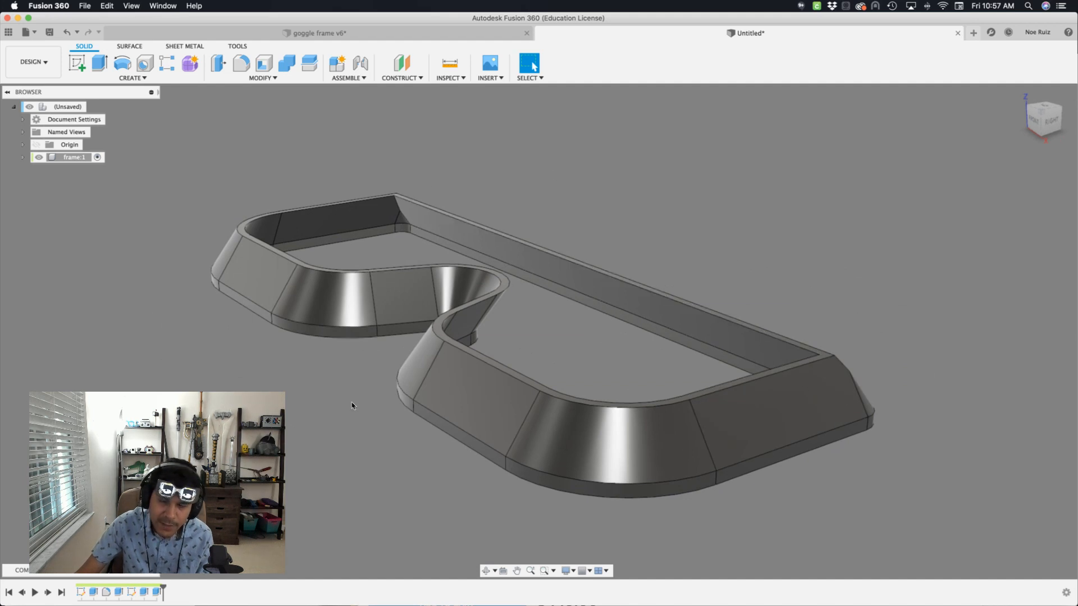
shift+middle_drag(352, 405, 455, 361)
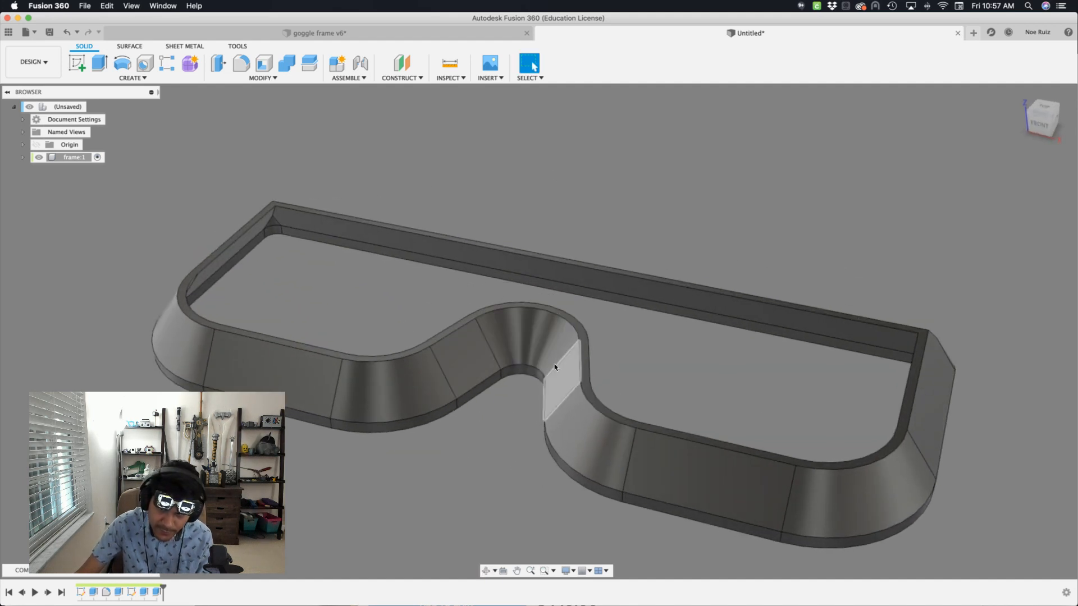
scroll(359, 264, down, 5)
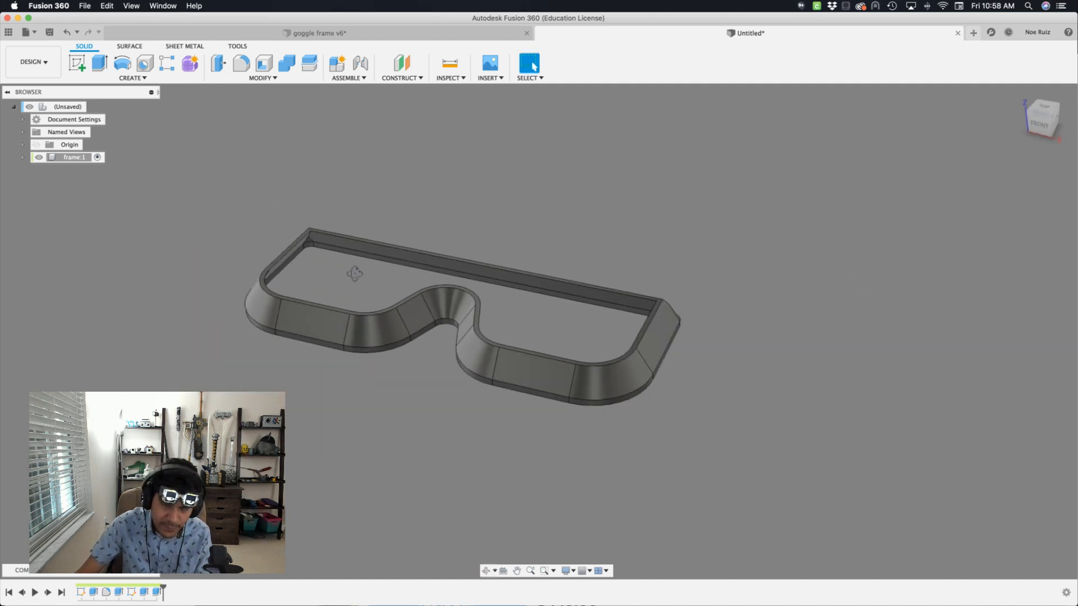
shift+middle_drag(355, 273, 380, 294)
scroll(385, 281, up, 5)
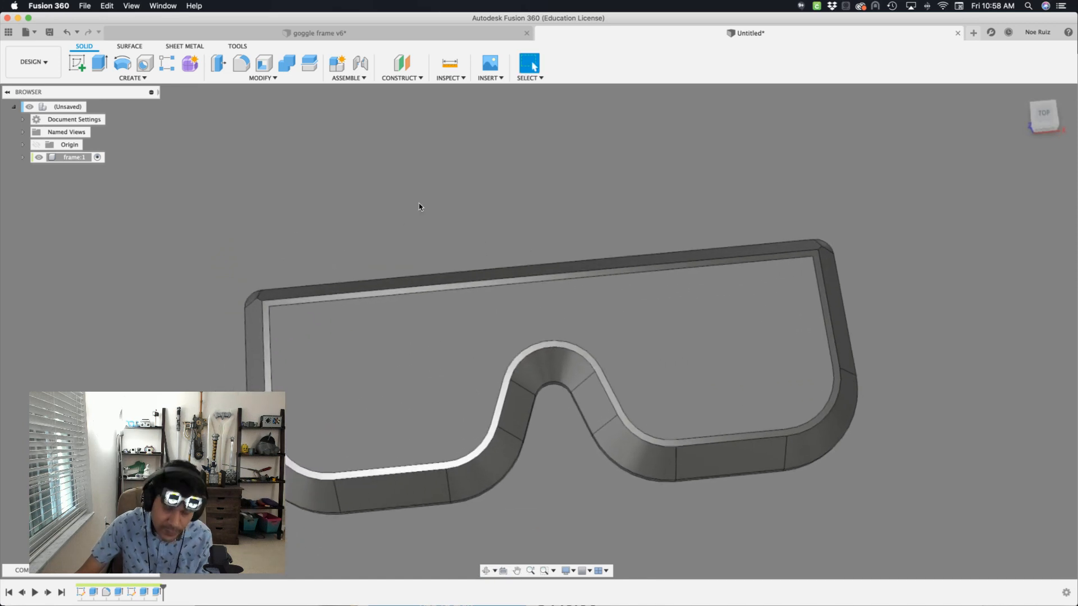
shift+middle_drag(419, 207, 439, 194)
scroll(483, 388, up, 2)
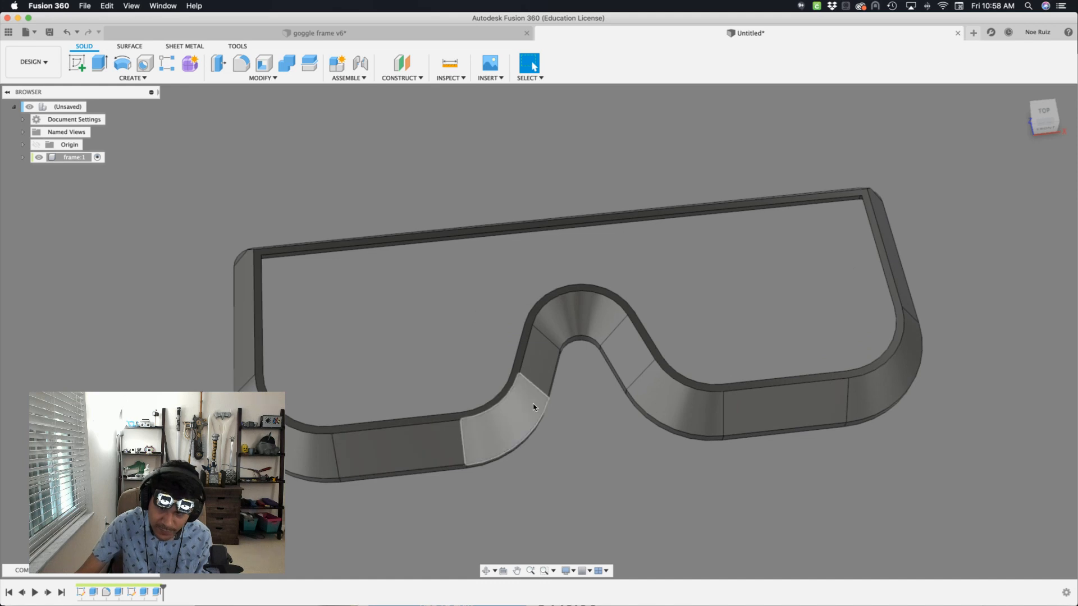
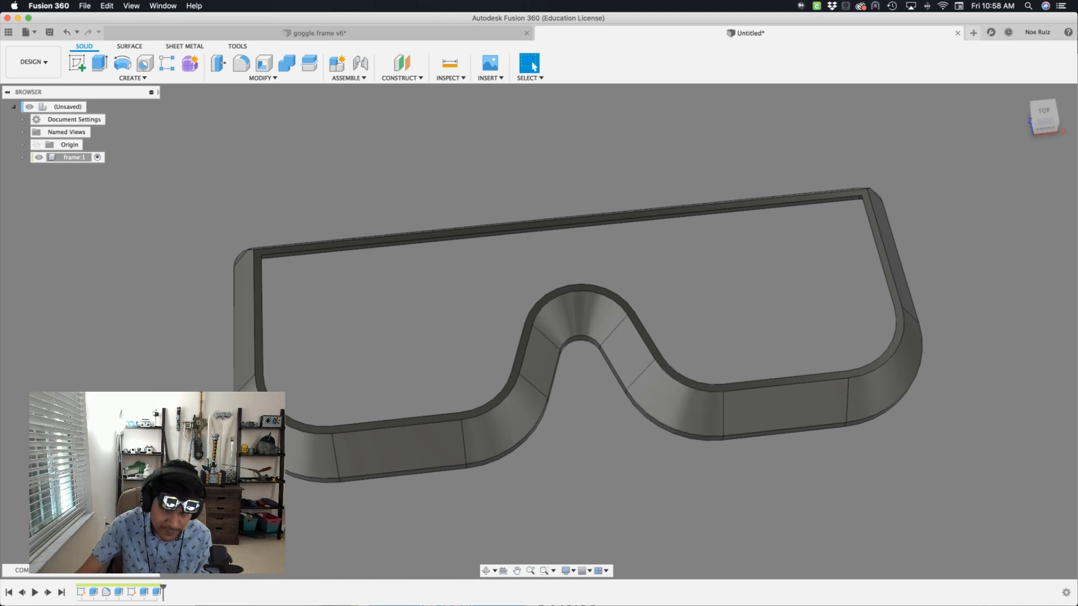
- Reopen the frame's offset outline sketch in a straight top view and hide the frame component's bodies
double_click(134, 593)
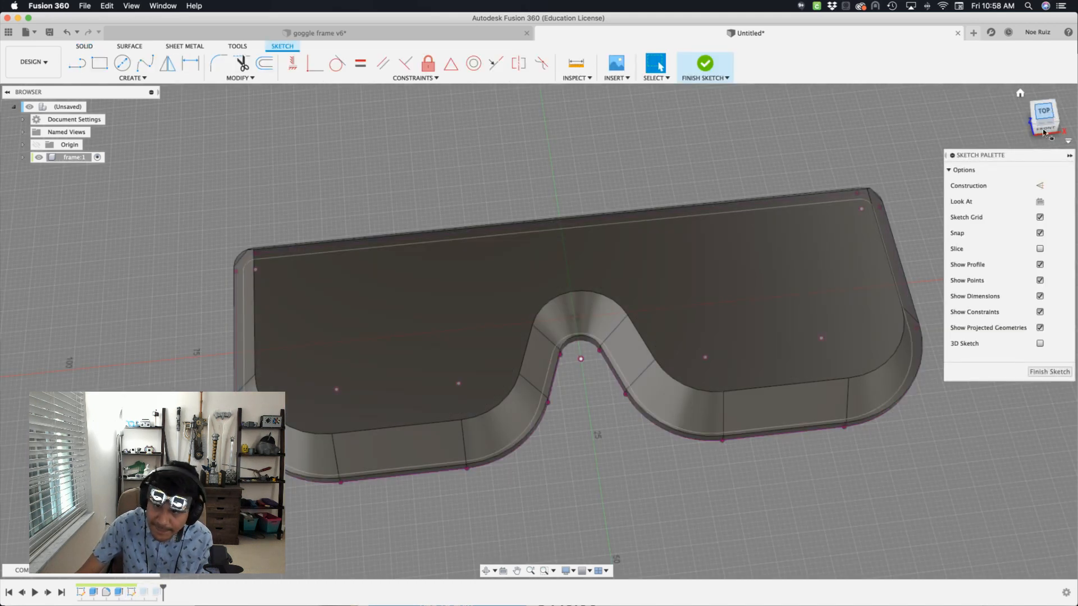
click(1043, 115)
scroll(553, 437, up, 4)
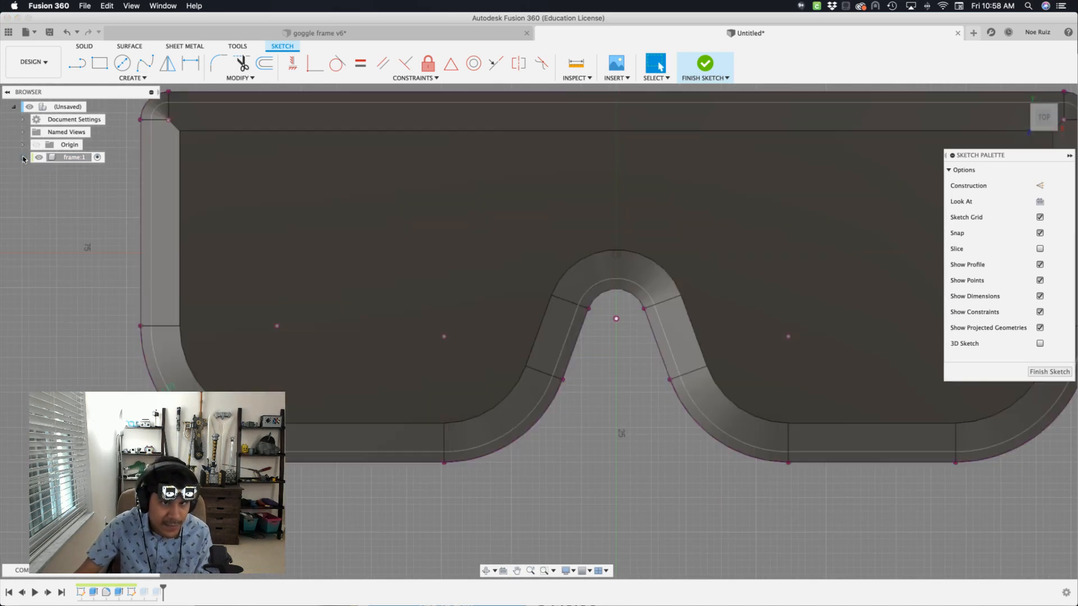
click(23, 157)
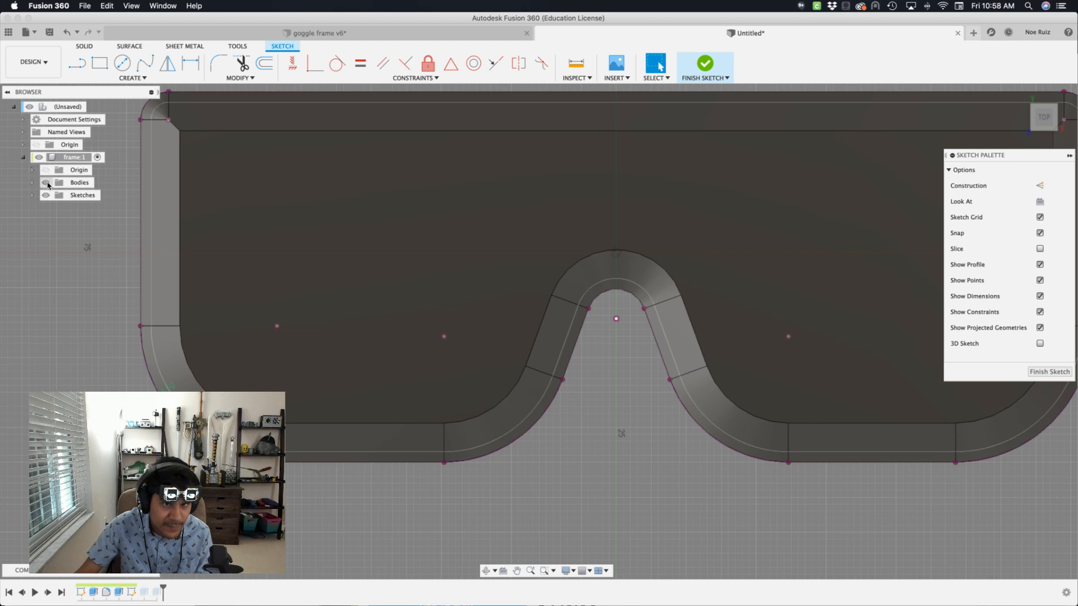
click(46, 183)
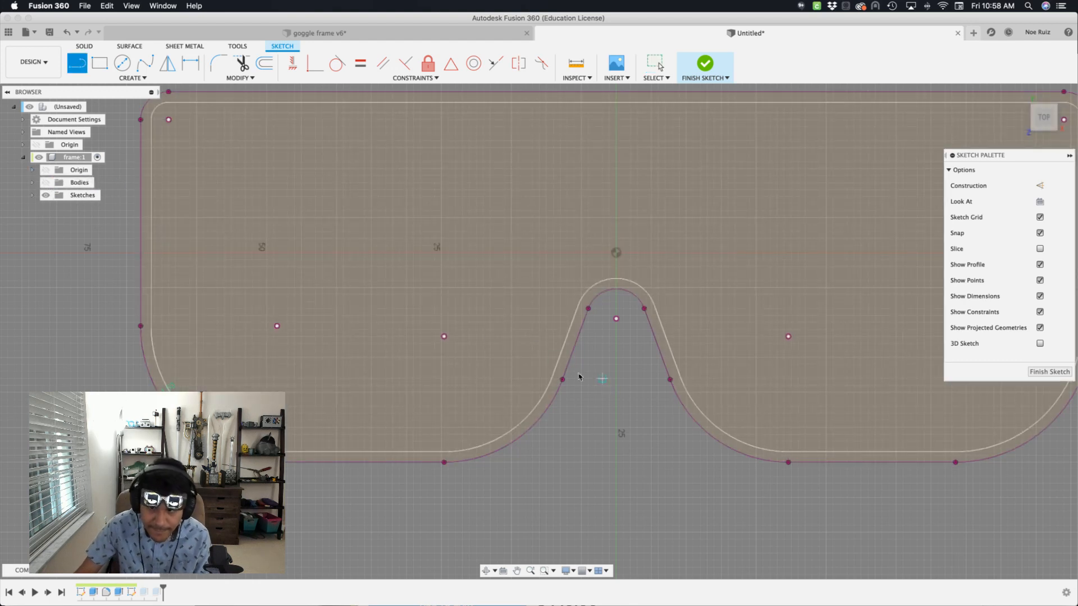
- Draw a line from the lower end of the nose bridge's left slanted edge to the centre point of the adjoining arc
scroll(561, 382, up, 2)
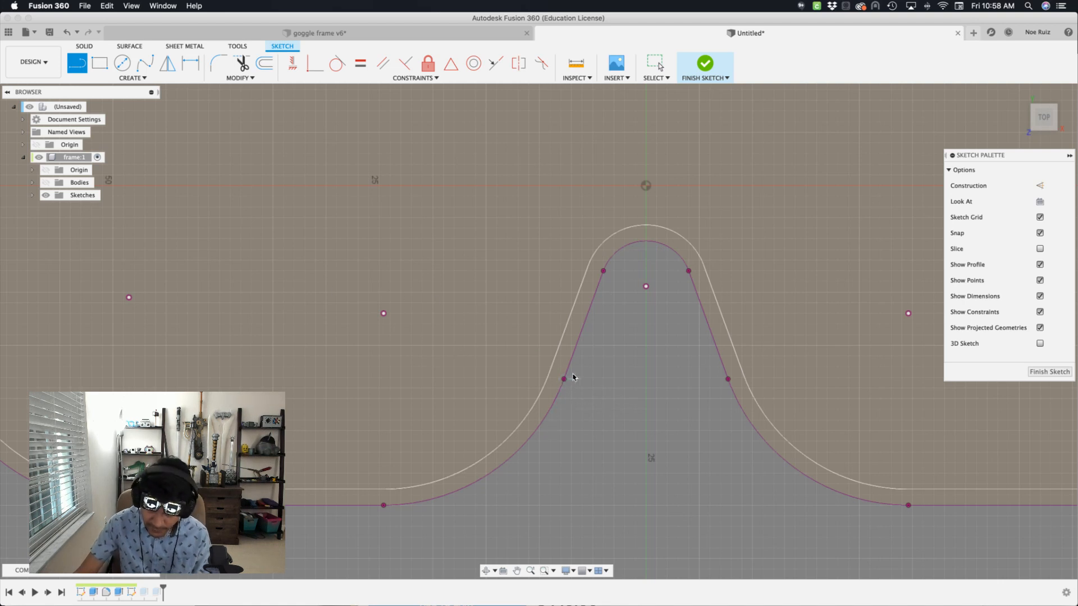
scroll(567, 380, up, 2)
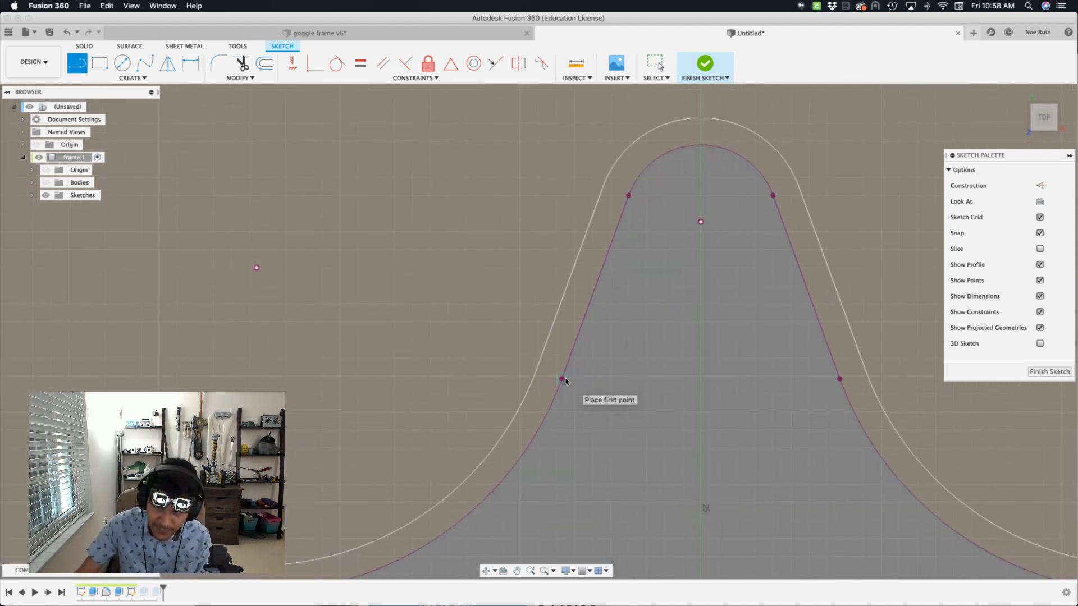
scroll(564, 376, down, 2)
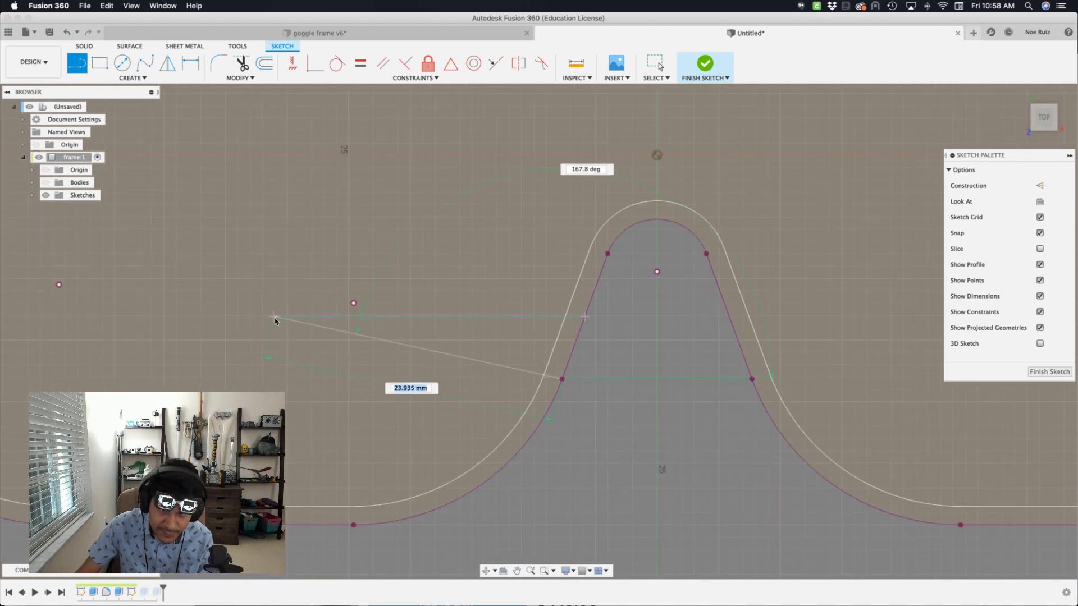
click(354, 303)
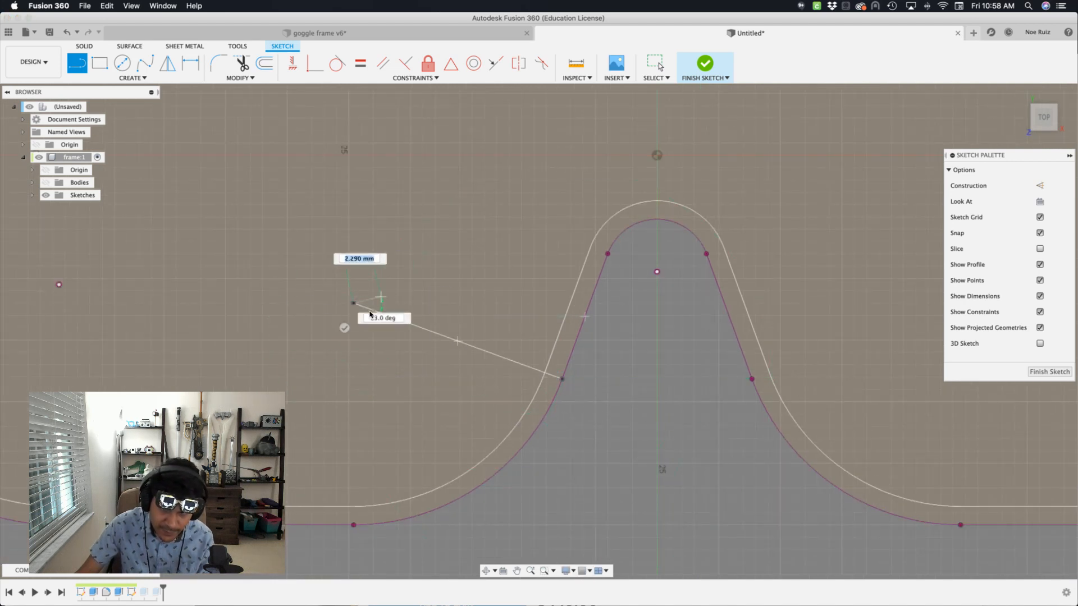
key(Escape)
- Draw a line from the lower end of the nose bridge's right slanted edge to the centre point of the adjoining arc
scroll(462, 337, down, 2)
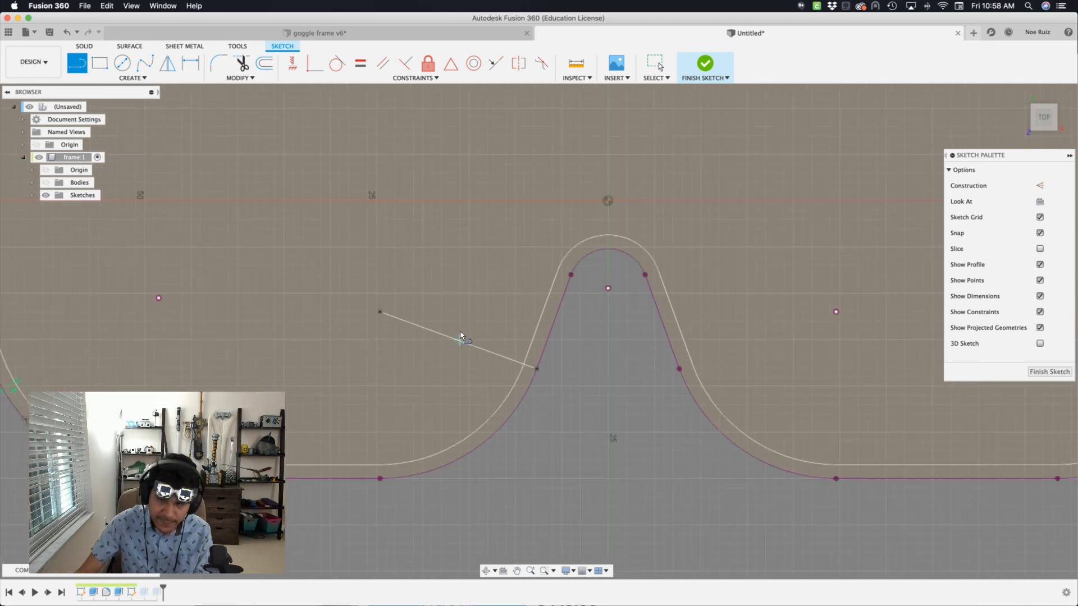
key(l)
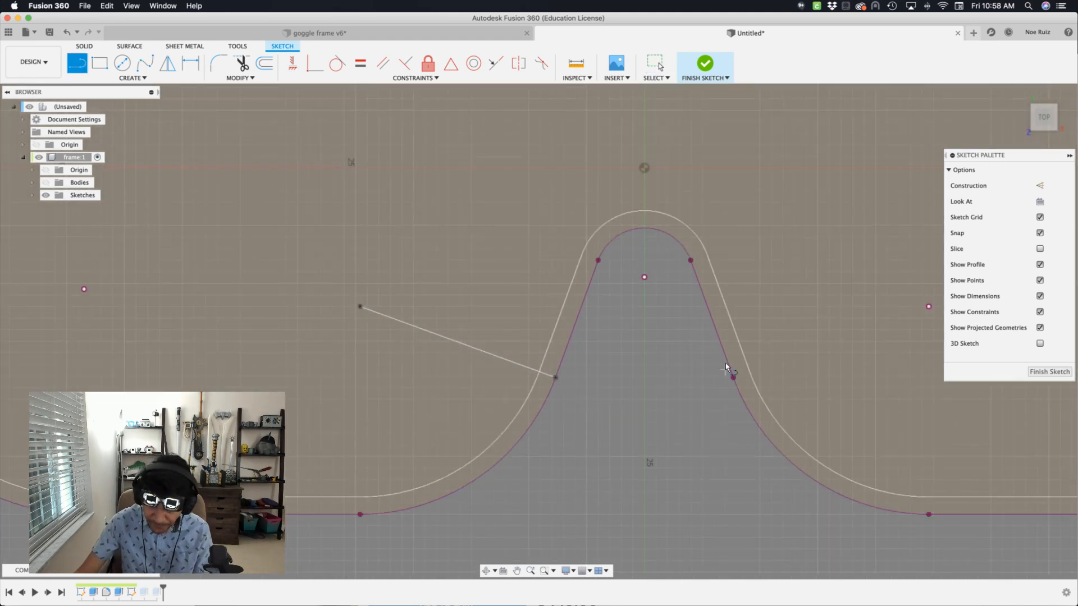
scroll(726, 368, right, 5)
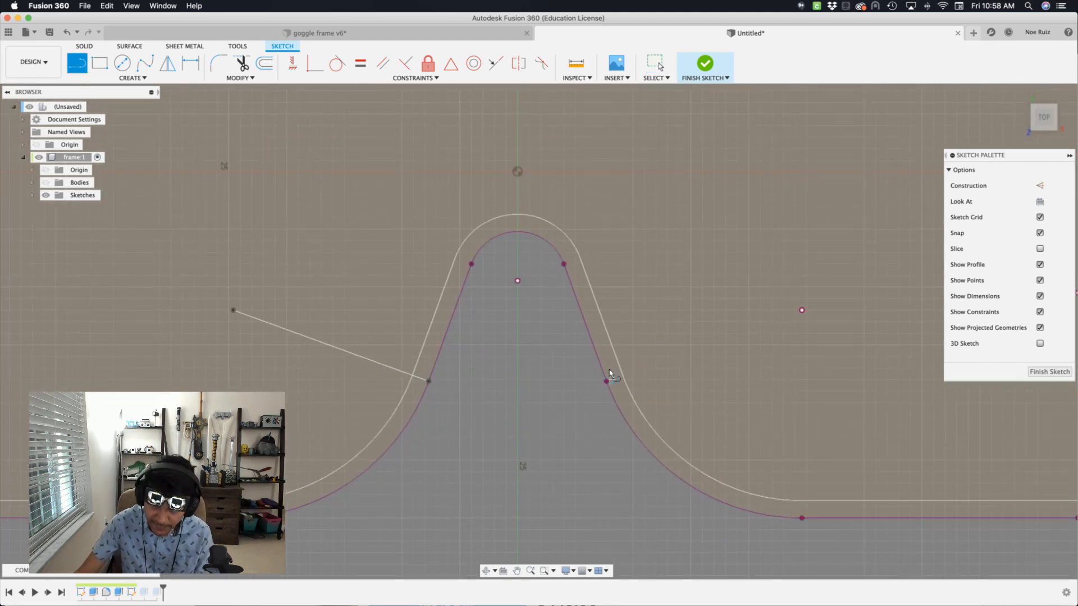
click(608, 380)
click(793, 313)
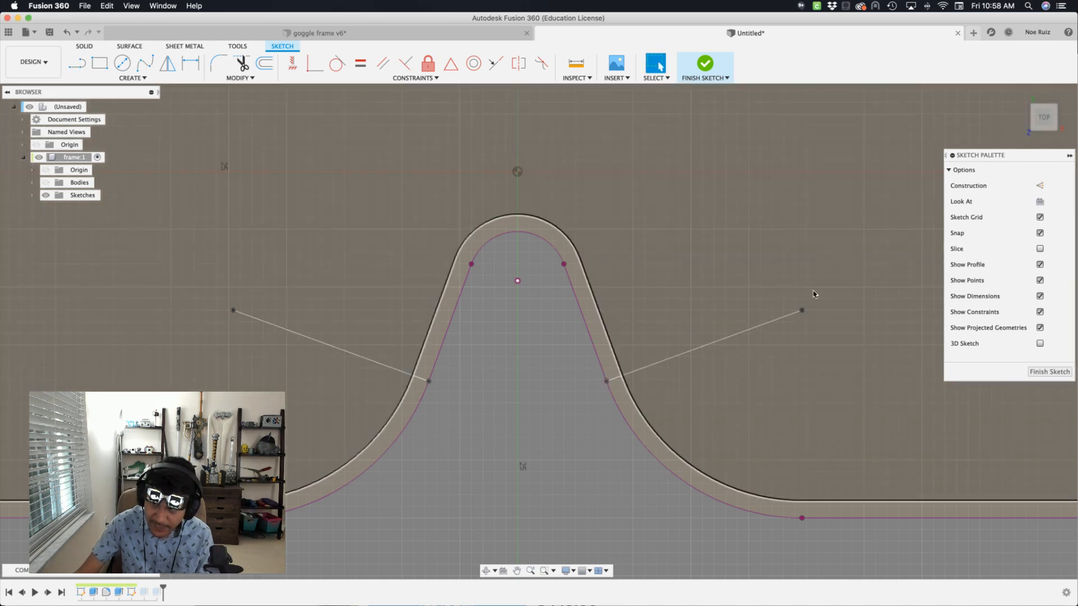
key(Escape)
- Examine the arc centre points around the frame outline and the profiles divided by the two slanted lines
scroll(803, 312, down, 3)
scroll(803, 312, up, 4)
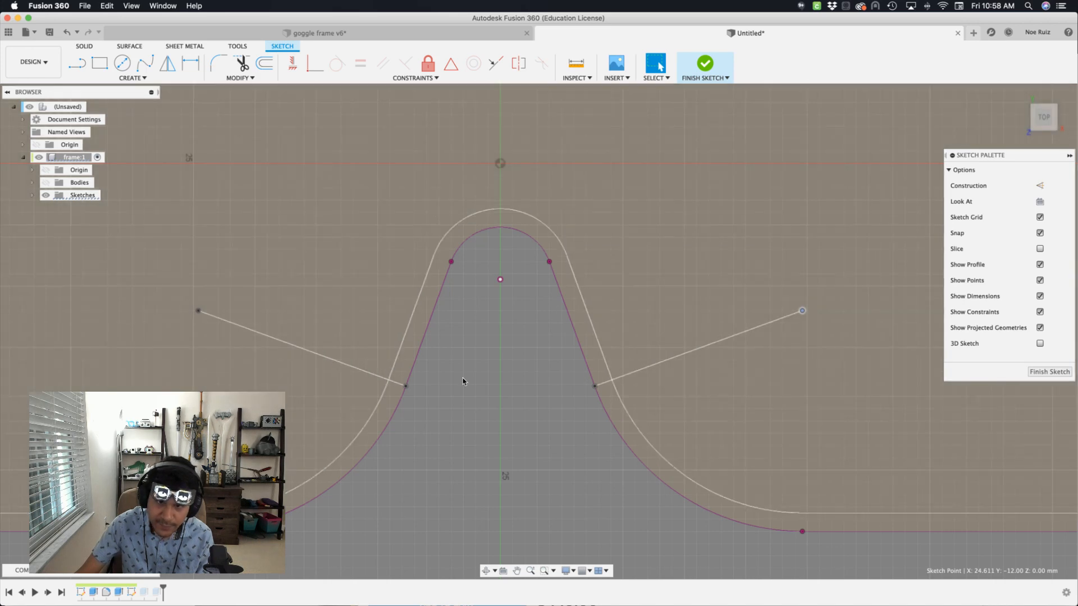
click(463, 382)
scroll(463, 382, down, 2)
middle_drag(463, 382, 652, 354)
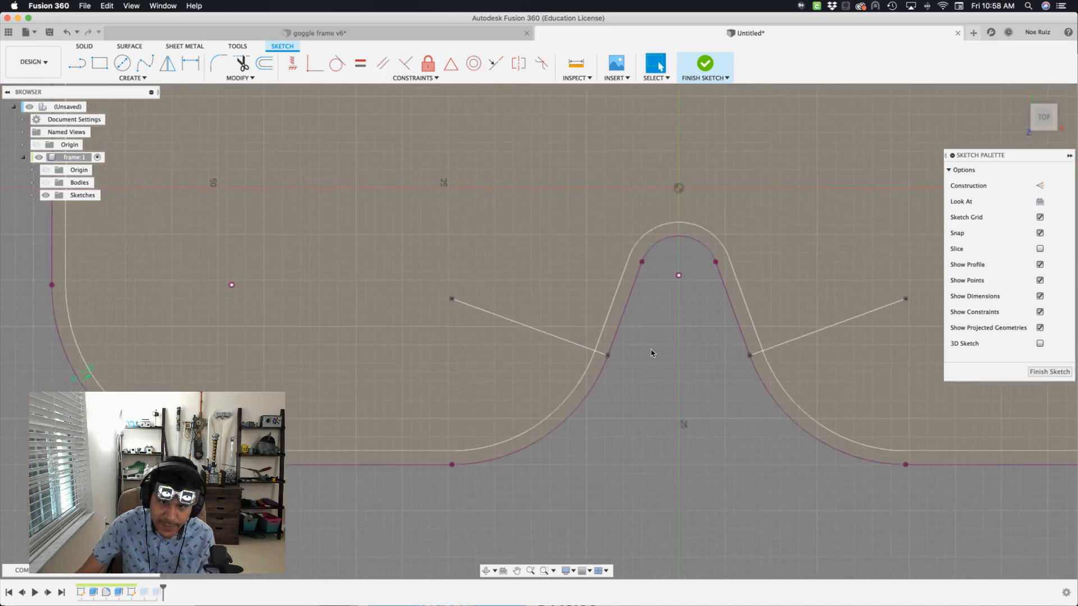
scroll(651, 354, down, 1)
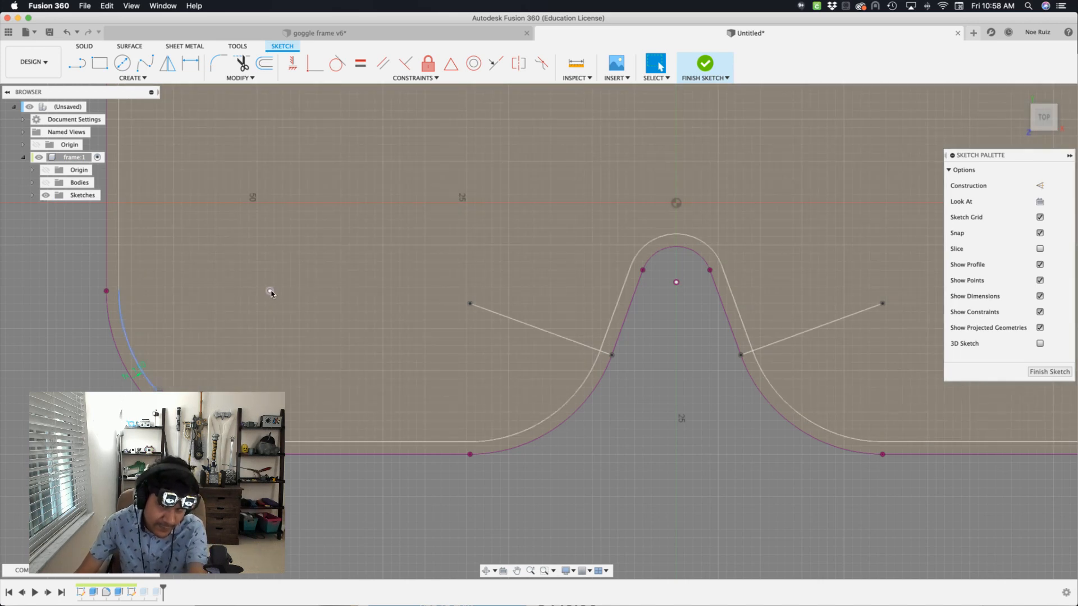
scroll(271, 291, down, 3)
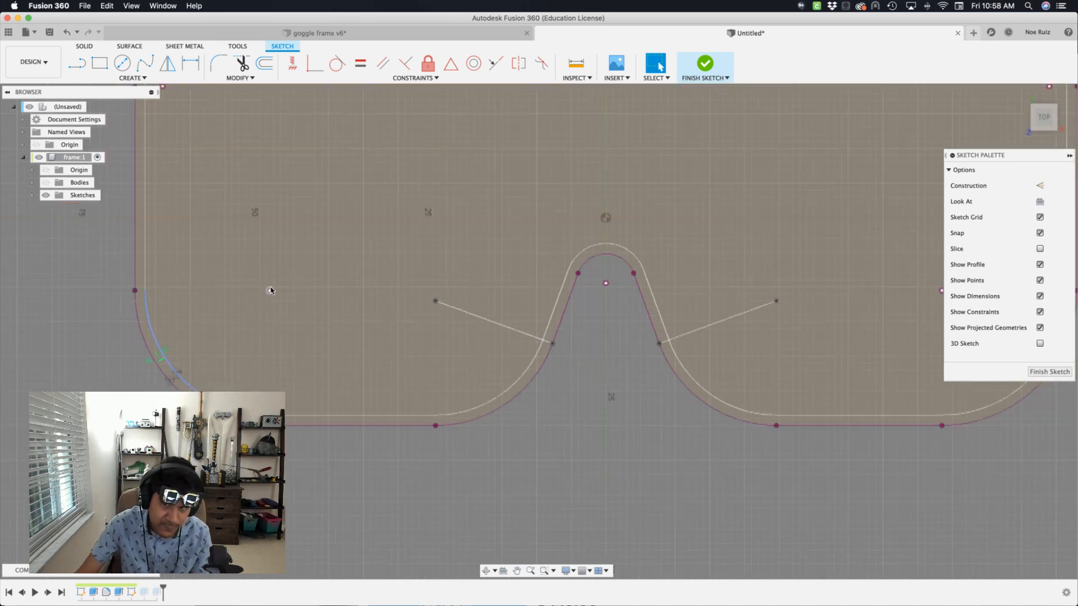
scroll(200, 194, up, 3)
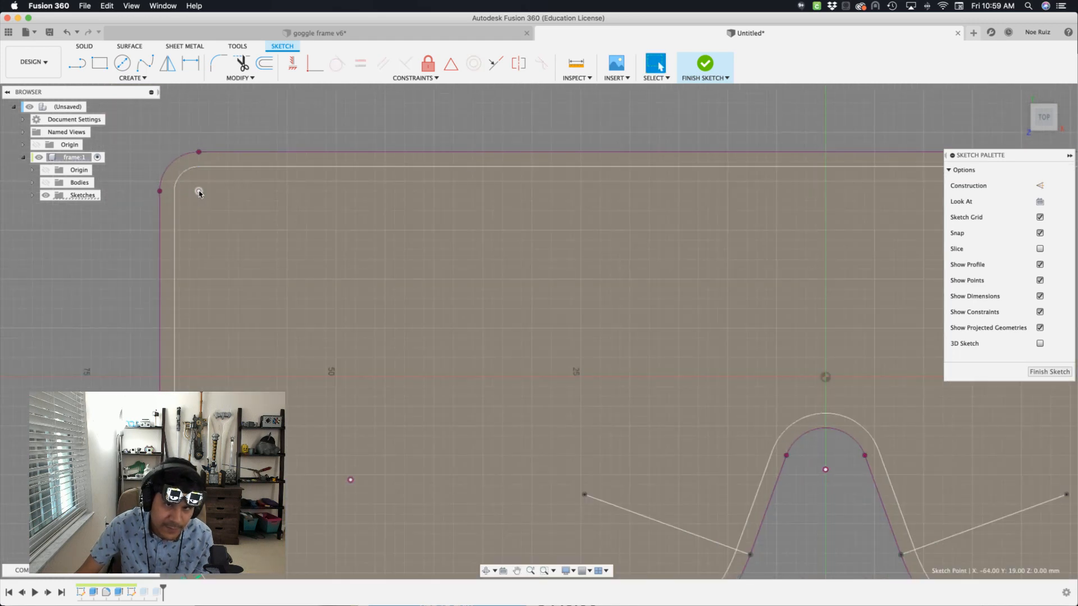
middle_drag(358, 263, 96, 247)
mouse_move(569, 275)
middle_down()
mouse_move(308, 234)
mouse_move(155, 234)
middle_up()
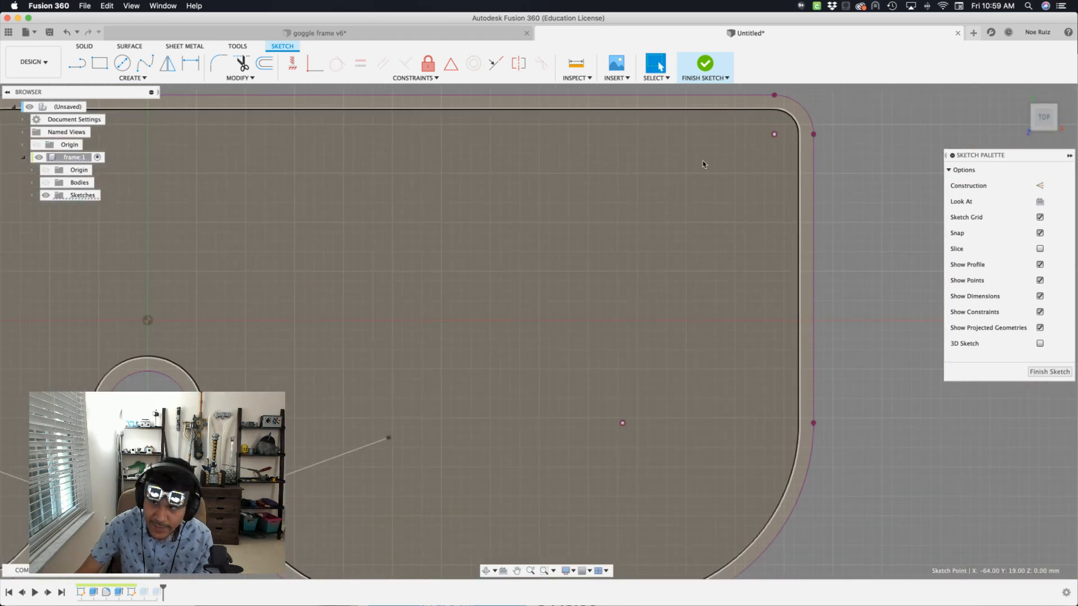
click(775, 135)
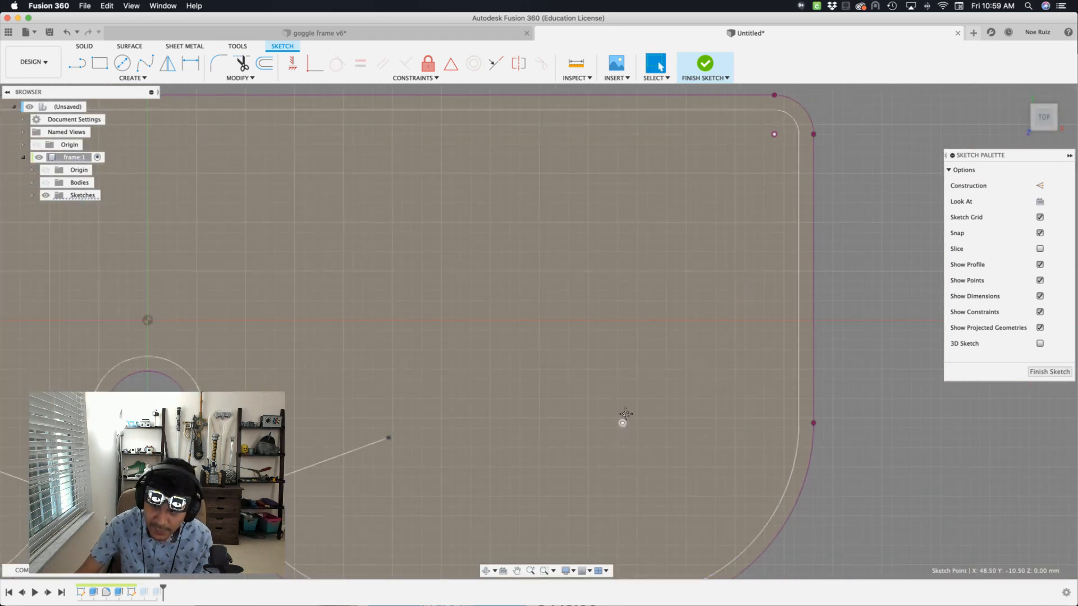
middle_drag(621, 426, 645, 318)
scroll(647, 326, down, 3)
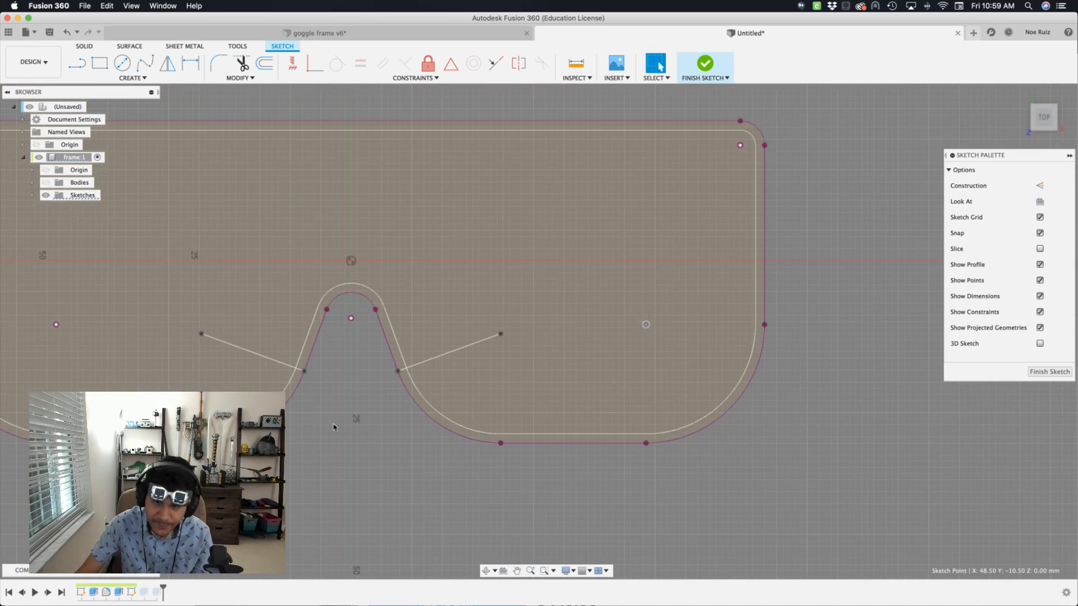
middle_drag(323, 449, 483, 454)
scroll(465, 366, up, 3)
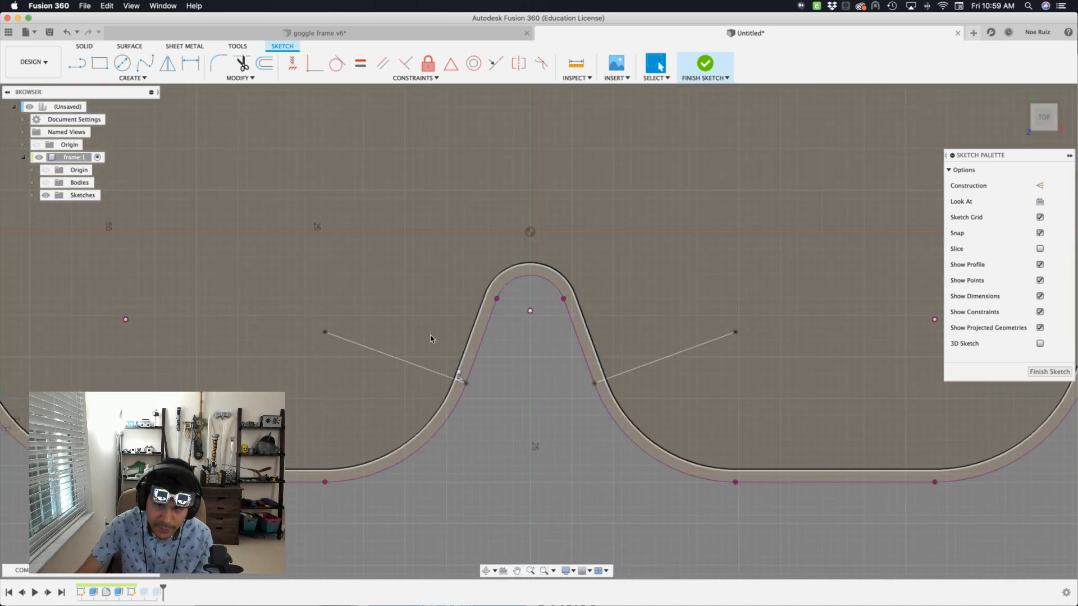
scroll(452, 401, up, 2)
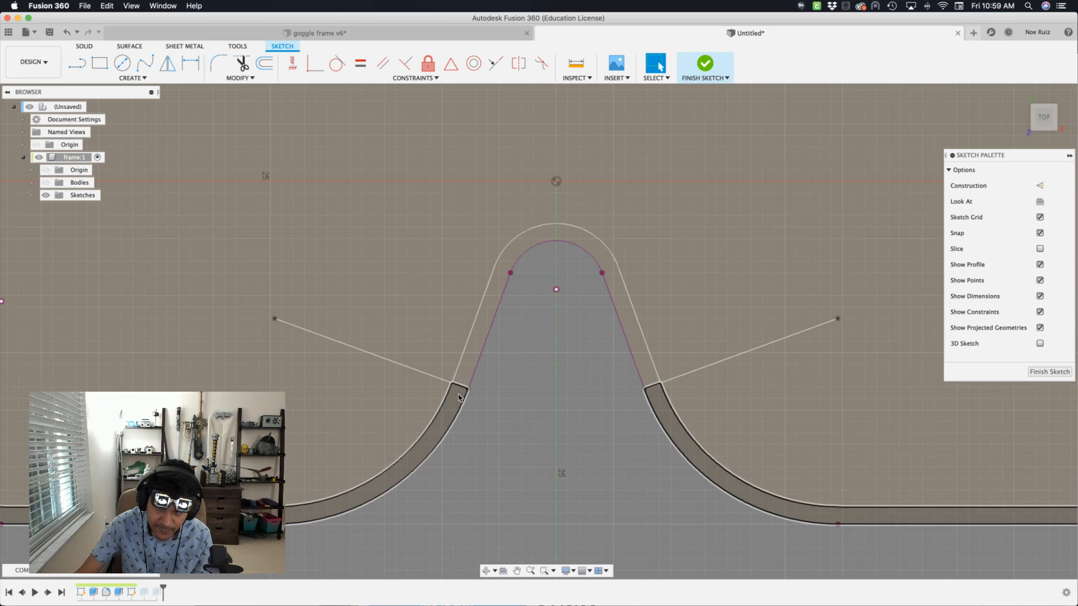
scroll(459, 397, down, 2)
scroll(486, 425, down, 2)
mouse_move(487, 425)
middle_down()
mouse_move(622, 413)
mouse_move(588, 401)
mouse_move(543, 416)
middle_up()
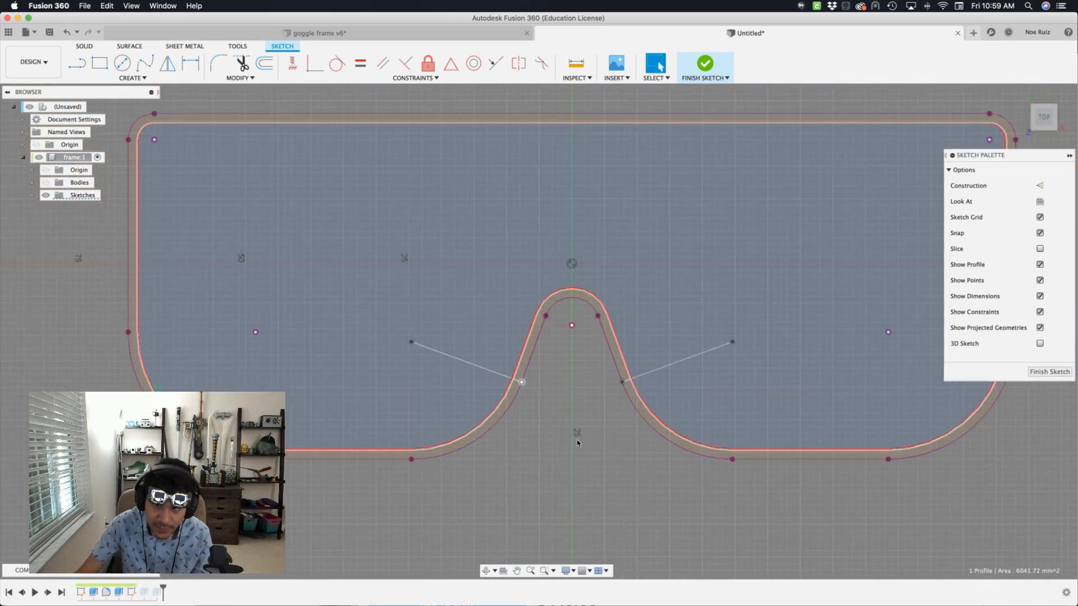
- Finish the offset outline sketch and show the frame component's bodies again
click(584, 448)
key(l)
scroll(584, 433, up, 2)
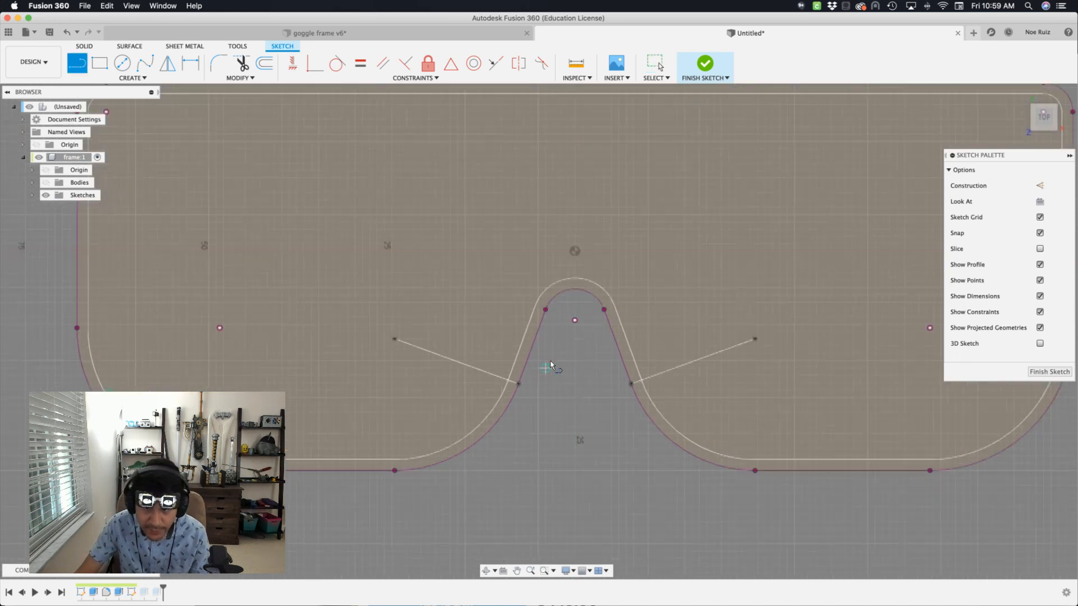
scroll(308, 313, down, 1)
scroll(399, 389, up, 1)
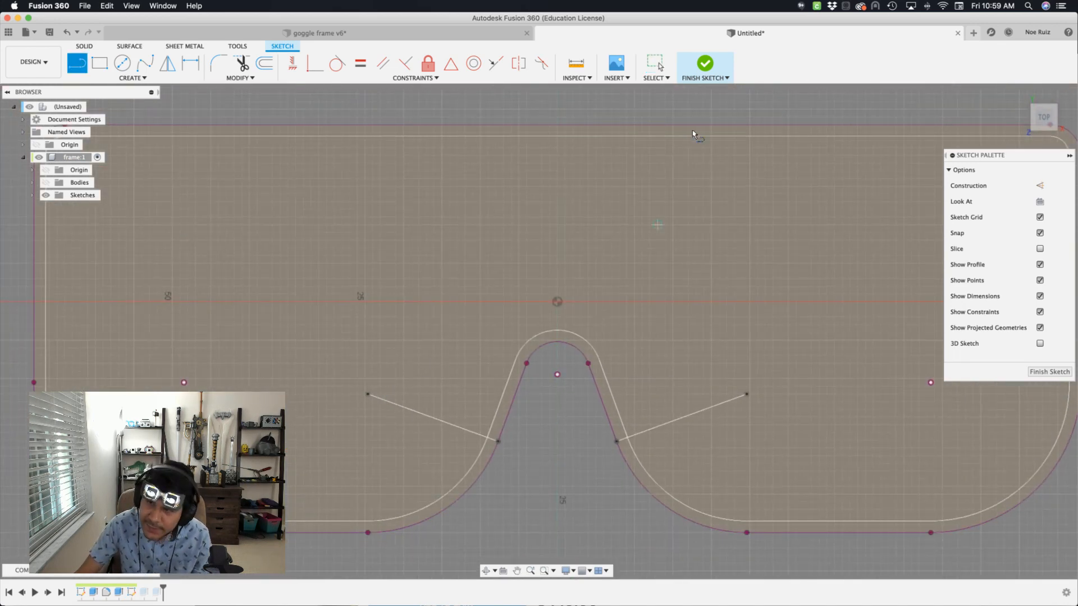
click(705, 58)
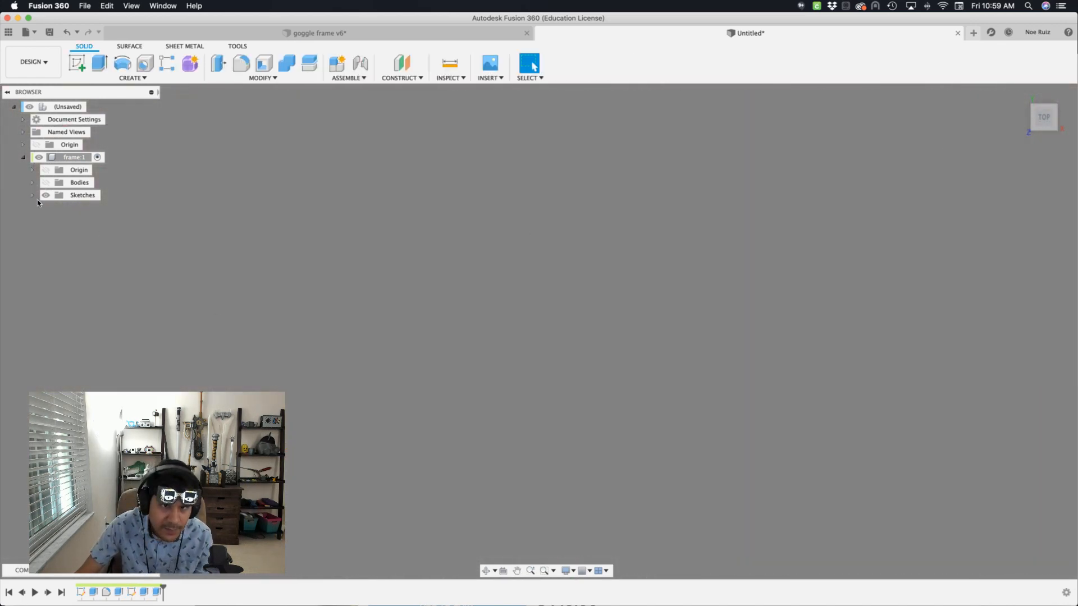
click(45, 182)
scroll(329, 356, down, 2)
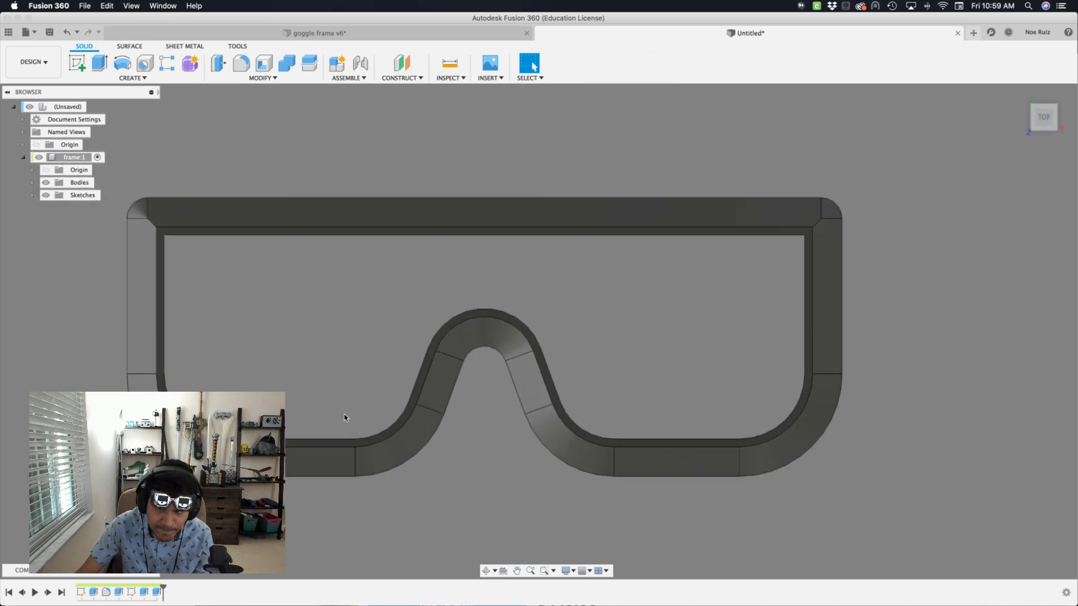
shift+middle_drag(426, 551, 331, 570)
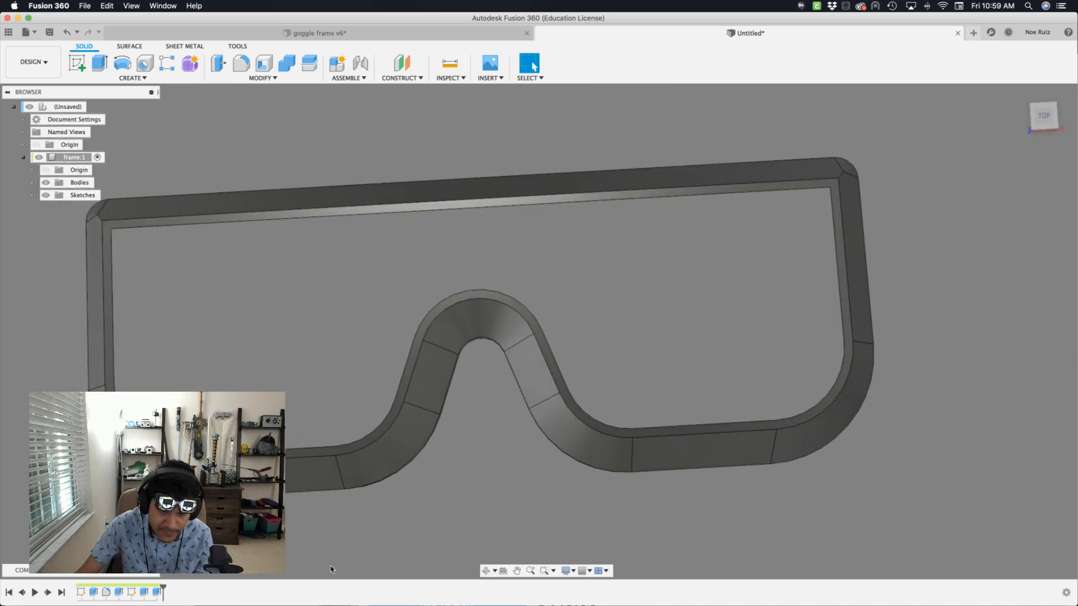
- Reopen the offset outline sketch and draw three connected lines around the nose bridge, joining the free ends of the two slanted lines
click(156, 591)
double_click(157, 592)
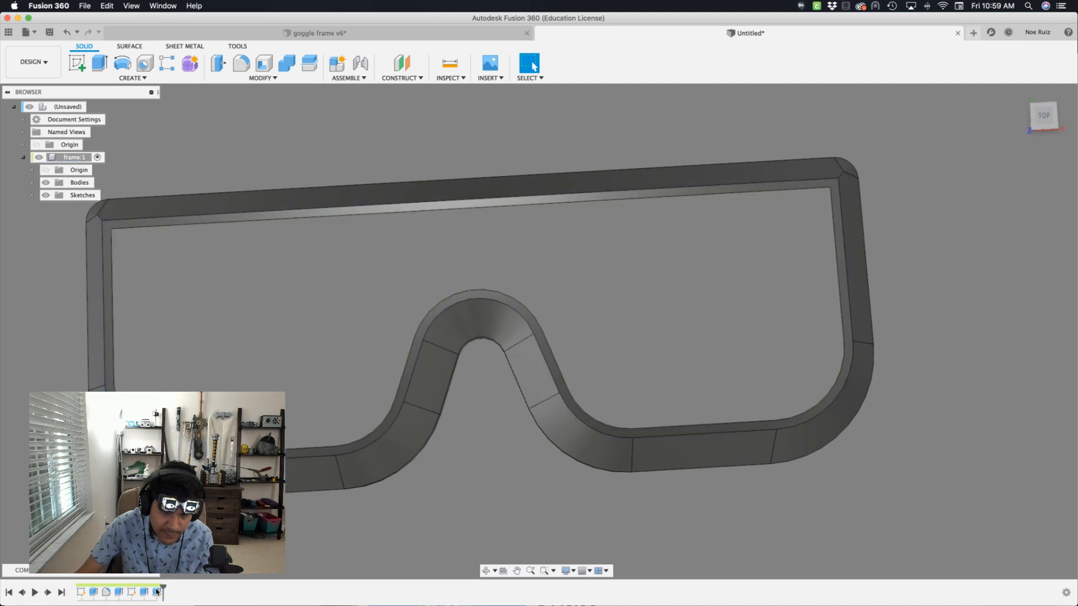
double_click(131, 591)
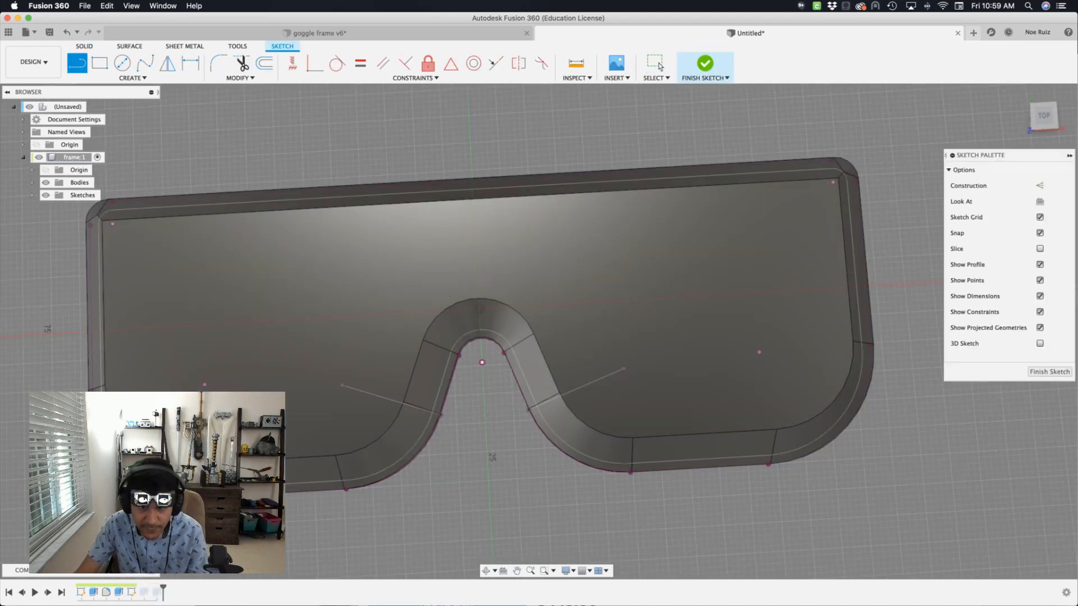
scroll(335, 392, up, 5)
click(360, 346)
scroll(361, 346, down, 5)
scroll(360, 346, up, 2)
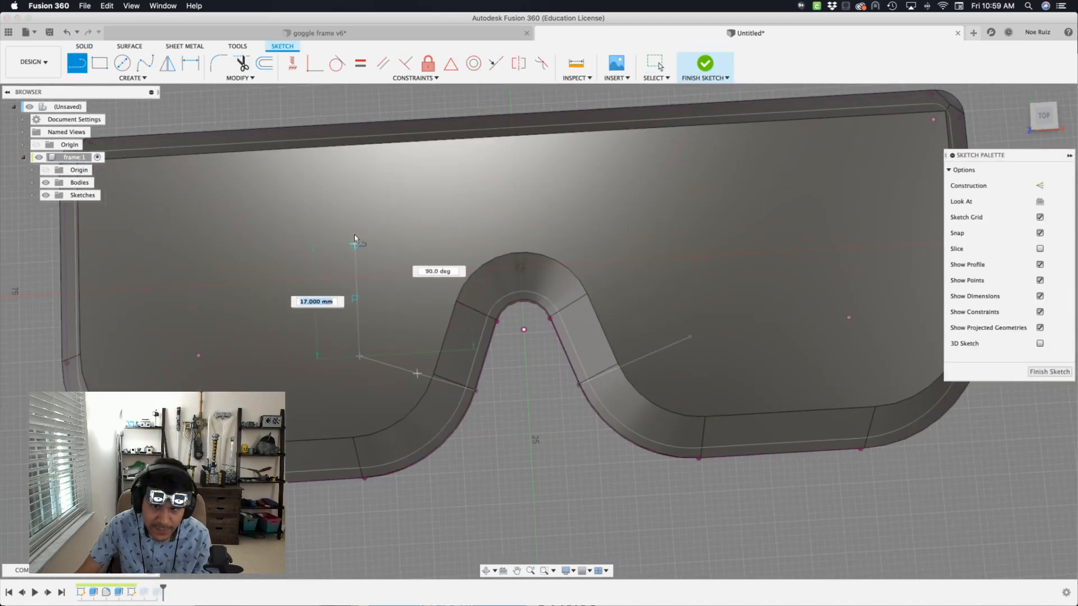
click(358, 198)
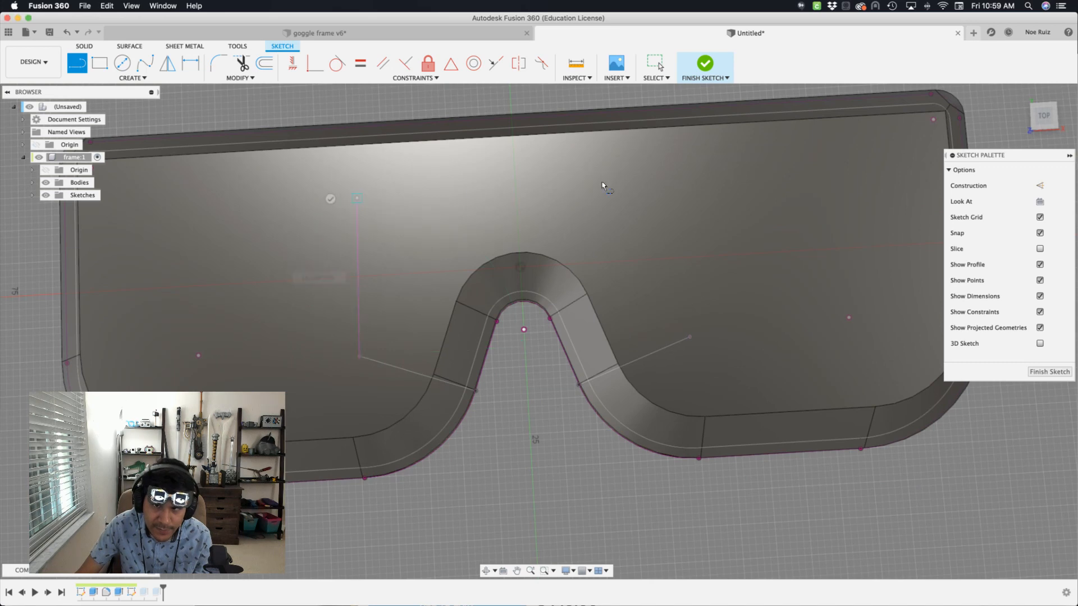
click(681, 180)
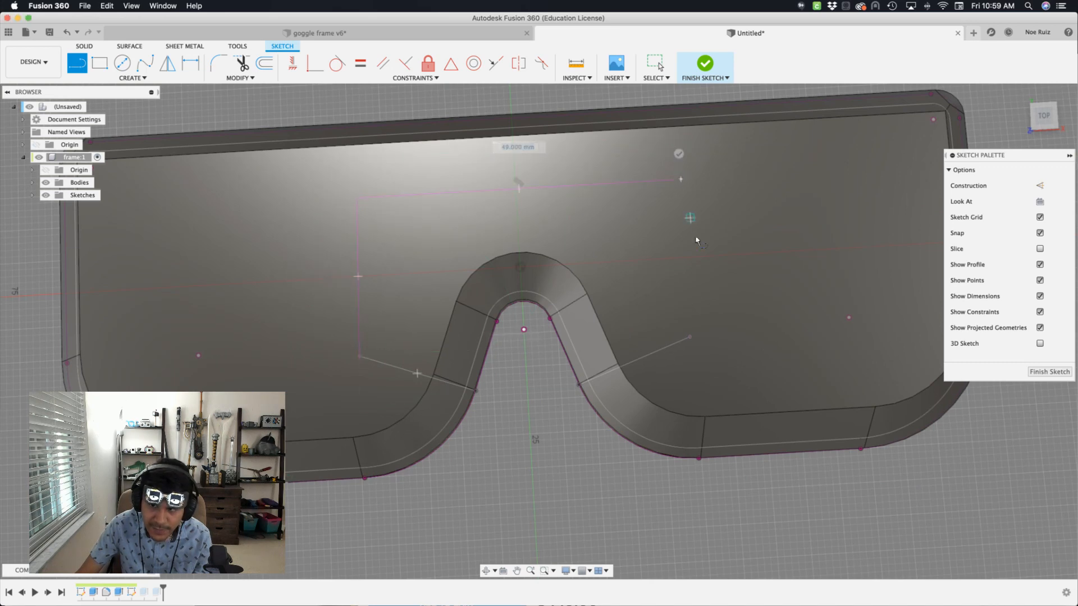
click(690, 337)
key(Escape)
- Finish the sketch and make Sketch2 visible together with the frame body
shift+middle_drag(467, 463, 534, 416)
click(705, 63)
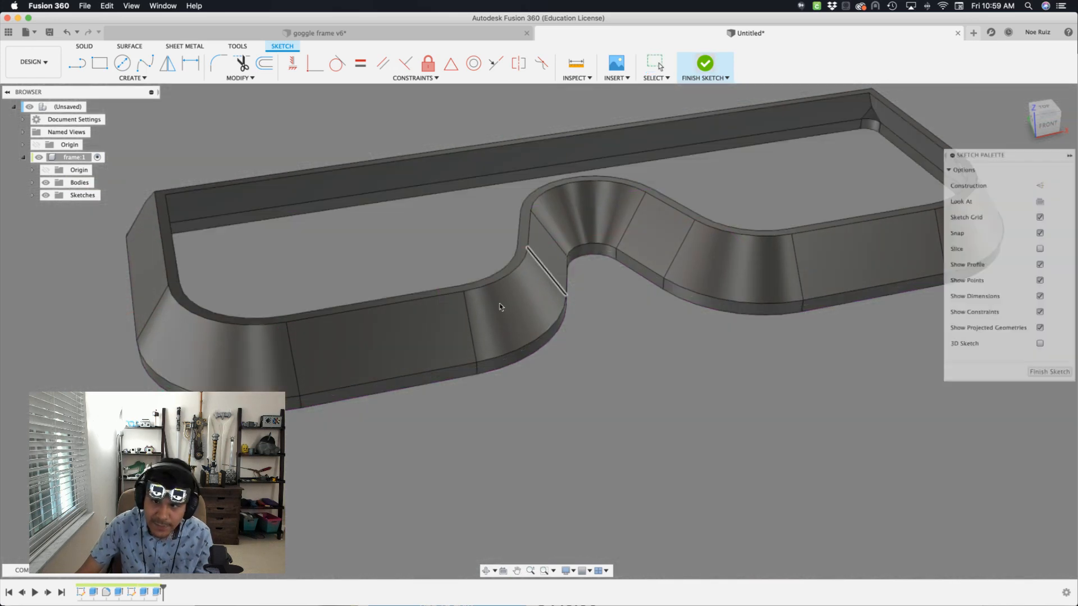
click(32, 196)
click(58, 220)
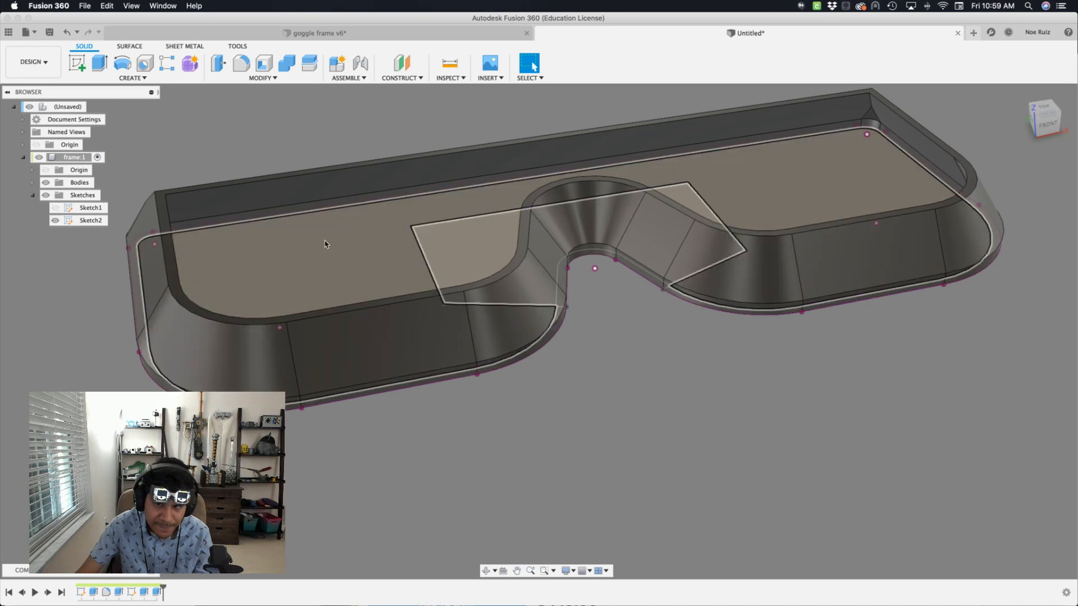
- Set up an extrusion of the large lens-area profile and its outer rim strip through the frame with a distance of -22 mm
click(325, 243)
mouse_move(528, 390)
shift+middle_down()
mouse_move(534, 420)
mouse_move(548, 323)
shift+middle_up()
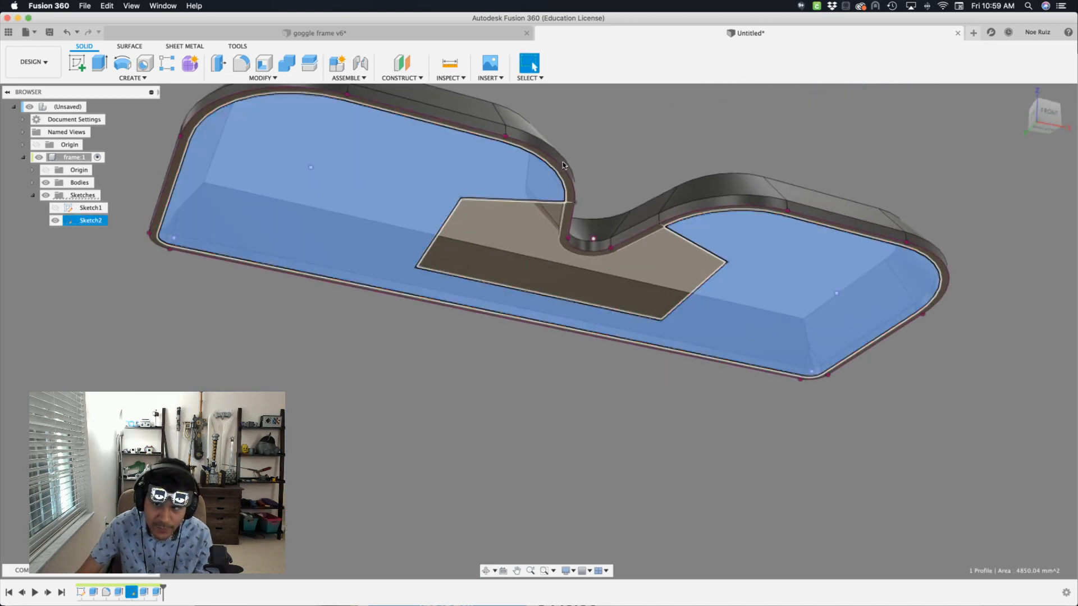
scroll(572, 144, up, 5)
click(551, 208)
scroll(609, 205, down, 5)
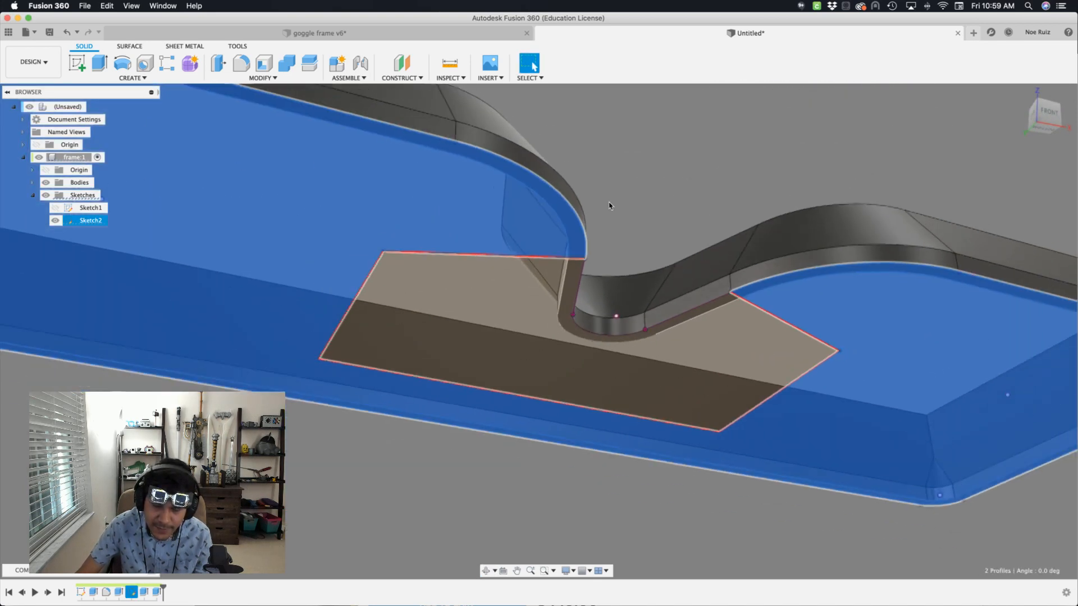
shift+middle_drag(609, 204, 645, 243)
key(e)
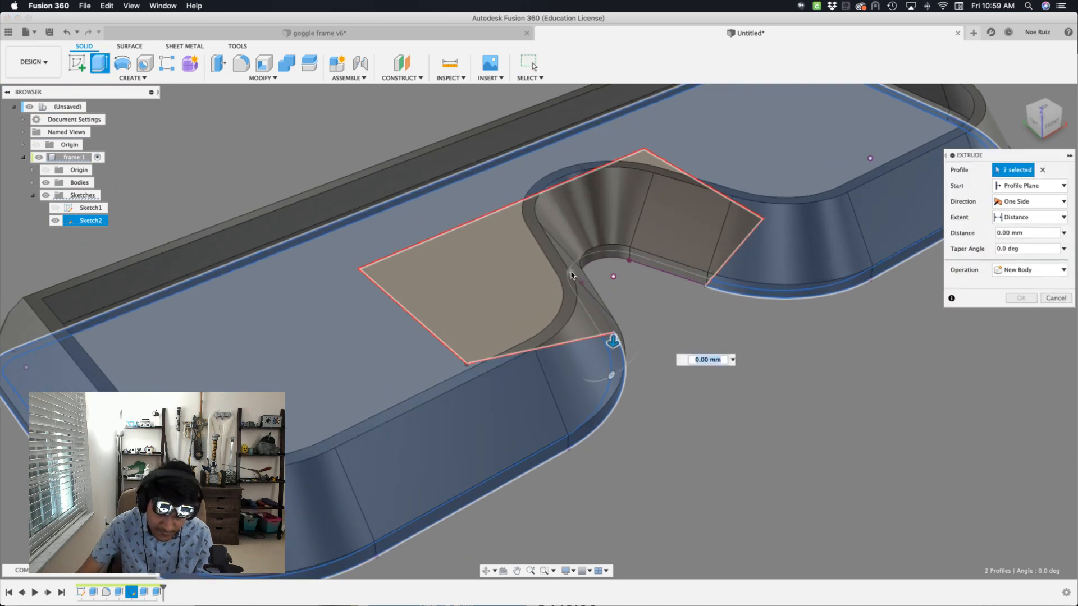
drag(616, 343, 619, 189)
shift+middle_drag(897, 339, 848, 320)
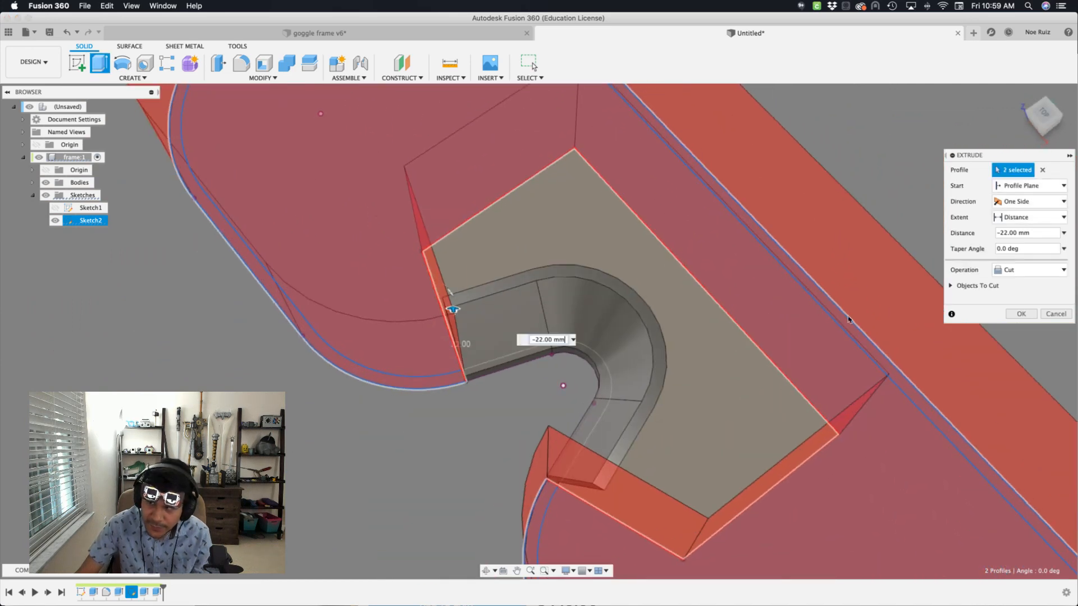
- Replace the extrusion's profiles with the nose bridge area enclosed by the added lines and its adjoining rim strip
click(1046, 170)
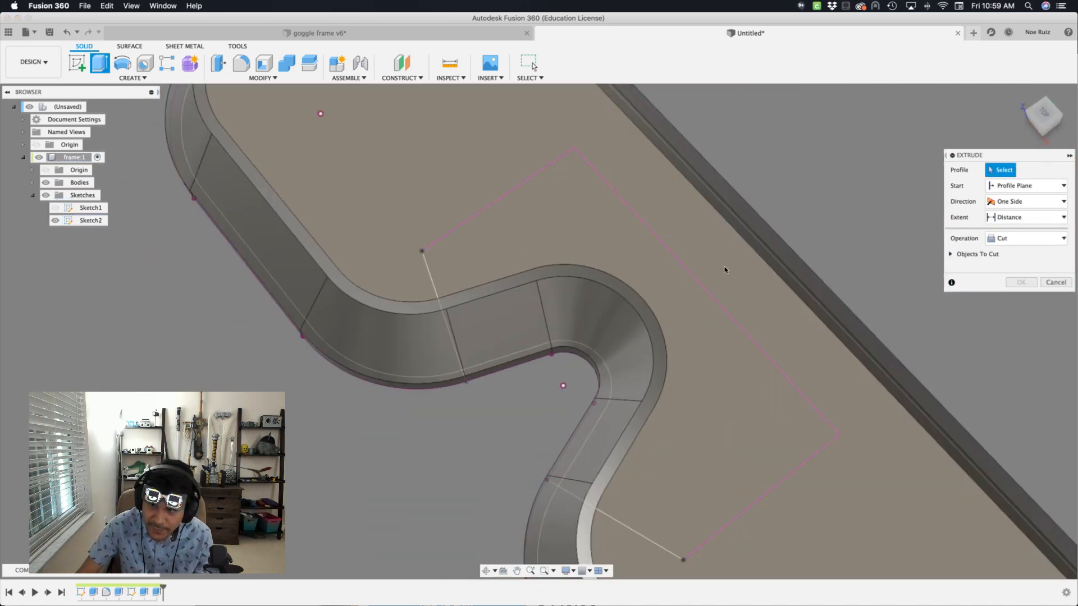
click(711, 401)
shift+middle_drag(476, 461, 522, 357)
click(522, 357)
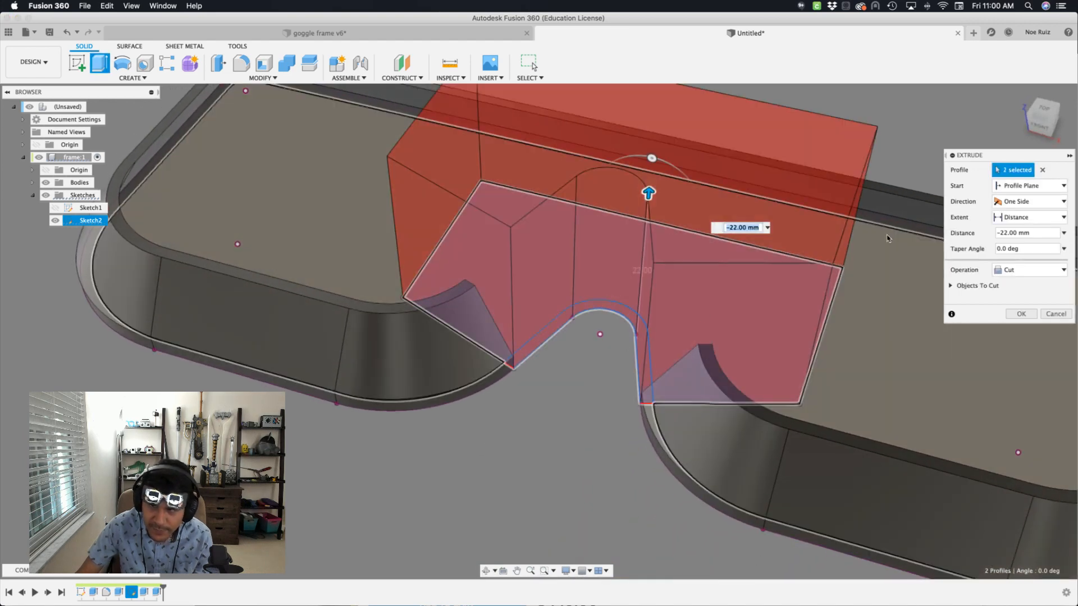
- Set the extrusion's operation to Intersect and complete it, keeping only the nose bridge portion of the frame
click(1030, 270)
click(1018, 306)
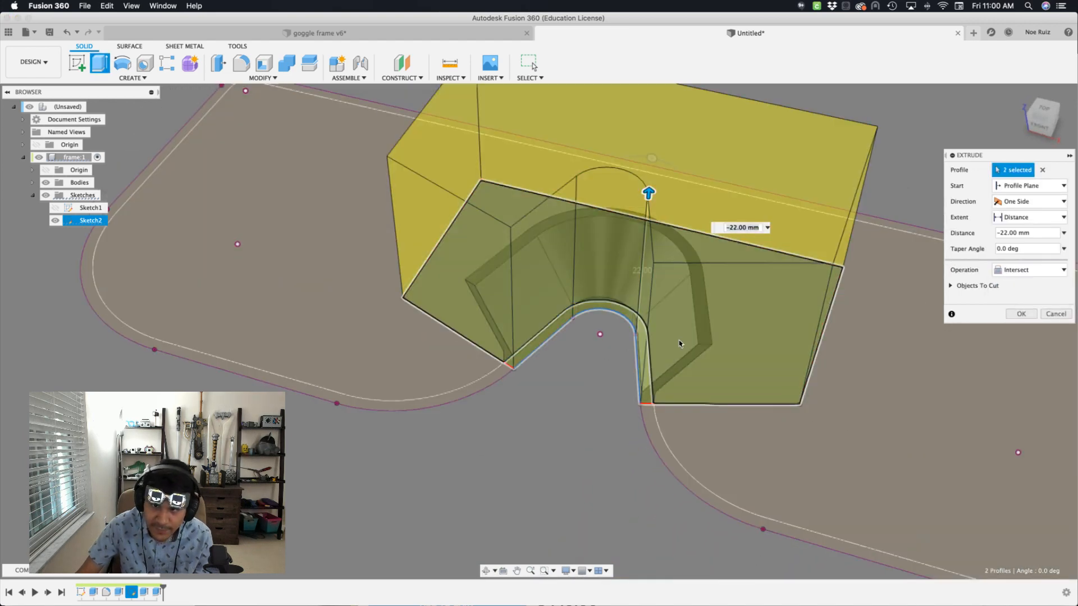
scroll(595, 365, down, 3)
shift+middle_drag(553, 457, 396, 535)
key(Return)
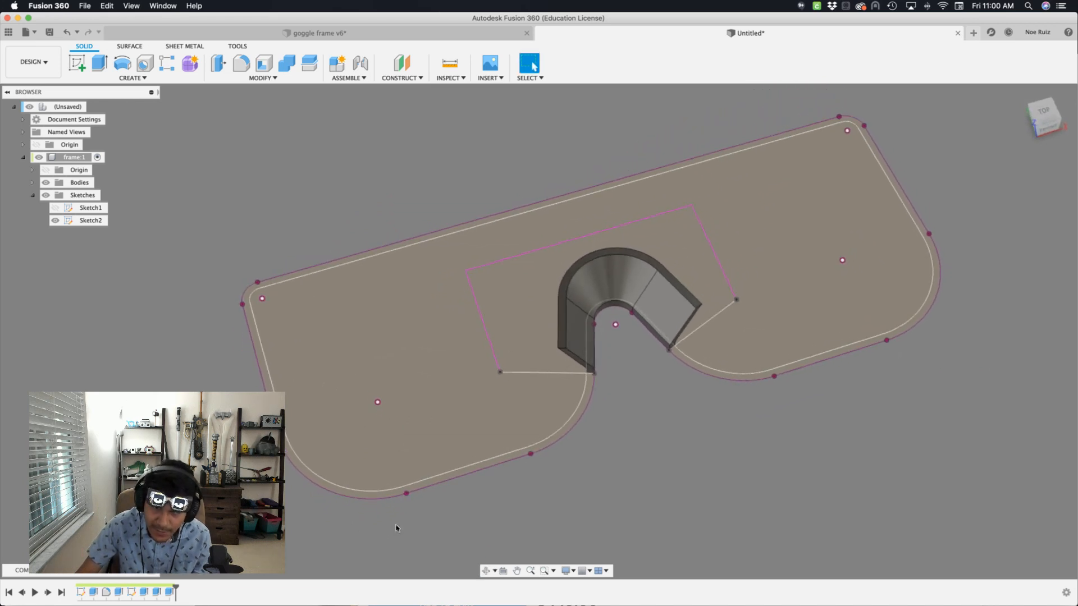
scroll(547, 464, down, 2)
shift+middle_drag(632, 465, 618, 445)
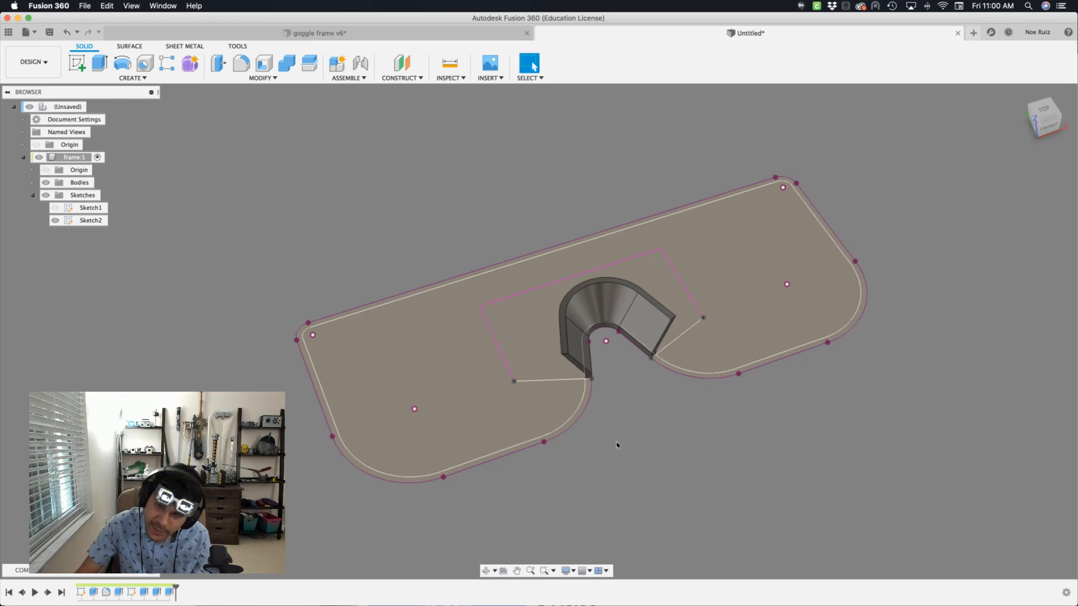
scroll(587, 418, up, 6)
scroll(583, 413, down, 4)
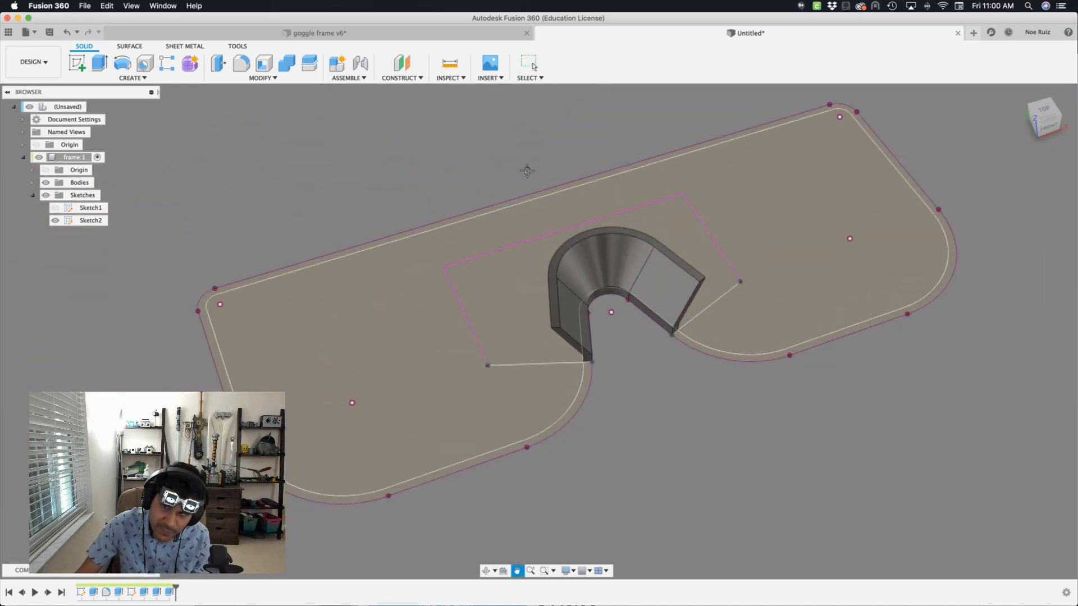
middle_drag(527, 171, 525, 225)
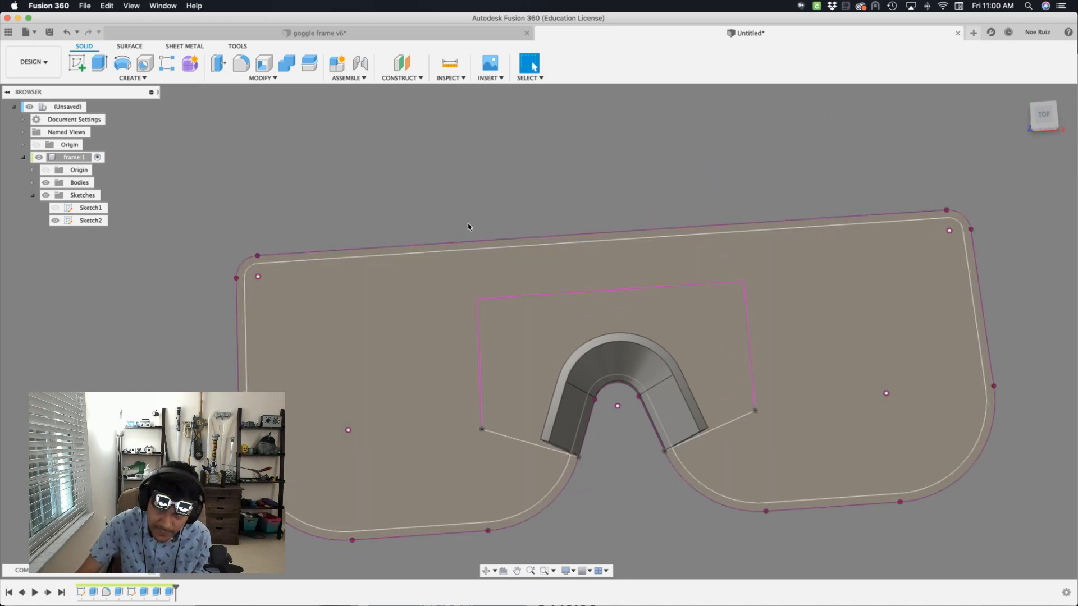
shift+middle_drag(179, 256, 56, 249)
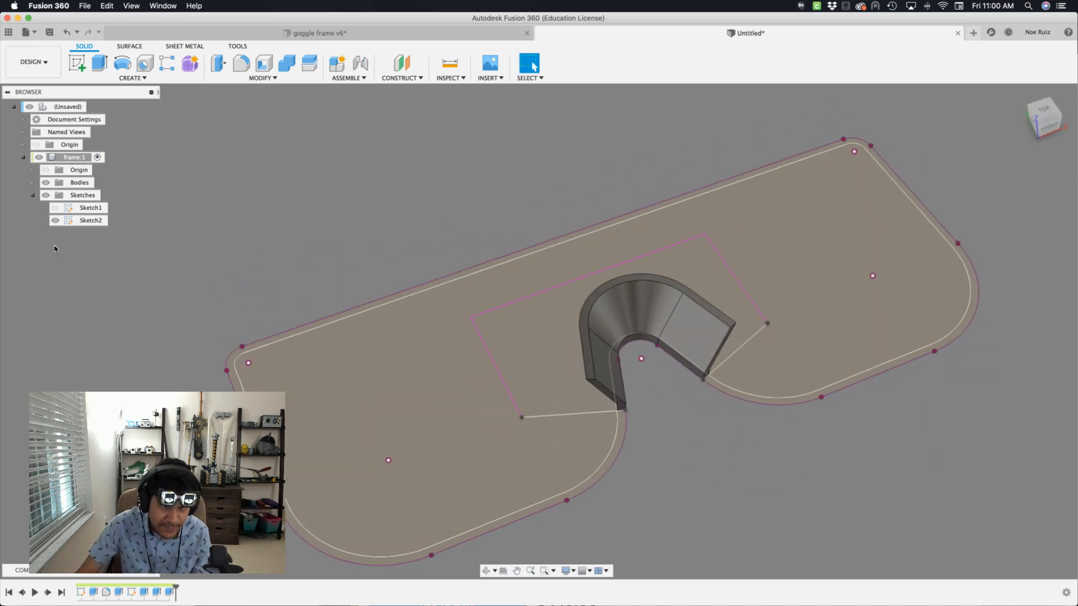
- Show Sketch1 in place of Sketch2 and extrude its large frame-shaped profile 2 mm as a new body
click(56, 220)
click(55, 207)
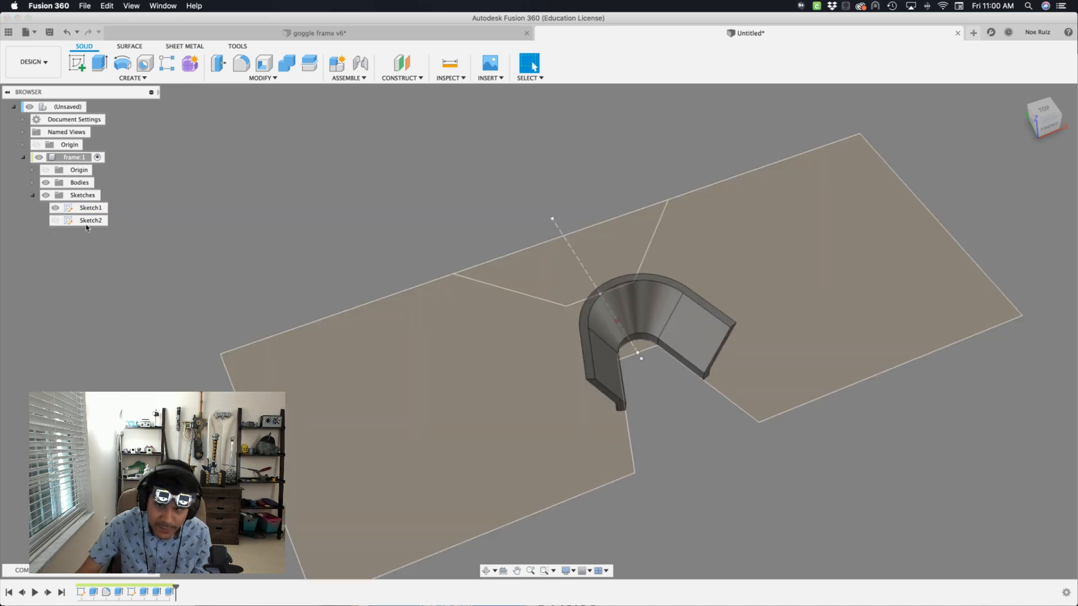
middle_drag(259, 262, 334, 214)
click(445, 375)
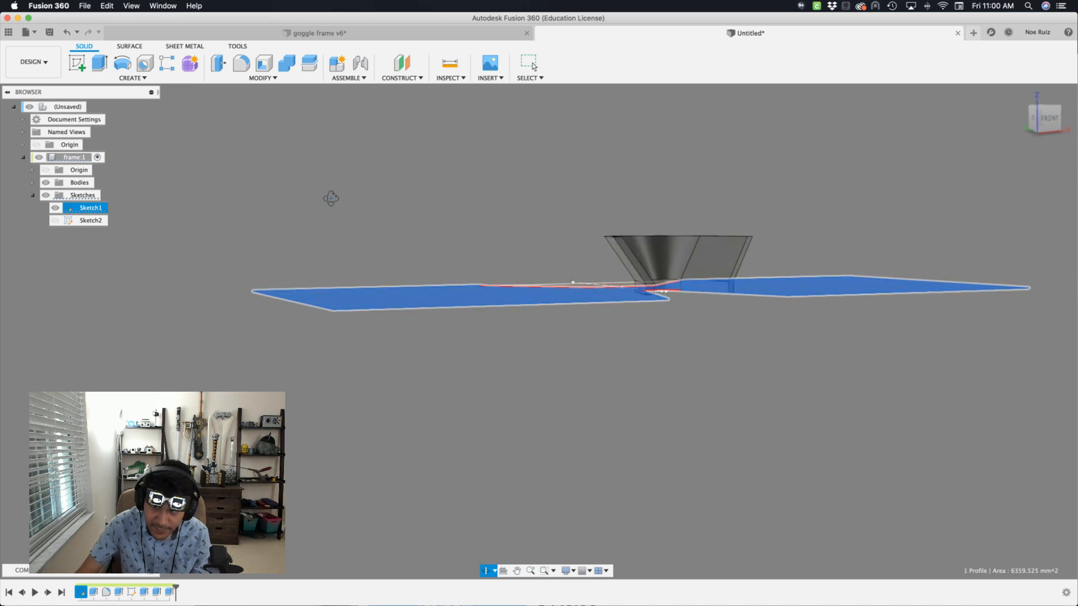
key(e)
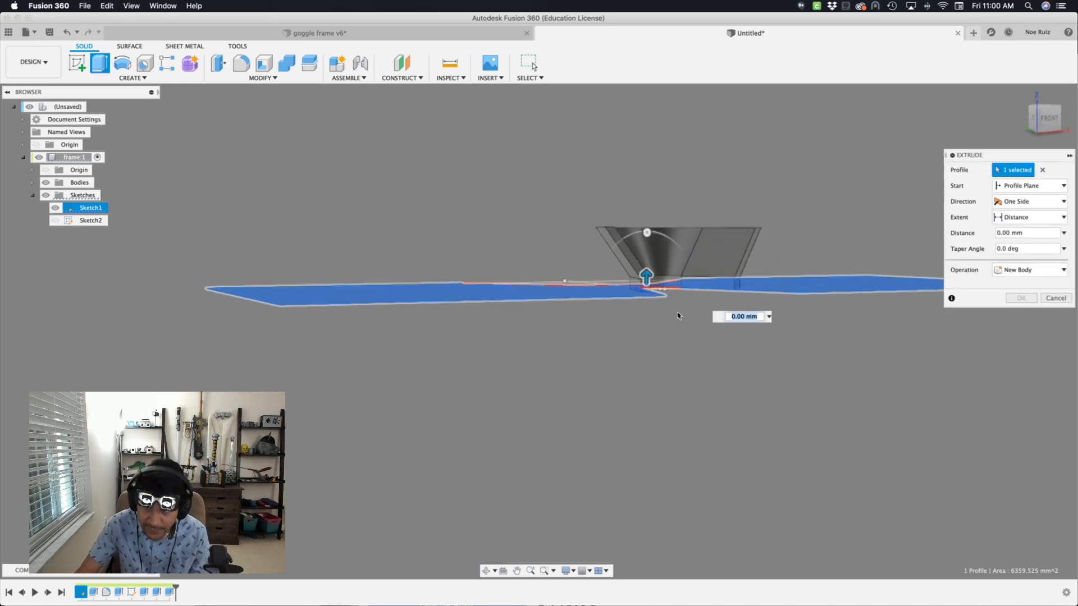
scroll(679, 313, up, 5)
scroll(684, 302, down, 3)
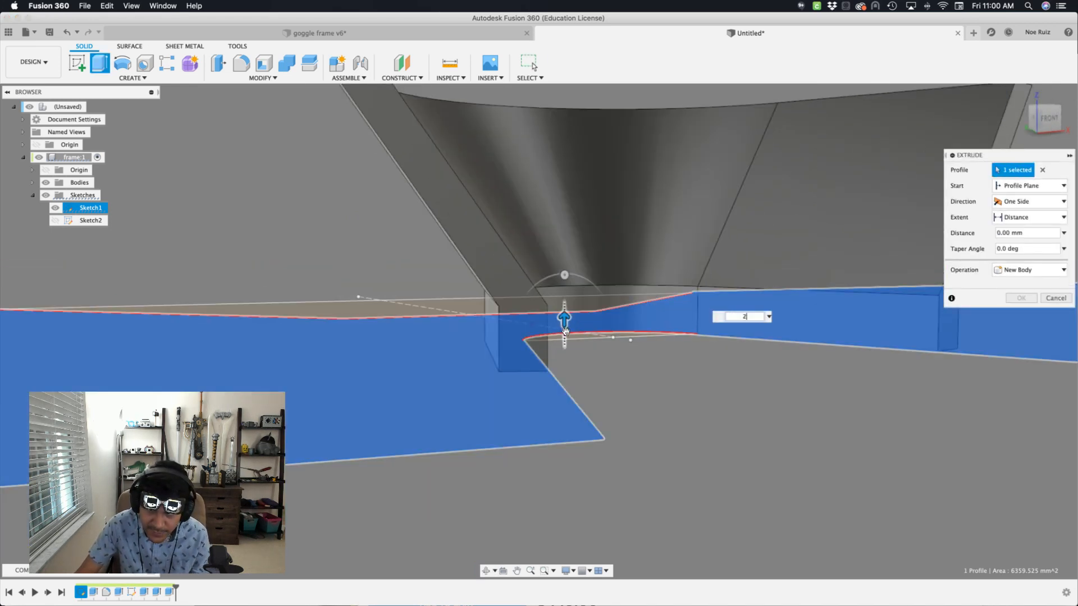
text(2)
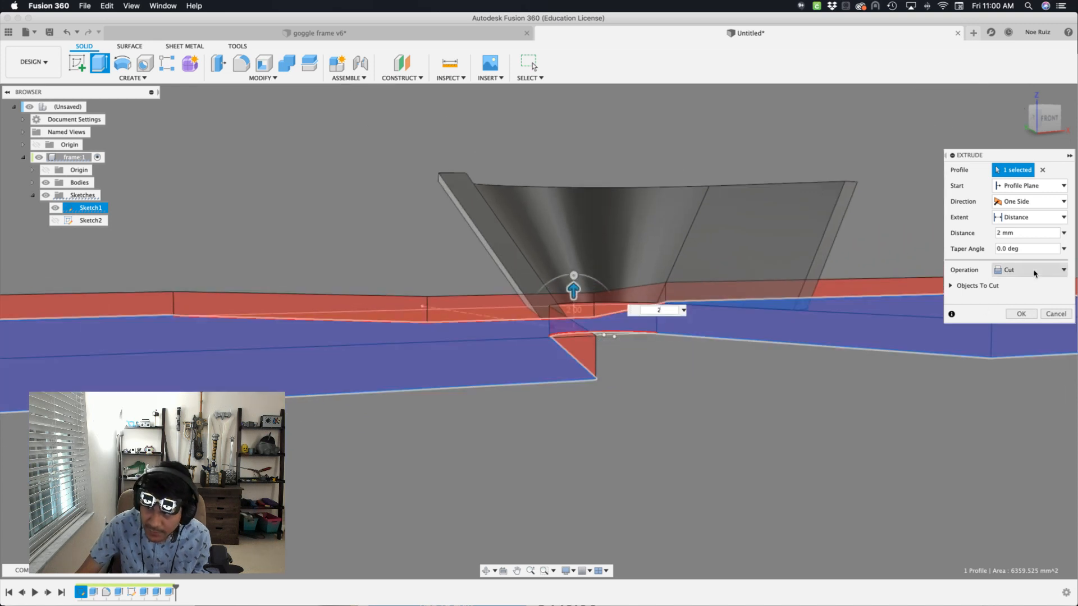
click(1016, 270)
click(1019, 318)
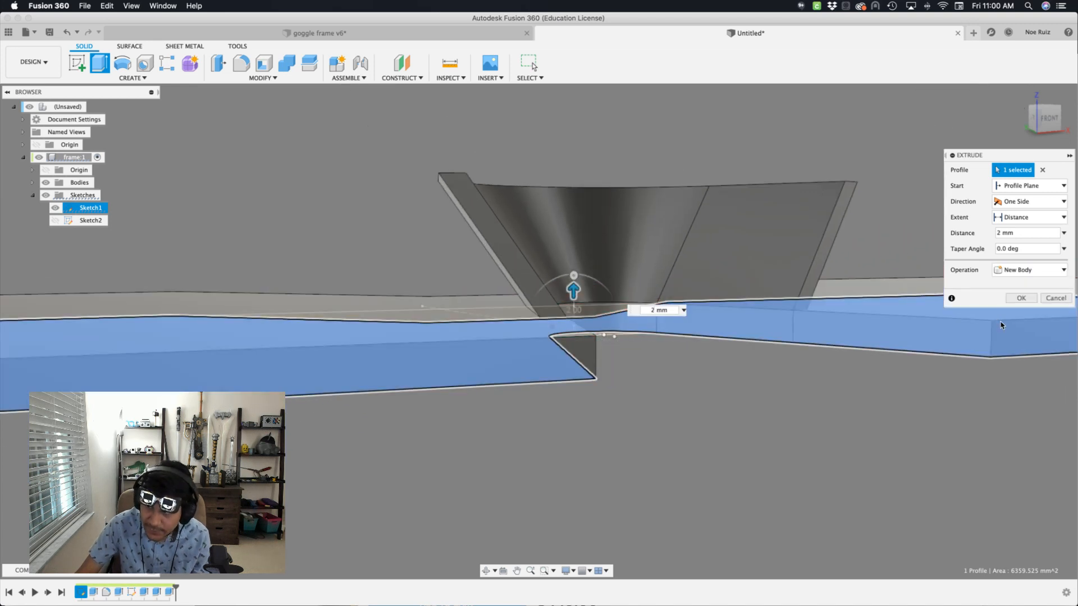
click(1012, 314)
- Hide Sketch1 so that only the plate and nose bridge bodies are displayed
scroll(690, 395, down, 3)
mouse_move(713, 392)
shift+middle_down()
mouse_move(717, 436)
mouse_move(433, 234)
mouse_move(435, 217)
mouse_move(500, 224)
mouse_move(505, 254)
shift+middle_up()
click(55, 208)
key(Escape)
- Start a fillet on the plate's two outer corner edges on the nose side with a 19.5 mm radius
key(f)
scroll(504, 254, up, 5)
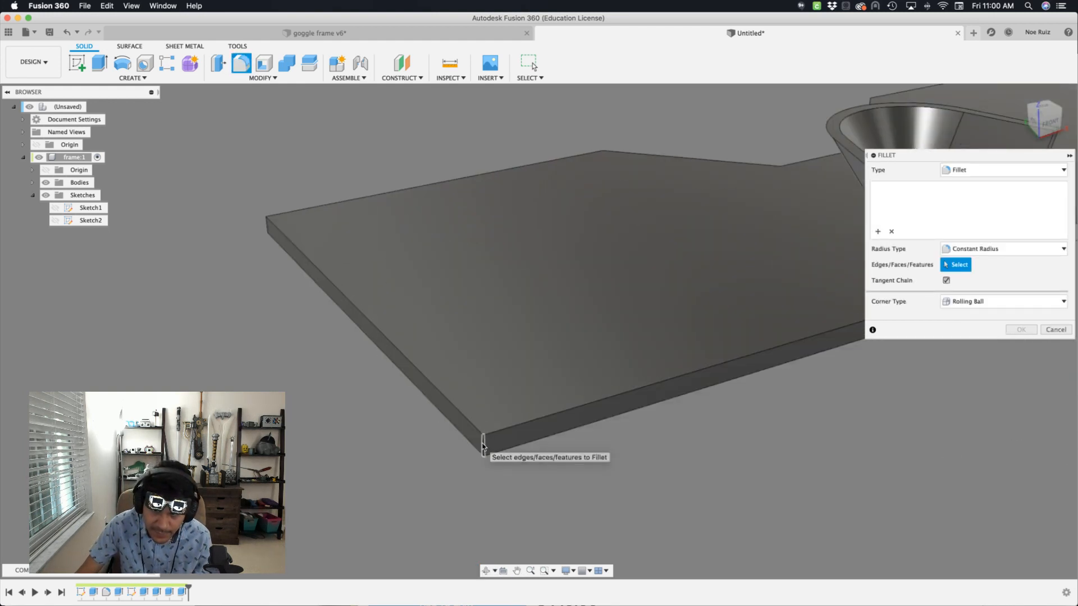
click(482, 446)
scroll(714, 436, down, 5)
middle_drag(713, 437, 620, 435)
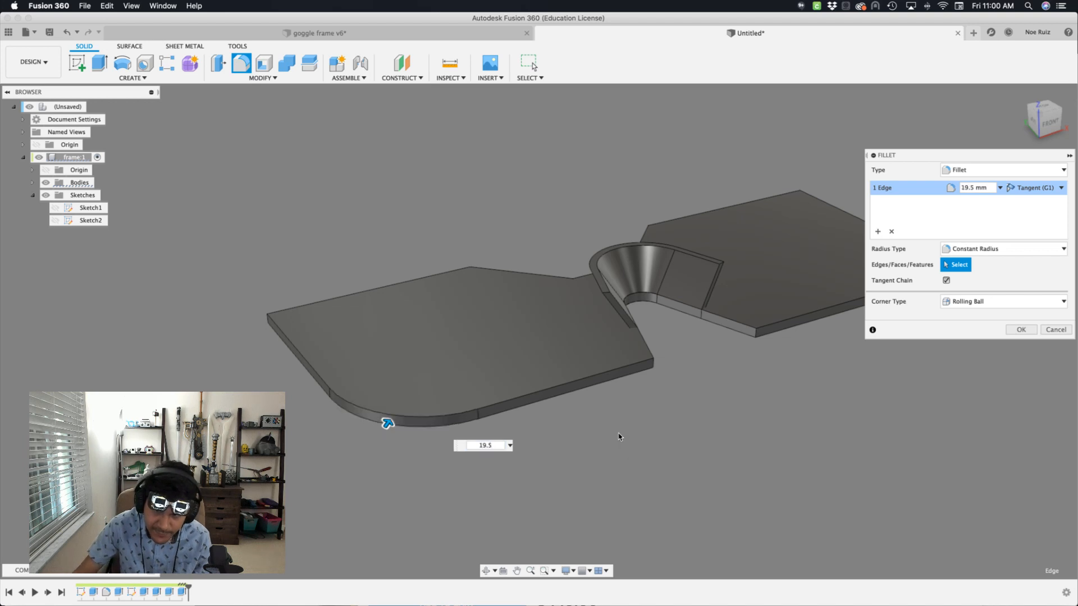
middle_drag(620, 437, 441, 487)
scroll(693, 336, up, 5)
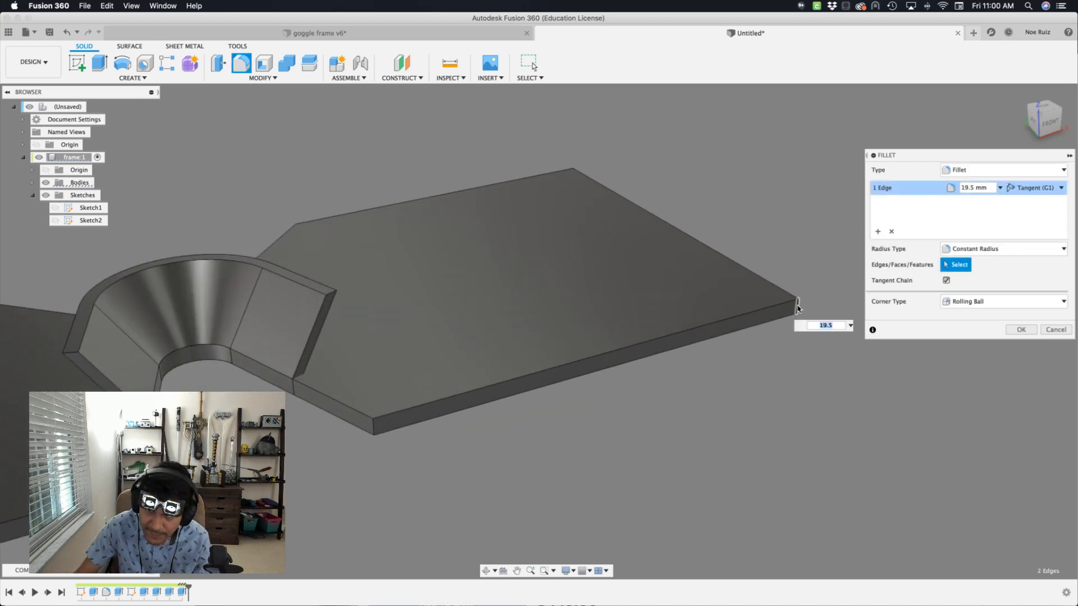
click(798, 307)
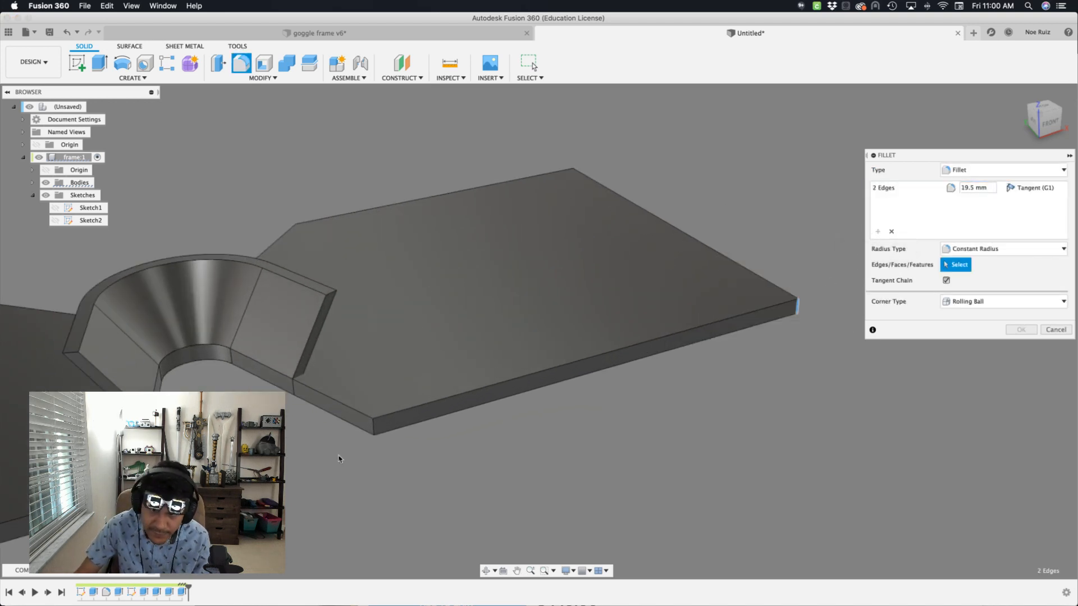
- Add the two corner edges flanking the nose cutout as a second fillet set with an 18 mm radius
click(373, 434)
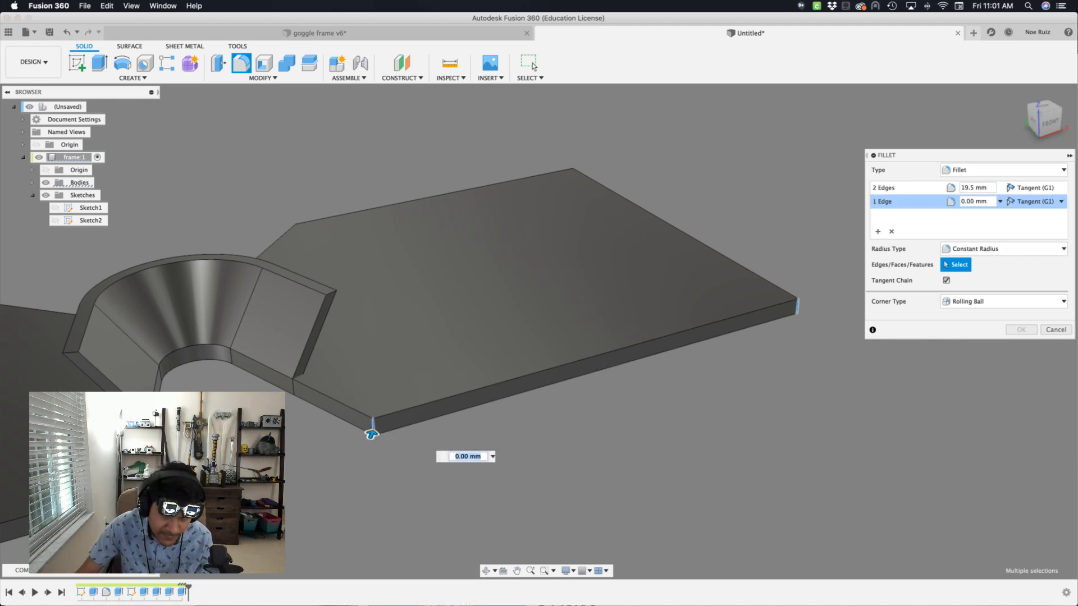
middle_drag(265, 433, 602, 398)
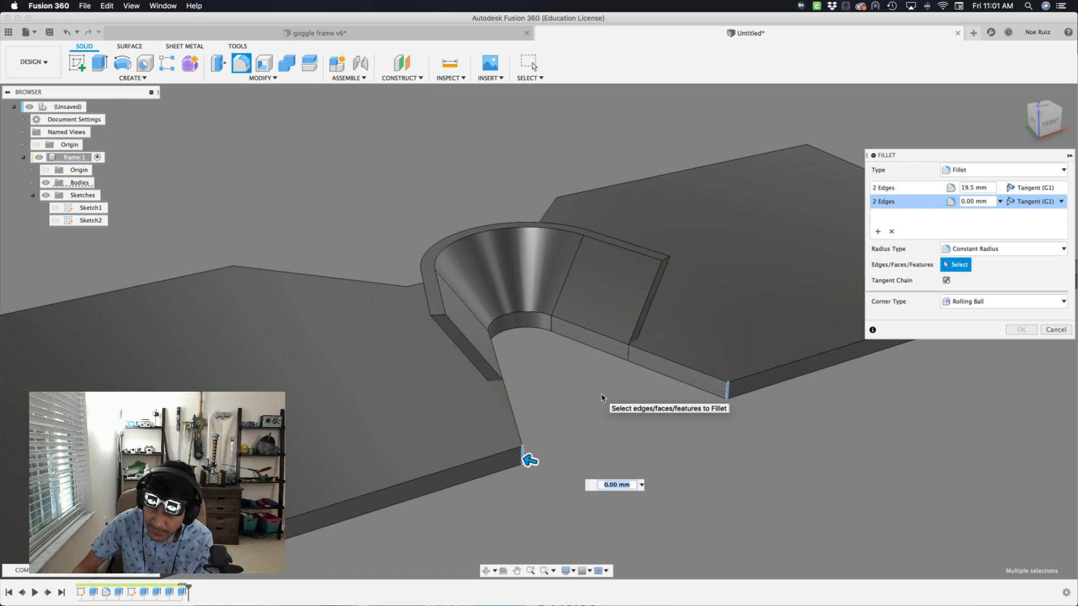
scroll(602, 398, down, 3)
shift+middle_drag(231, 282, 797, 326)
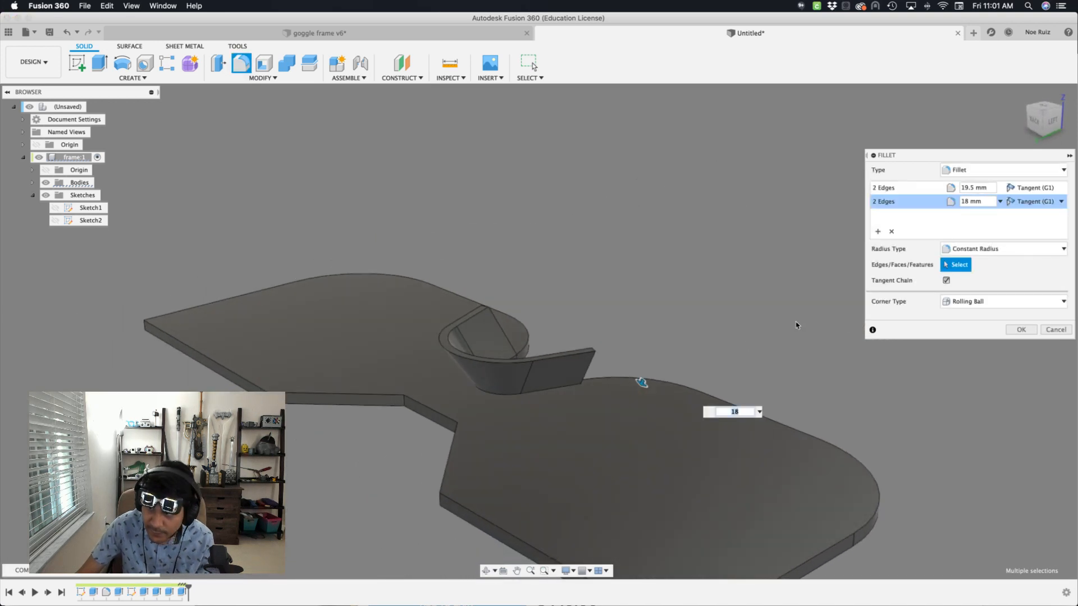
- Add a third fillet set of 4 mm for the two outer brow-side corners and the two innermost corners of the brow notch
click(877, 231)
shift+middle_drag(741, 241, 710, 423)
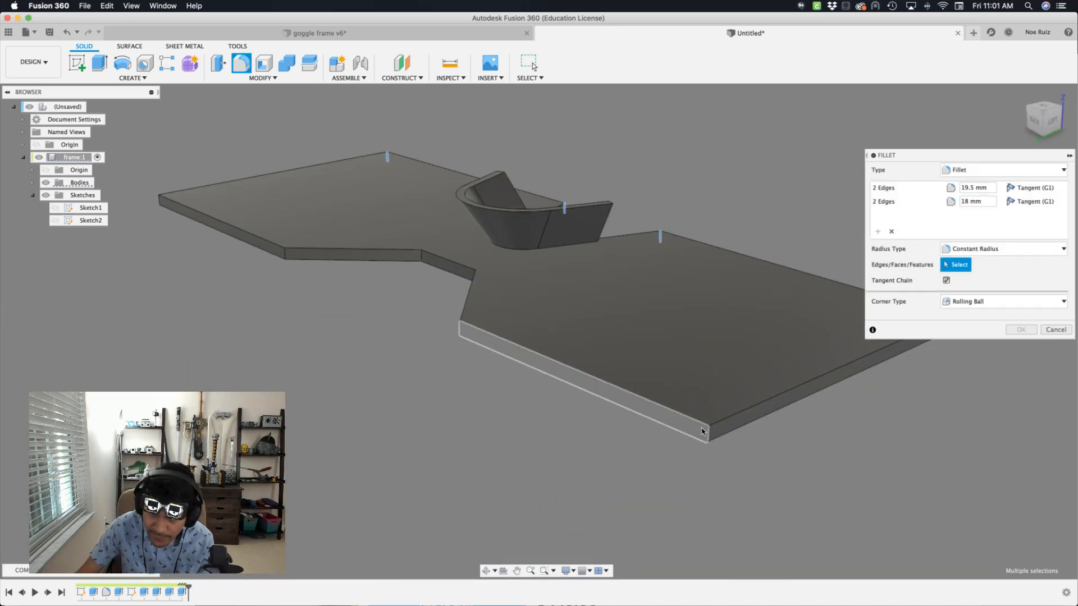
click(710, 423)
shift+middle_drag(405, 405, 252, 207)
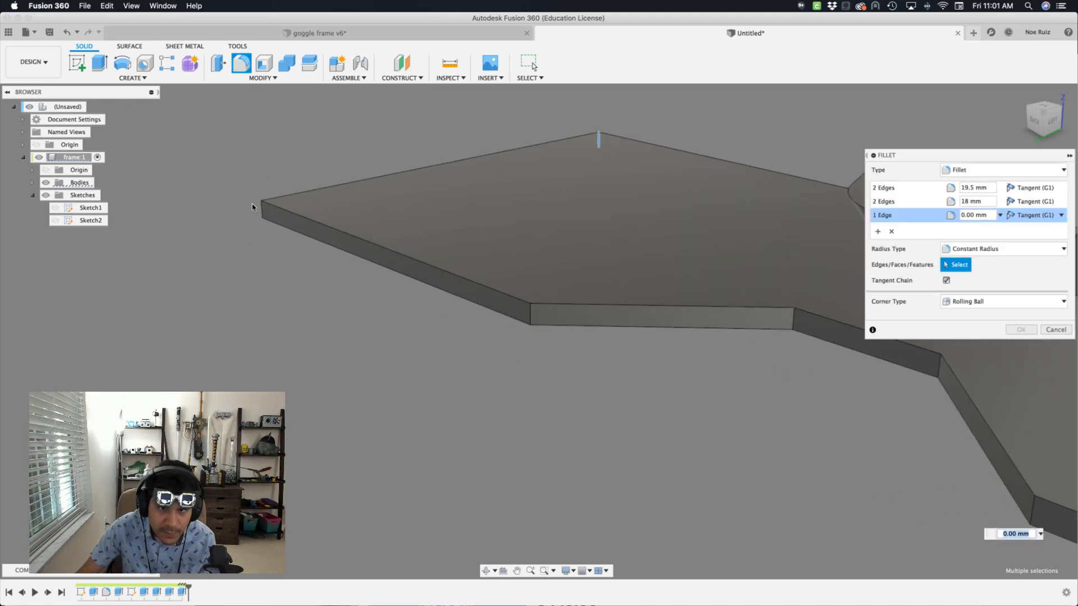
click(259, 208)
click(792, 318)
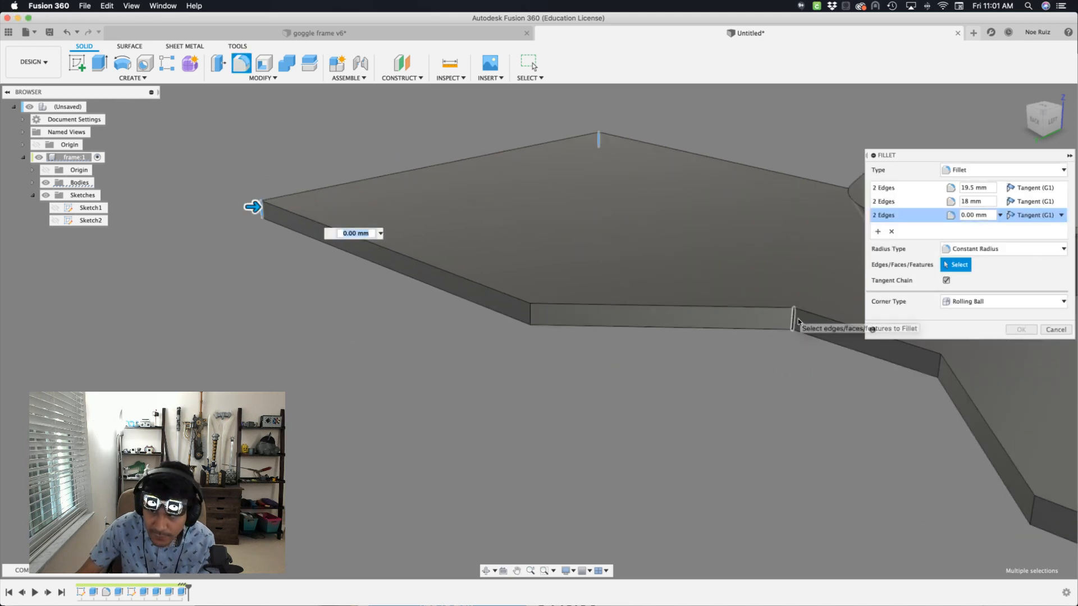
click(938, 375)
text(1)
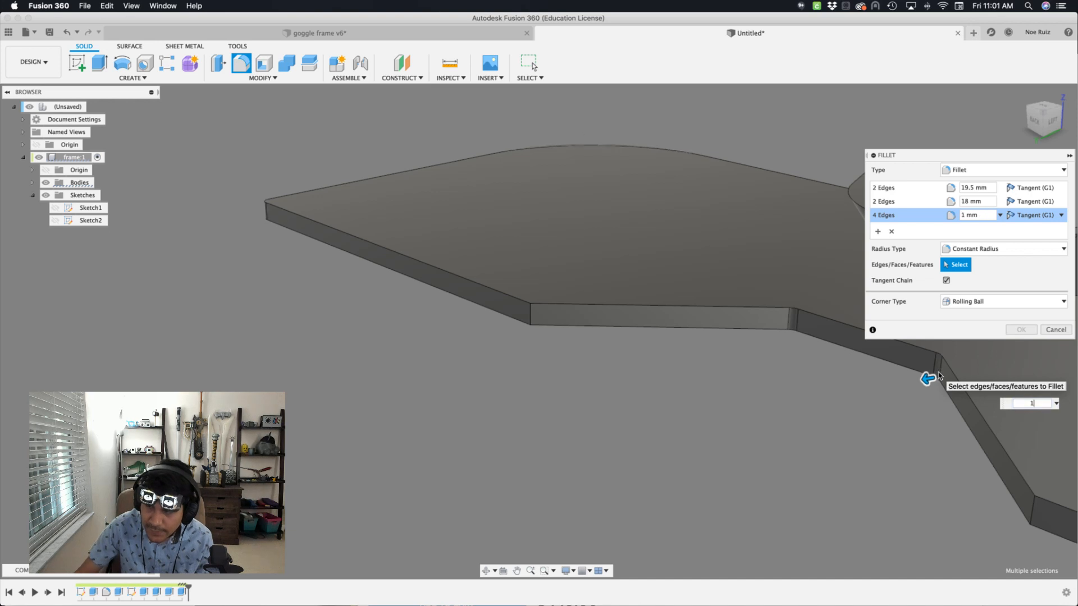
text(4)
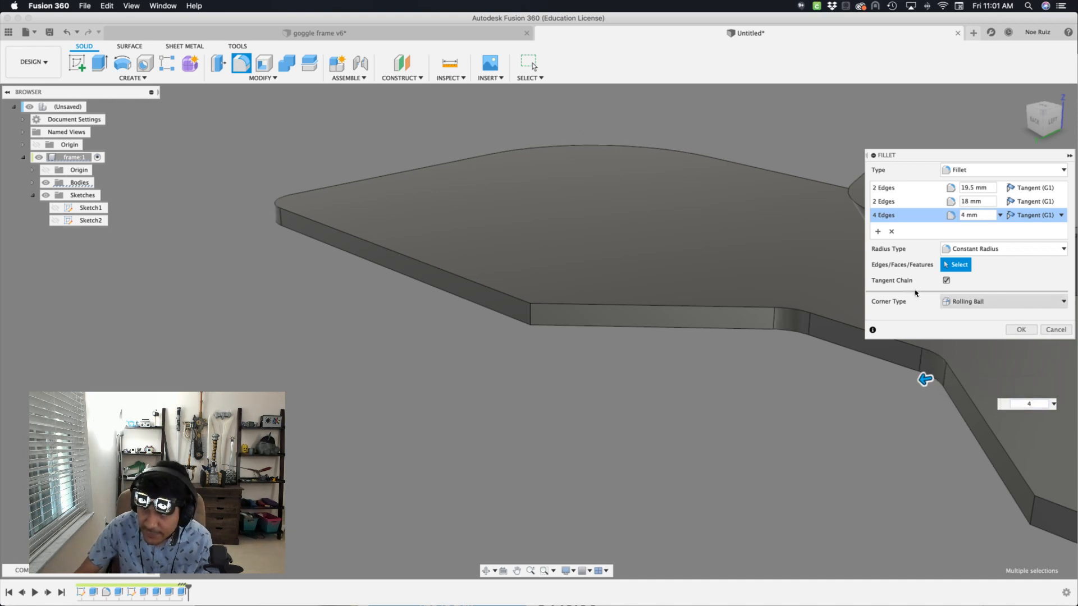
- Add a fourth fillet set of 8 mm for the two outer corners of the brow notch and complete the fillet
click(877, 232)
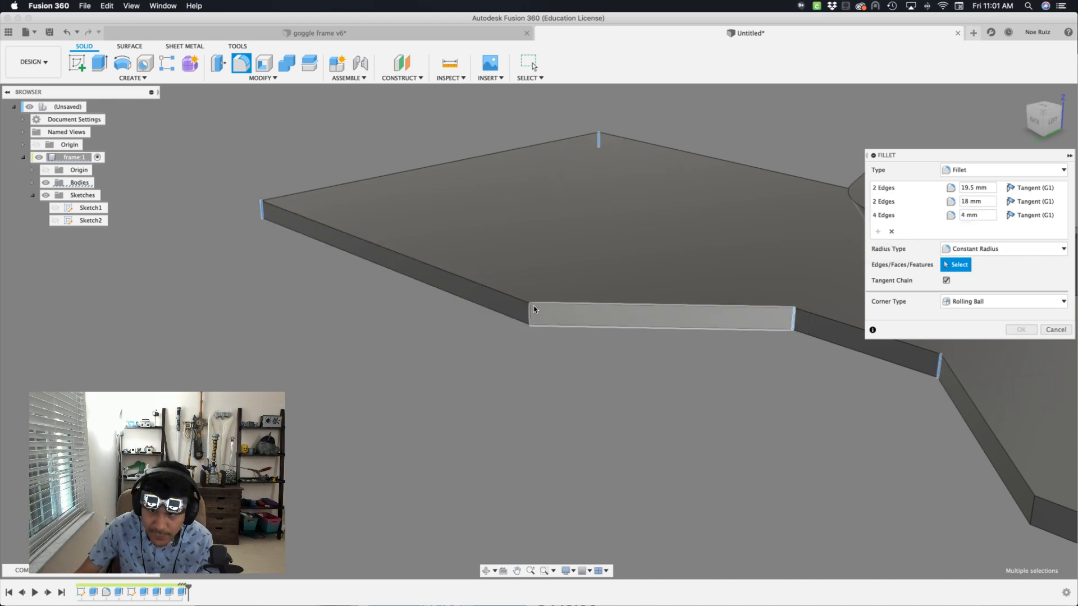
click(527, 310)
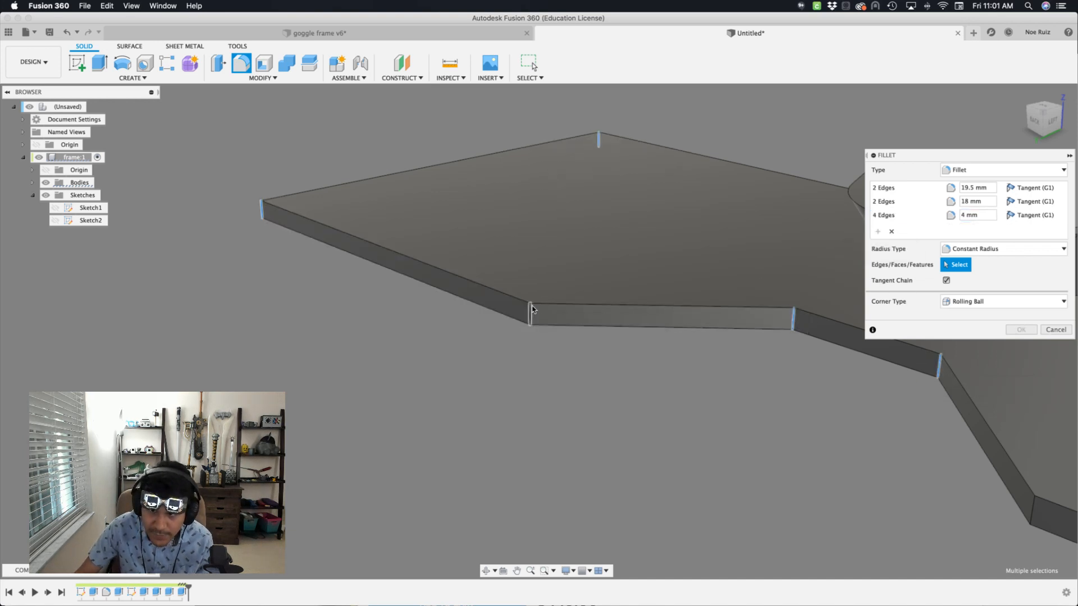
click(1037, 513)
click(1032, 512)
middle_drag(893, 493, 714, 400)
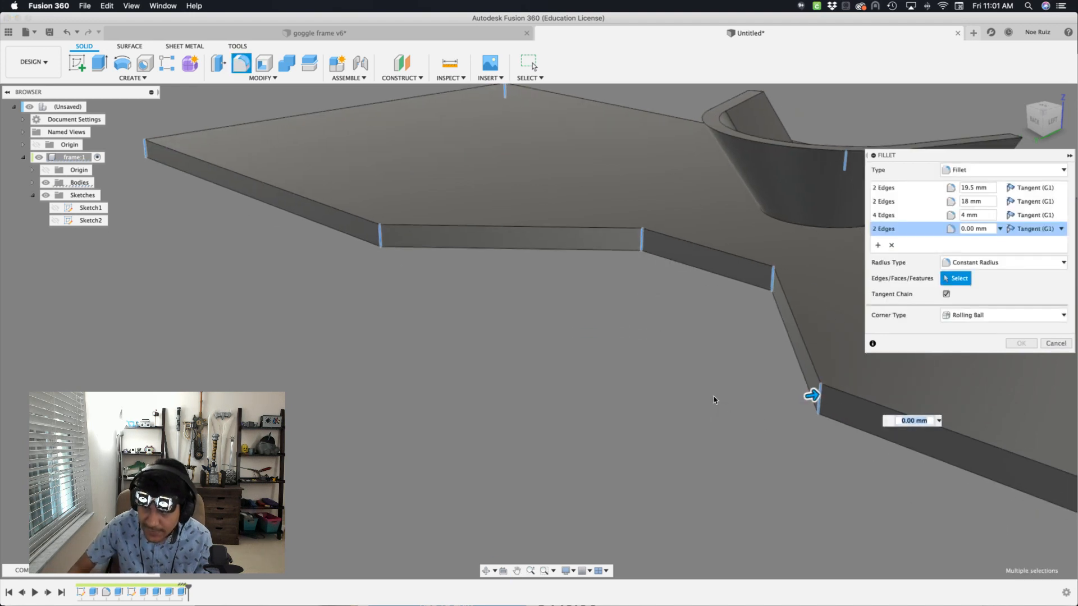
text(8)
key(Return)
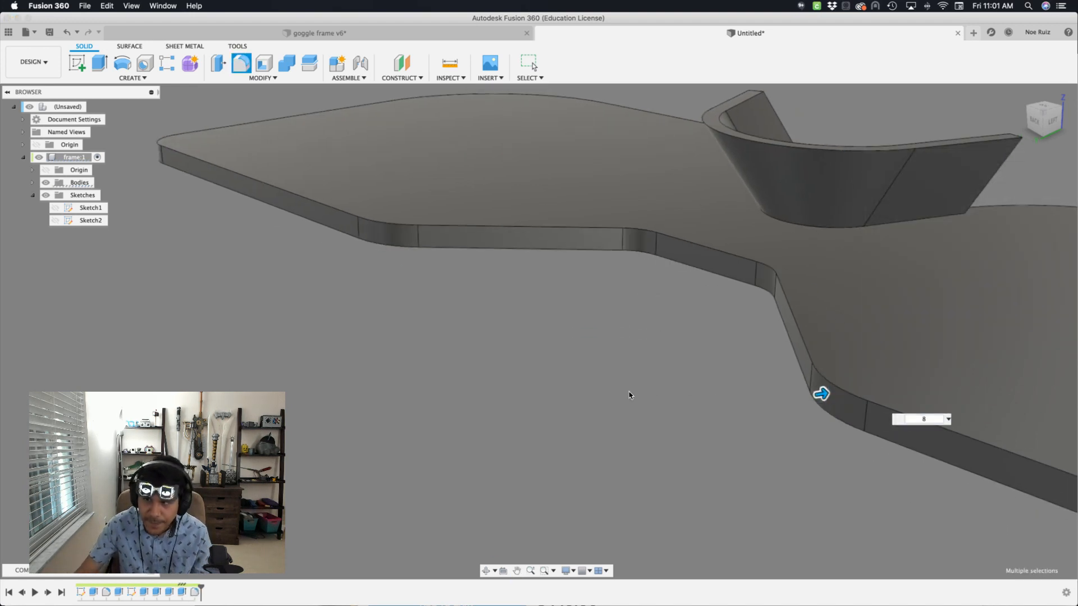
- Create a sketch on the plate's flat face opposite the nose bridge and project that face's outline into it
scroll(449, 326, down, 10)
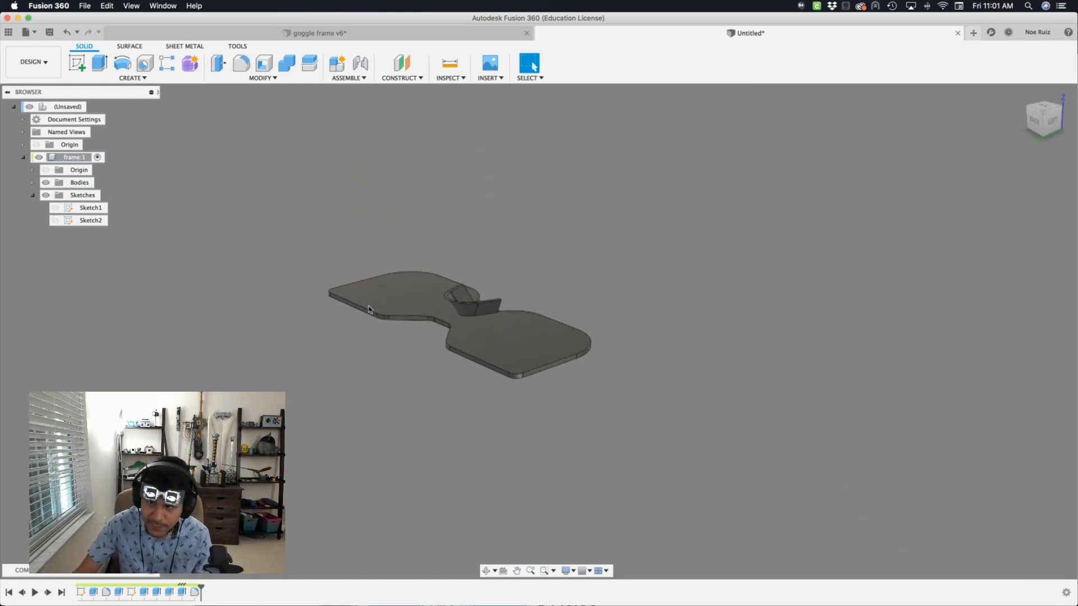
scroll(392, 330, up, 4)
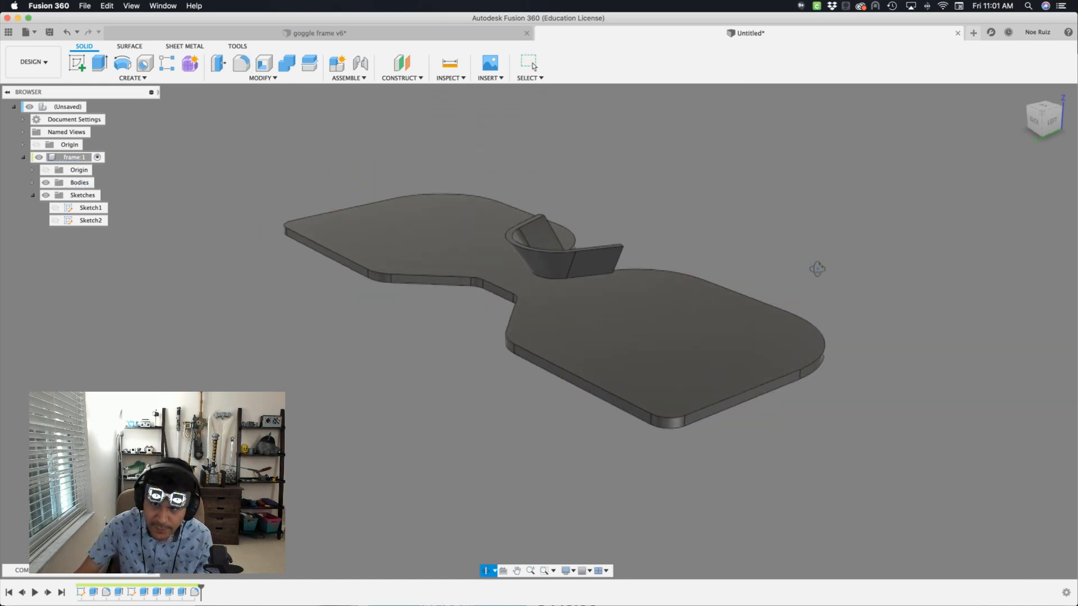
shift+middle_drag(818, 270, 725, 285)
middle_drag(450, 174, 477, 187)
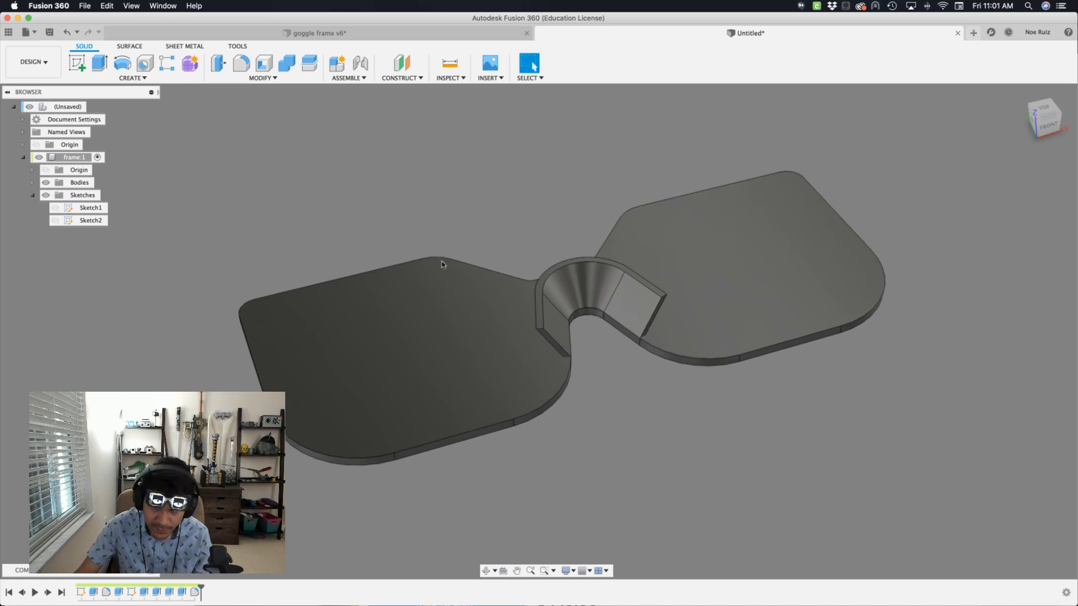
shift+middle_drag(431, 333, 382, 300)
click(382, 300)
middle_drag(305, 100, 349, 138)
key(p)
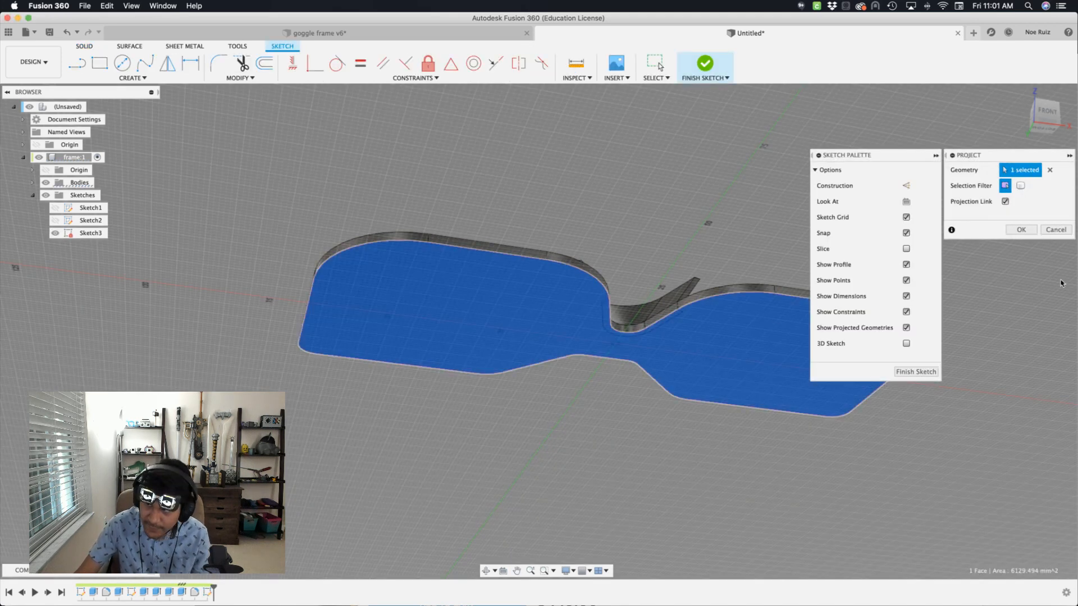
click(1036, 230)
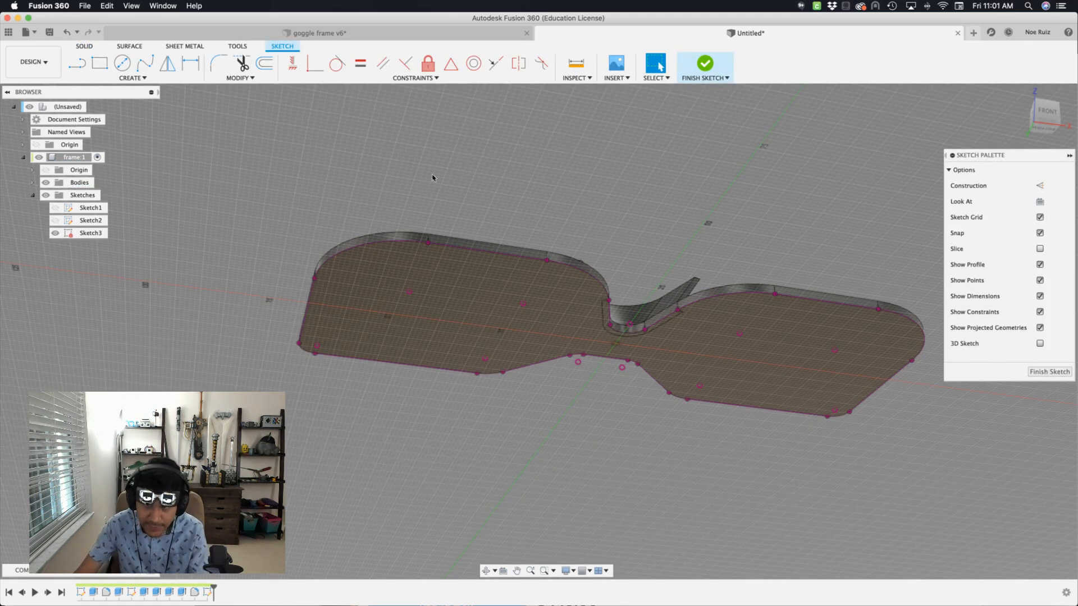
- Offset the projected plate outline inward by -1.5 mm and finish the sketch
scroll(432, 178, up, 5)
key(o)
click(404, 318)
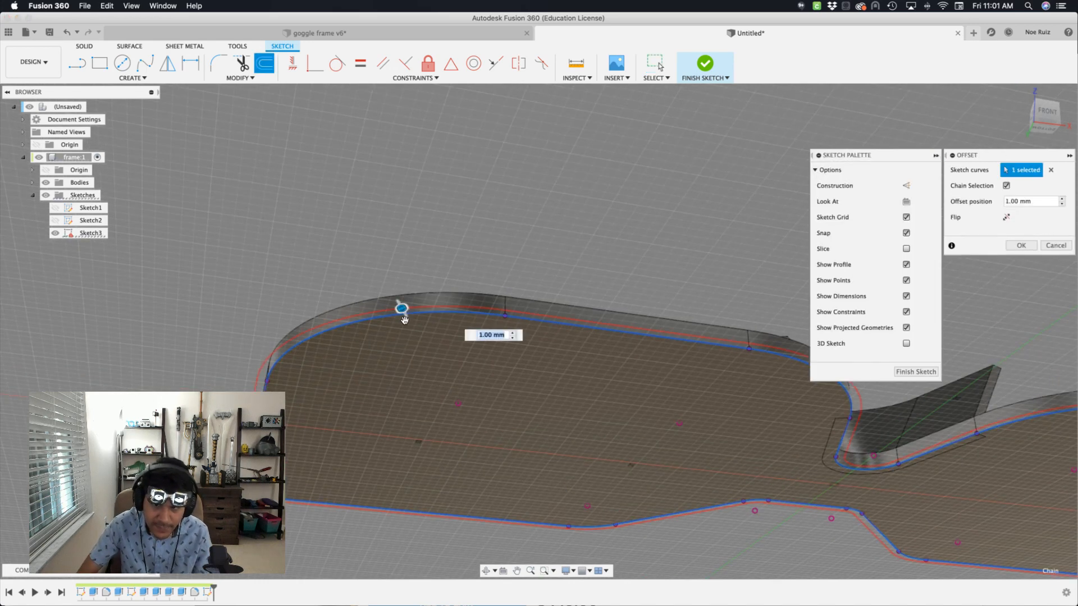
text(-1.5)
key(Return)
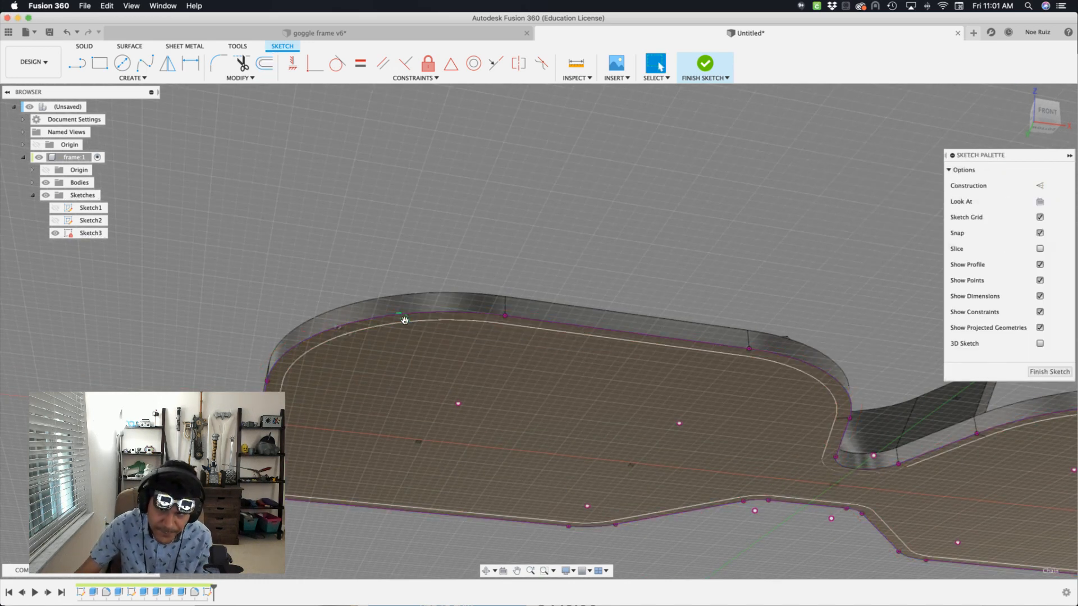
scroll(405, 320, down, 5)
click(705, 64)
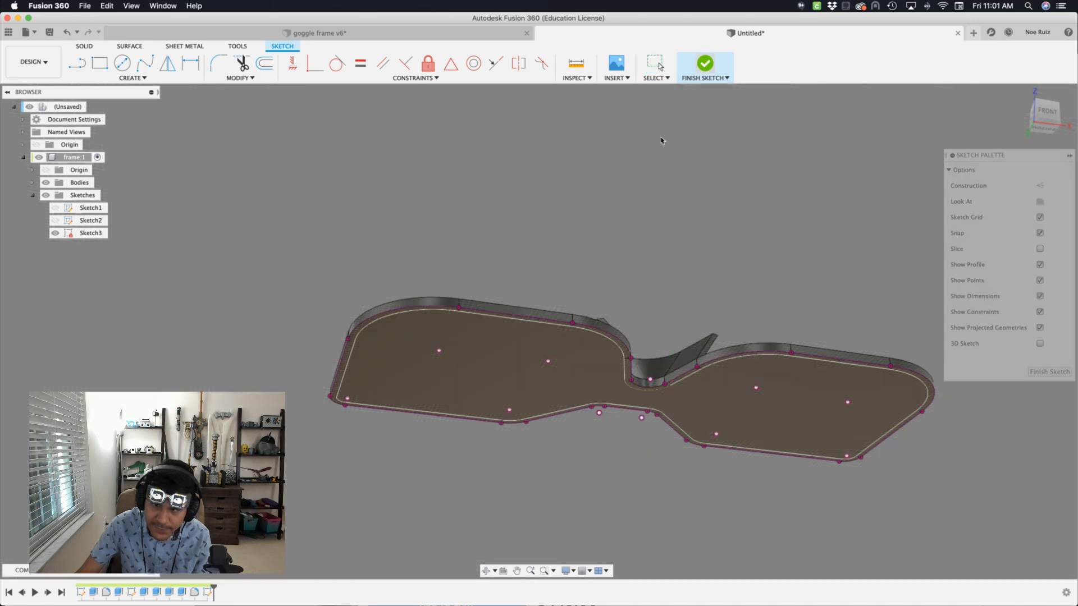
scroll(580, 255, up, 3)
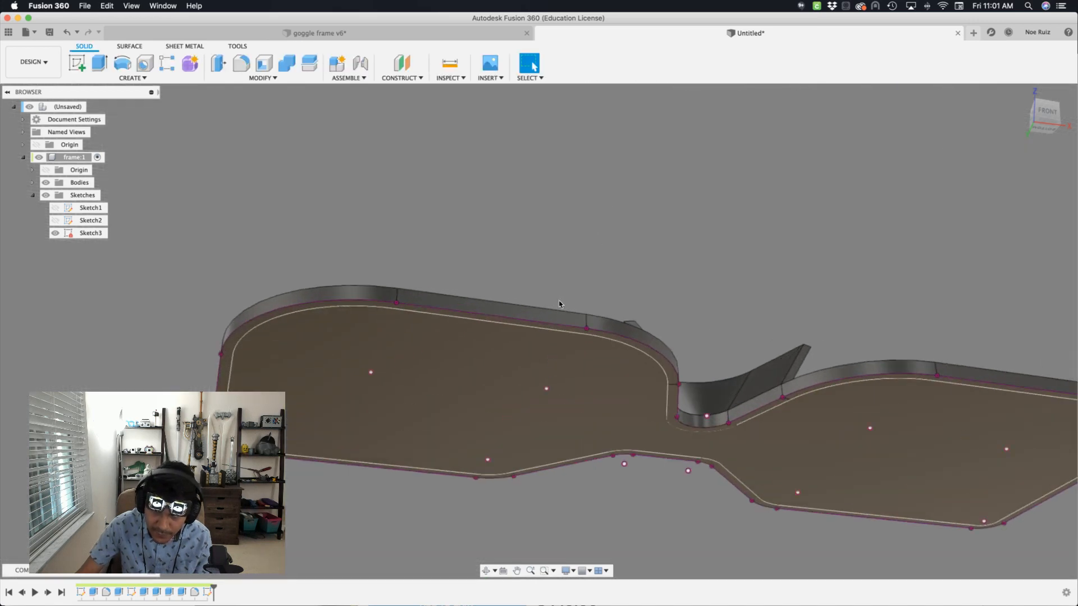
shift+middle_drag(560, 283, 567, 315)
scroll(651, 258, up, 5)
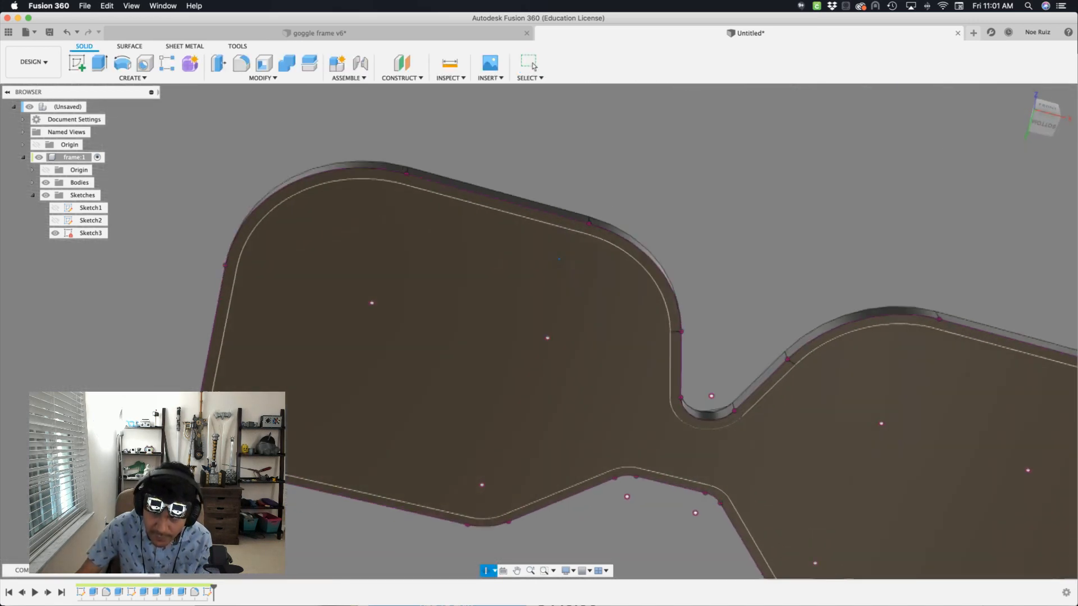
click(651, 258)
scroll(650, 250, down, 5)
key(e)
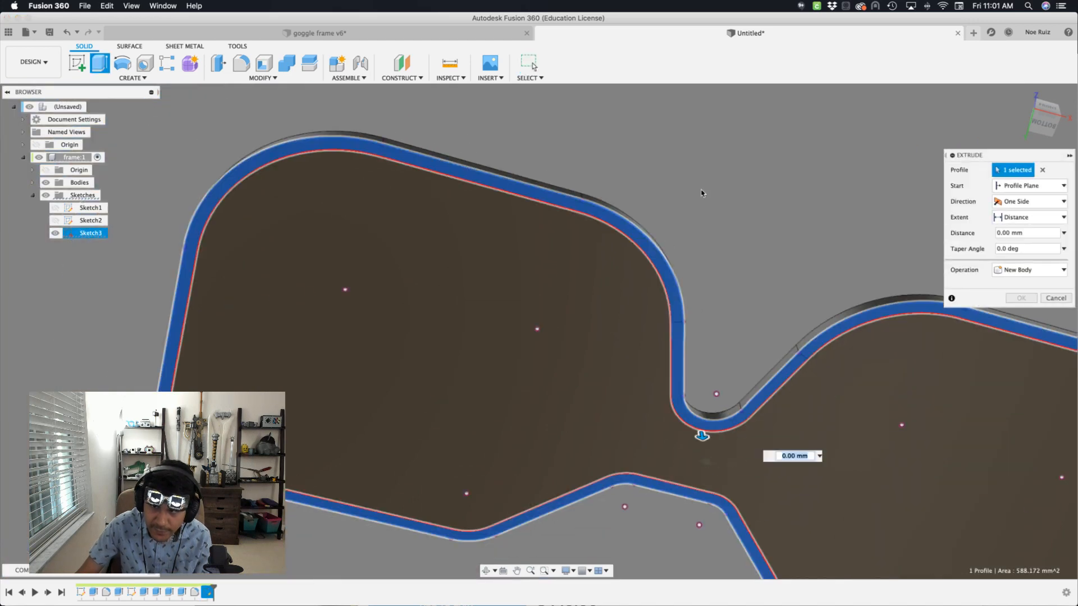
shift+middle_drag(709, 206, 682, 245)
key(Escape)
- Extrude the area inside the inset outline as a cut, To Object, up to the plate's opposite face, leaving only the thin rim
click(551, 327)
scroll(606, 268, down, 5)
key(e)
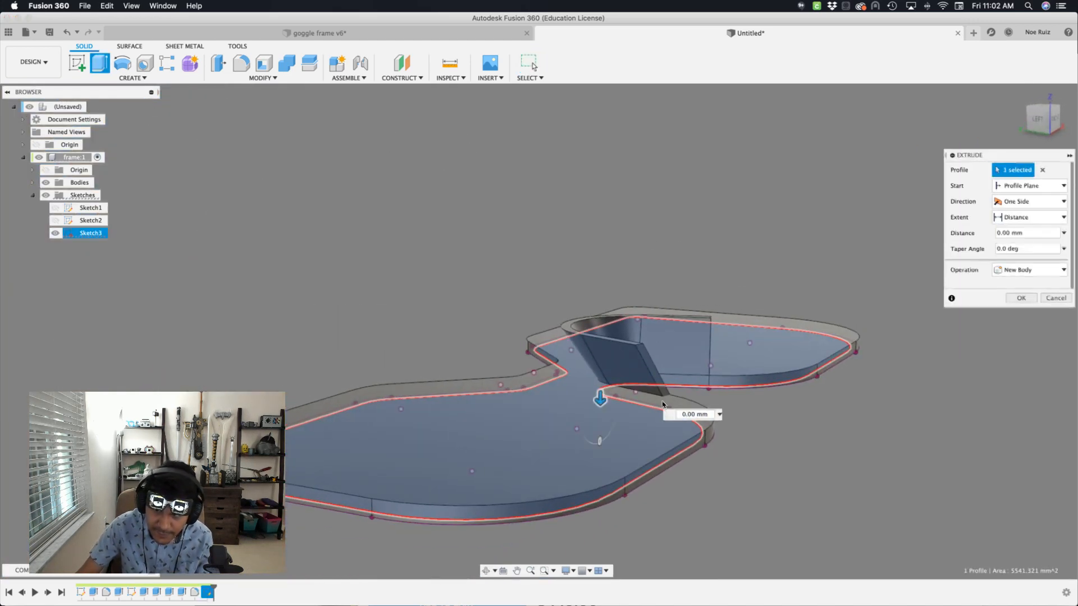
click(1044, 218)
click(1019, 242)
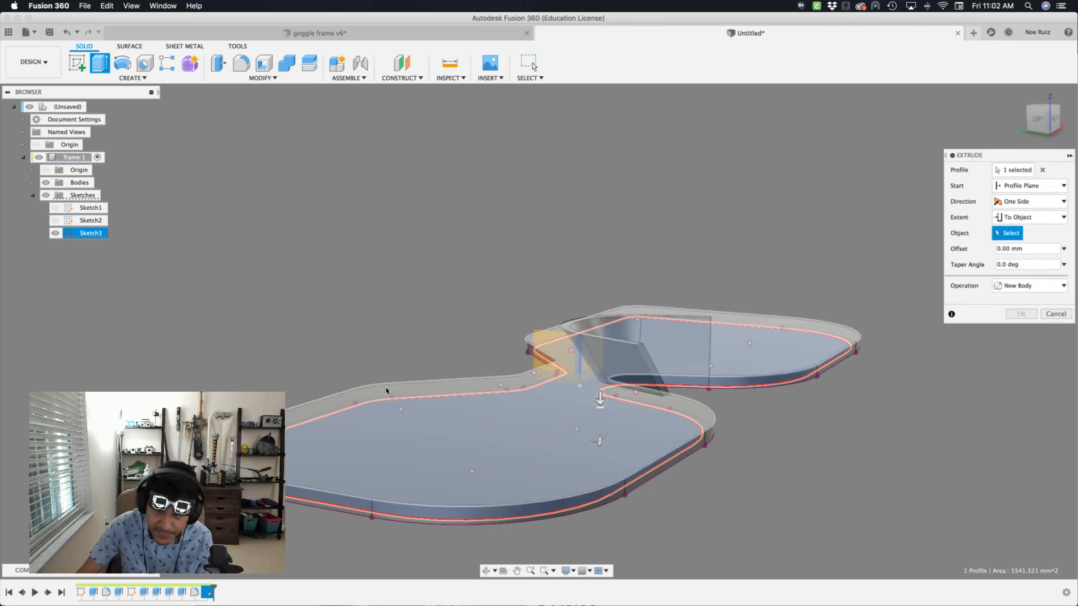
click(309, 415)
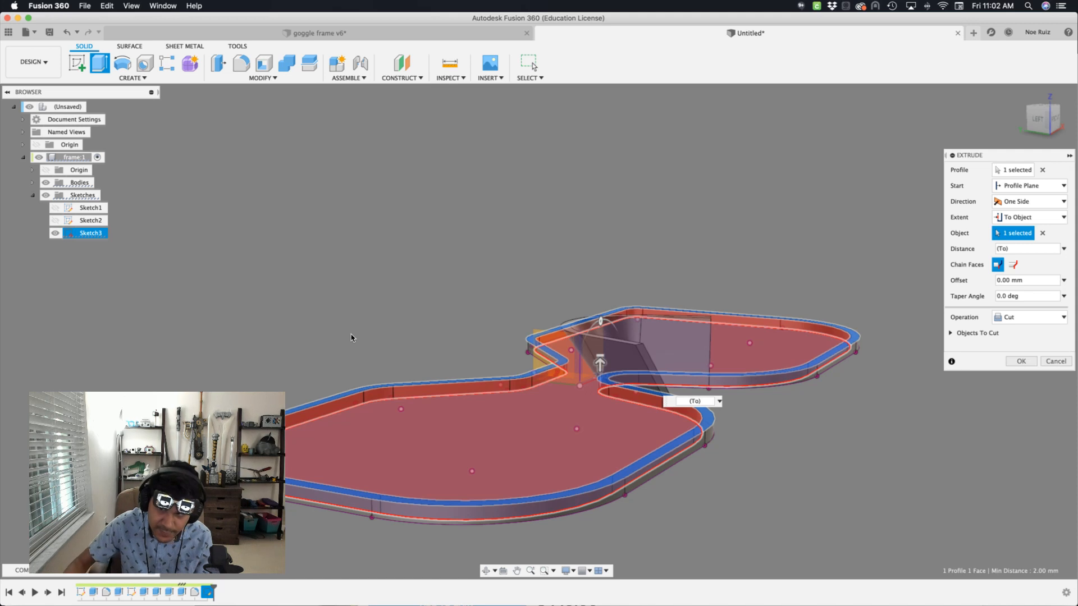
key(Return)
shift+middle_drag(352, 335, 390, 247)
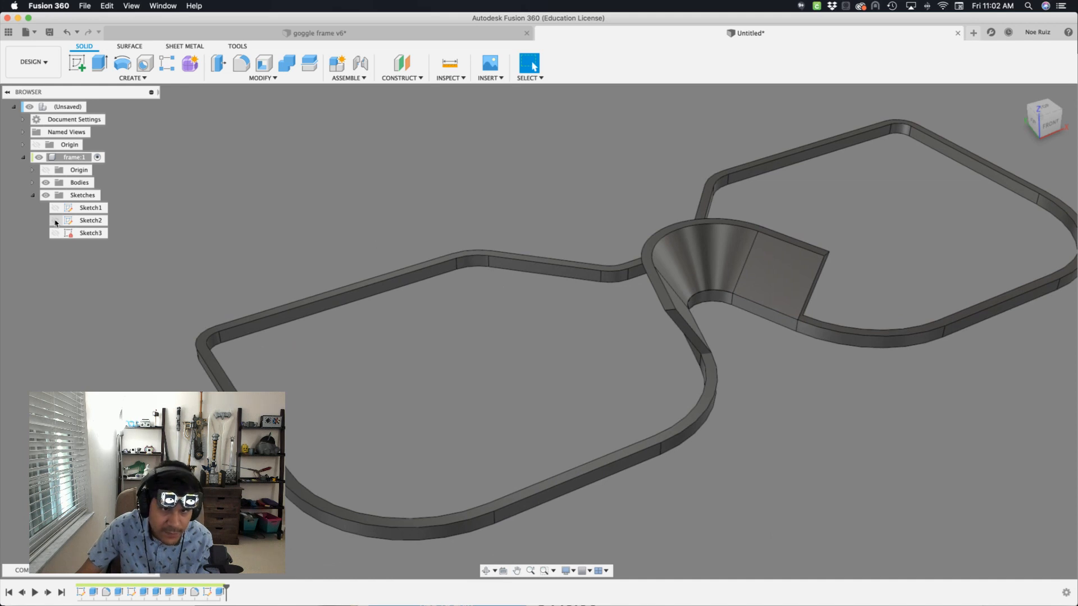
- Hide the nose bridge body, show Sketch3 and open it for editing
click(33, 183)
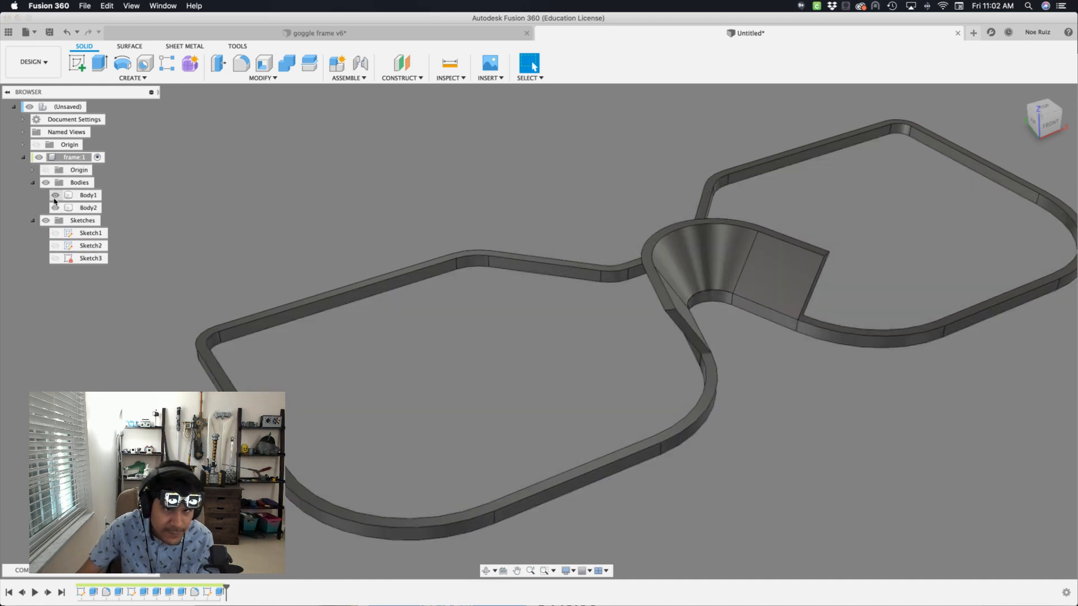
click(55, 196)
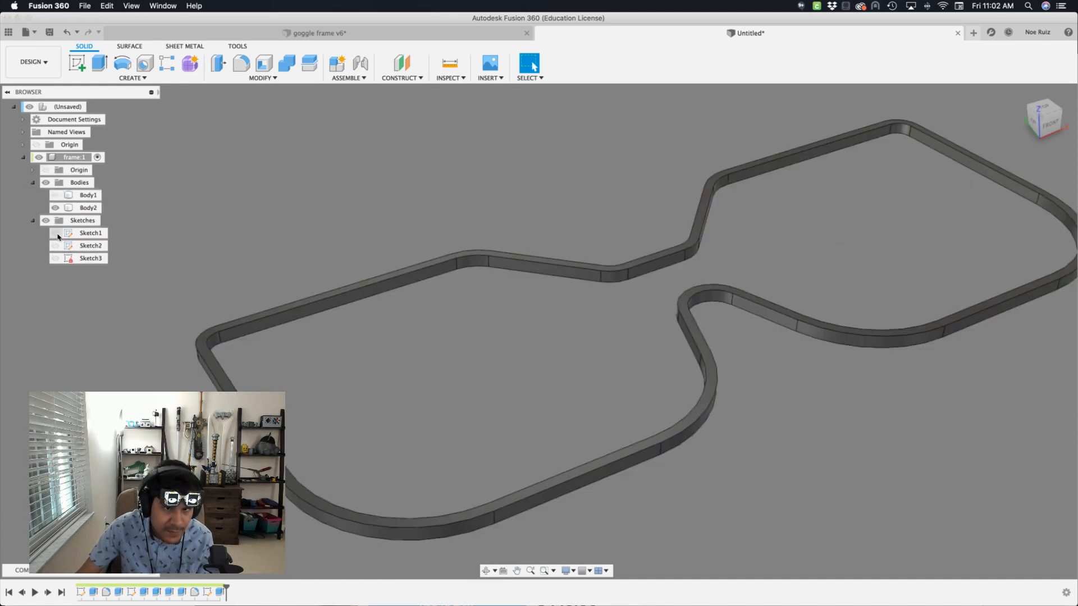
click(57, 258)
double_click(66, 258)
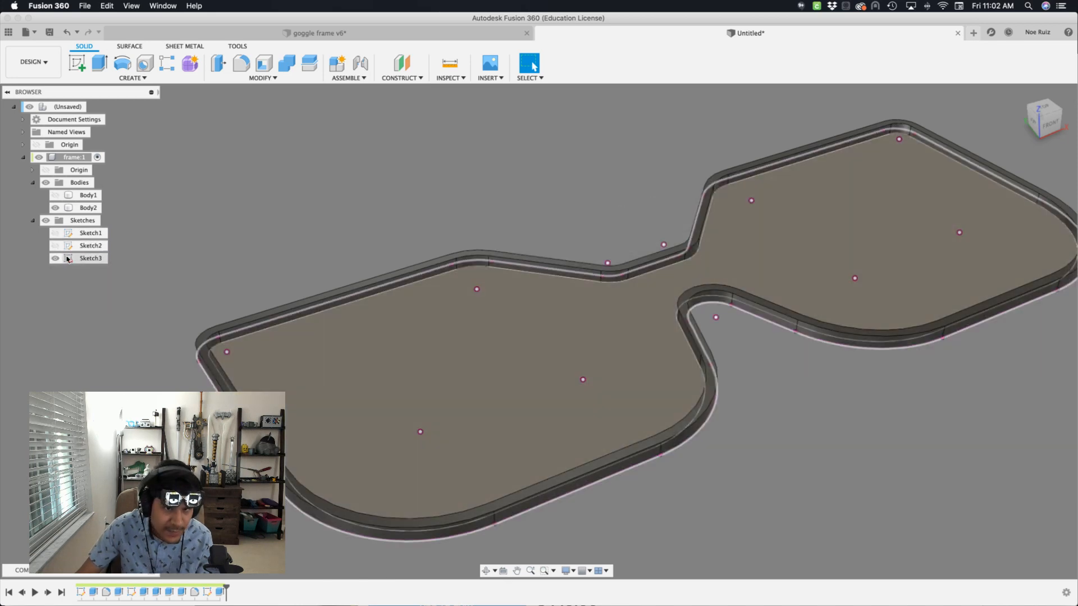
click(1047, 110)
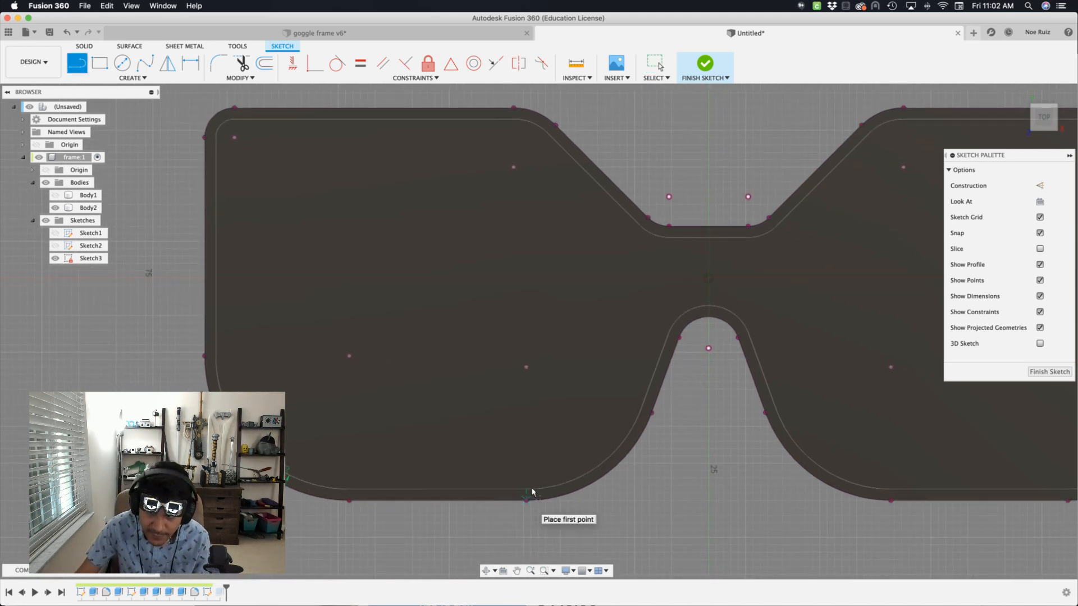
- Draw three connected lines around the nose notch: 30 mm perpendicular from one fillet endpoint, across along the horizontal axis, and back to the matching opposite endpoint
key(l)
shift+middle_drag(745, 516, 674, 381)
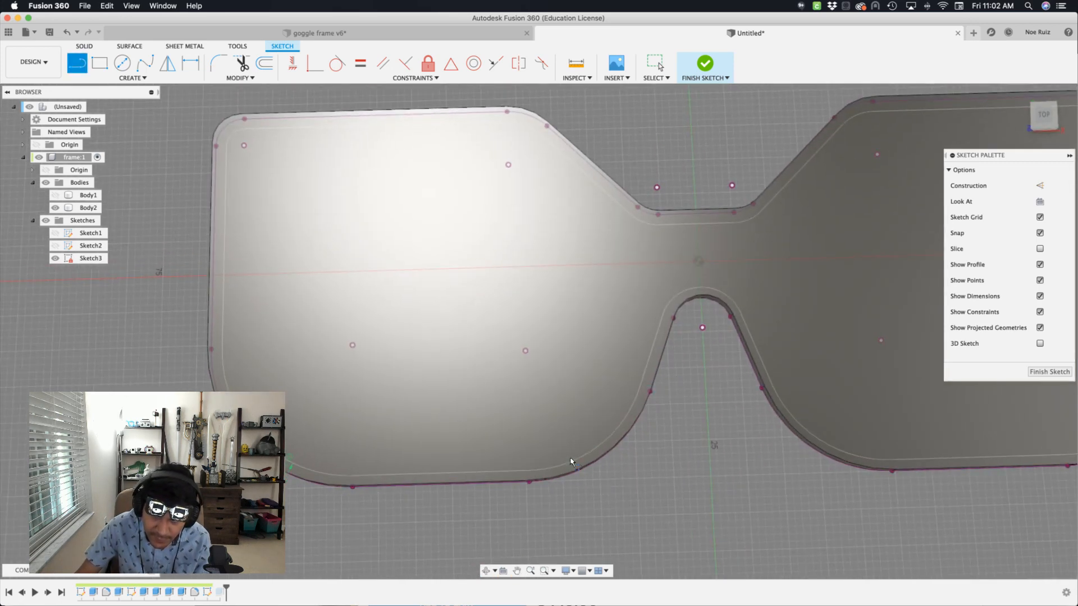
click(530, 478)
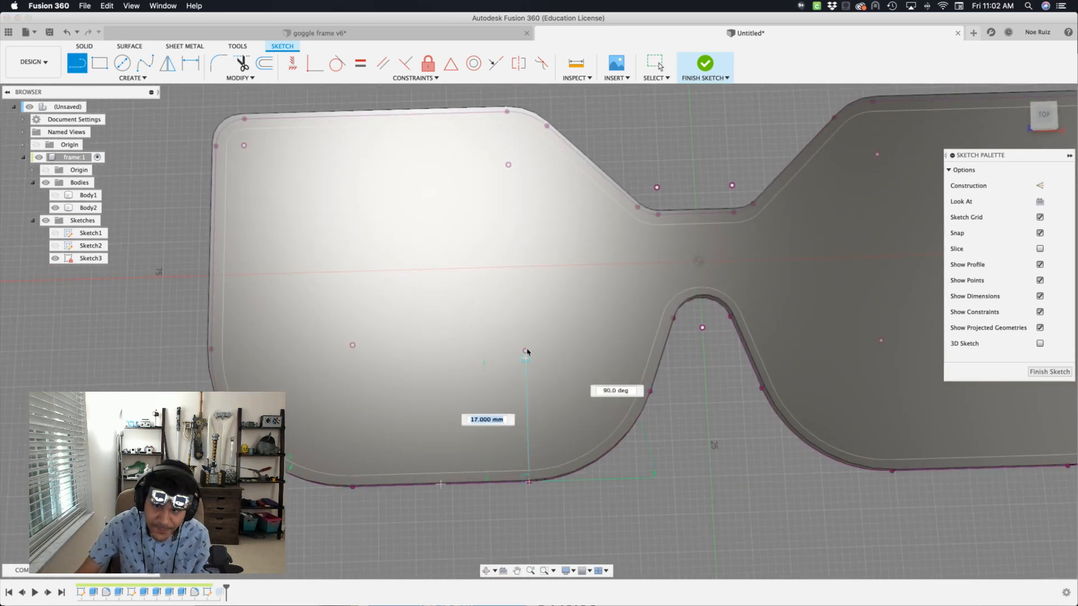
click(526, 270)
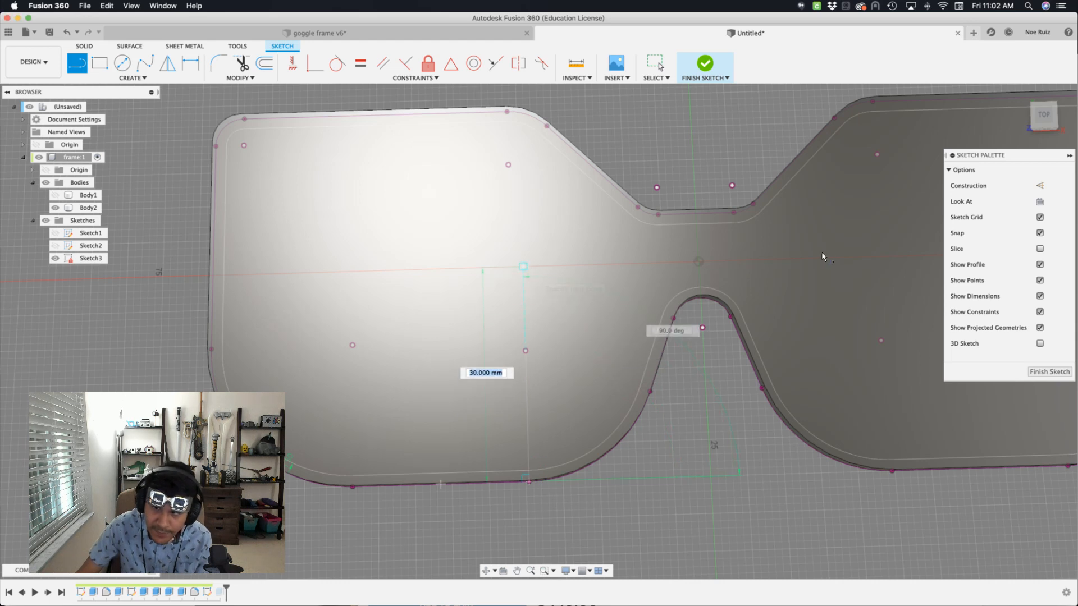
click(863, 258)
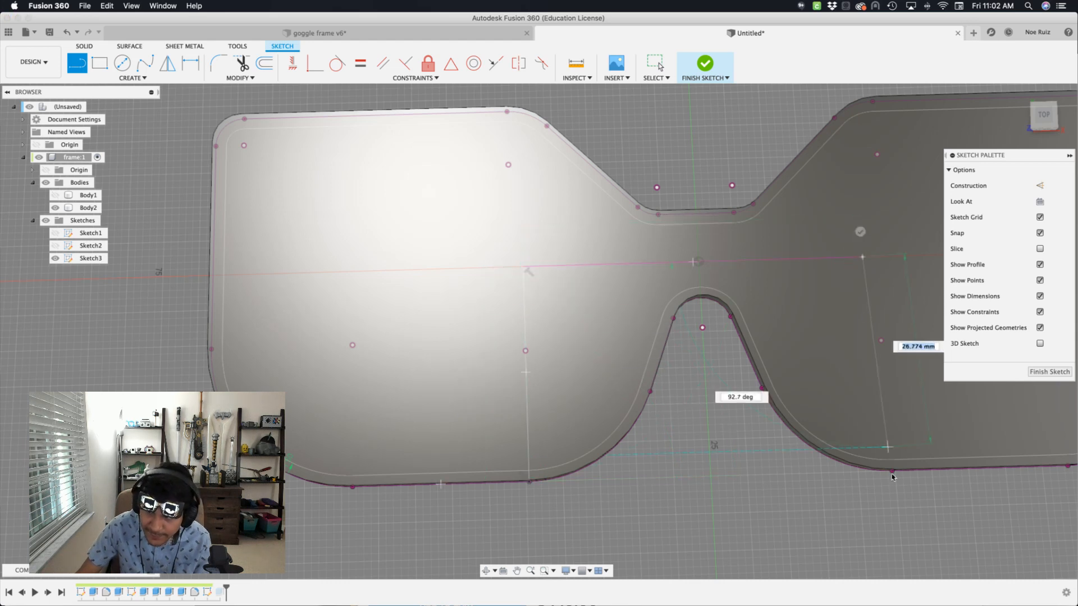
key(Escape)
- Apply a Horizontal/Vertical constraint to the slanted third line beside the nose notch and finish the sketch
scroll(899, 398, right, 3)
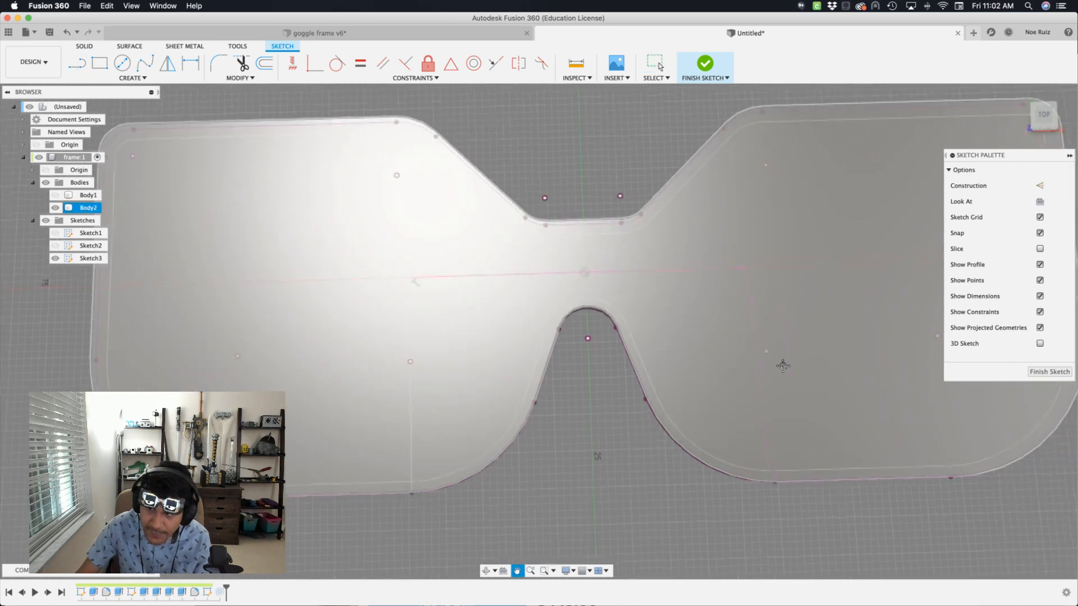
scroll(750, 292, up, 5)
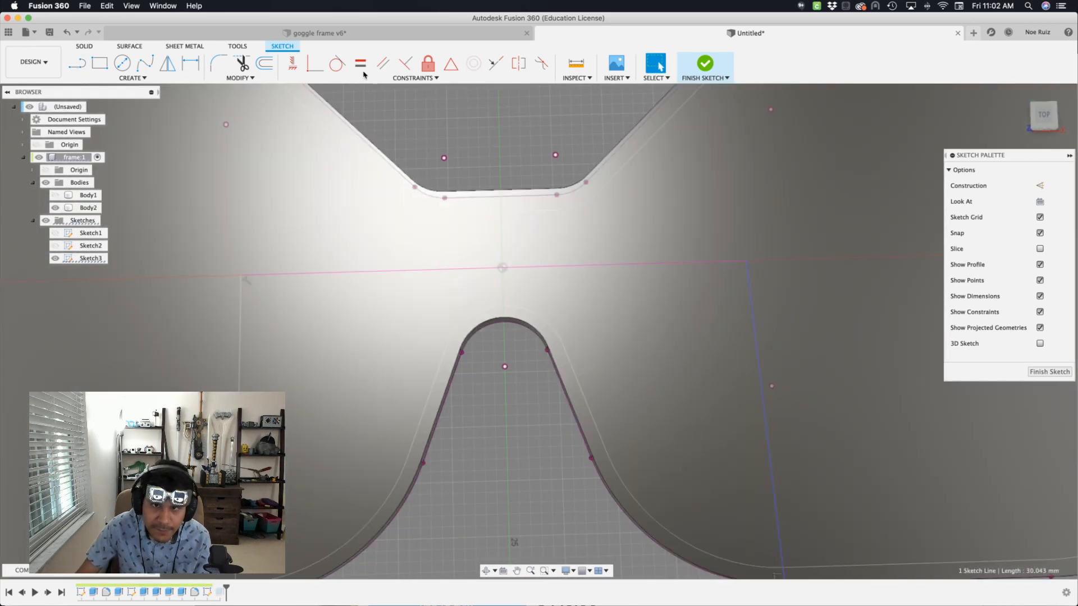
click(293, 64)
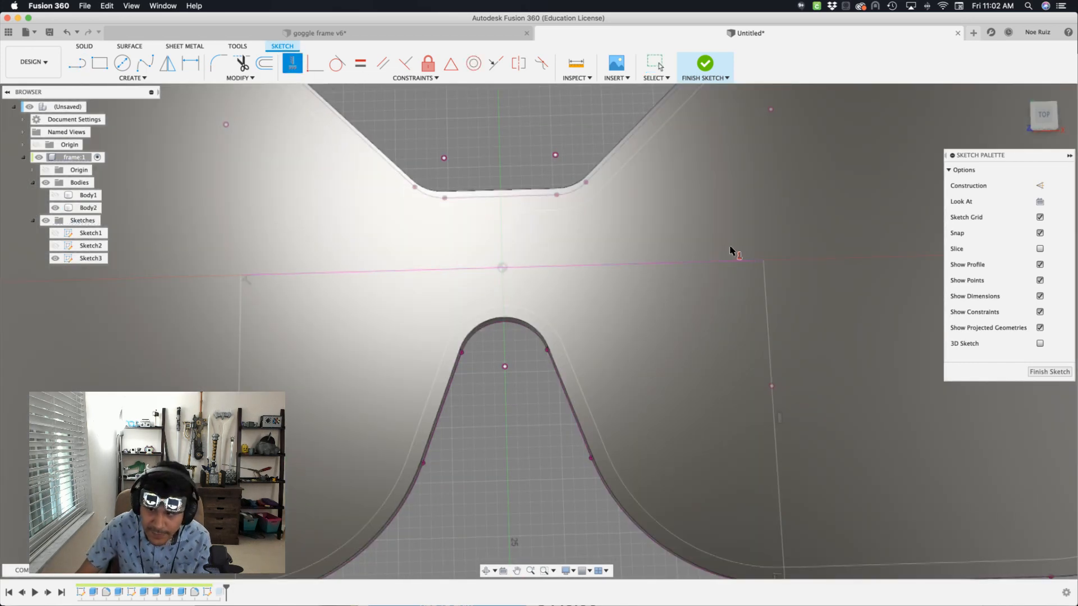
key(Escape)
scroll(433, 288, down, 5)
scroll(529, 294, up, 4)
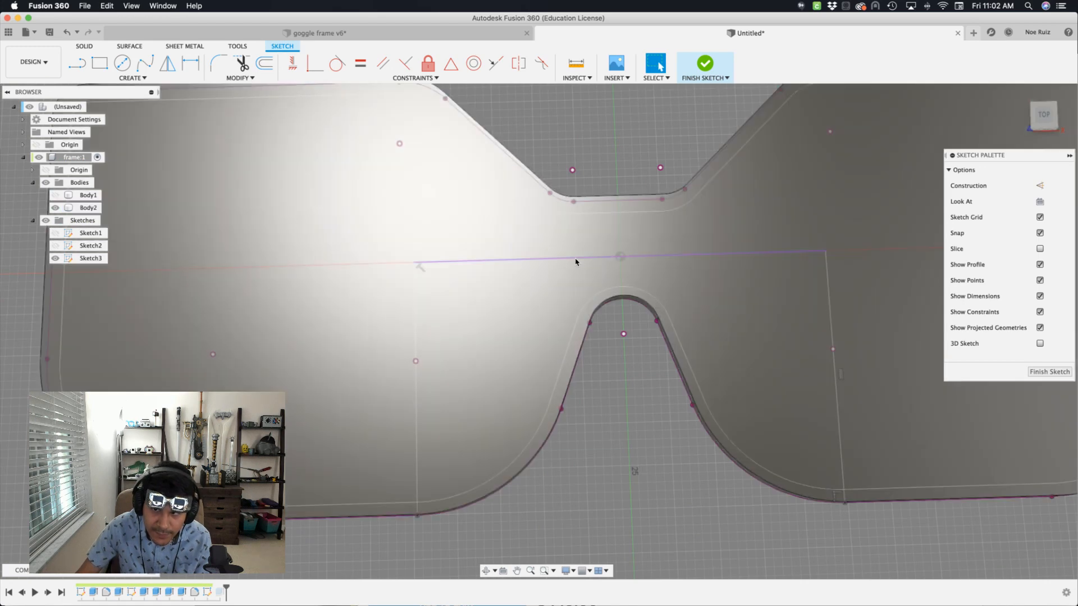
click(575, 260)
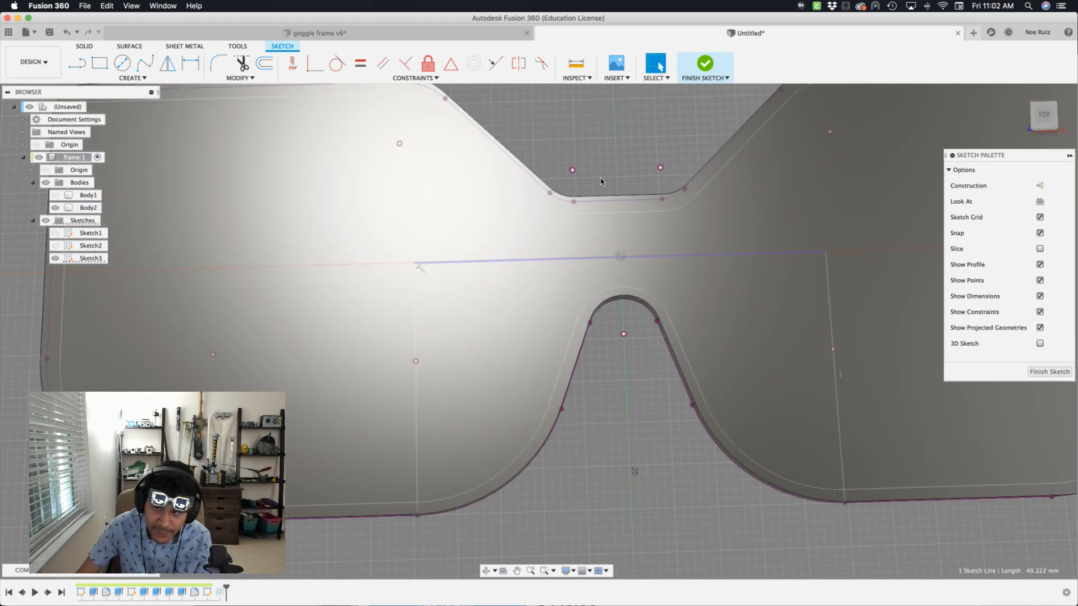
click(600, 182)
scroll(515, 348, down, 2)
click(548, 418)
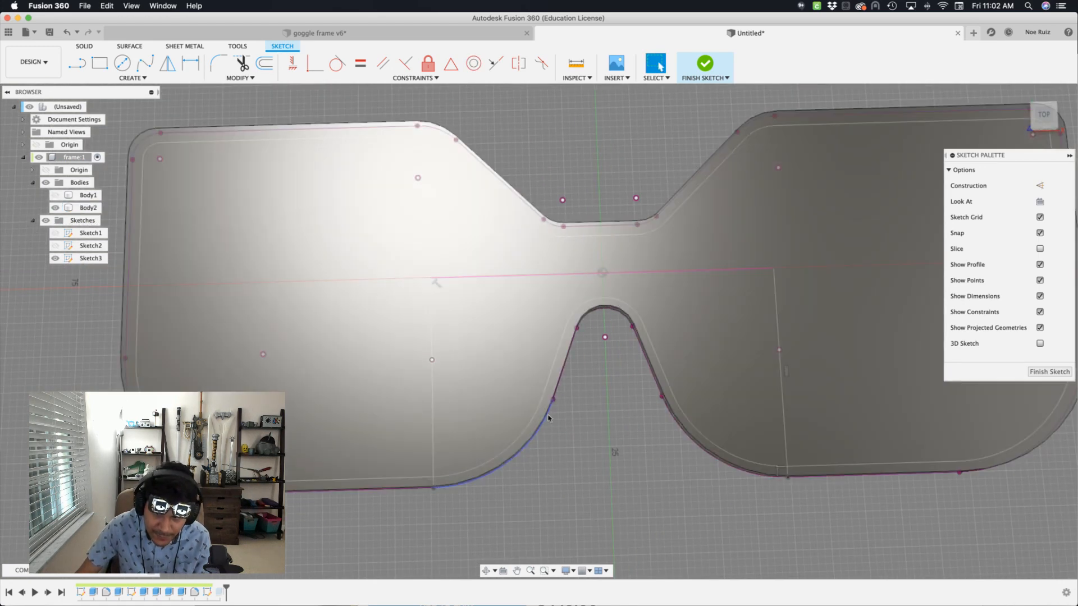
shift+middle_drag(591, 516, 784, 106)
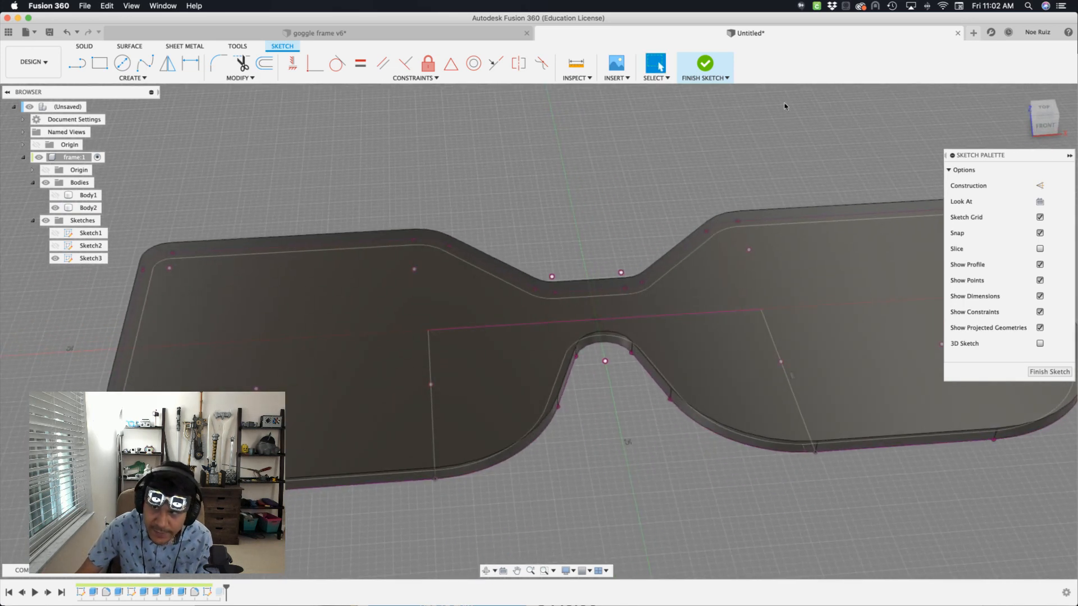
click(705, 71)
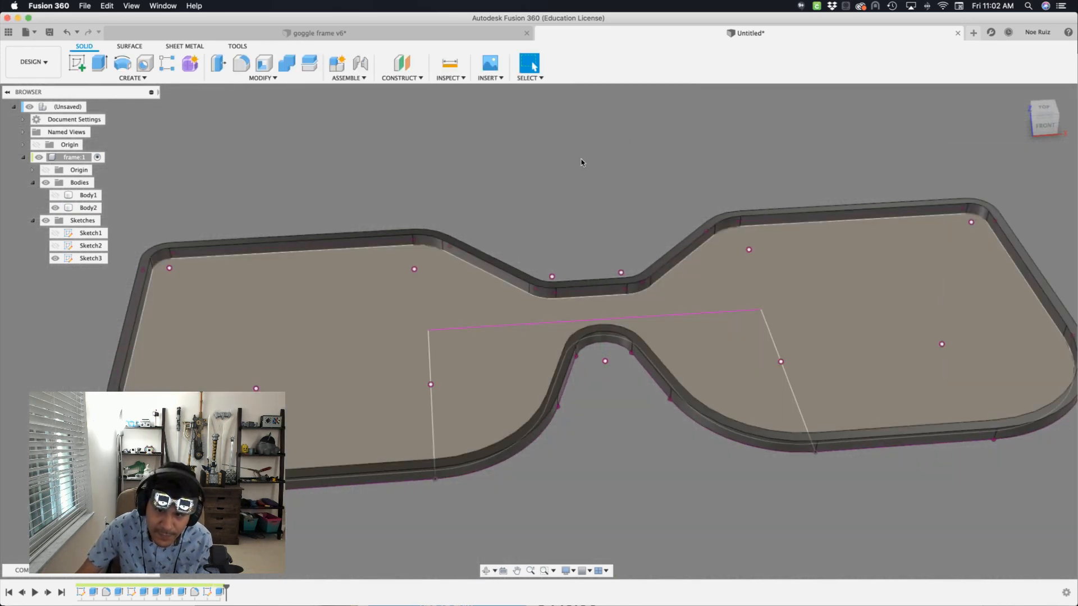
- Extrude the rim section around the nose notch between the two new lines by -7 mm as a cut
shift+middle_drag(582, 161, 584, 96)
scroll(496, 286, up, 5)
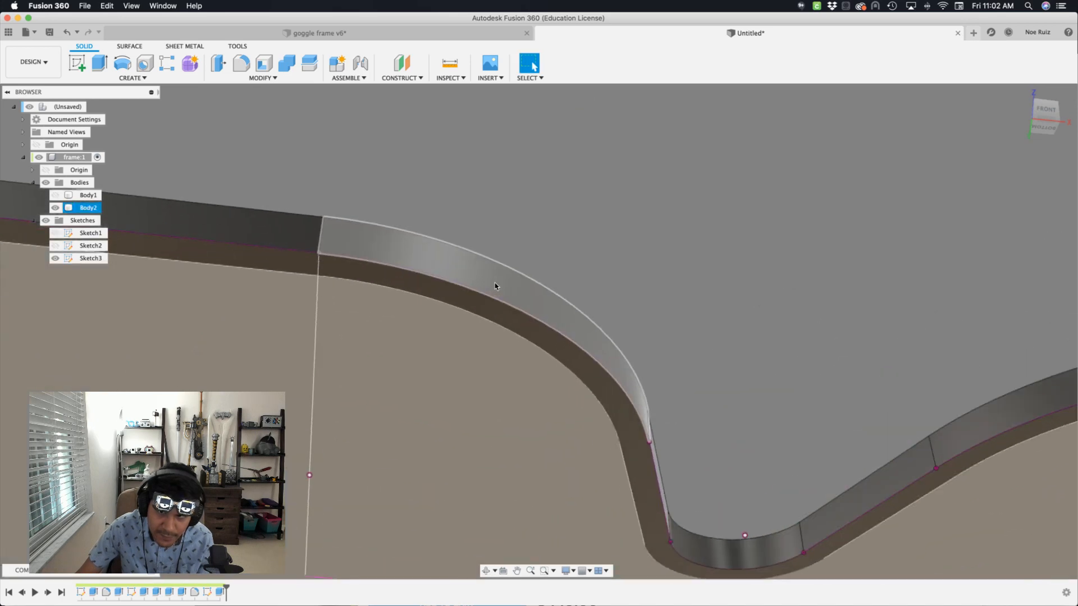
key(e)
click(495, 311)
shift+middle_drag(495, 310, 701, 334)
drag(741, 421, 735, 358)
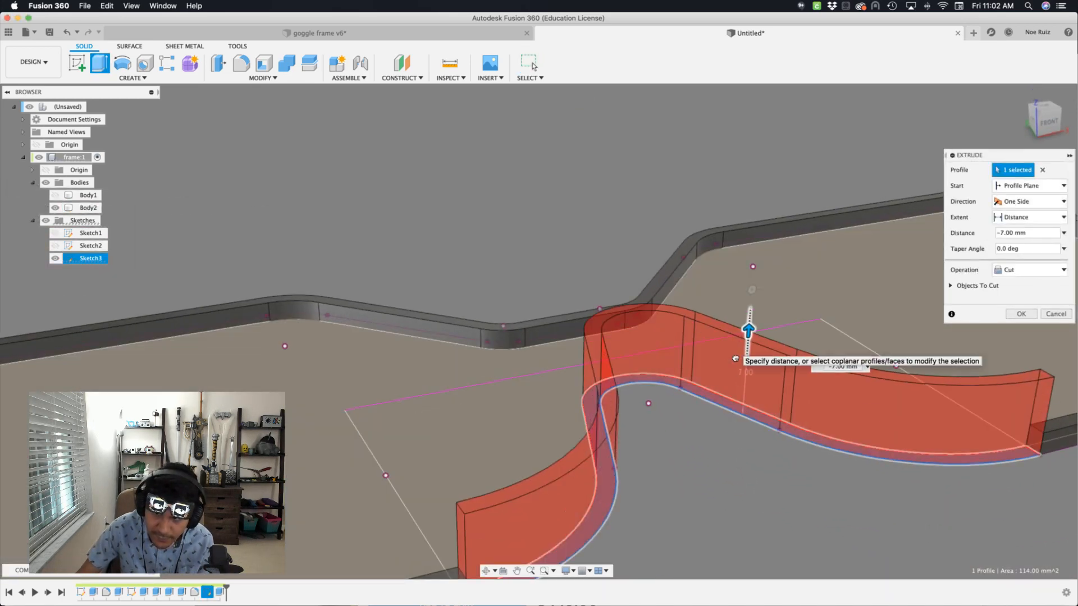
key(Return)
scroll(730, 353, down, 3)
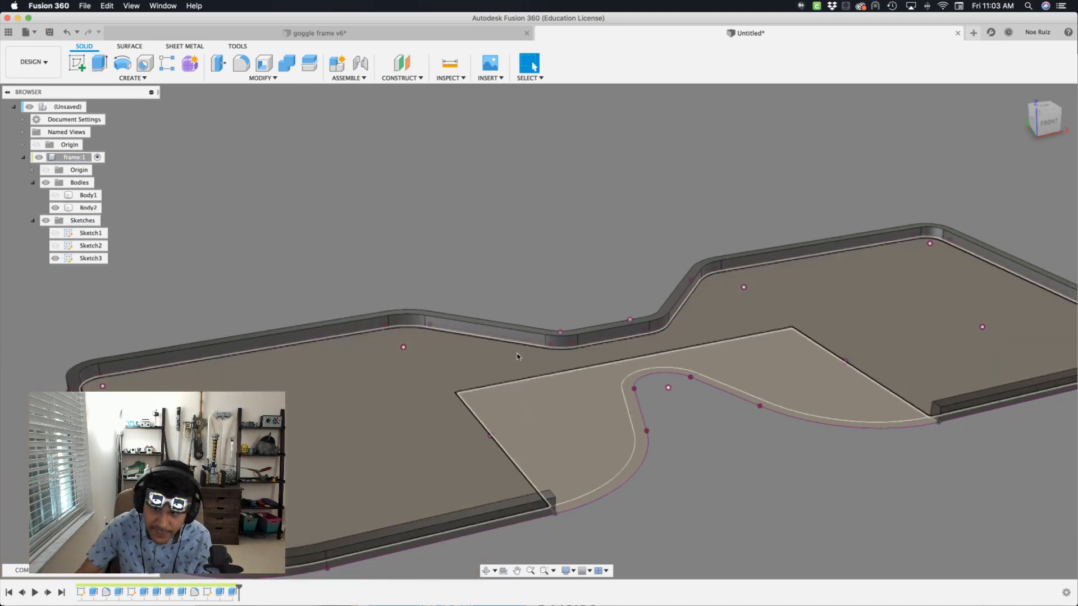
- Show the nose bridge body again and hide Sketch3
click(54, 196)
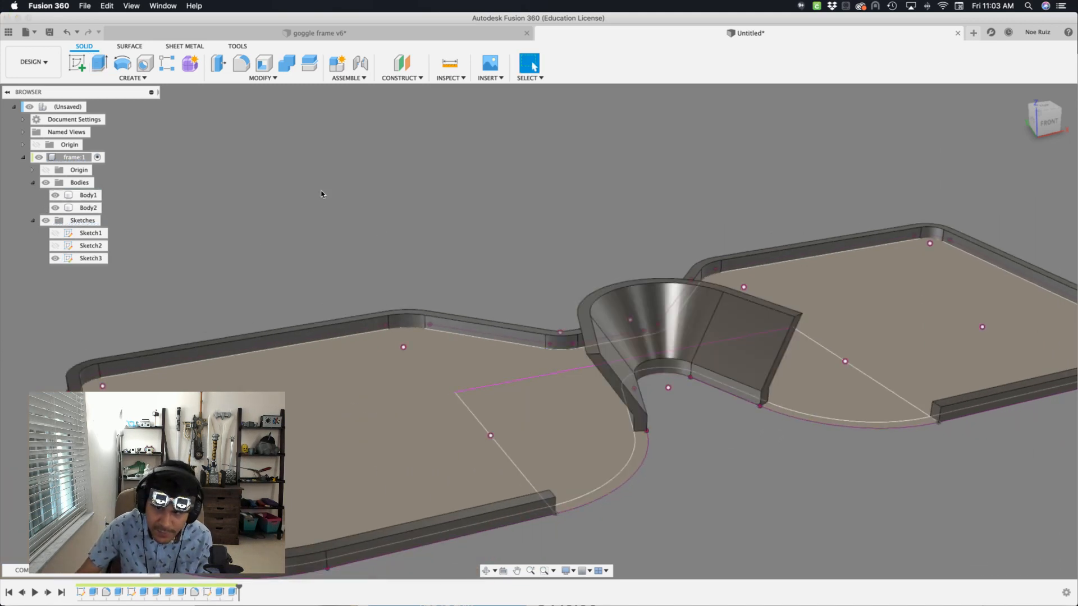
middle_drag(322, 193, 455, 174)
click(55, 258)
scroll(449, 222, down, 3)
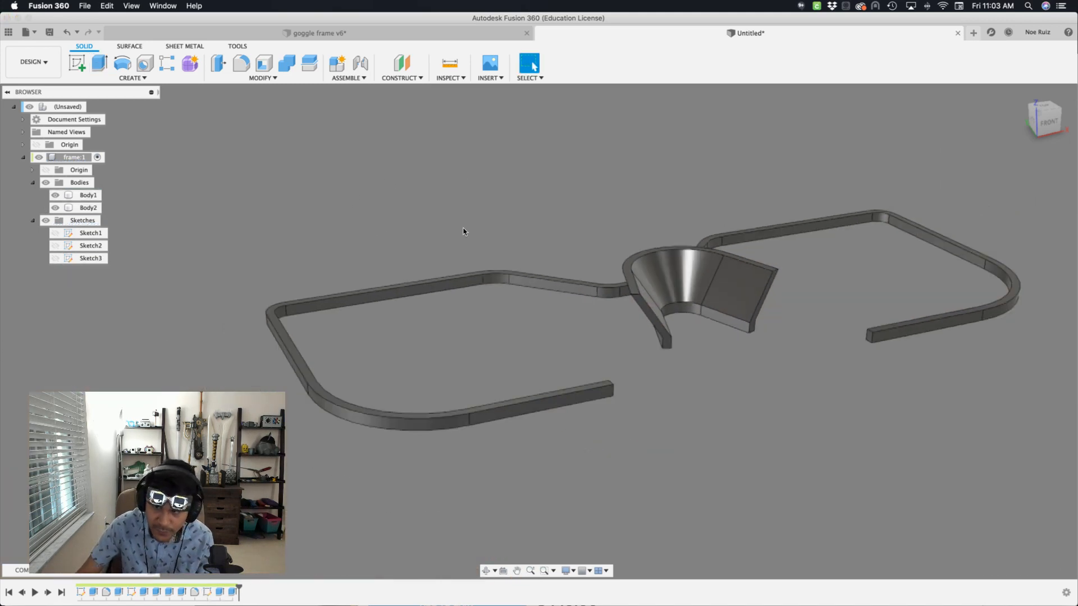
scroll(494, 231, up, 1)
mouse_move(616, 230)
shift+middle_down()
mouse_move(616, 261)
mouse_move(616, 224)
mouse_move(616, 233)
shift+middle_up()
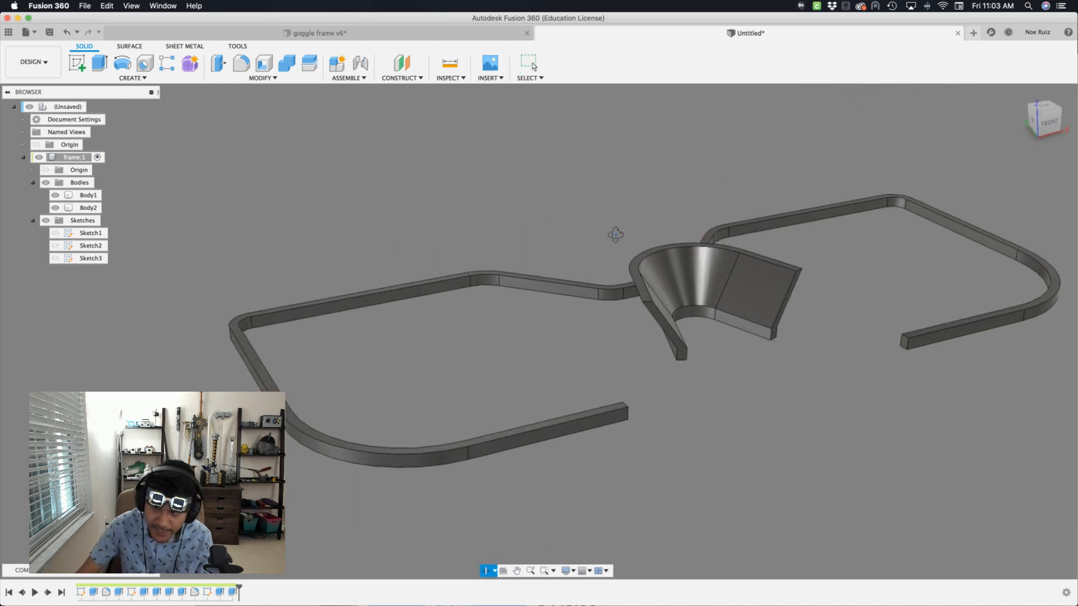
- Extrude the rim's upper face, To Object, up to the upper face of the nose bridge
scroll(617, 410, up, 5)
click(586, 380)
scroll(586, 379, down, 3)
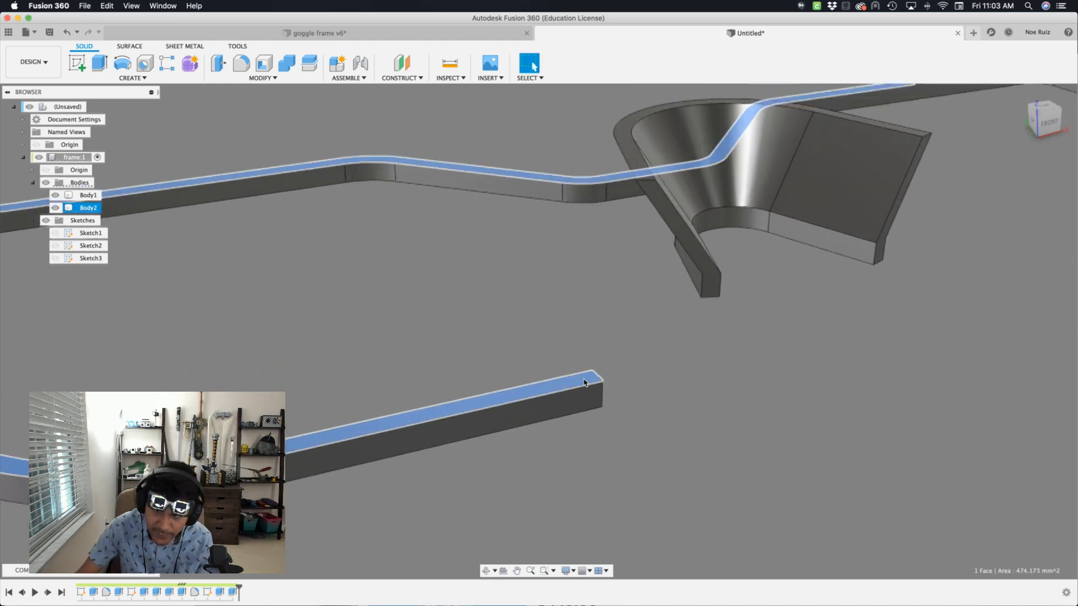
scroll(573, 377, up, 2)
key(e)
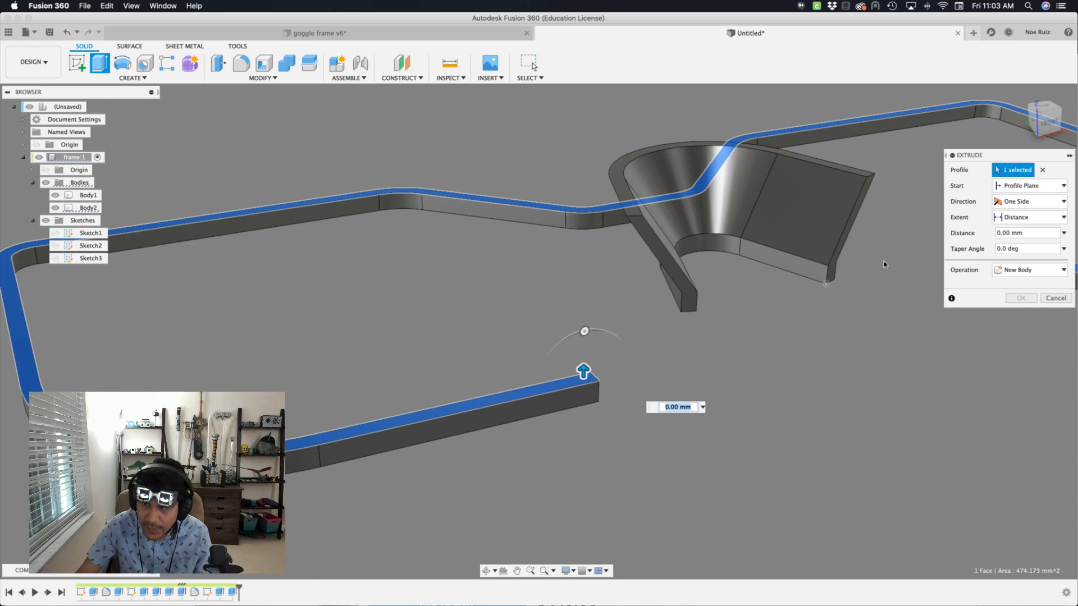
click(1028, 218)
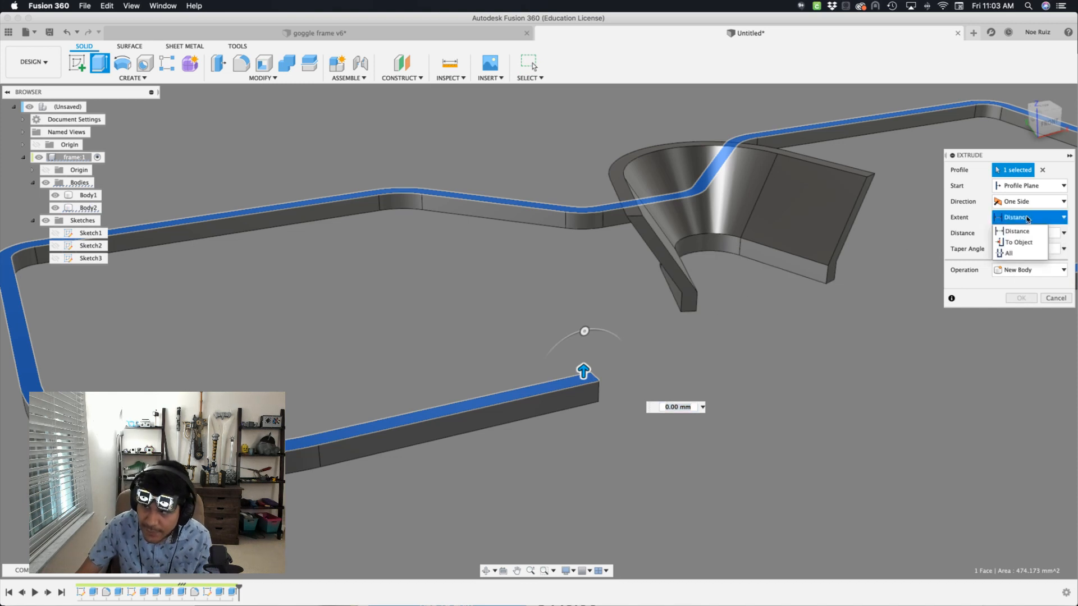
click(1025, 242)
scroll(641, 192, up, 2)
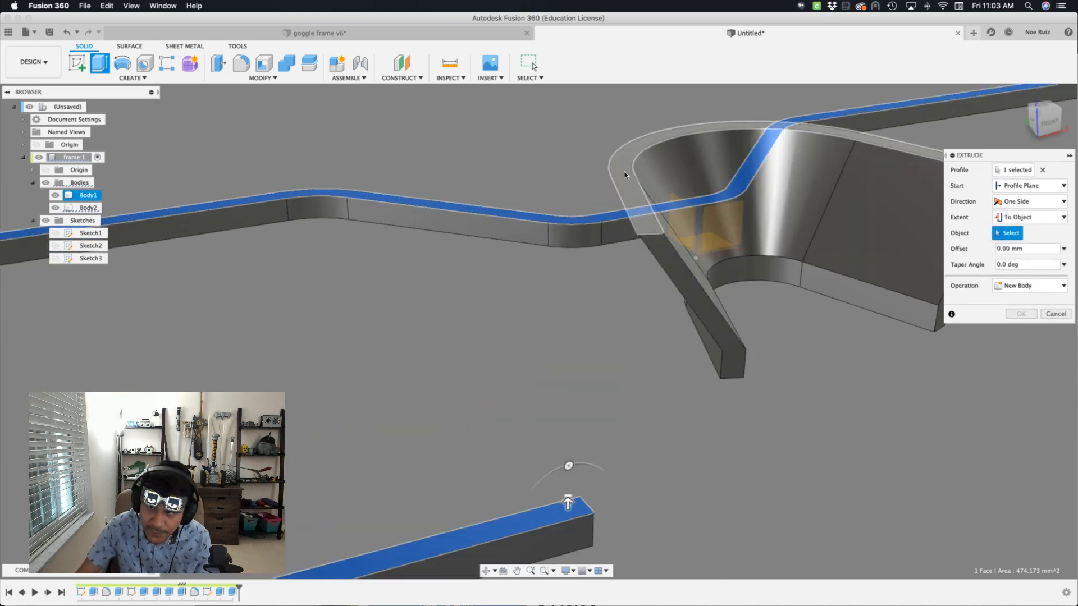
click(624, 175)
scroll(610, 184, down, 3)
middle_drag(484, 253, 484, 295)
key(Return)
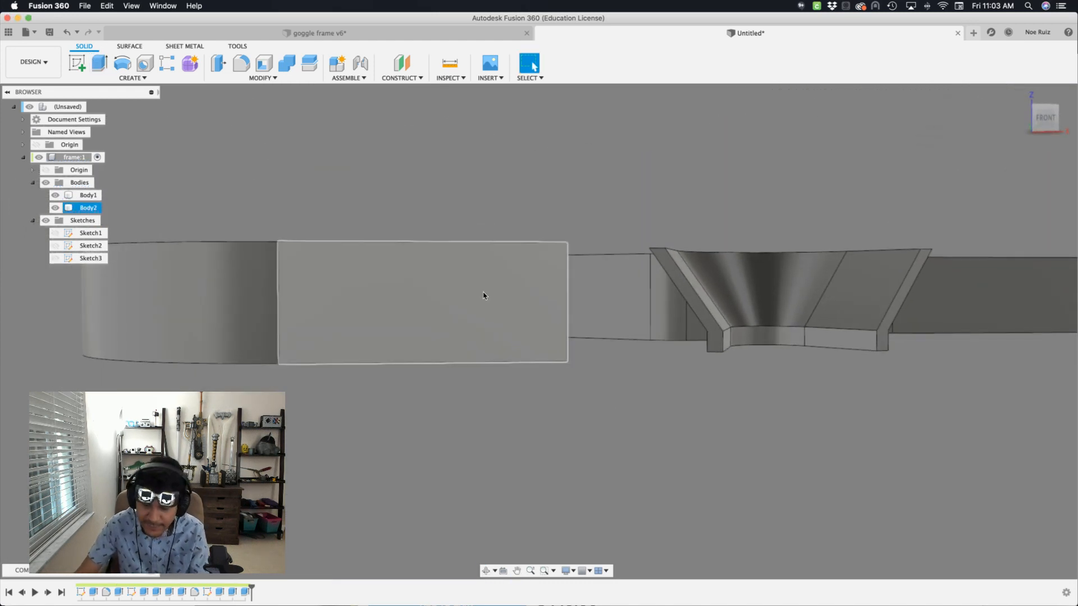
- Try the height user parameter at 10 mm, then restore it to 8 mm
key(shift+p)
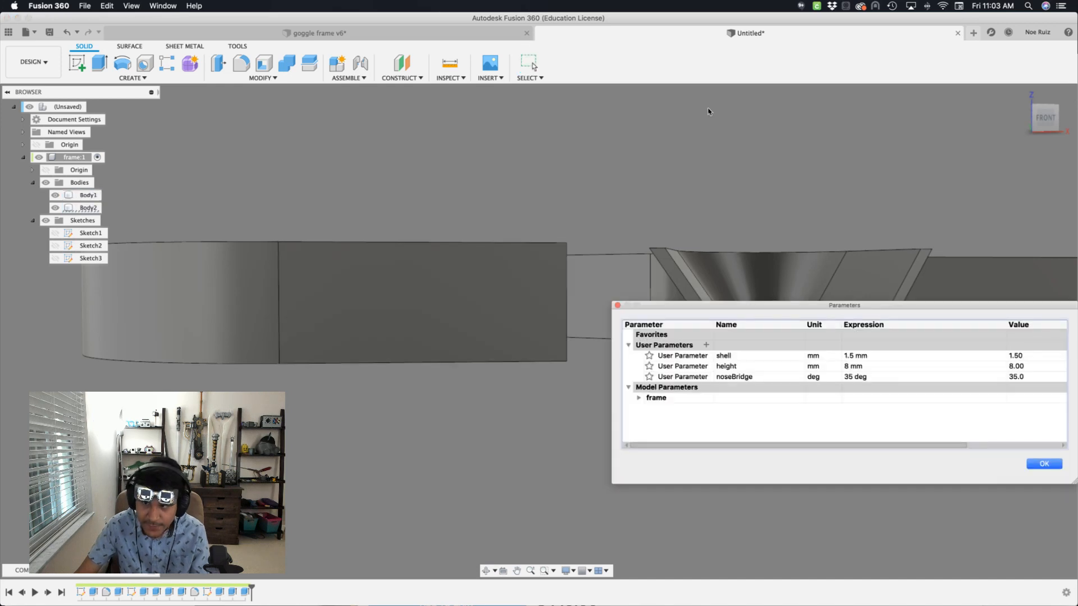
double_click(852, 368)
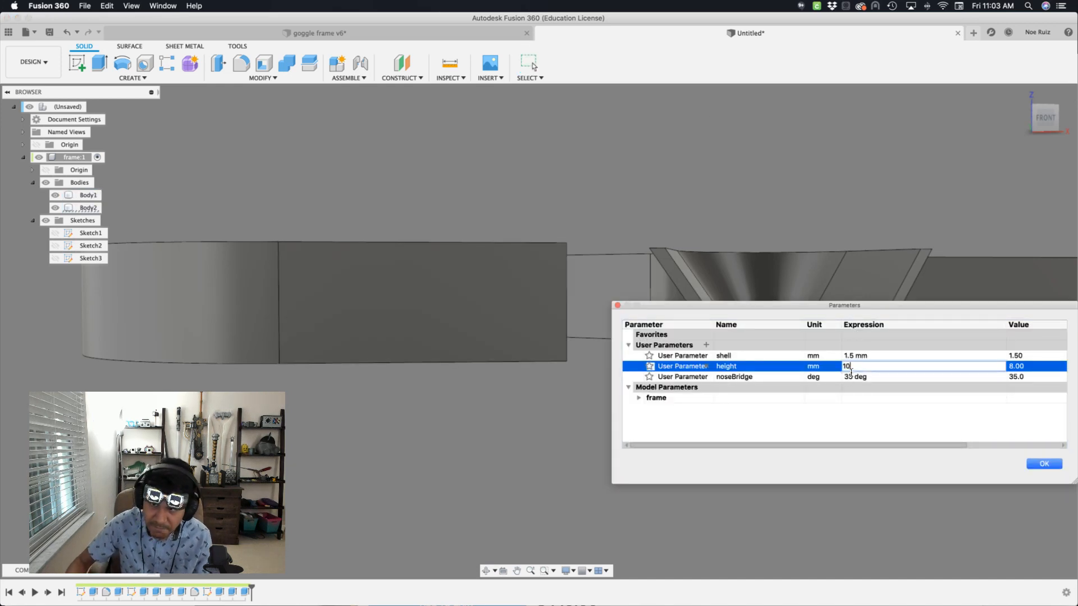
key(Return)
double_click(852, 368)
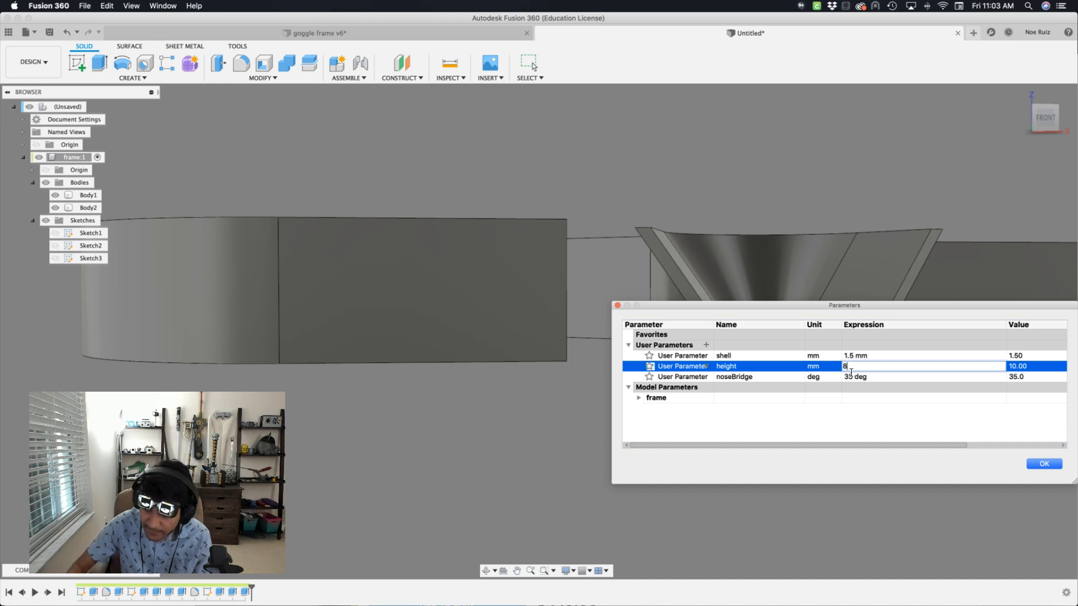
text(8)
key(Return)
click(1056, 466)
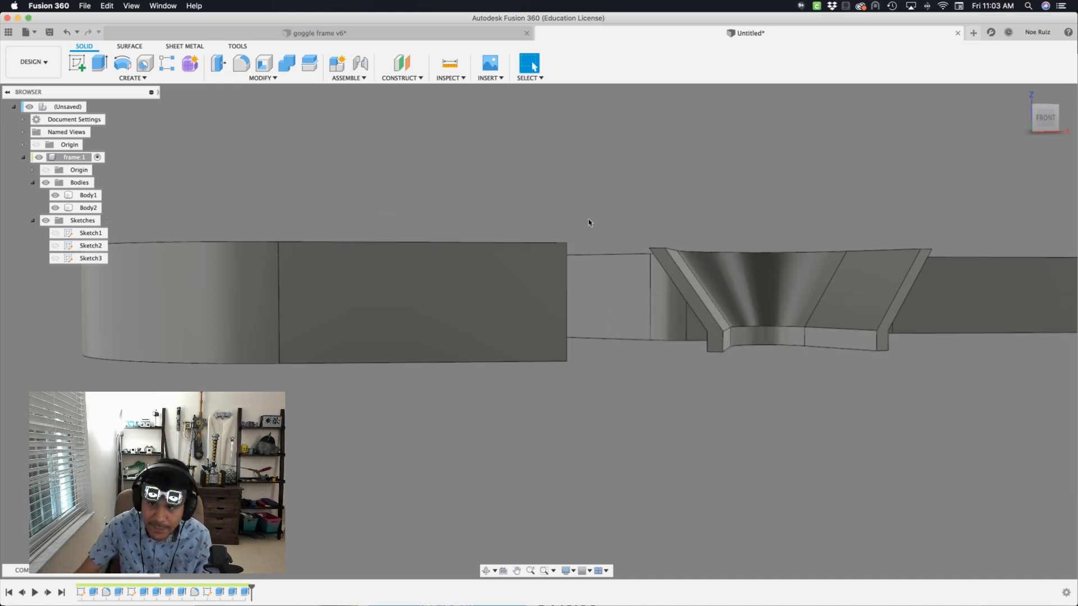
- Start a Loft between the nose bridge's end face and the facing open end of the rim
shift+middle_drag(589, 221, 586, 264)
scroll(585, 264, down, 5)
mouse_move(798, 425)
shift+middle_down()
mouse_move(807, 452)
mouse_move(761, 414)
mouse_move(785, 427)
shift+middle_up()
scroll(655, 315, up, 6)
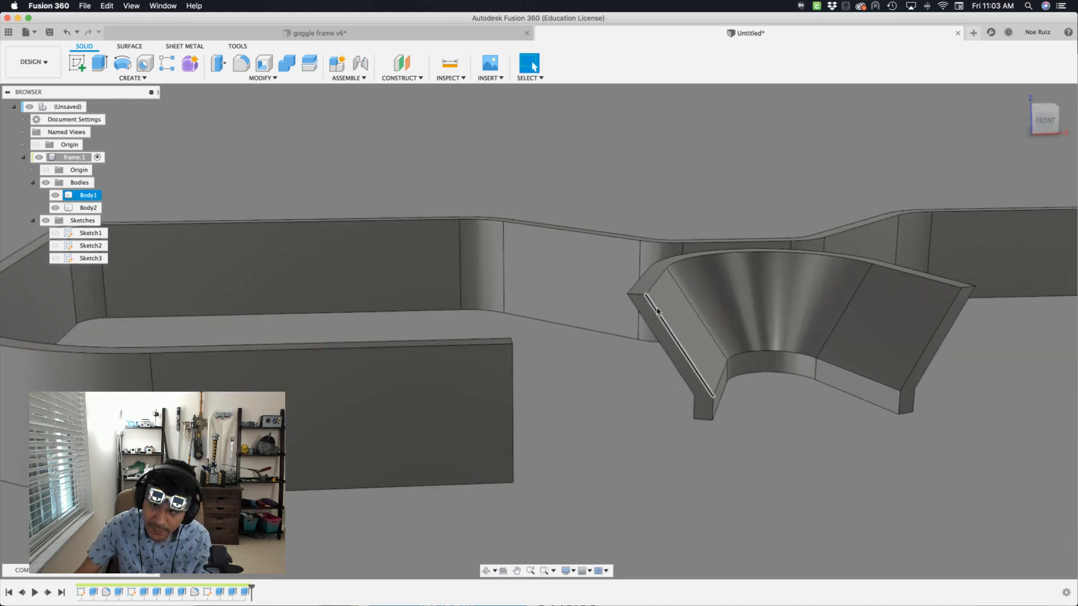
scroll(649, 318, down, 2)
click(647, 319)
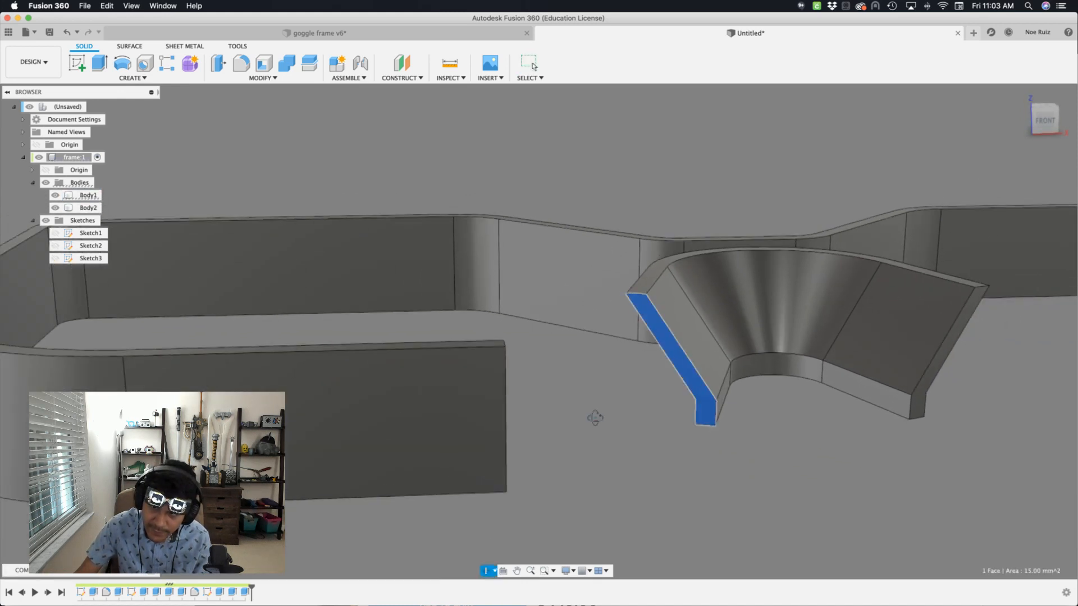
shift+middle_drag(594, 416, 567, 393)
scroll(273, 329, up, 3)
click(272, 329)
scroll(292, 346, down, 3)
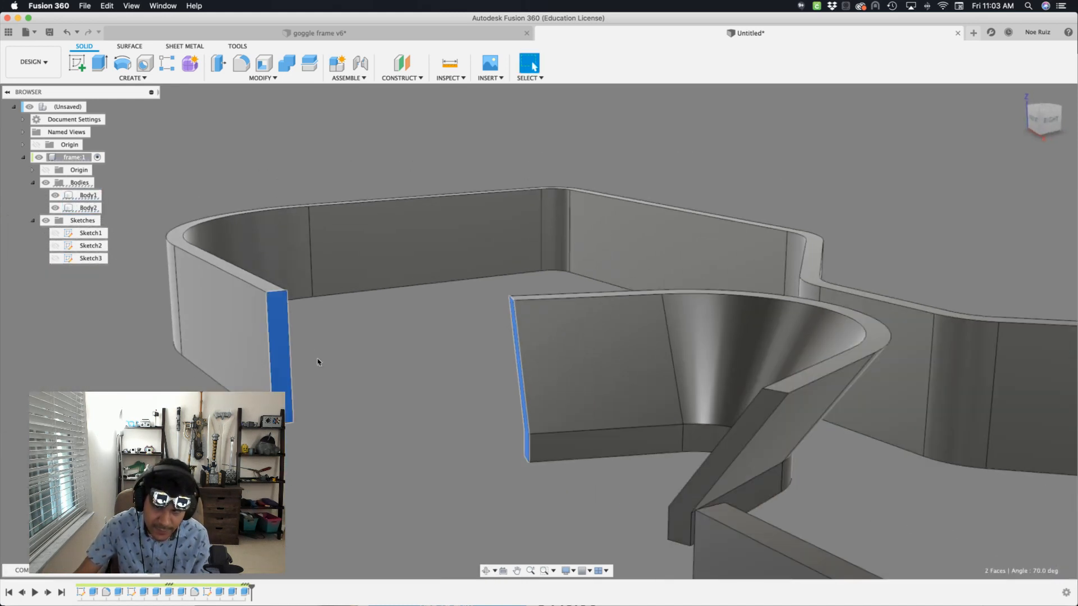
shift+middle_drag(315, 361, 474, 373)
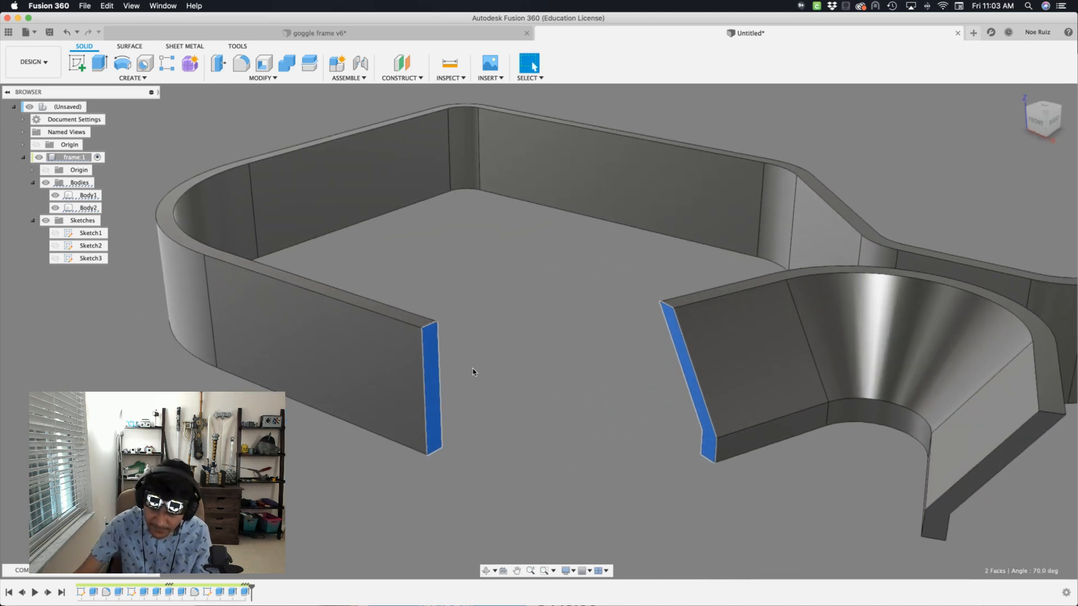
text(s)
text(loft)
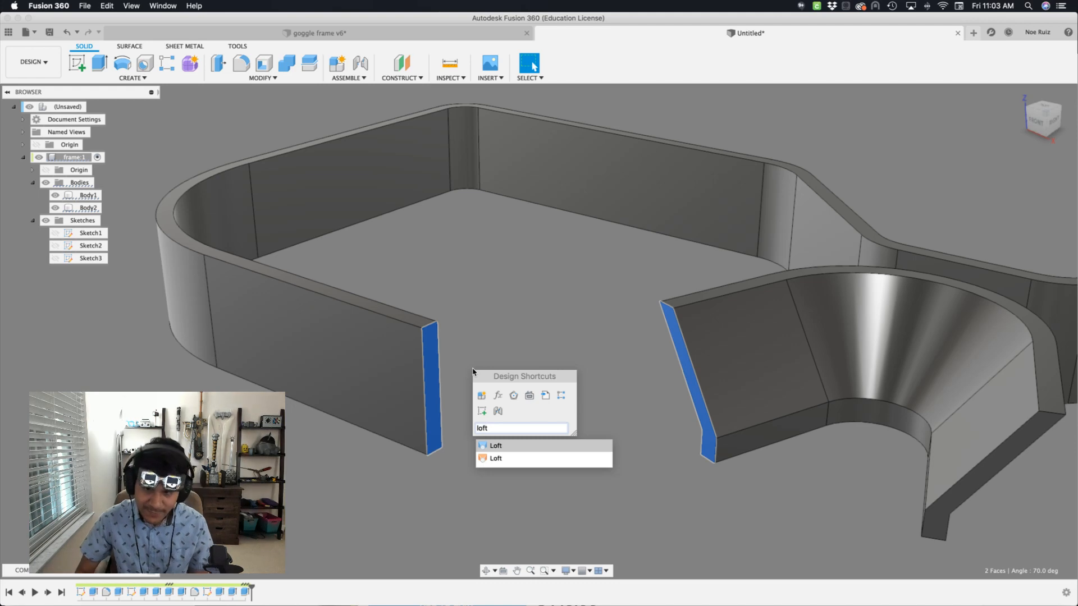
key(Return)
shift+middle_drag(462, 285, 561, 306)
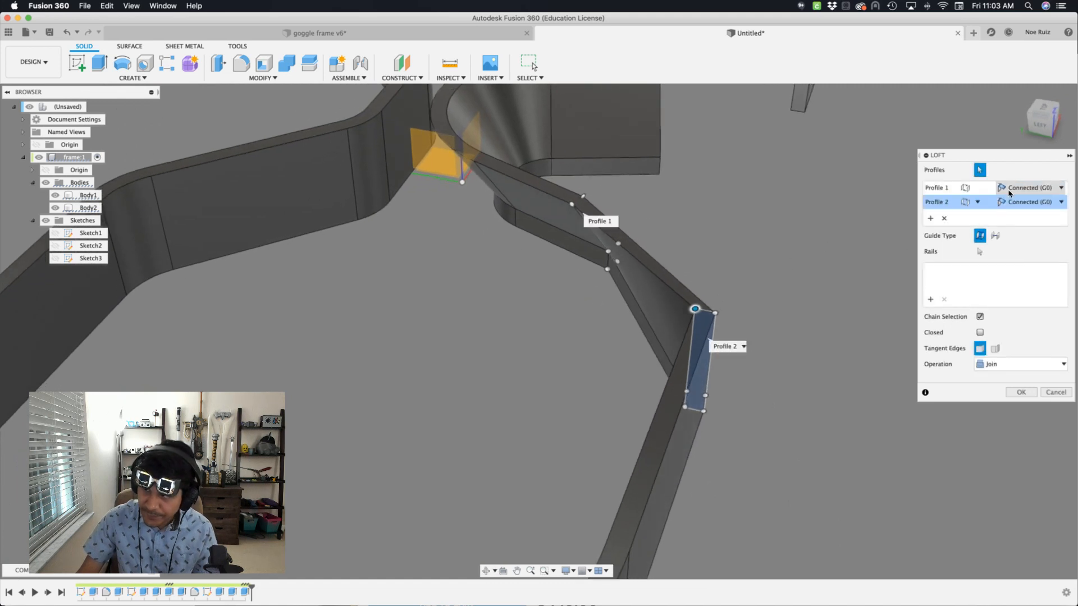
shift+middle_drag(789, 309, 744, 322)
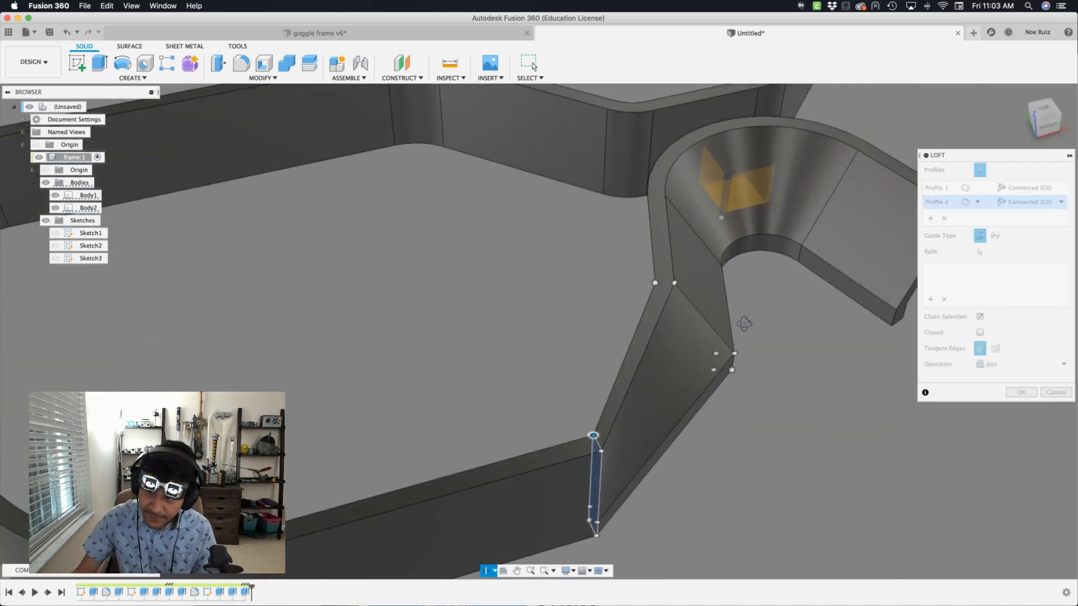
- Set both Profile 1 and Profile 2 of the loft to Tangent (G1)
click(935, 188)
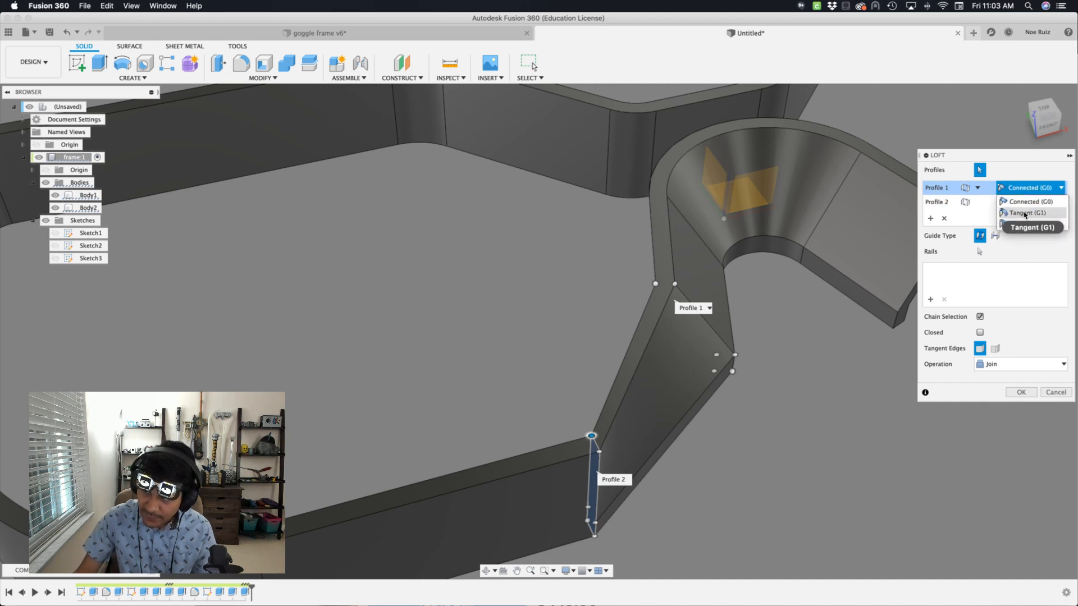
click(1025, 213)
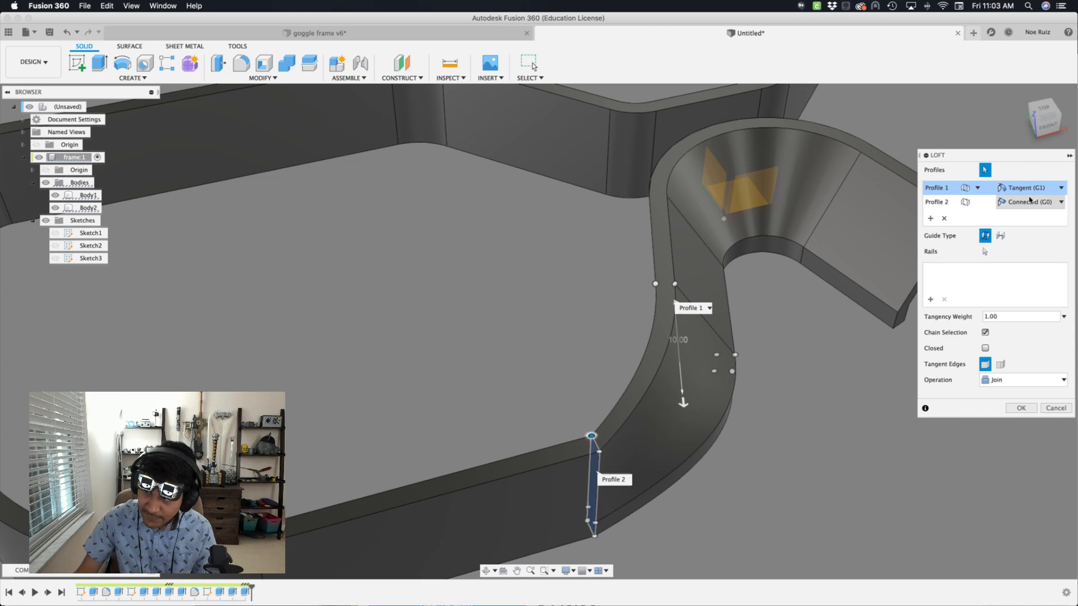
click(1030, 201)
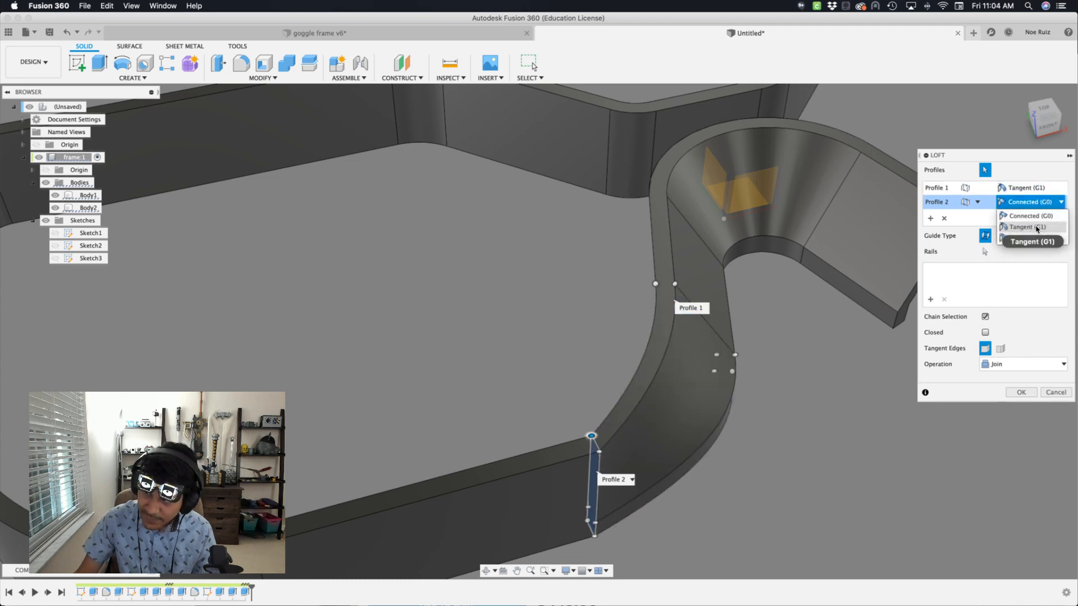
click(1037, 227)
scroll(743, 392, down, 3)
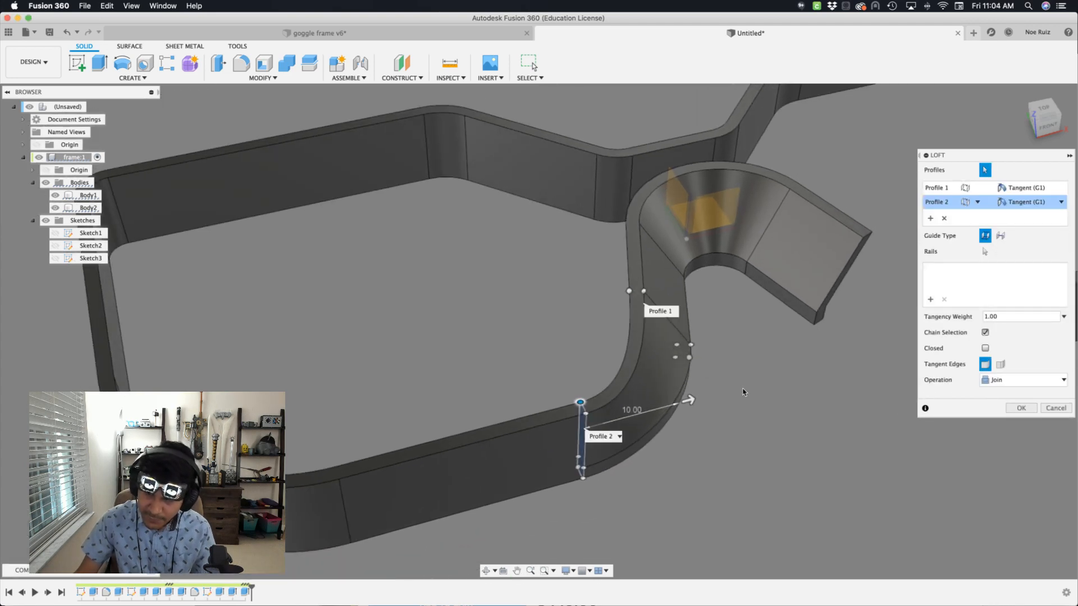
shift+middle_drag(743, 392, 722, 422)
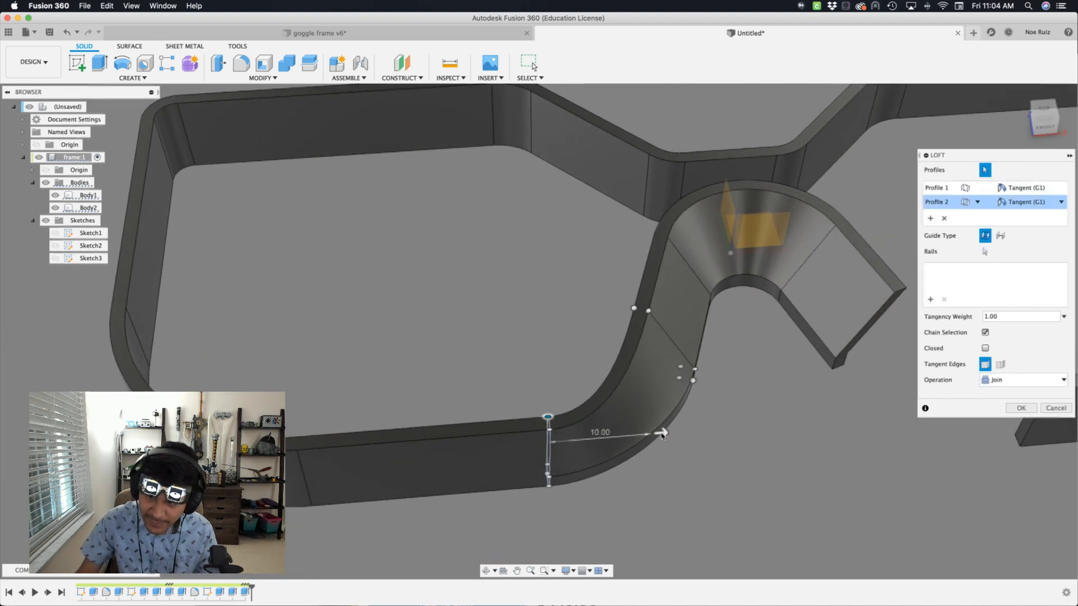
- Try adjusting the tangency strength of Profile 2 and Profile 1 directly in the model
scroll(662, 435, up, 2)
mouse_move(639, 445)
mouse_down()
mouse_move(602, 453)
mouse_move(682, 443)
mouse_move(633, 449)
mouse_up()
drag(698, 437, 651, 456)
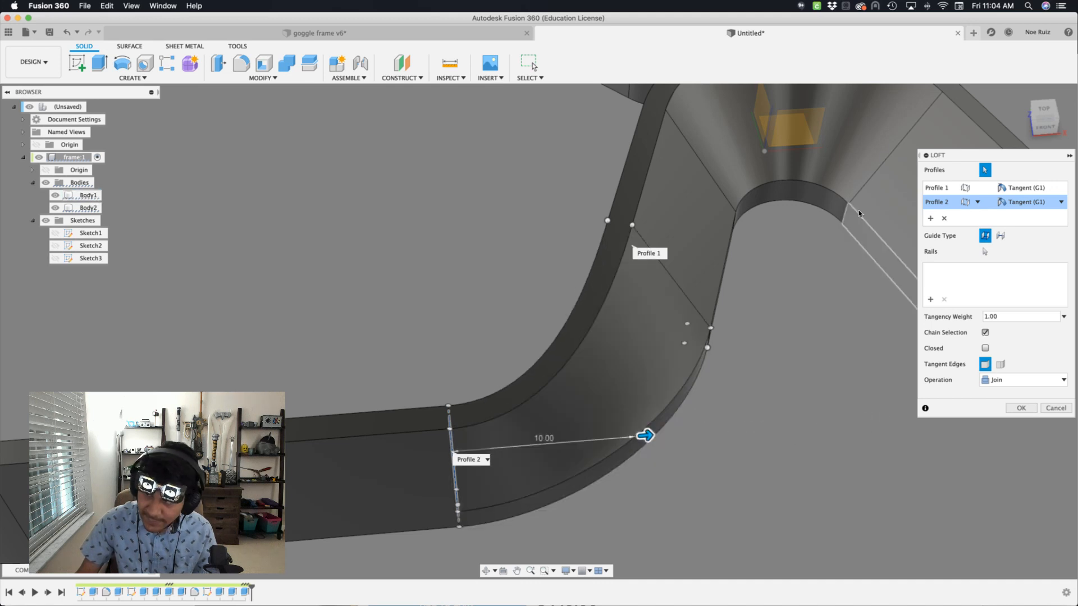
click(944, 192)
click(944, 189)
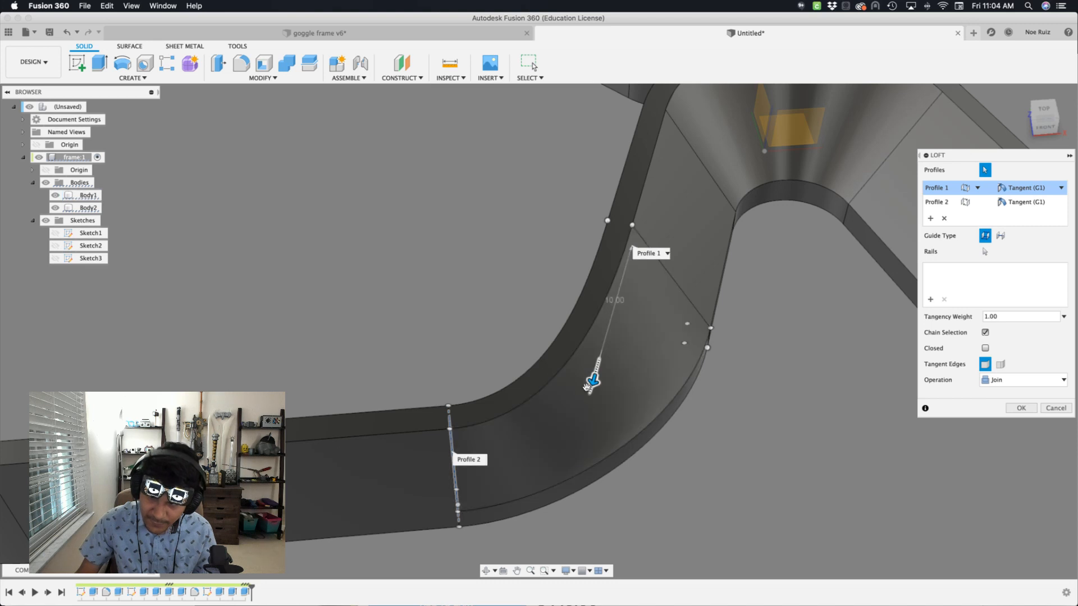
drag(594, 380, 604, 336)
drag(598, 413, 594, 456)
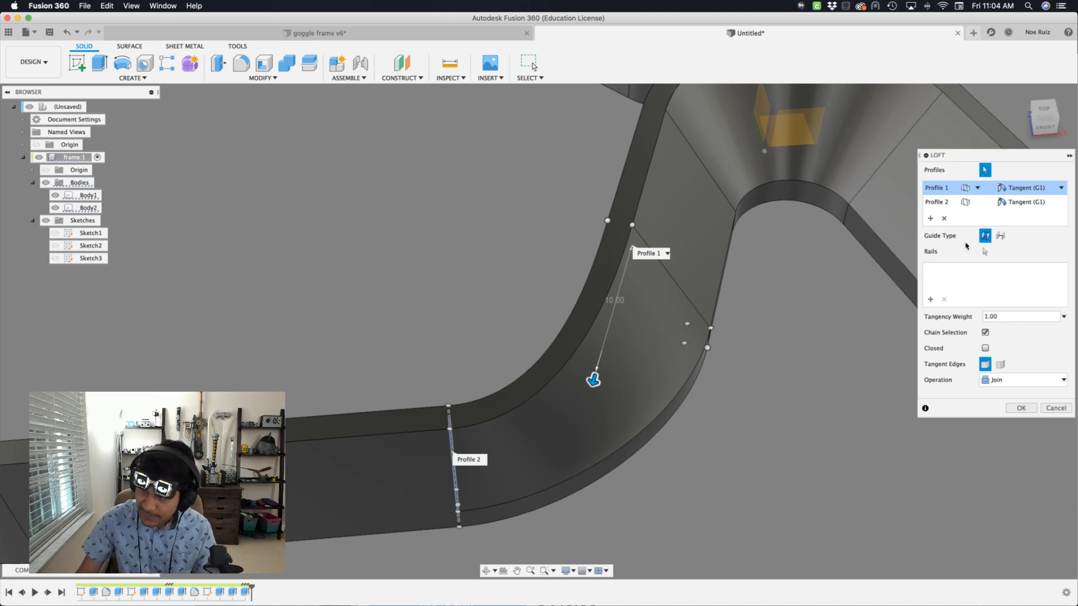
- Finish the loft as a Join, keeping Profile 2's tangency weight at 1.00
click(938, 203)
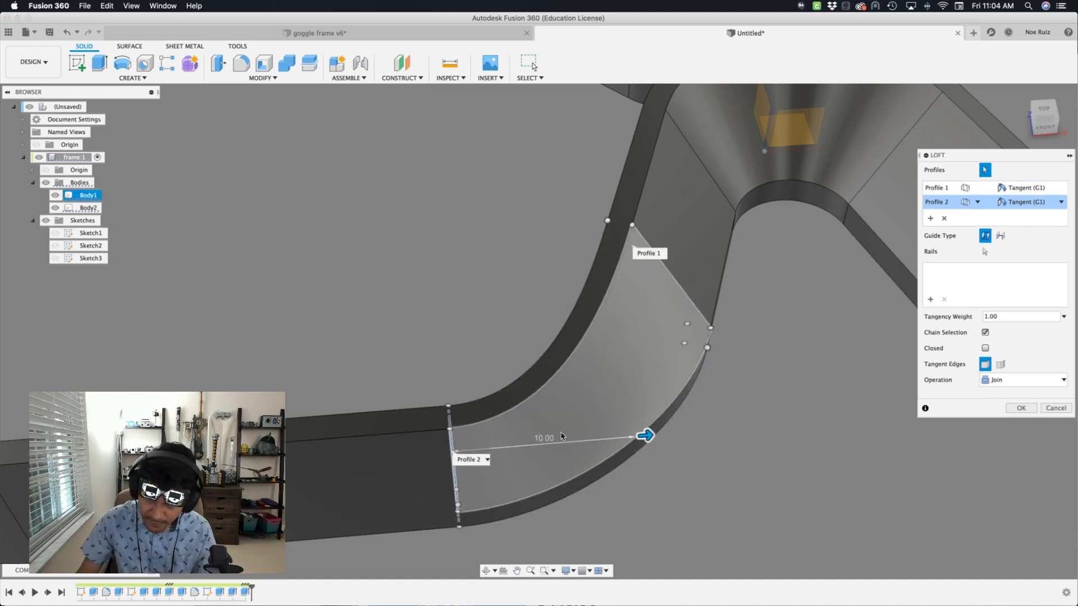
scroll(748, 442, down, 2)
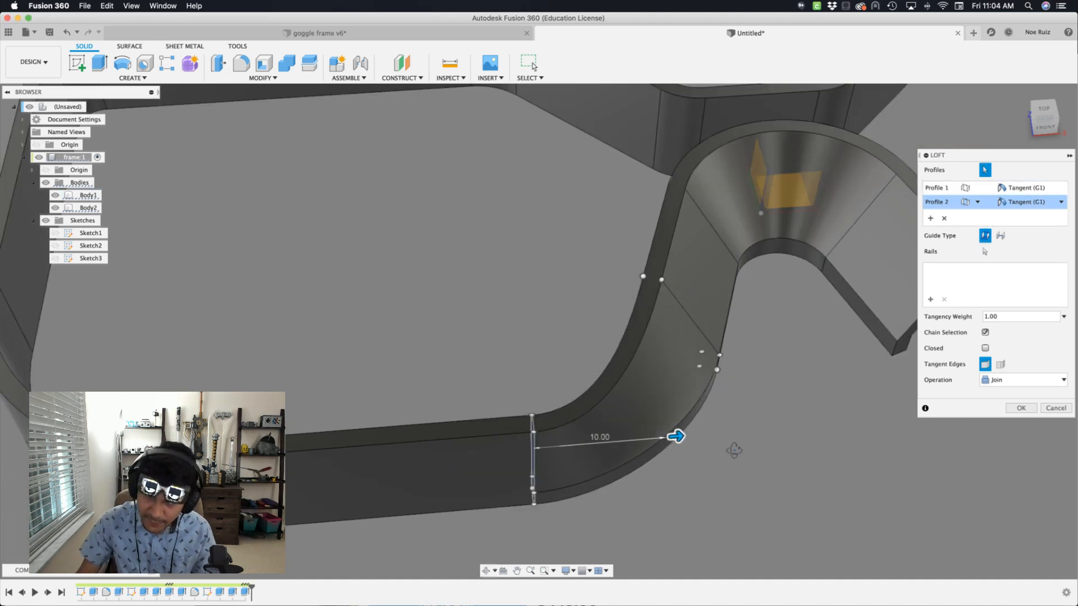
shift+middle_drag(733, 450, 854, 433)
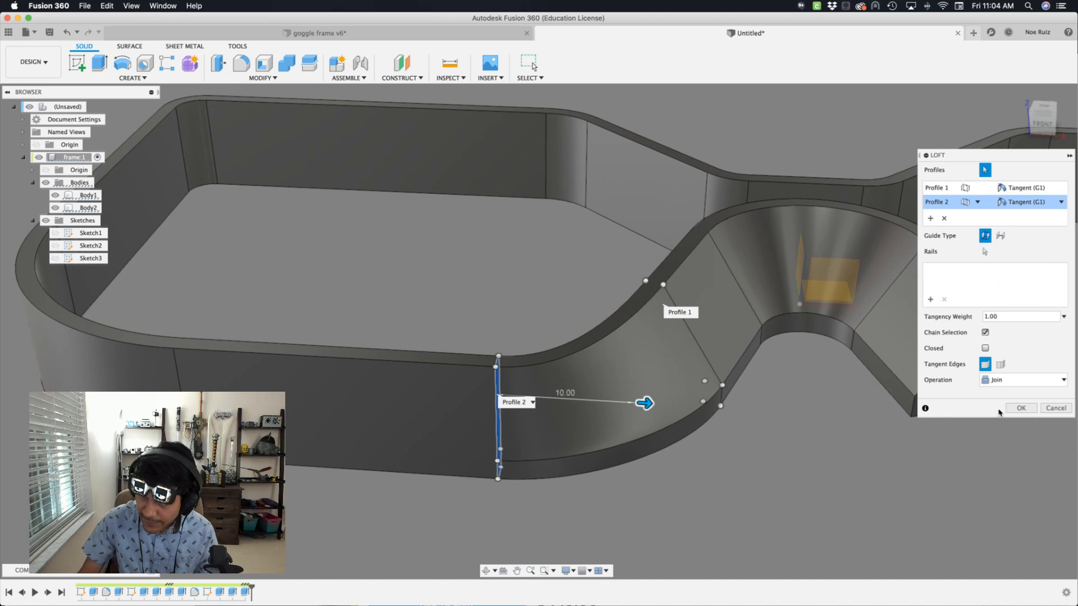
click(1021, 408)
- Mirror the loft feature across the vertical origin plane through the middle of the nose bridge
shift+middle_drag(1022, 409, 716, 373)
text(smir)
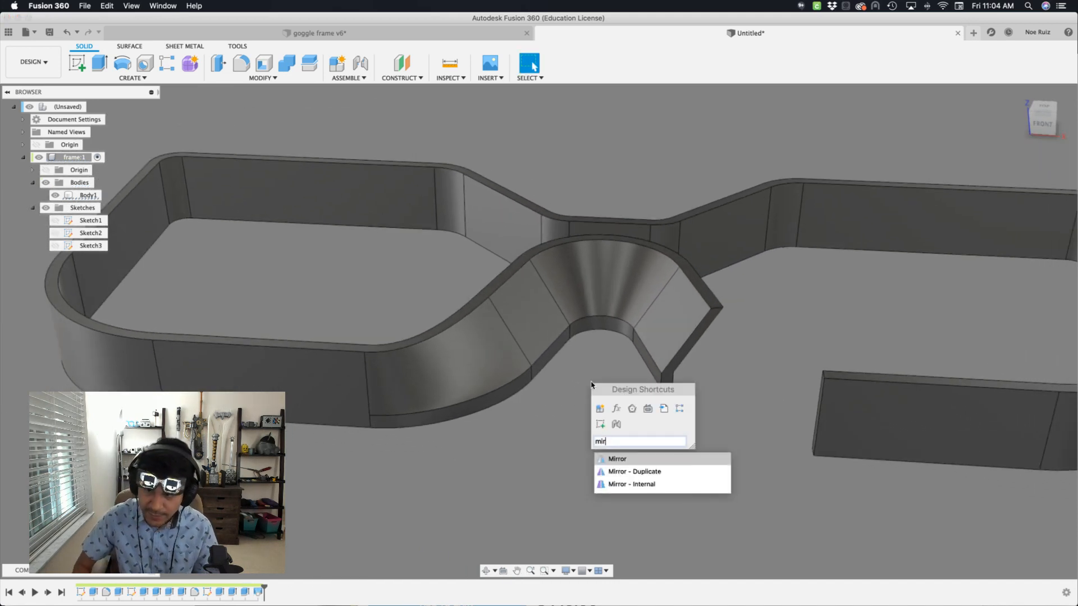
key(Return)
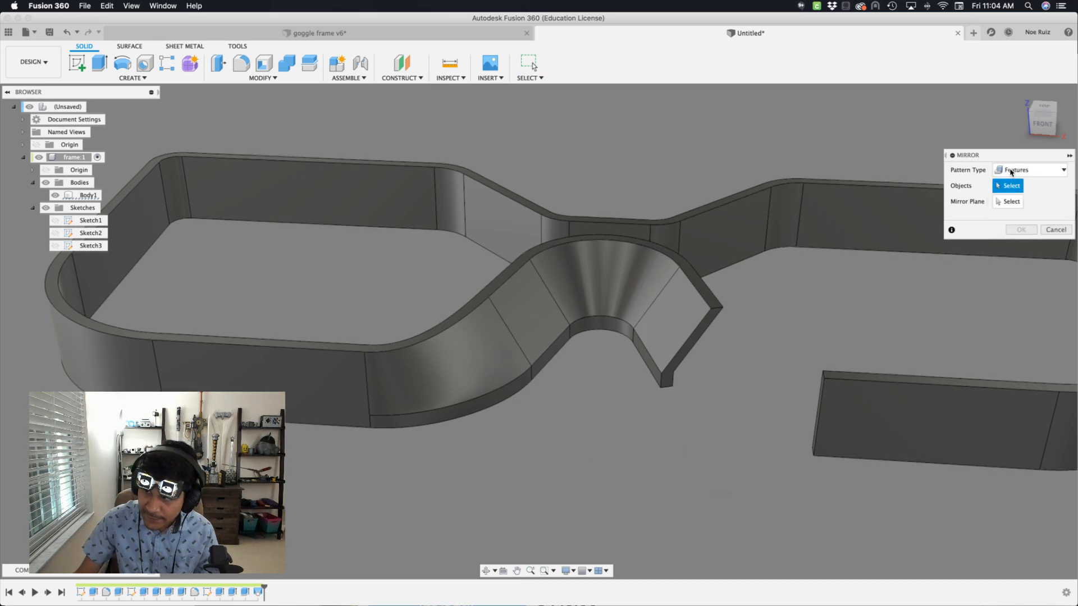
click(258, 592)
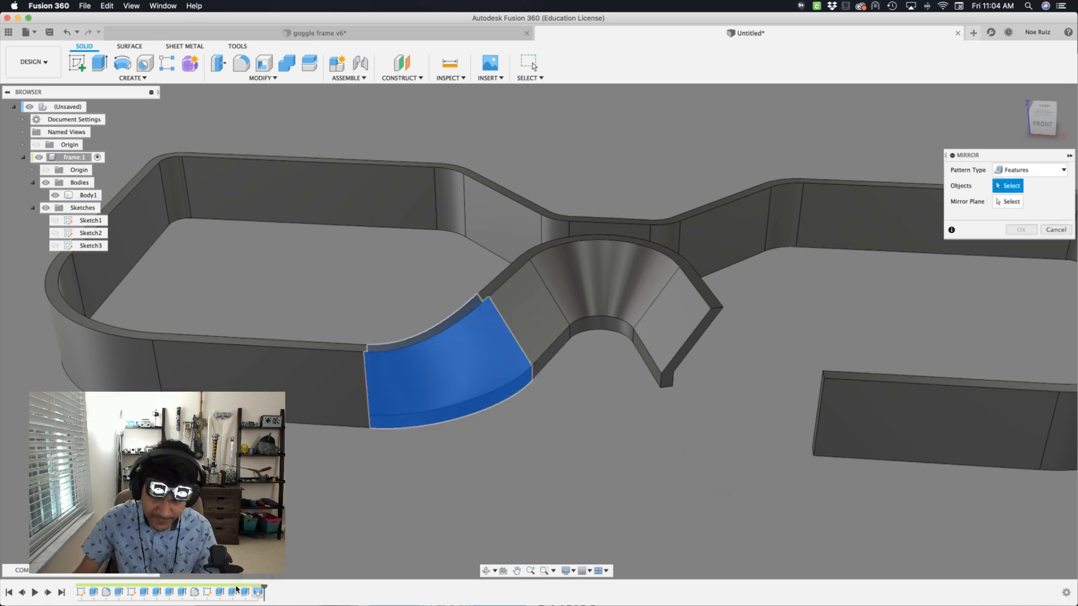
shift+middle_drag(860, 259, 724, 340)
click(706, 349)
key(Return)
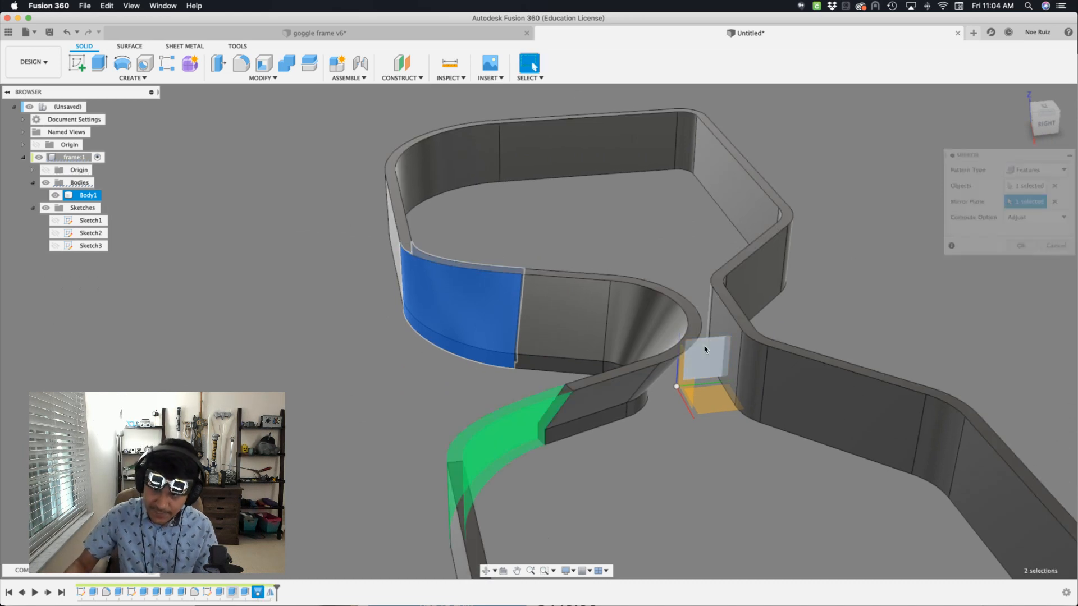
- Examine the closed frame around the nose bridge and mirrored loft from above and below
scroll(413, 301, down, 5)
scroll(389, 344, up, 5)
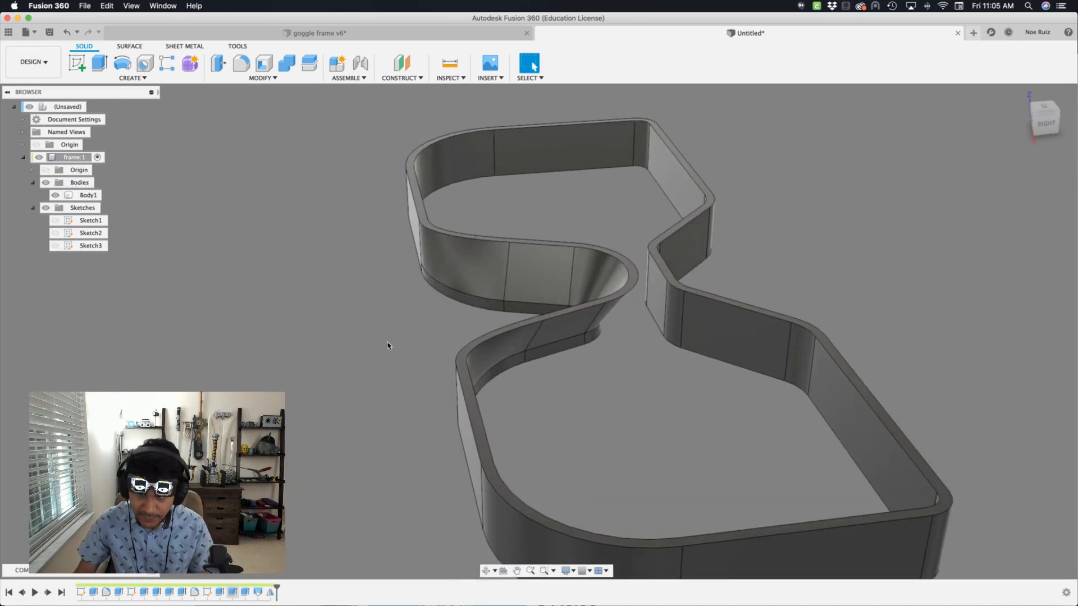
shift+middle_drag(390, 344, 504, 383)
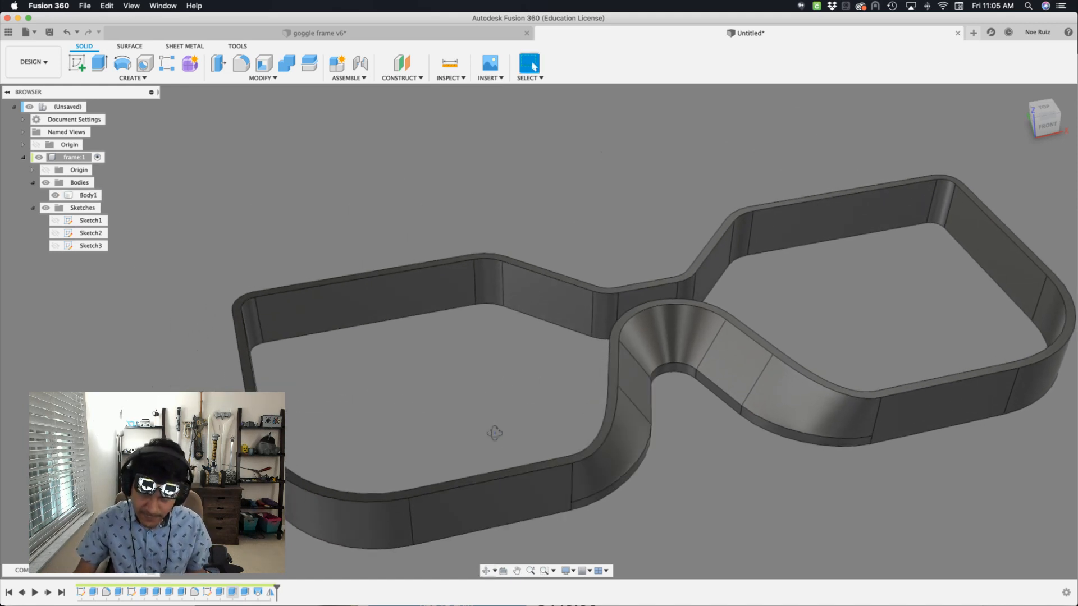
shift+middle_drag(495, 433, 529, 436)
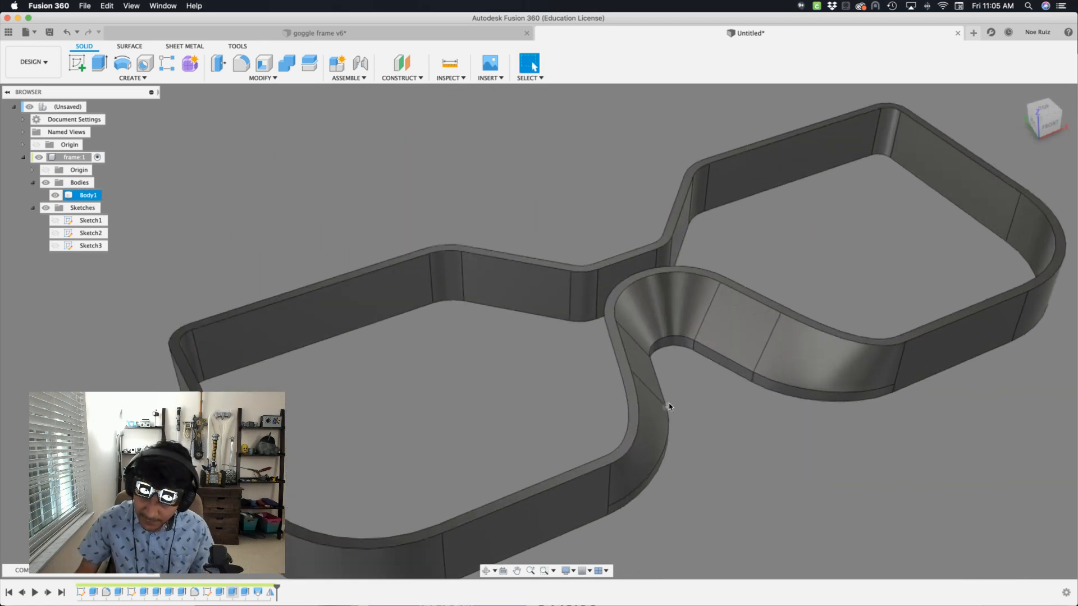
shift+middle_drag(669, 407, 679, 339)
click(678, 339)
scroll(665, 303, up, 6)
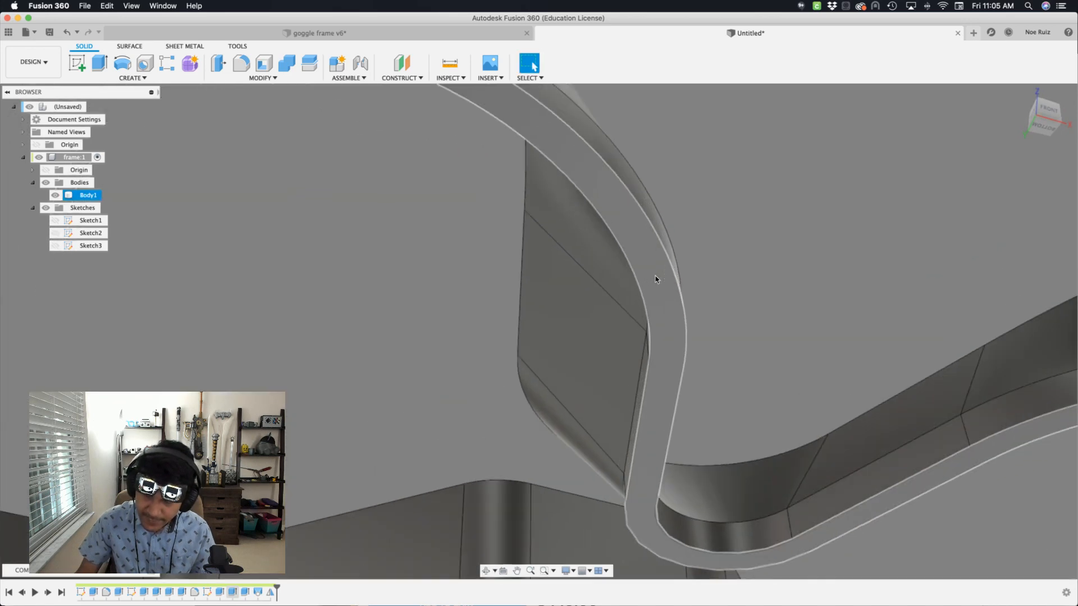
scroll(657, 279, down, 6)
shift+middle_drag(708, 224, 739, 283)
shift+middle_drag(433, 368, 428, 292)
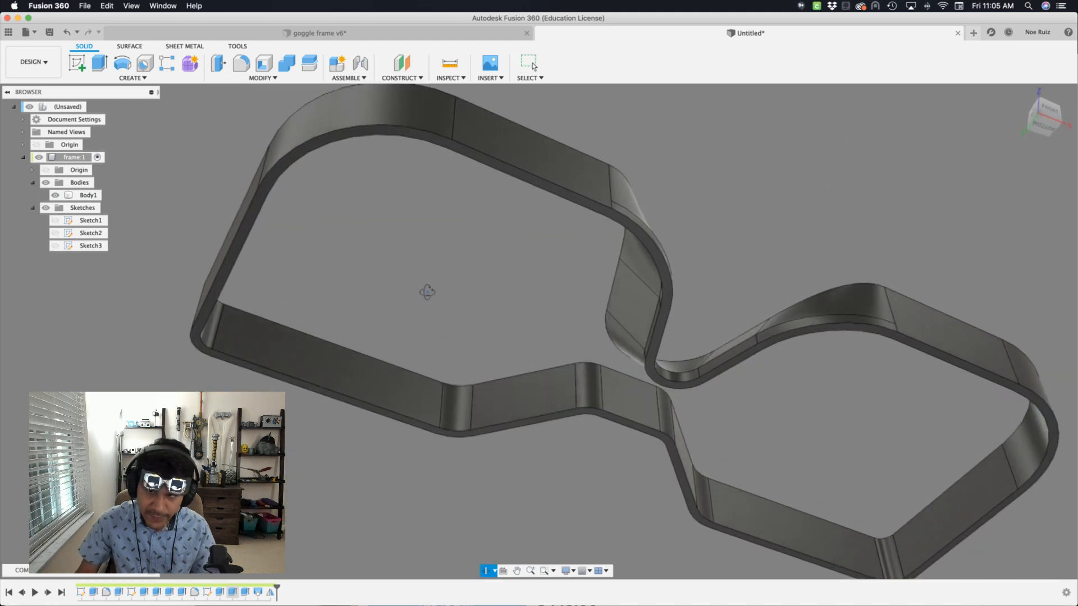
- Create a sketch on the rim's underside face and project that face's outline into it with Projection Link on
scroll(520, 132, down, 2)
scroll(520, 133, up, 4)
click(509, 165)
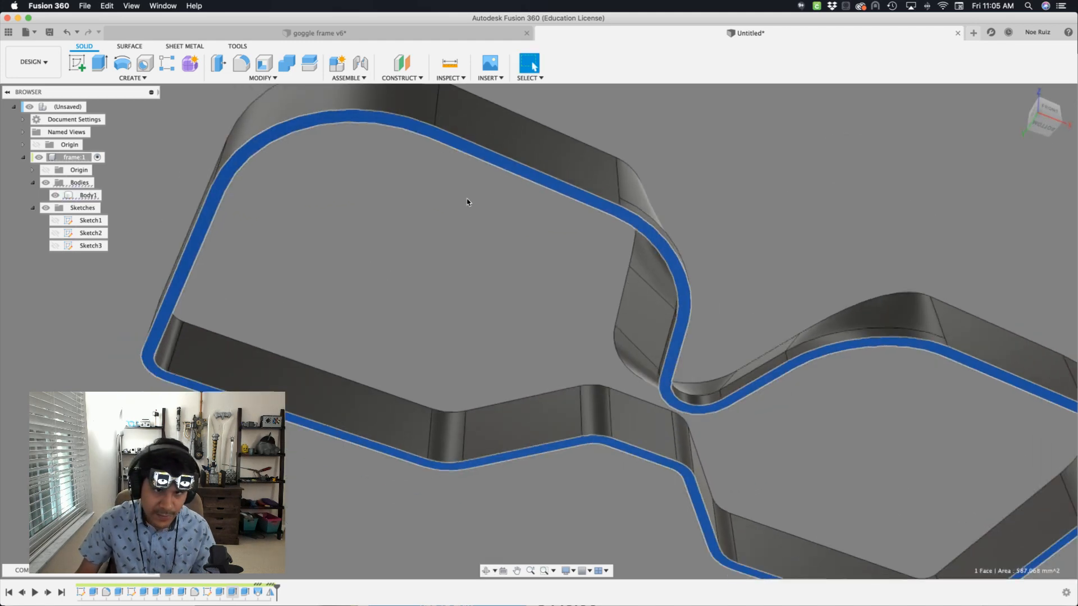
scroll(467, 202, down, 2)
key(p)
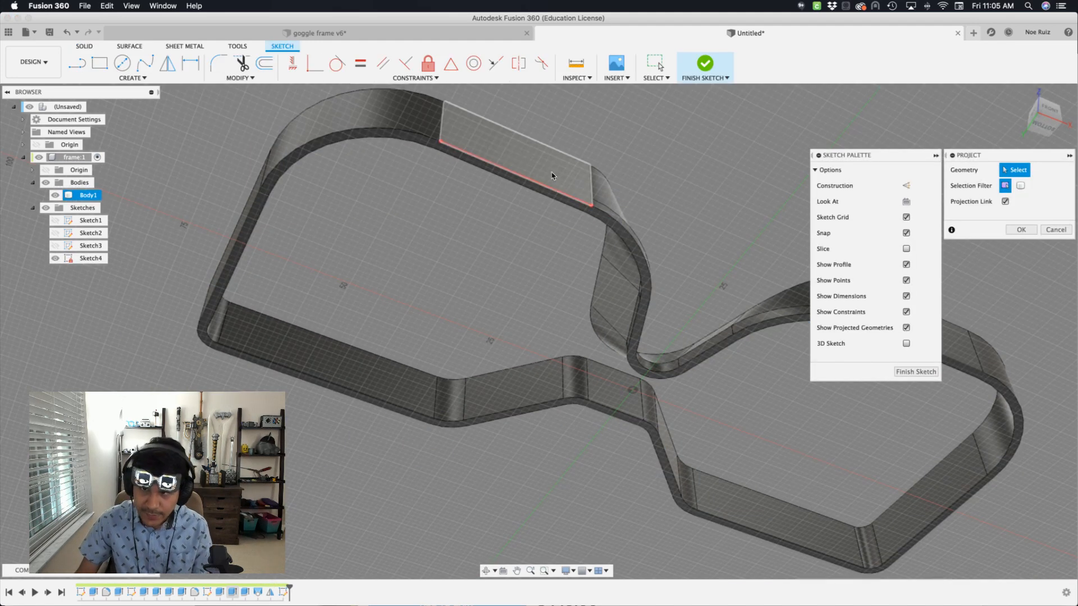
scroll(551, 175, up, 5)
click(551, 220)
scroll(550, 221, down, 5)
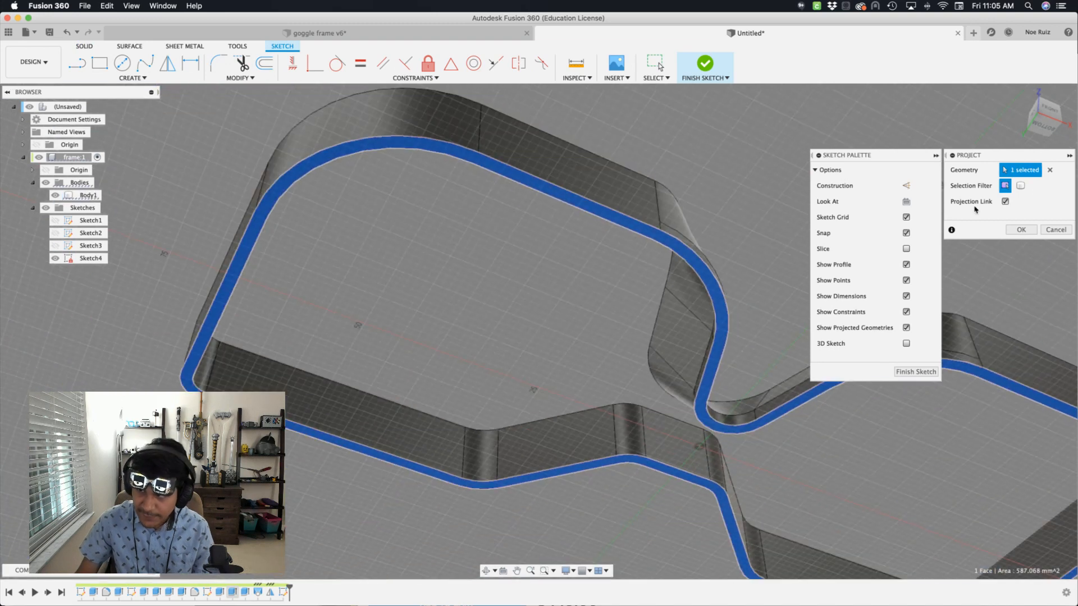
click(1019, 229)
scroll(609, 254, up, 3)
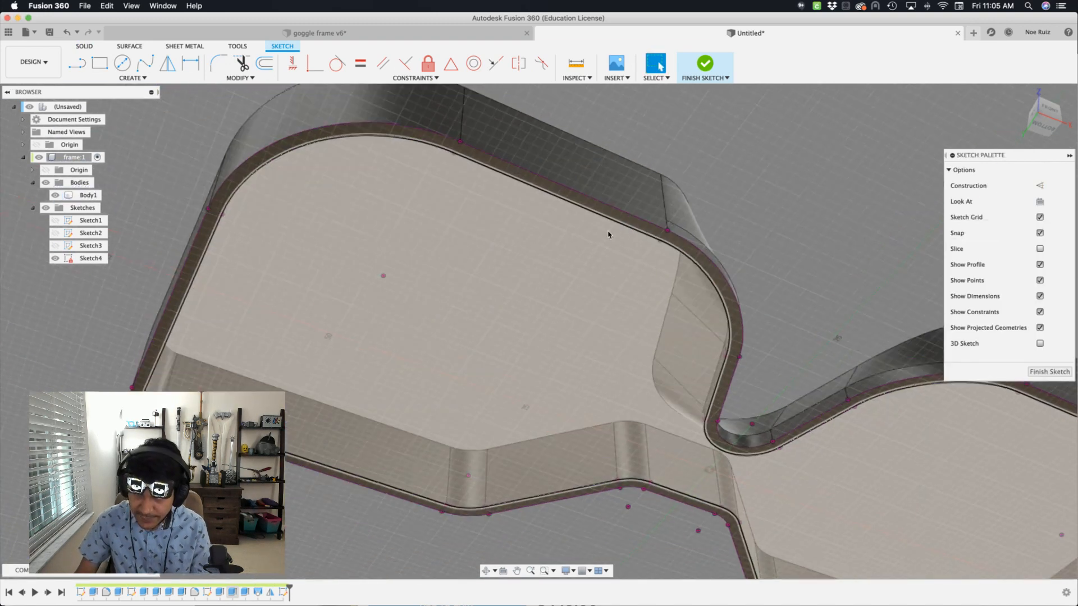
- Offset the projected inner outline of the rim inward to form a narrow ledge profile
key(o)
click(624, 225)
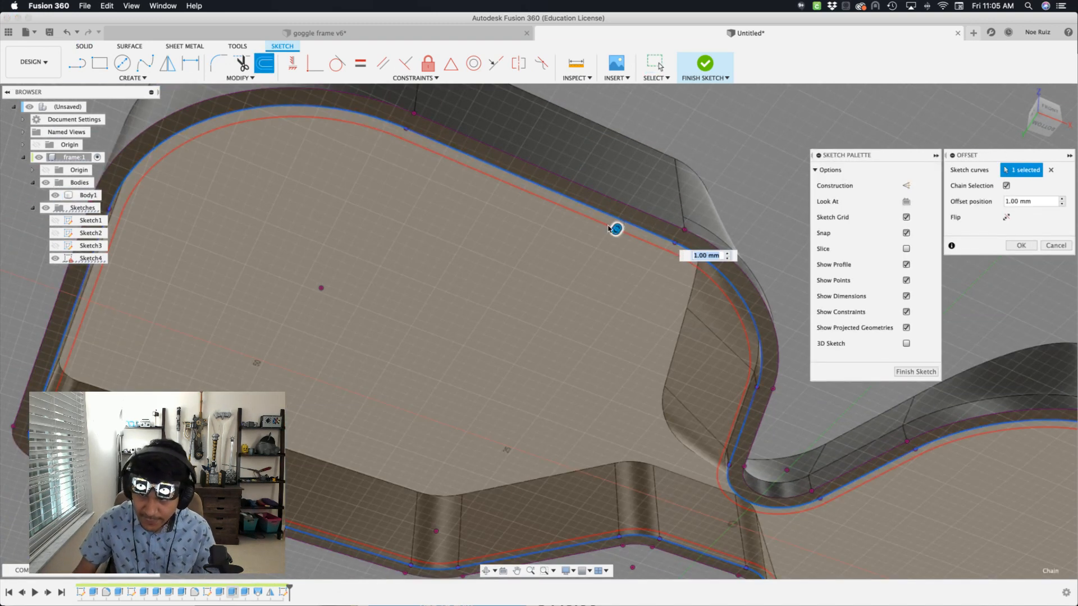
key(Return)
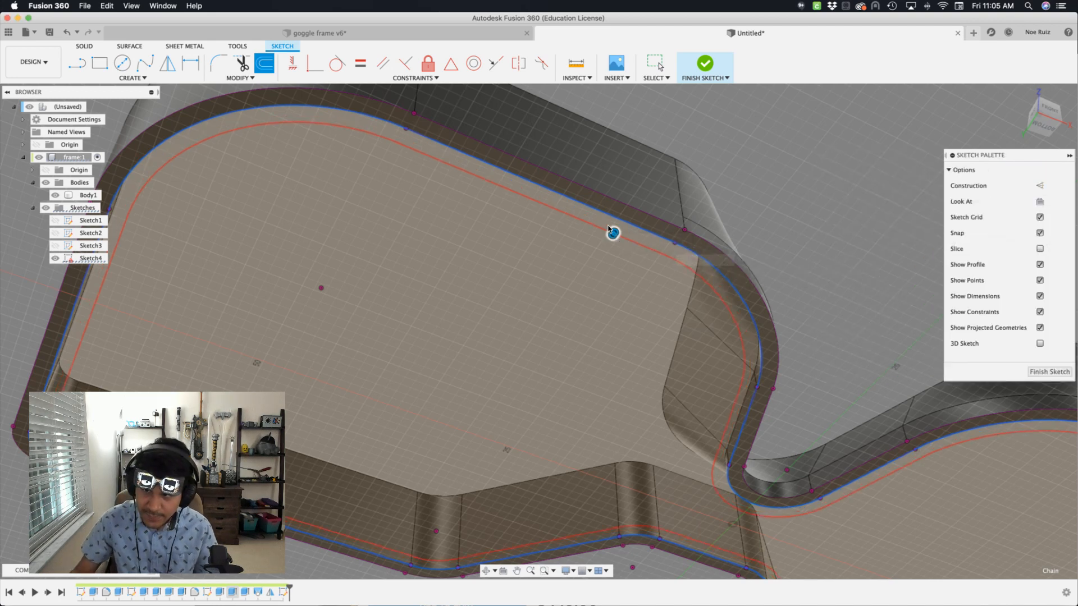
- Extrude the narrow ring profile between the inner outline and its offset by a distance of -shell as a new body
click(633, 234)
scroll(651, 225, down, 4)
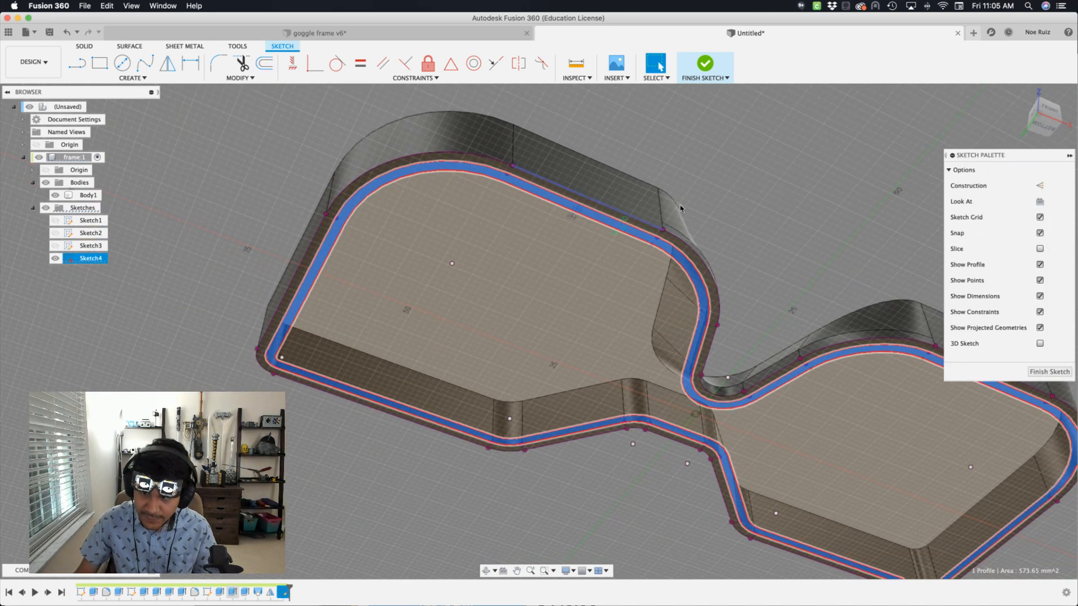
key(e)
scroll(561, 305, up, 8)
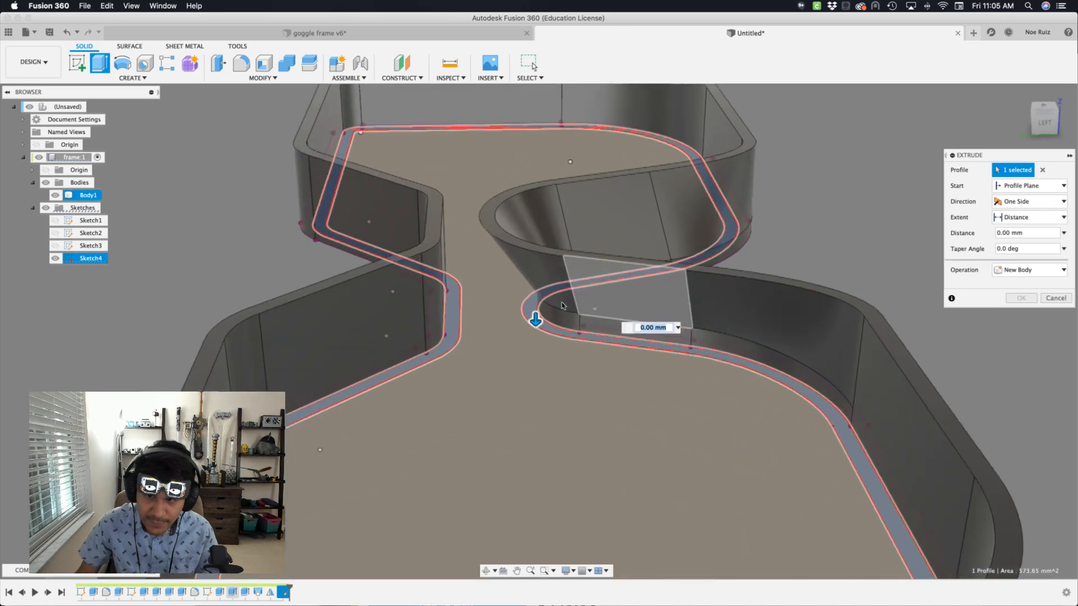
drag(515, 306, 516, 280)
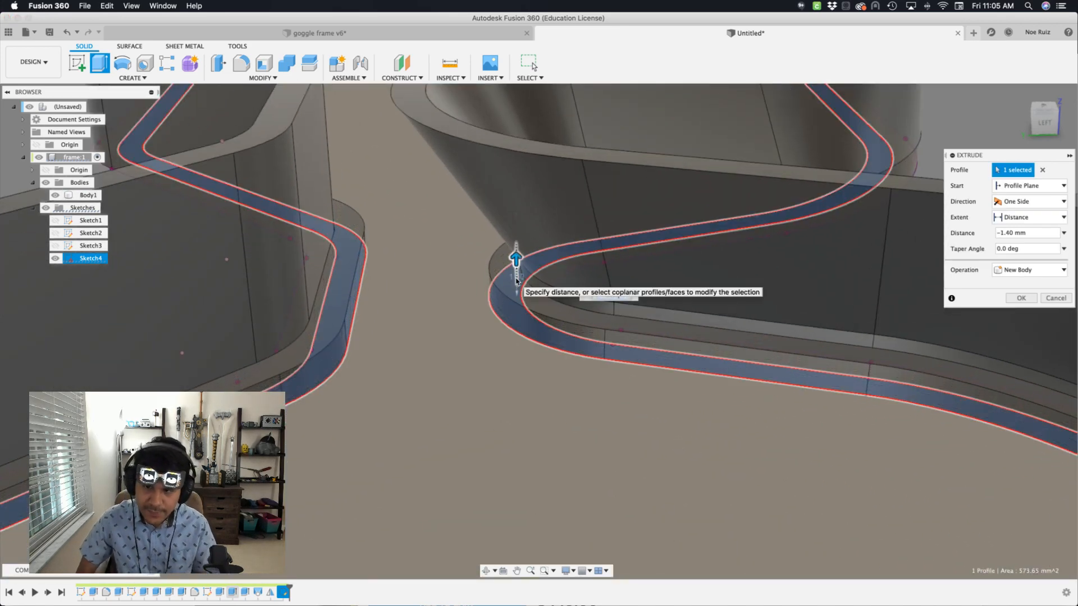
key(Return)
scroll(597, 279, down, 10)
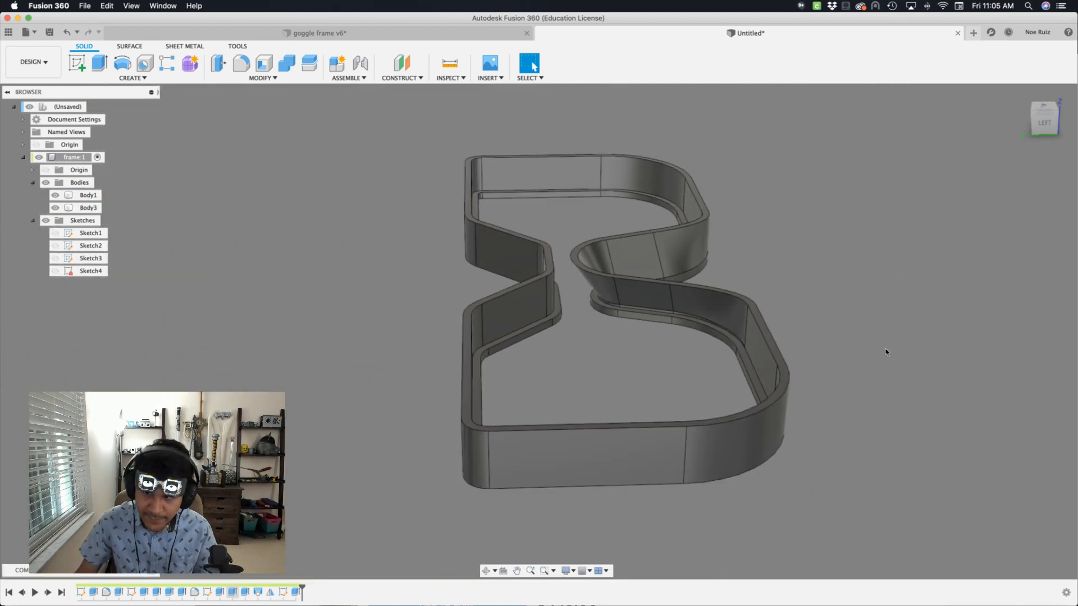
shift+middle_drag(886, 352, 821, 335)
scroll(750, 373, up, 5)
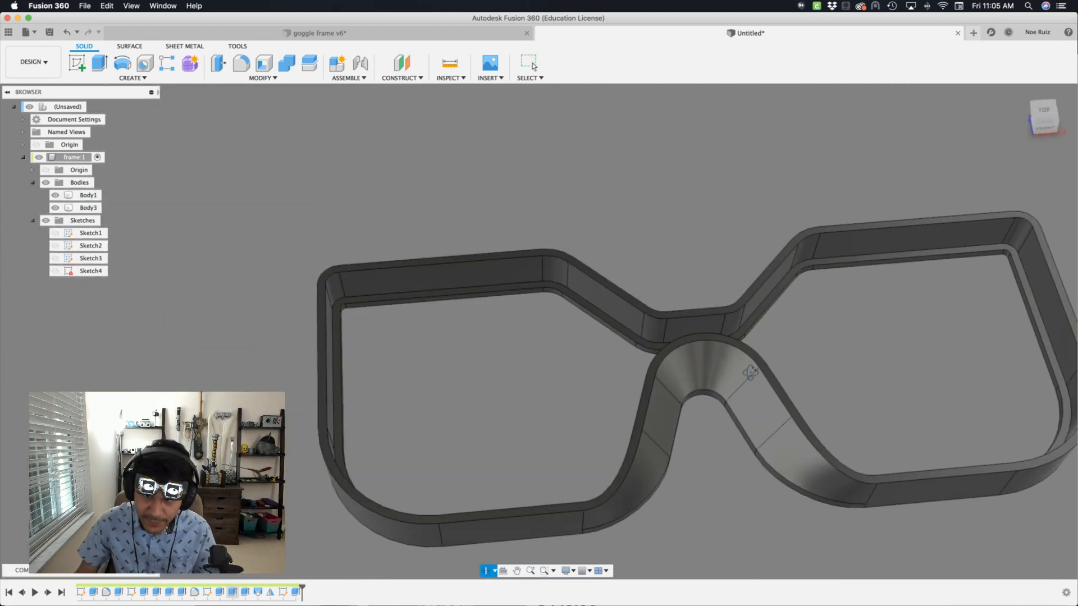
shift+middle_drag(465, 347, 463, 423)
text(scha)
key(Return)
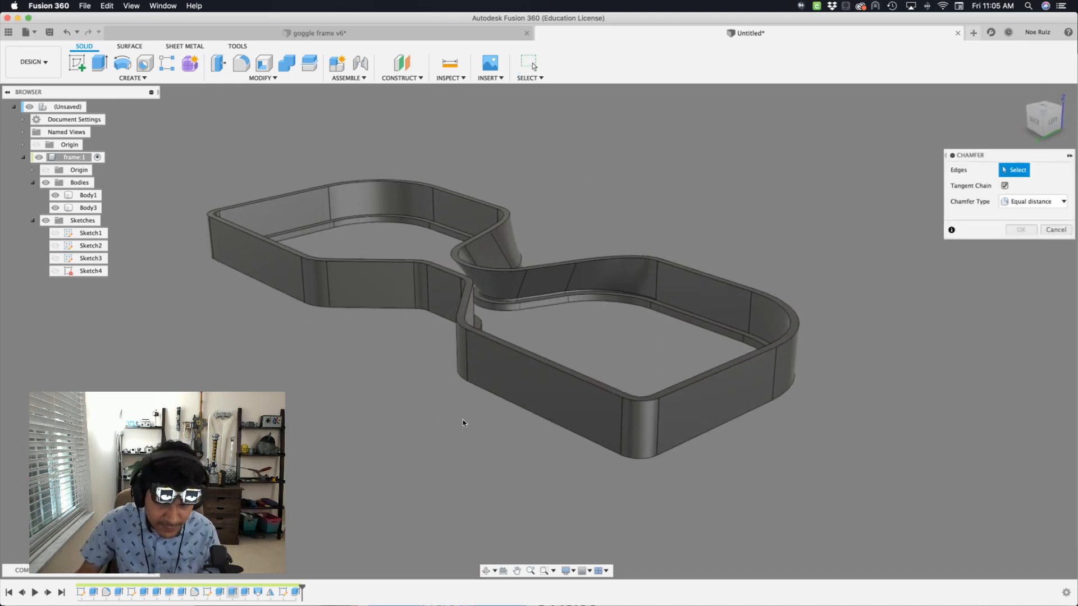
key(Escape)
- Edit the ledge extrusion and change its operation to Join so it merges with the frame body
double_click(296, 593)
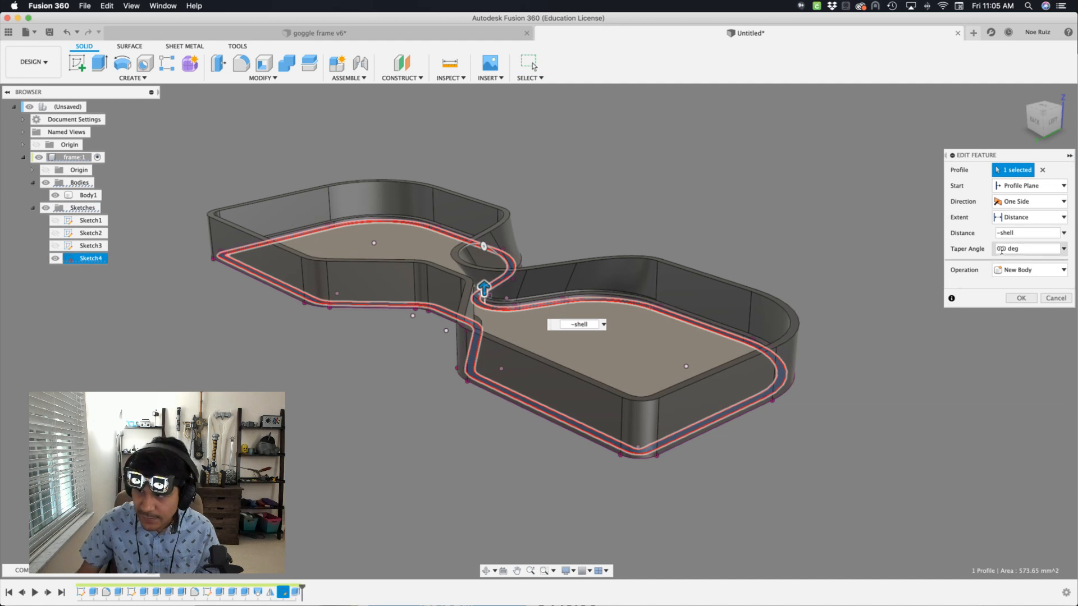
click(1015, 276)
click(1016, 284)
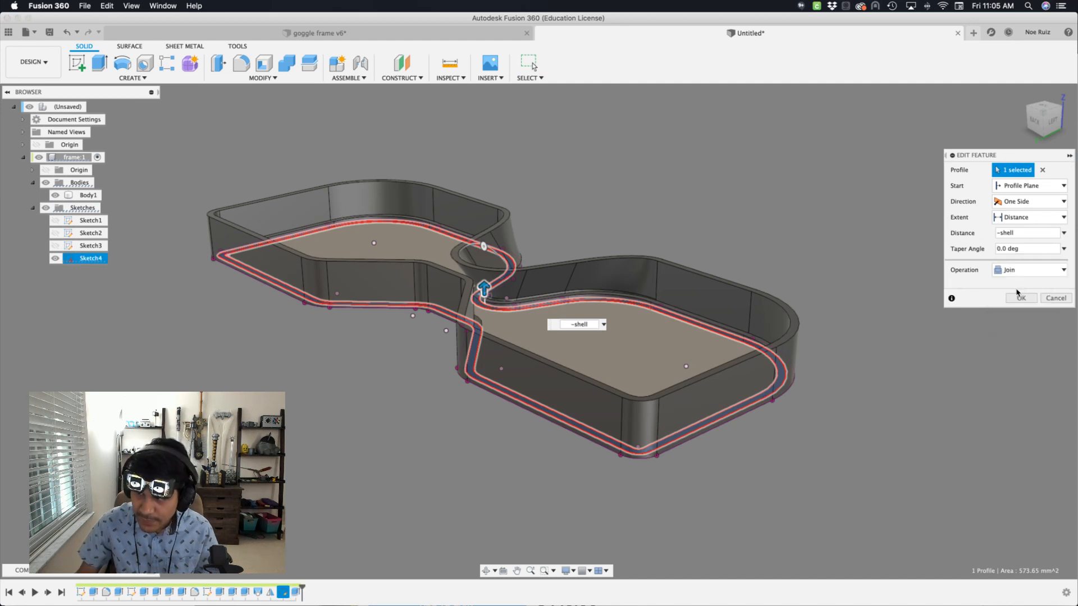
click(1022, 298)
- Chamfer the outer tangent edge chain on the frame's underside with an equal distance of 1 mm
shift+middle_drag(976, 297, 933, 345)
text(s)
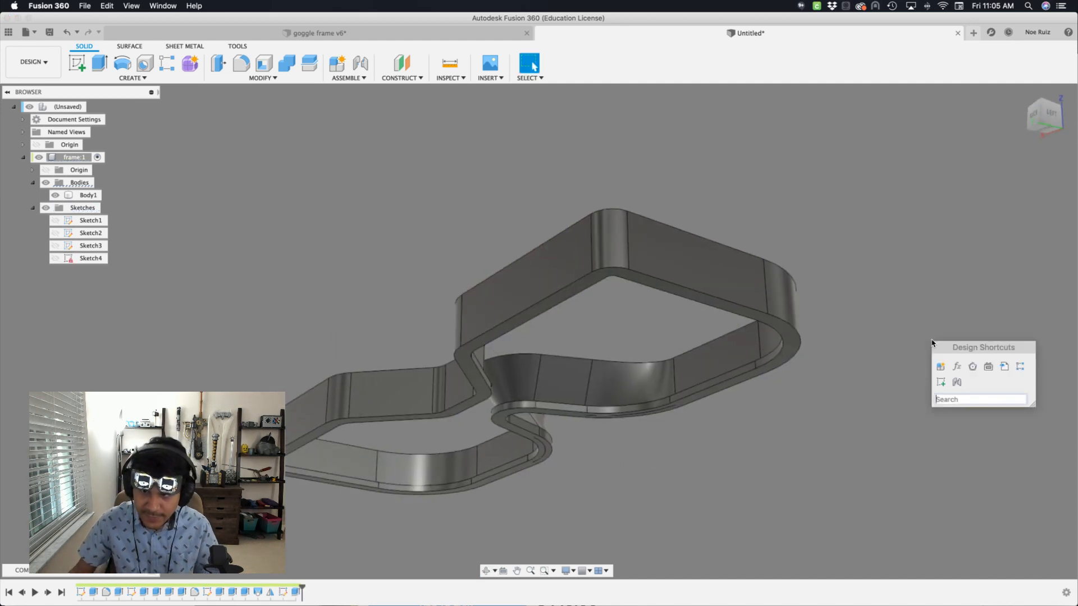
text(cha)
key(Return)
click(598, 280)
scroll(597, 275, up, 3)
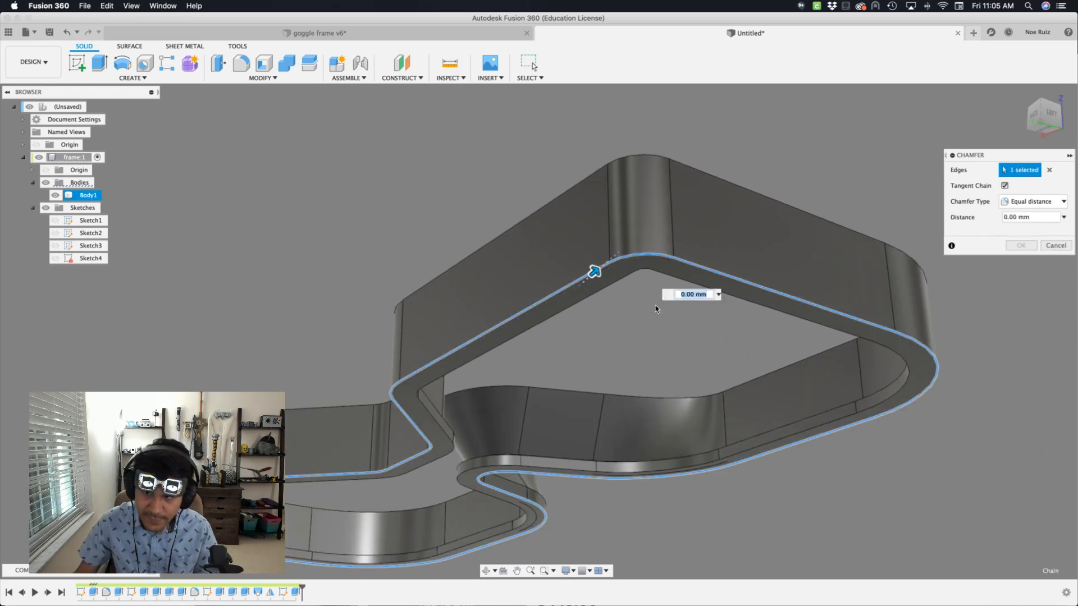
text(1)
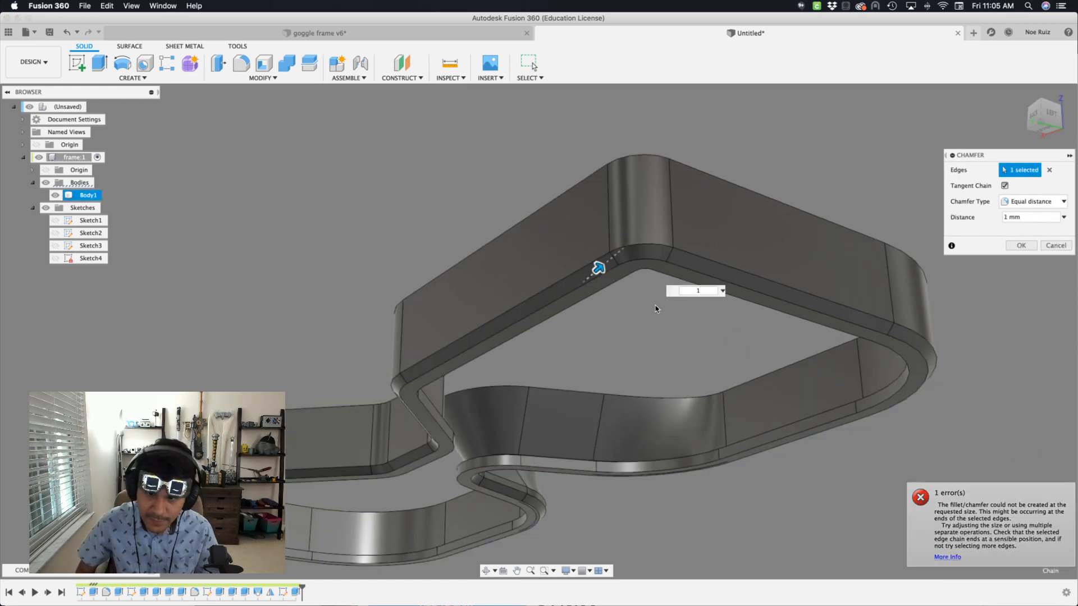
key(Return)
- Fillet the tangent edge chain along the frame's underside rim with a constant radius of 1 mm
shift+middle_drag(298, 322, 409, 200)
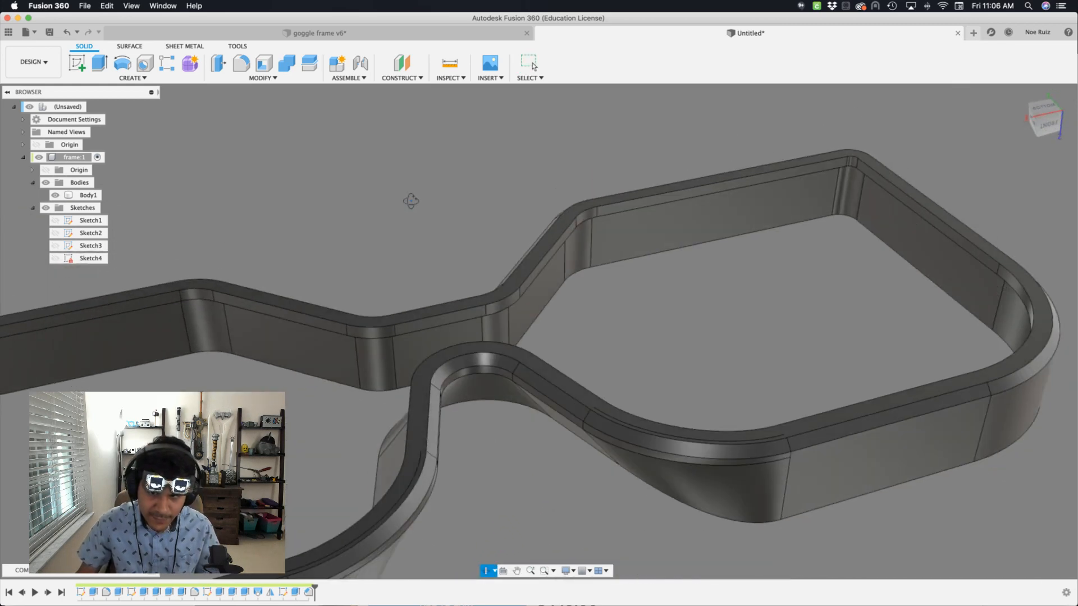
text(scha)
key(BackSpace)
key(BackSpace)
key(BackSpace)
text(fi)
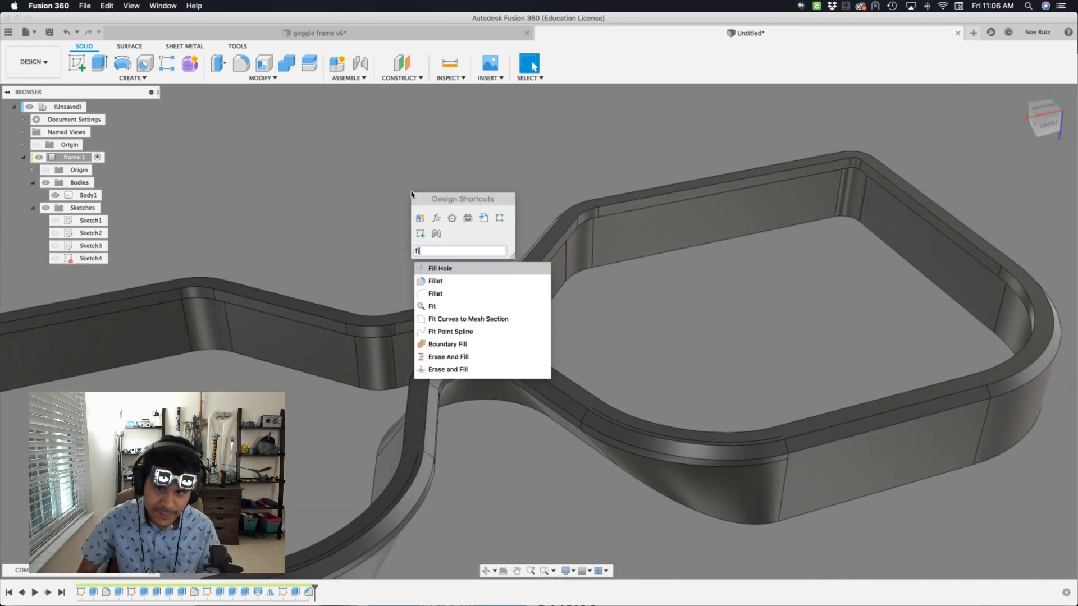
key(Return)
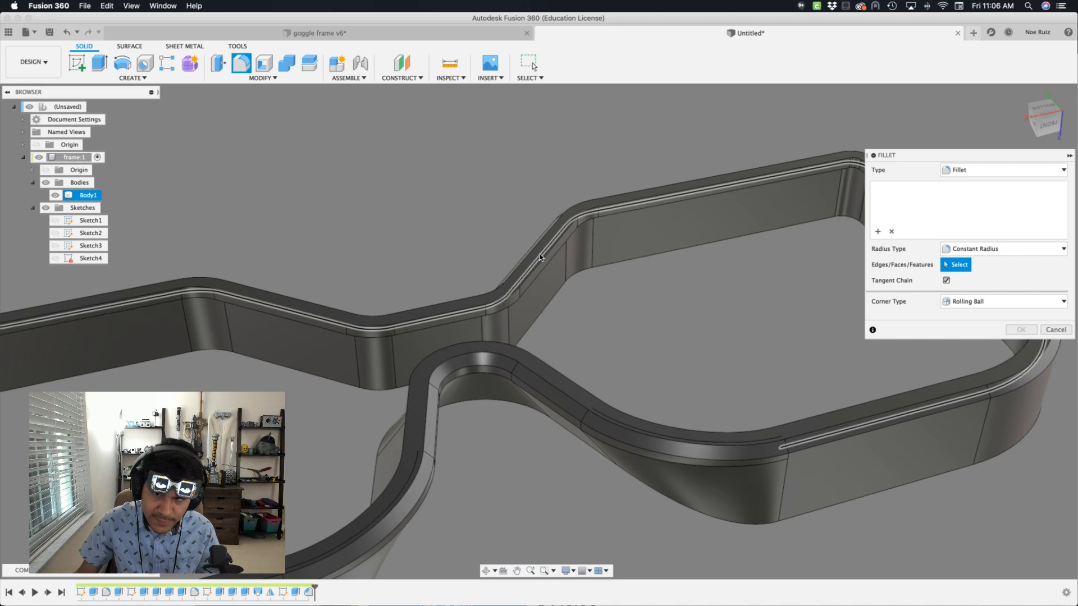
click(543, 259)
text(1)
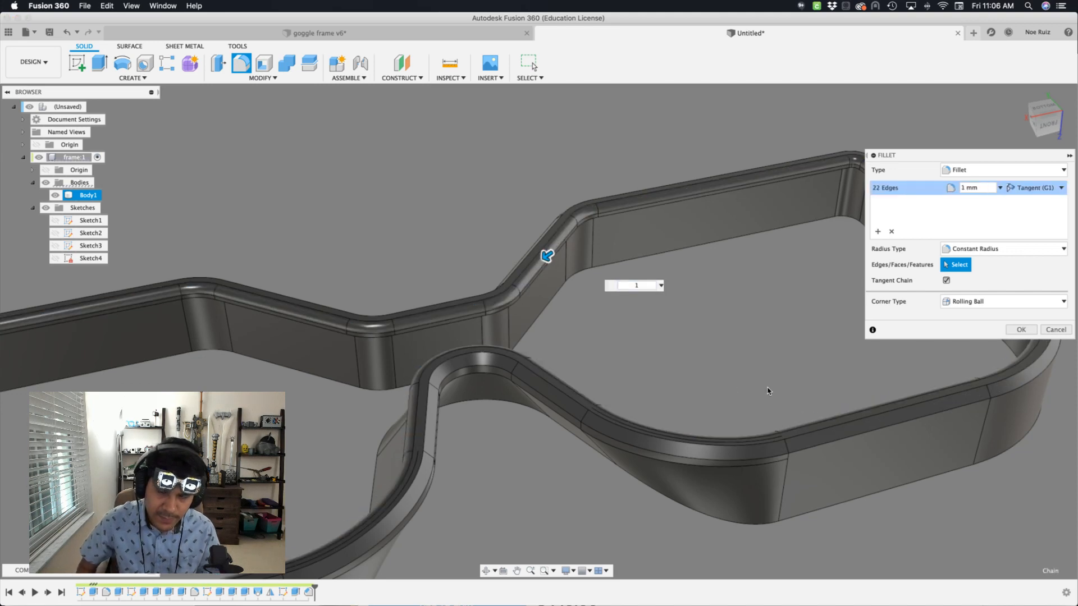
key(Return)
- Test the noseBridge user parameter at 22 deg and finish with it set to 30 deg
shift+middle_drag(765, 390, 381, 135)
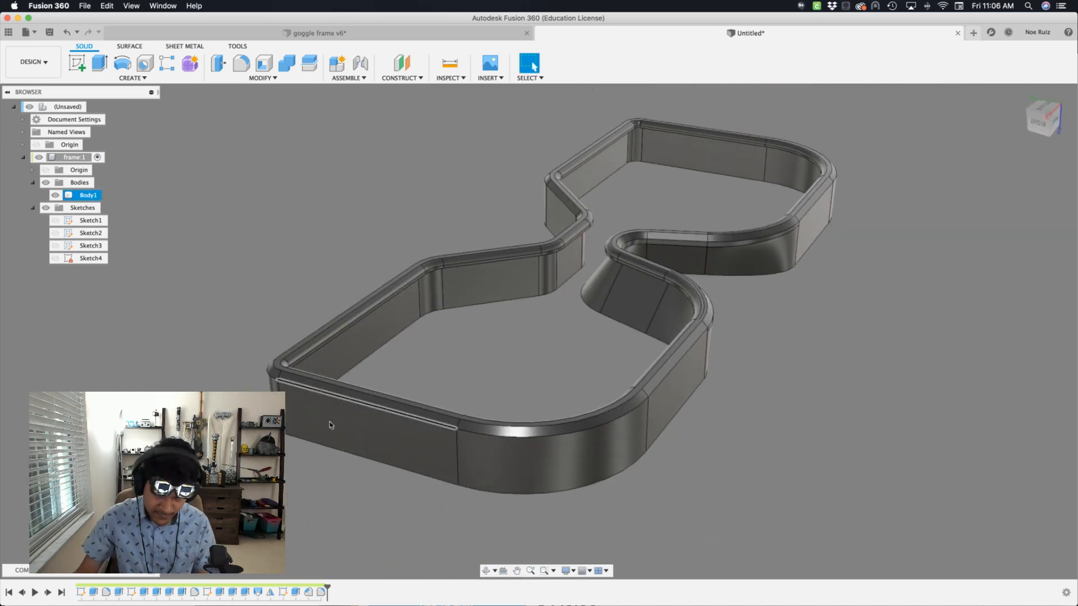
scroll(337, 400, down, 4)
shift+middle_drag(257, 308, 622, 327)
key(shift+p)
click(859, 376)
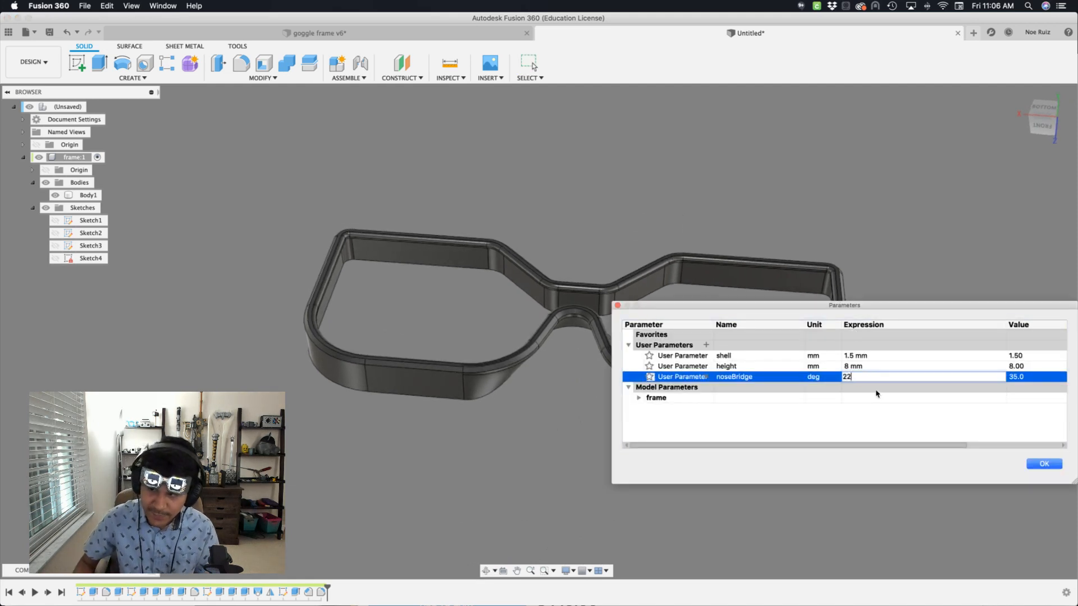
key(Return)
middle_drag(551, 354, 487, 405)
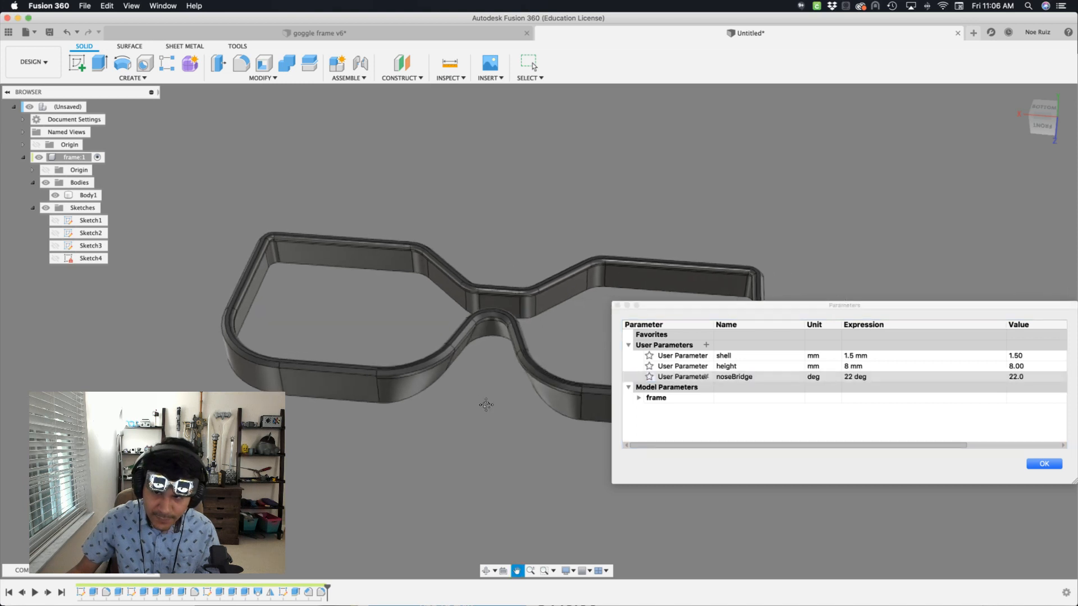
click(855, 379)
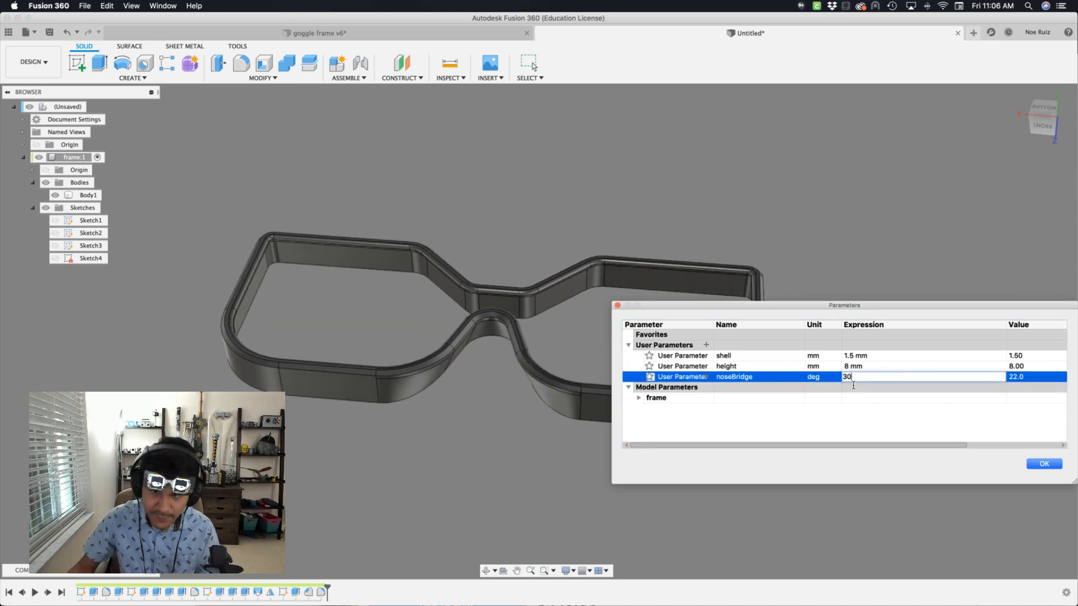
key(Return)
- Test the height user parameter at 6 mm, set it to 10 mm and accept the parameter changes
click(849, 367)
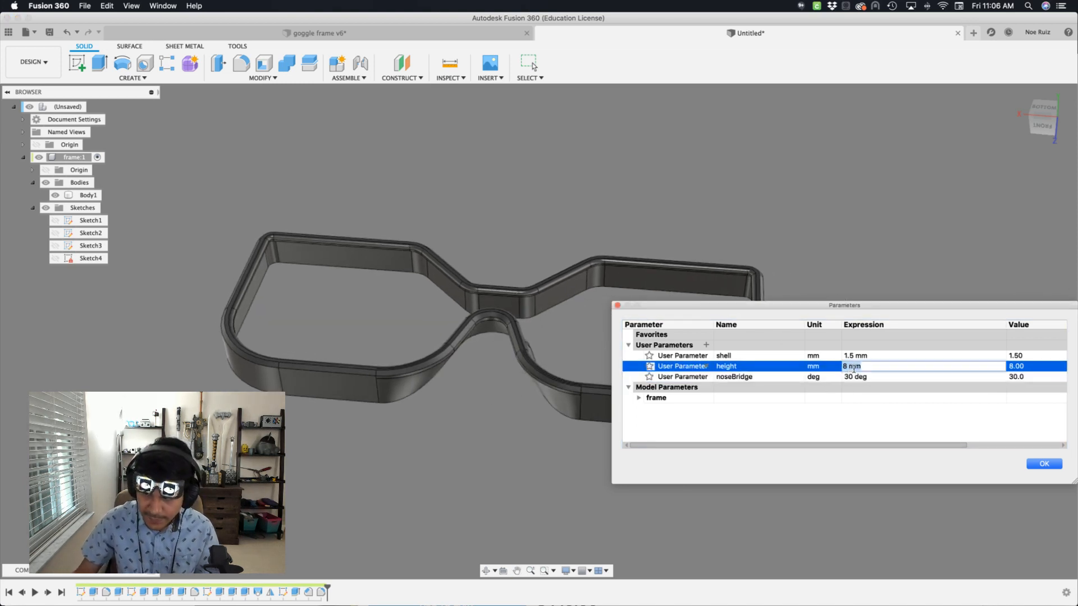
text(6)
key(Return)
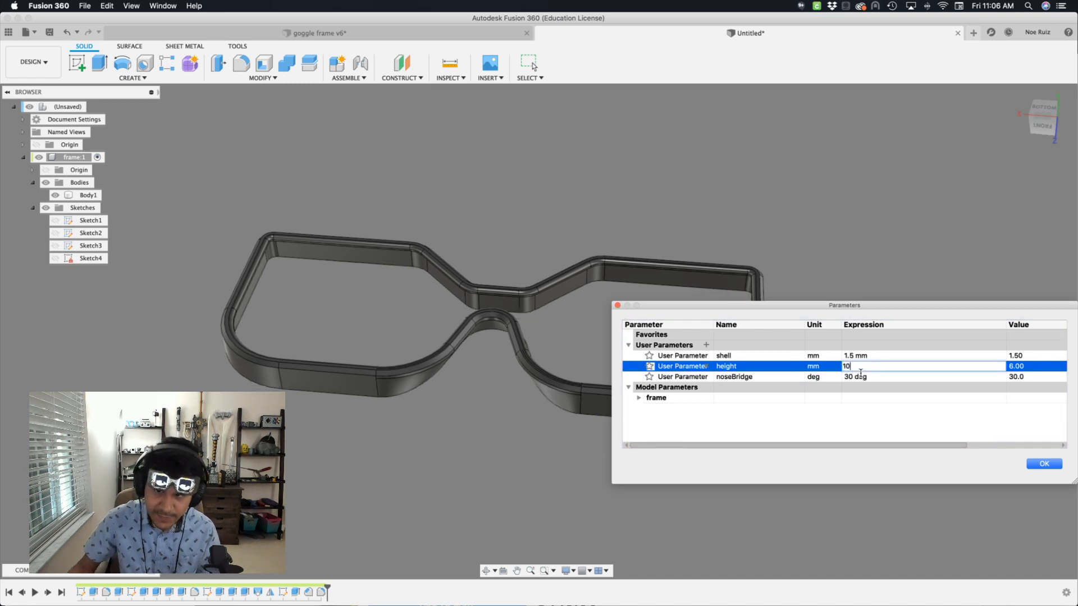
key(Return)
mouse_move(481, 445)
shift+middle_down()
mouse_move(469, 392)
mouse_move(369, 332)
mouse_move(397, 339)
mouse_move(397, 241)
mouse_move(397, 256)
shift+middle_up()
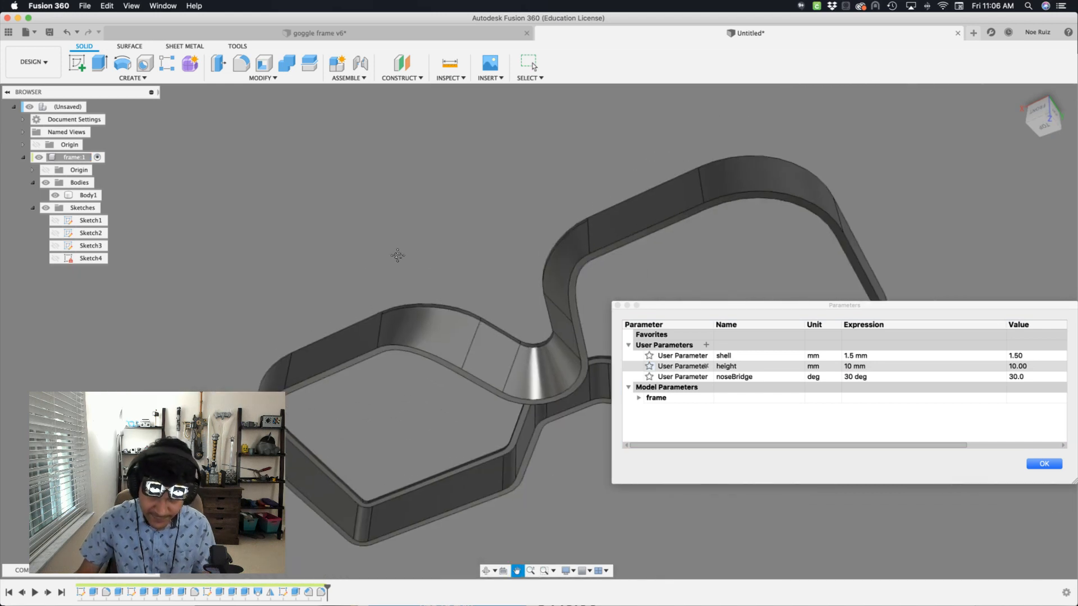
click(1045, 464)
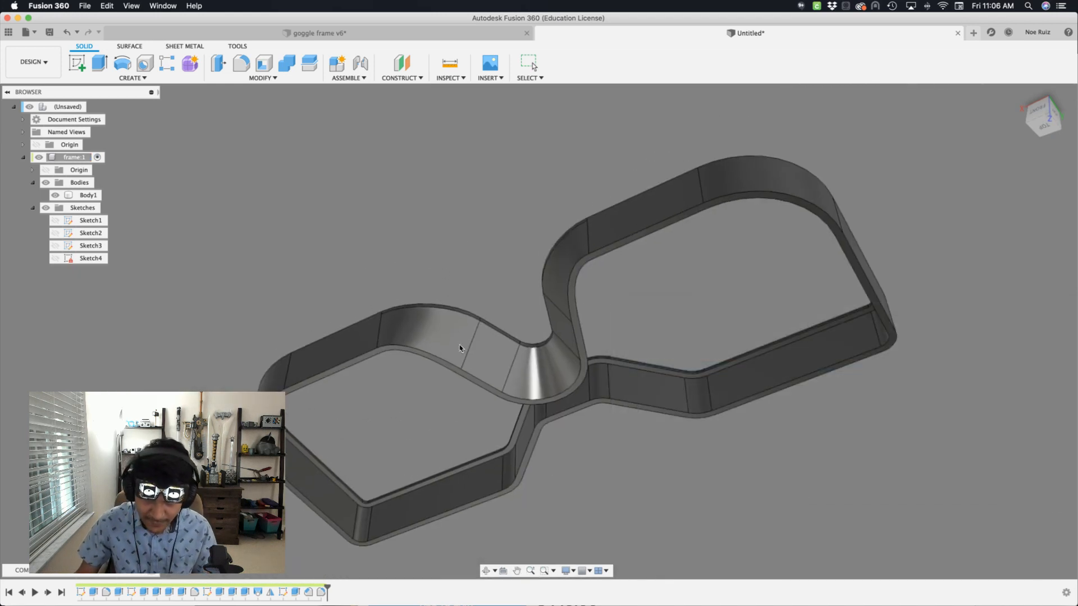
- Review the radius sets of the frame's multi-radius corner fillet, leave it without editing and examine the frame from above
shift+middle_drag(455, 243, 291, 371)
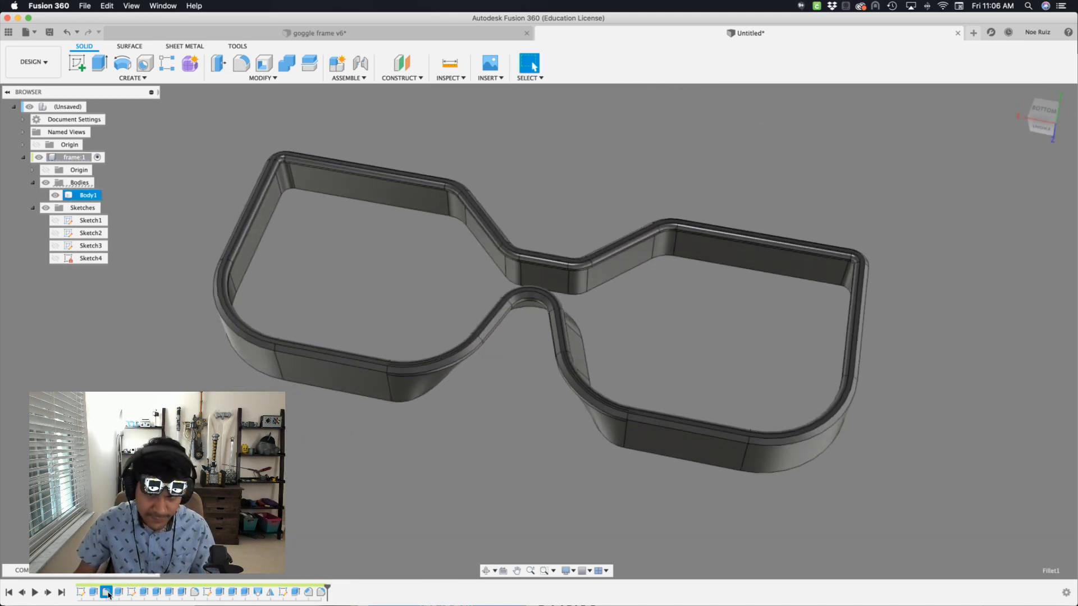
double_click(194, 592)
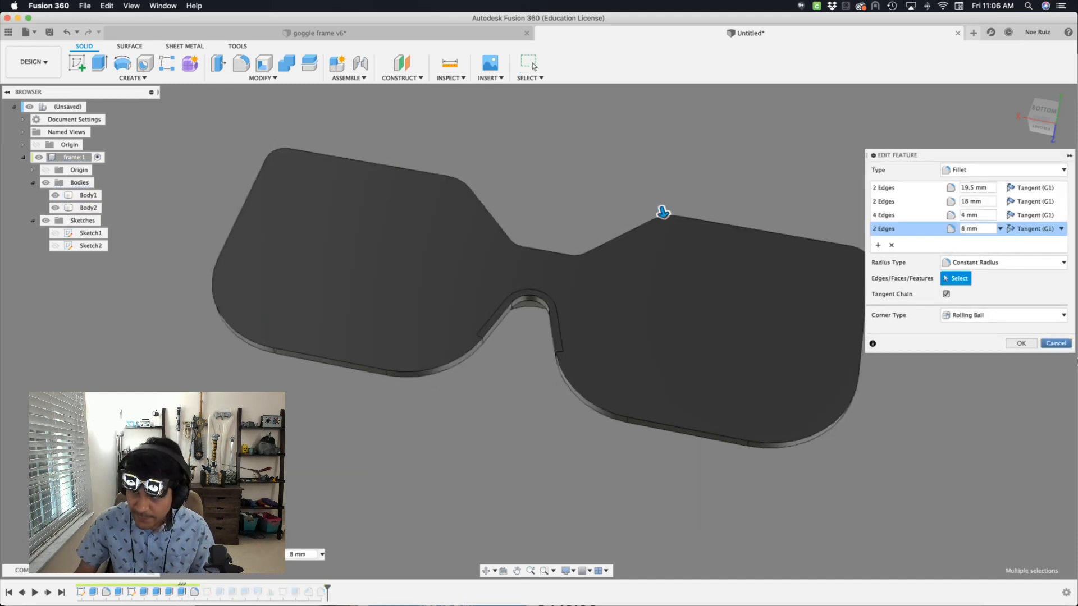
click(1064, 346)
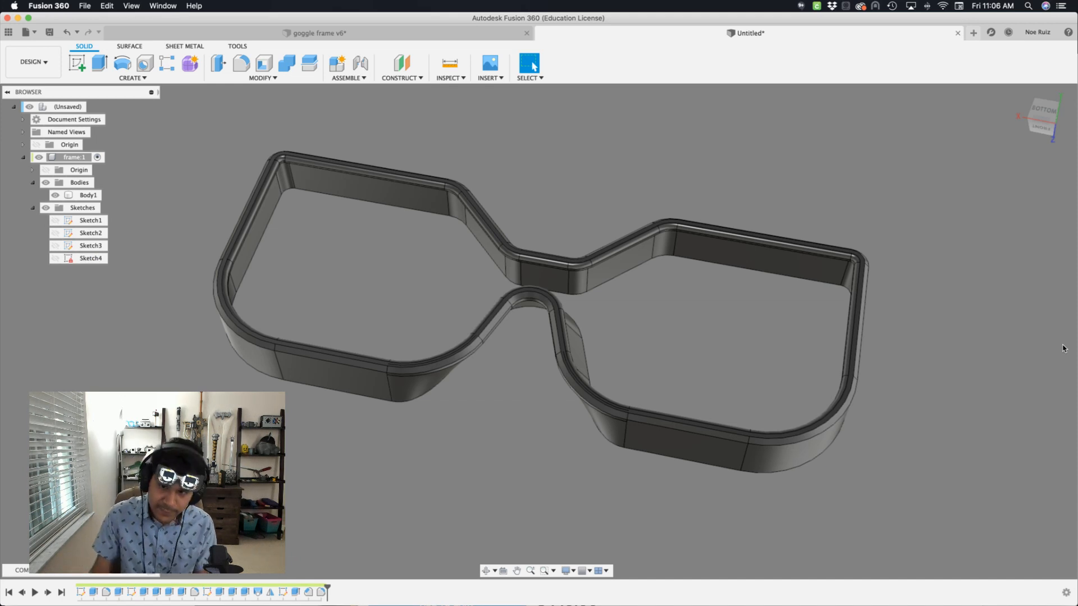
shift+middle_drag(399, 478, 296, 298)
middle_drag(237, 231, 258, 234)
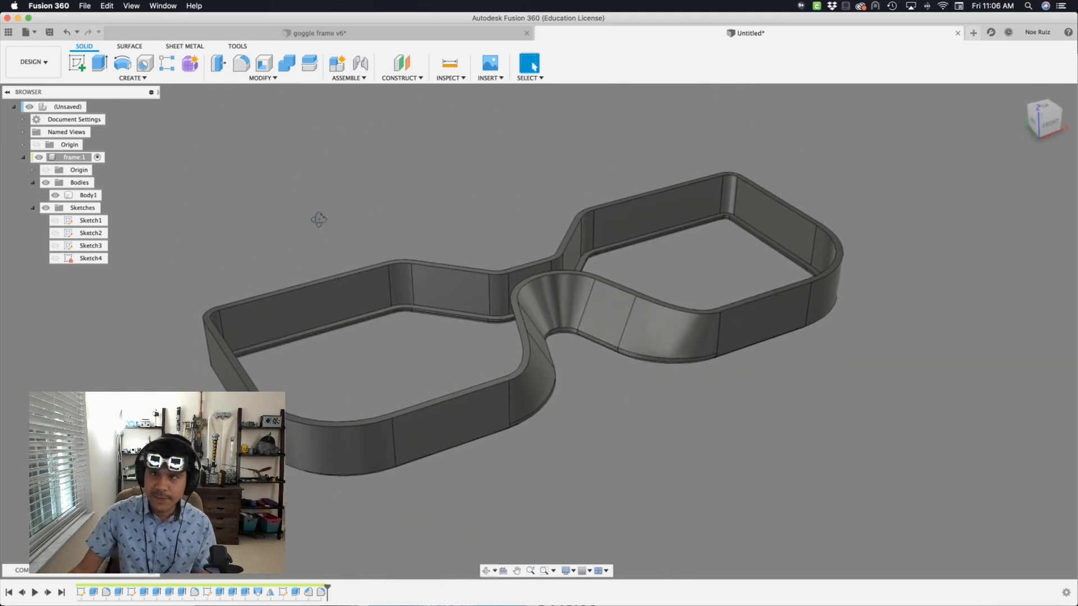
shift+middle_drag(319, 219, 314, 214)
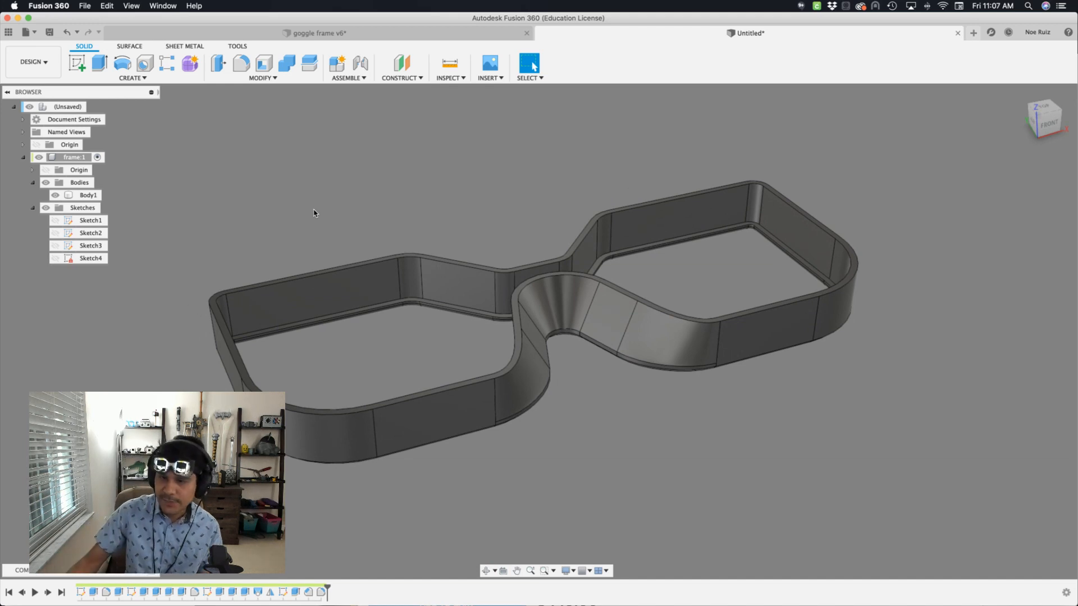
key(super+Tab)
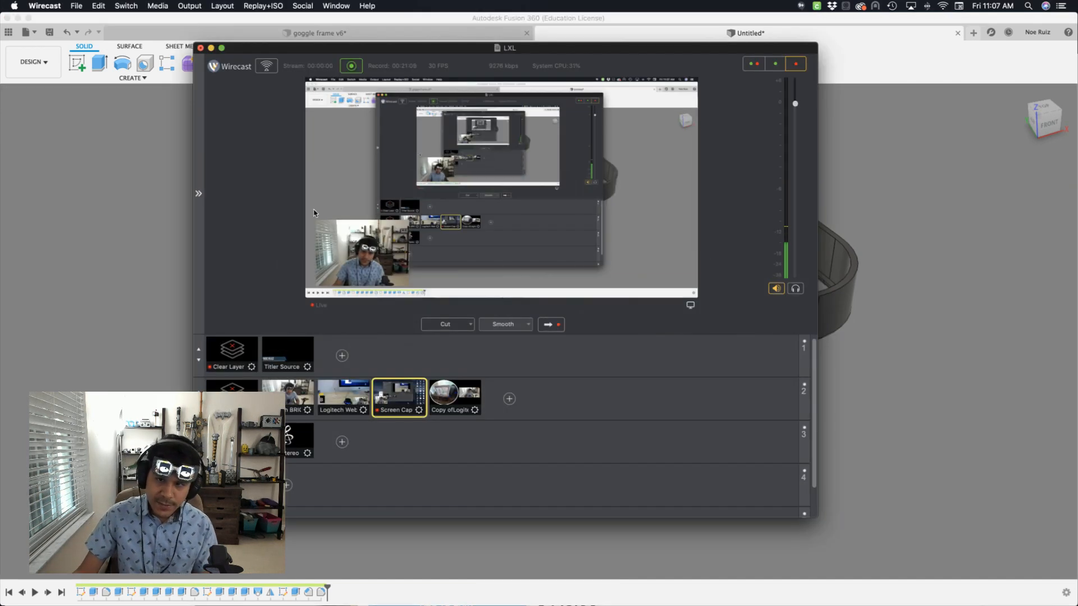
click(291, 393)
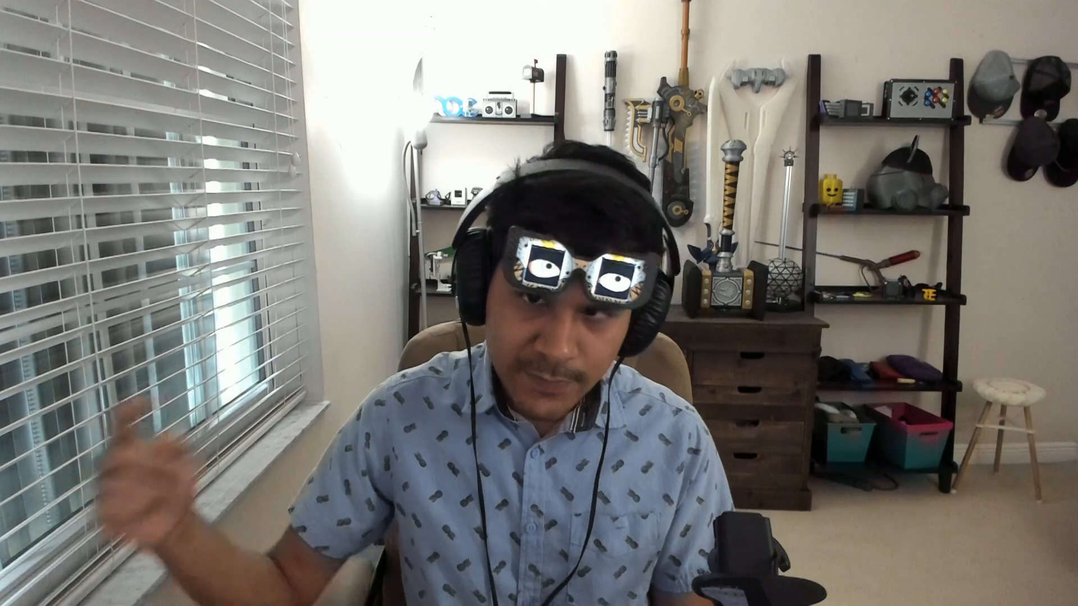